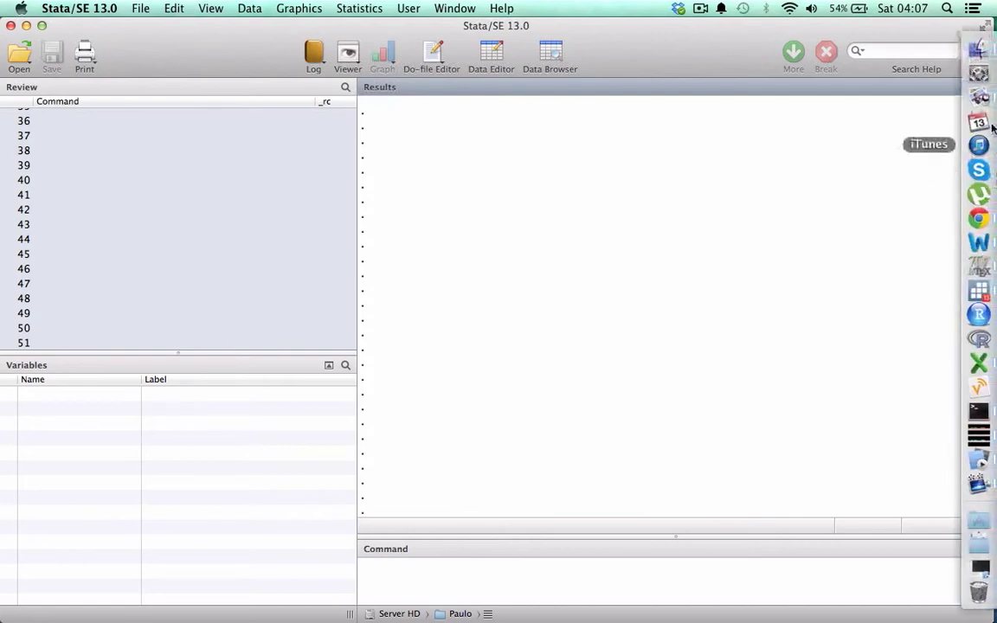
Switch to Preview and examine the stata_ps.jpg screenshot of the Stata interface up close
left_click(979, 96)
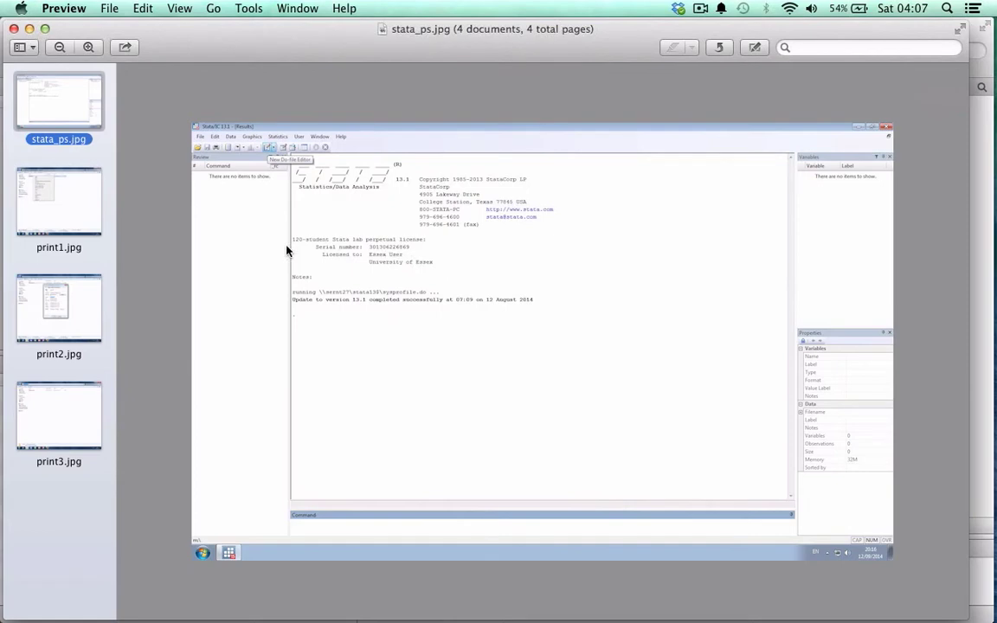
scroll(447, 338, "up", 3)
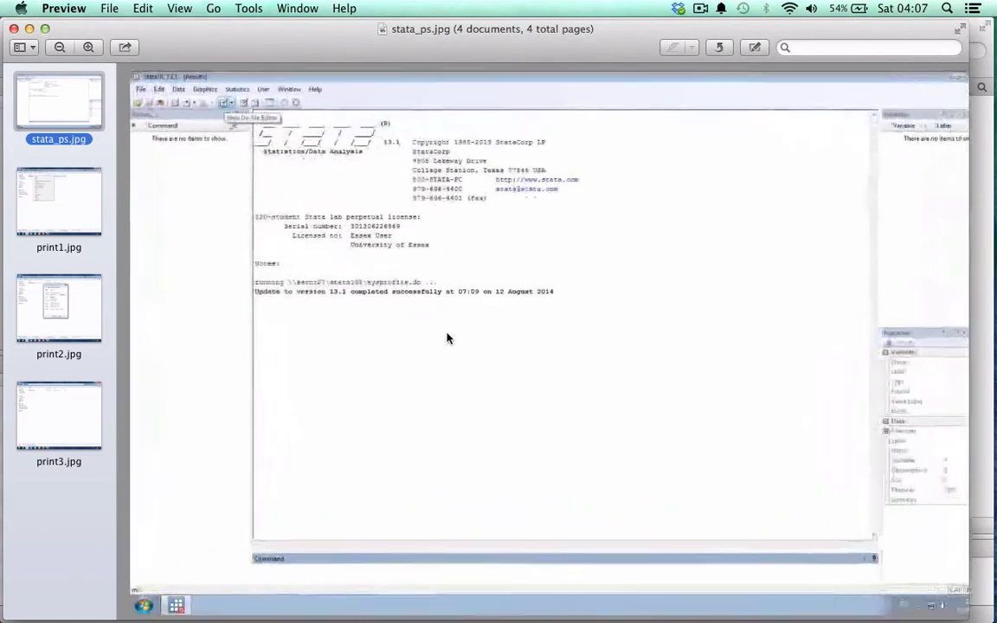
scroll(447, 339, "down", 2)
scroll(448, 338, "up", 2)
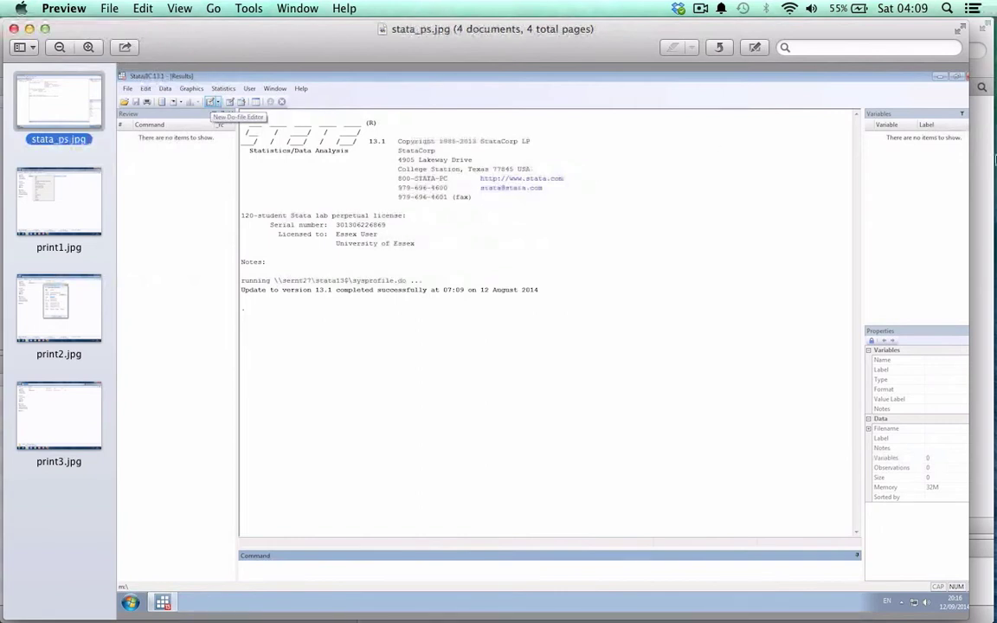
Switch back to Stata, open a new do-file, and reposition and widen its editor window over the main window
mouse_move(984, 201)
left_click(978, 296)
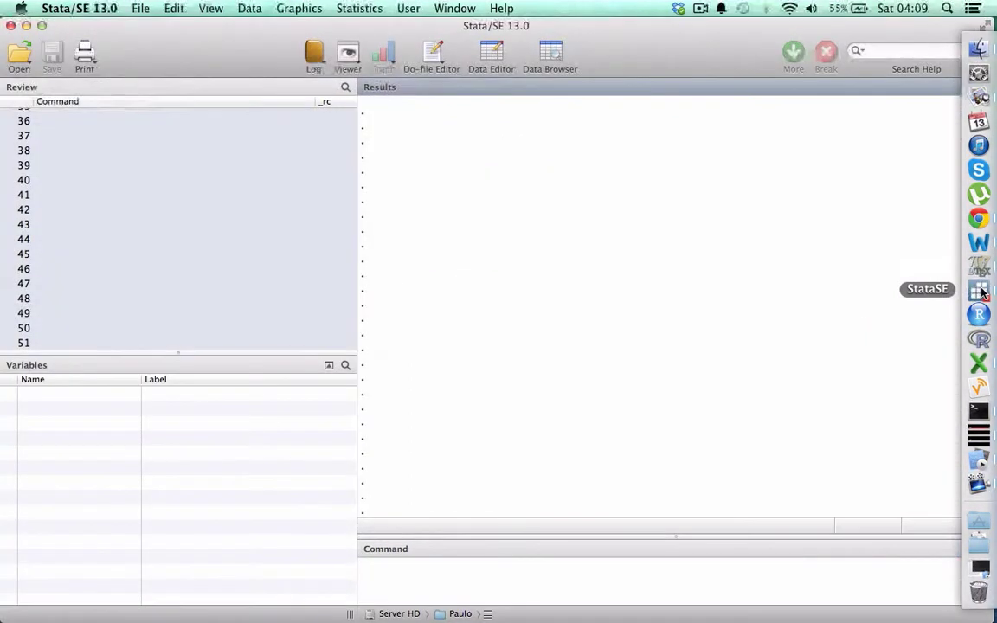
left_click(433, 59)
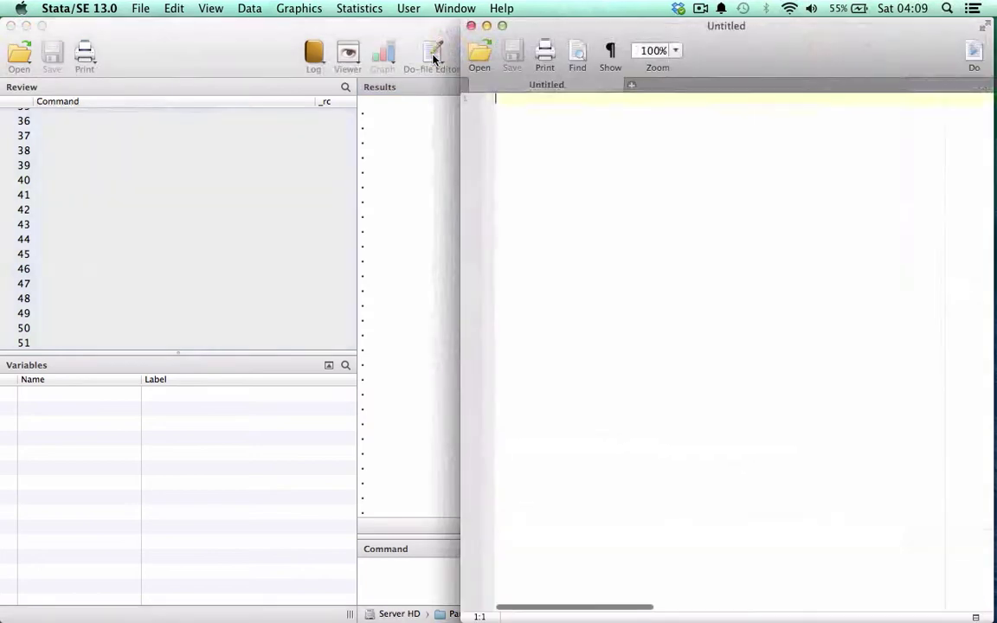
left_click_drag(577, 28, 374, 26)
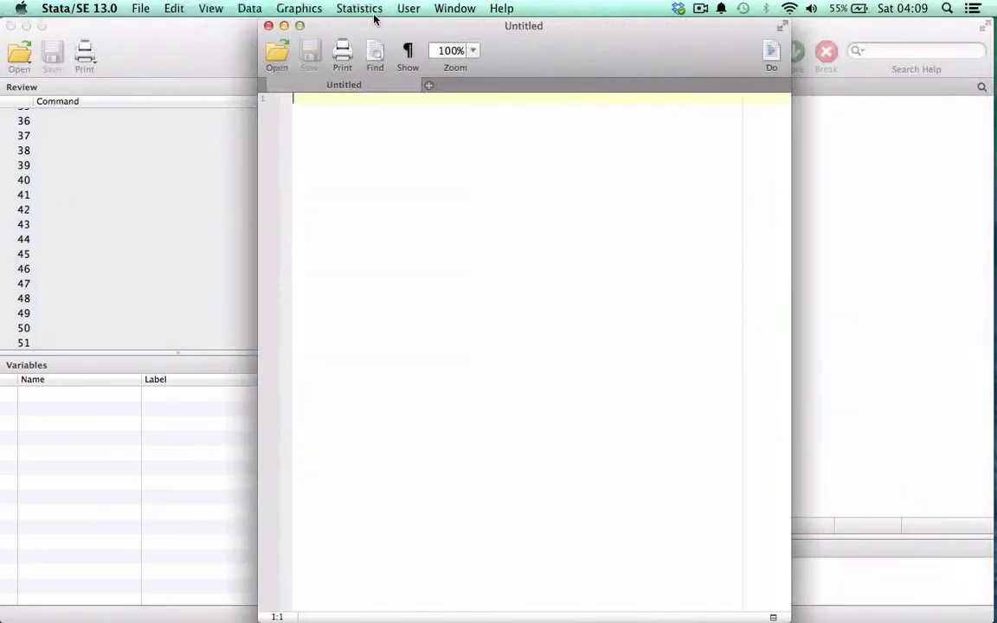
left_click_drag(787, 329, 891, 324)
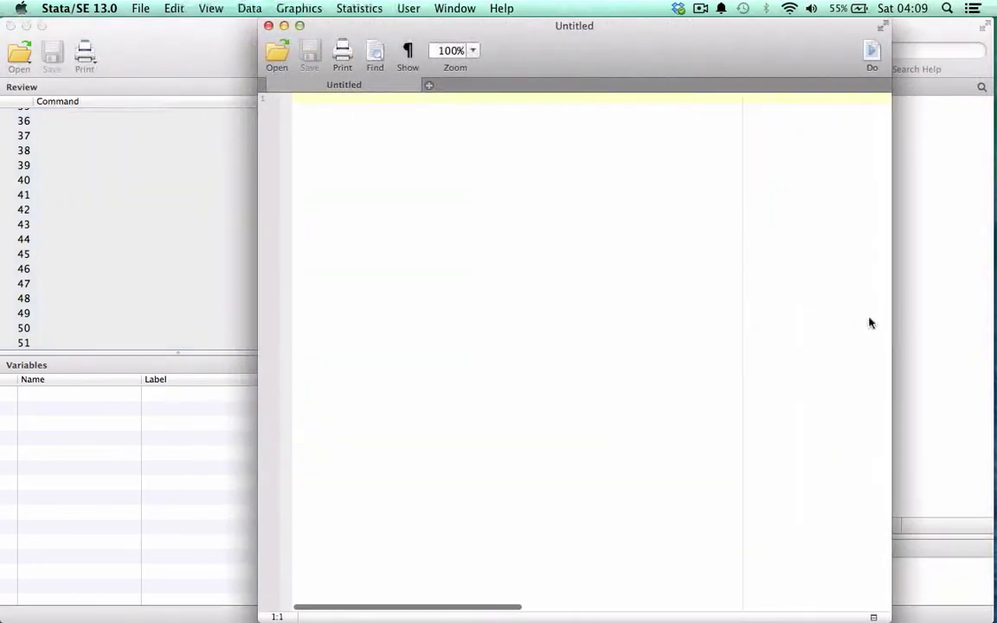
Create a multi-line block comment enclosed by /* and */ at the start of the blank do-file, with empty lines below it
key("Return")
key("Return")
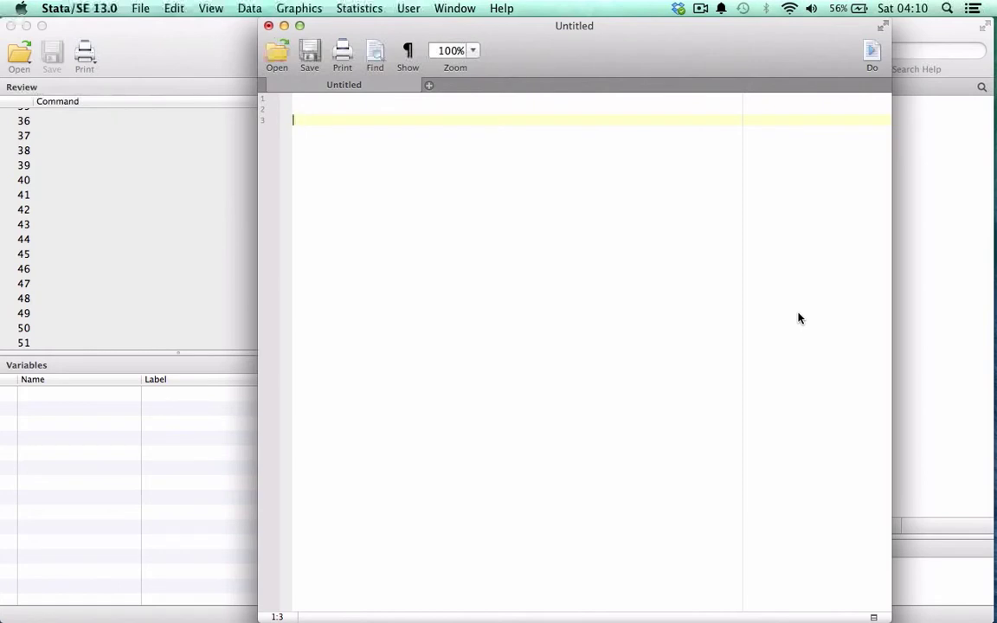
key("Up")
key("Up")
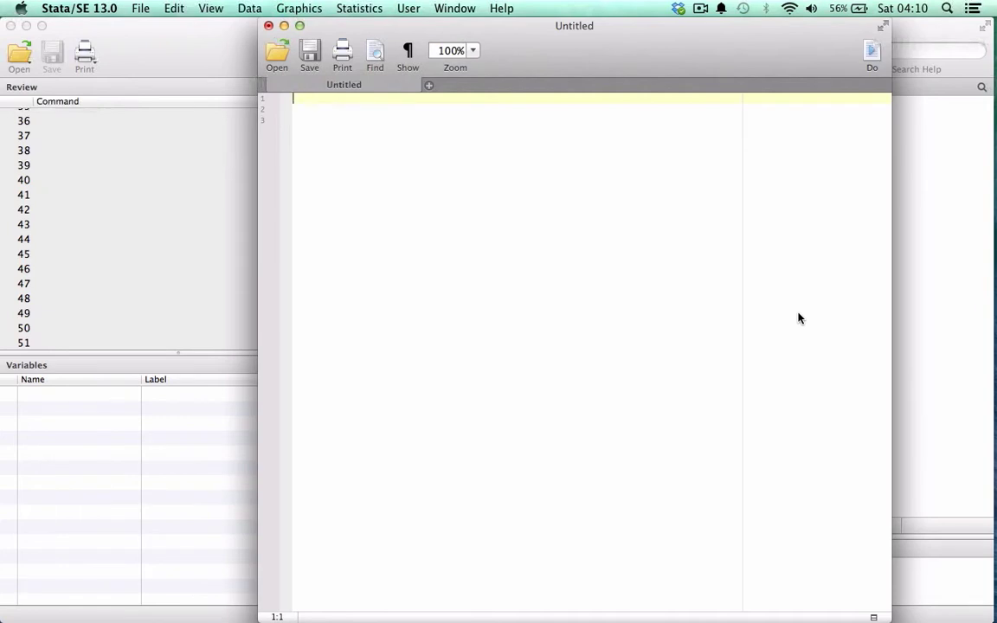
type("/*")
key("Return")
key("Return")
key("Return")
type("*/")
key("Up")
key("Up")
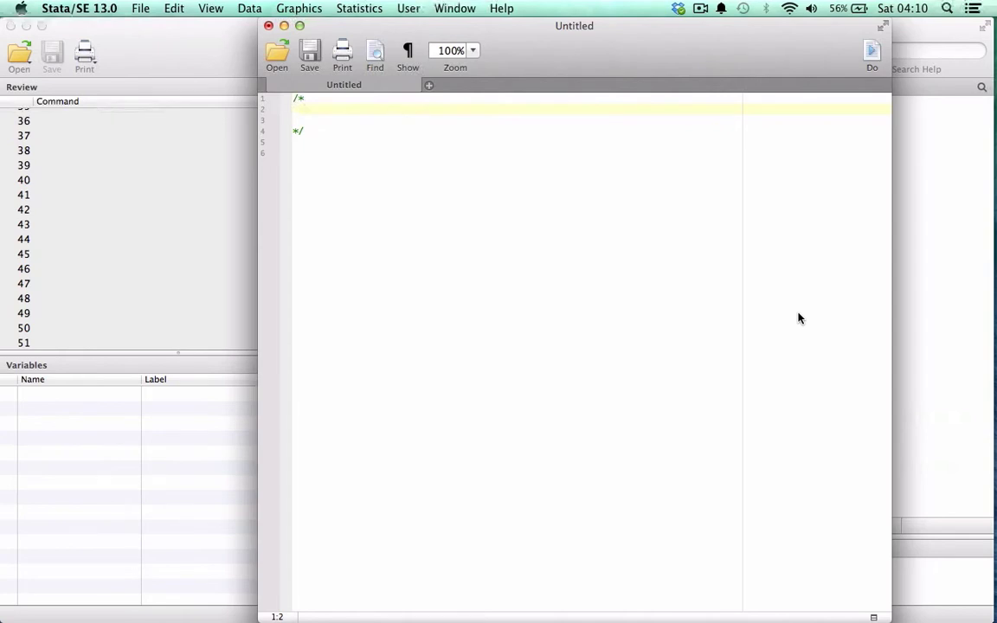
Collapse the block comment so that its opening and closing markers share the first line
key("Down")
key("Down")
key("Left")
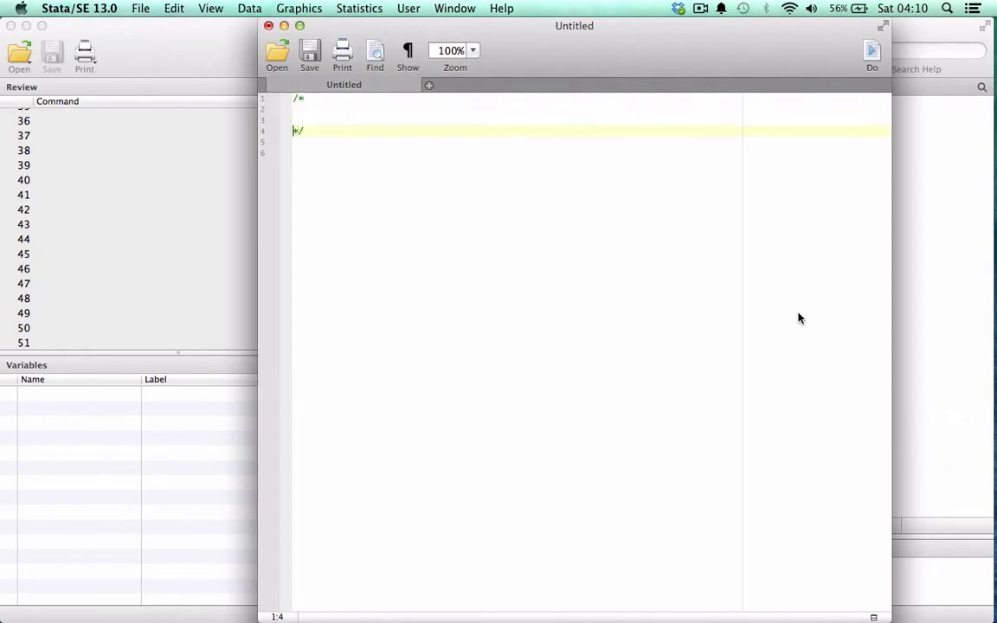
key("BackSpace")
key("BackSpace")
key("BackSpace")
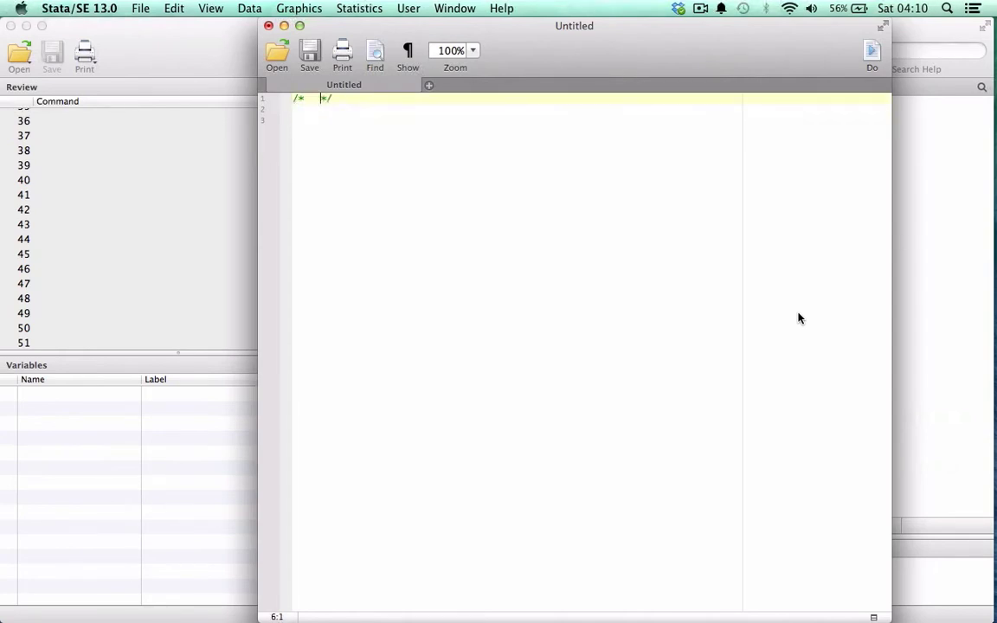
Write "Introduction to Stata" inside the comment and place the cursor on the third line
key("Left")
key("Left")
type("Introd")
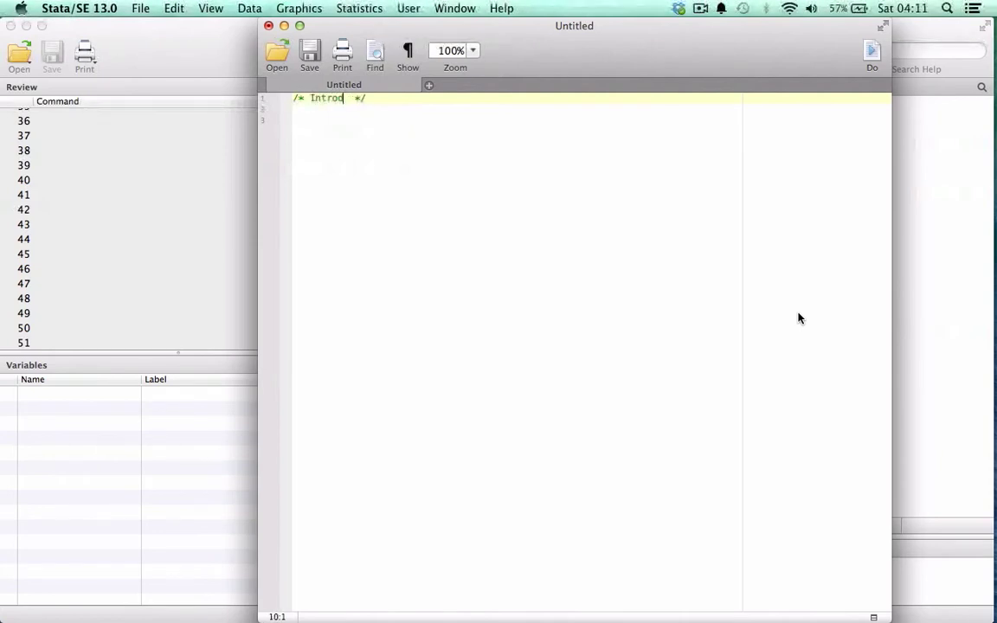
type("uction to Sta")
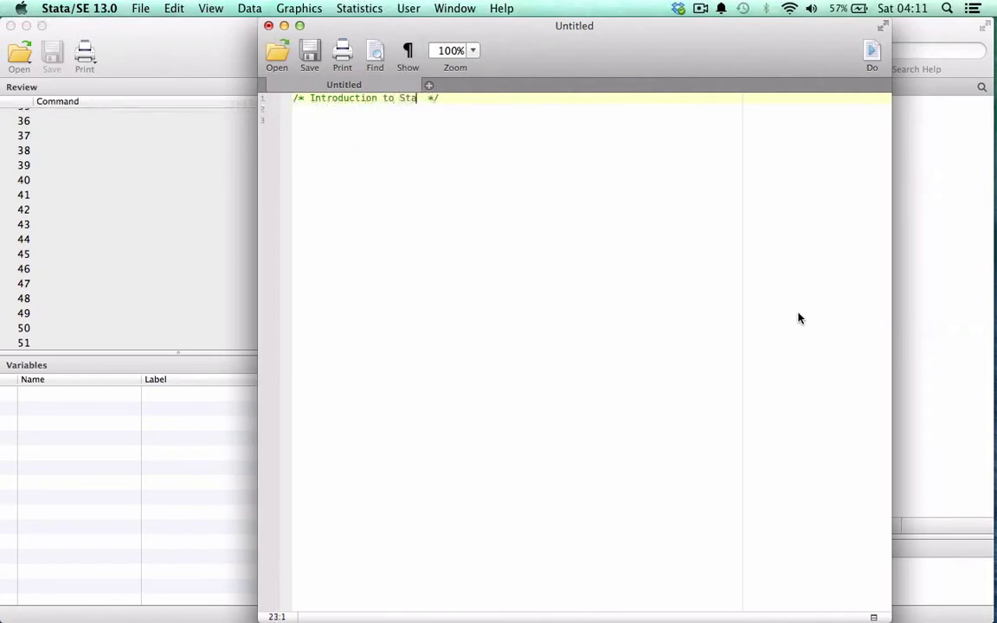
type("ta")
key("Down")
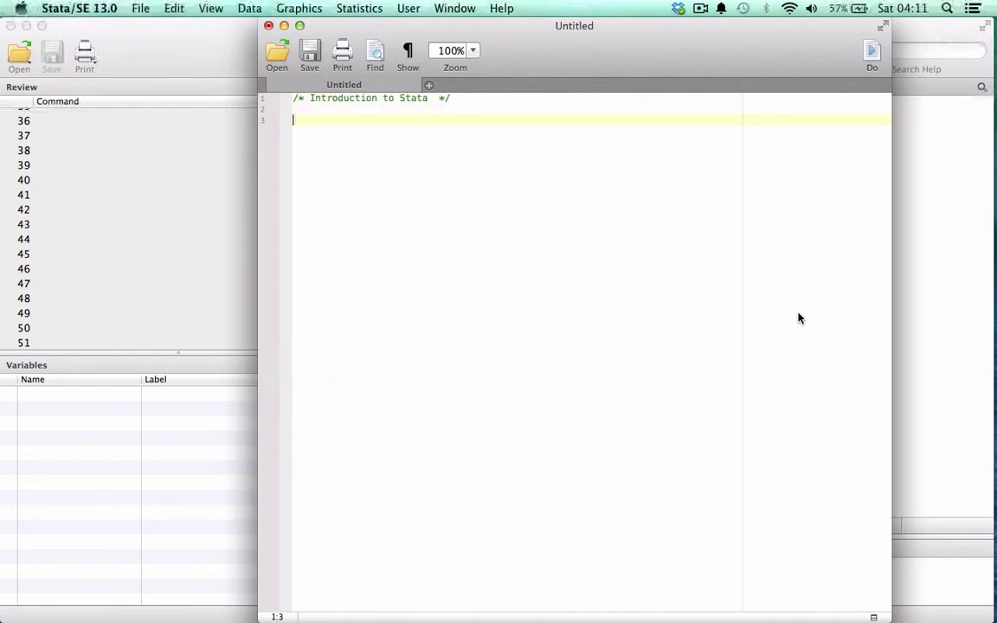
left_click_drag(372, 27, 569, 28)
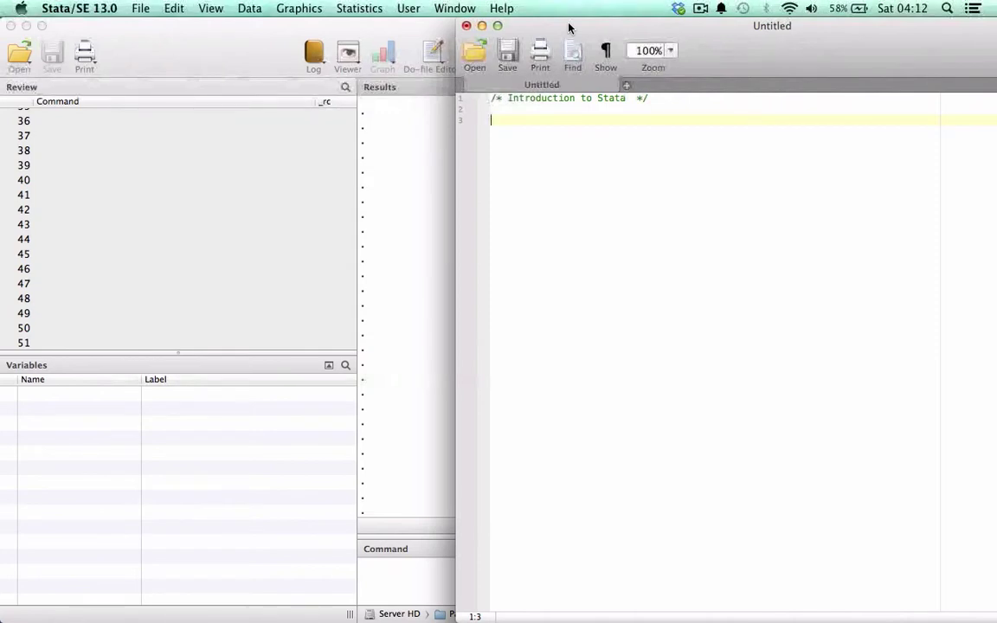
left_click_drag(594, 27, 391, 13)
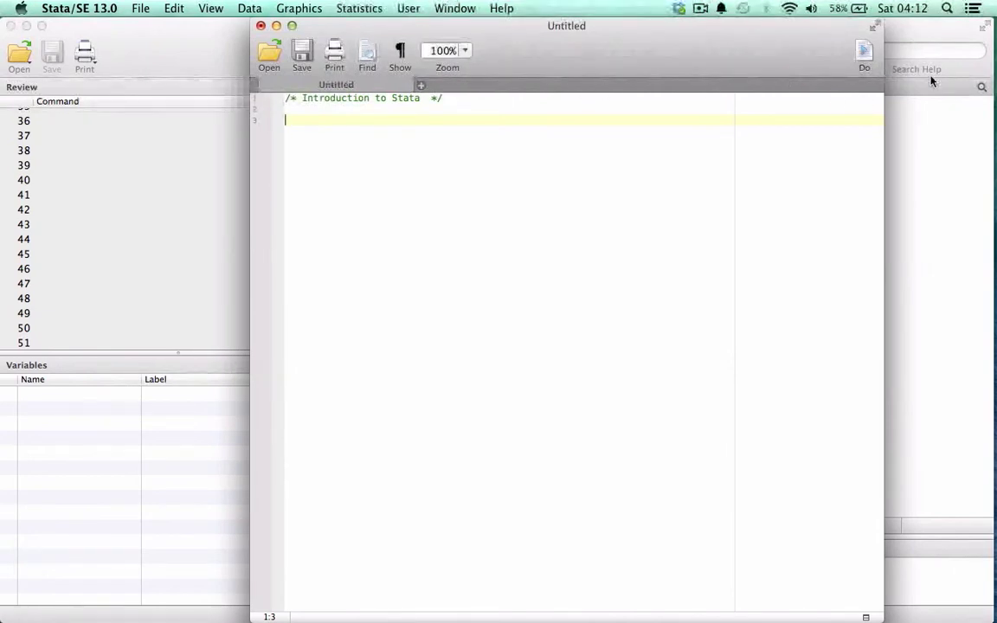
Switch to Finder and open the do-file ec114_lab1 from the EC114_Stata_Labs folder
mouse_move(994, 76)
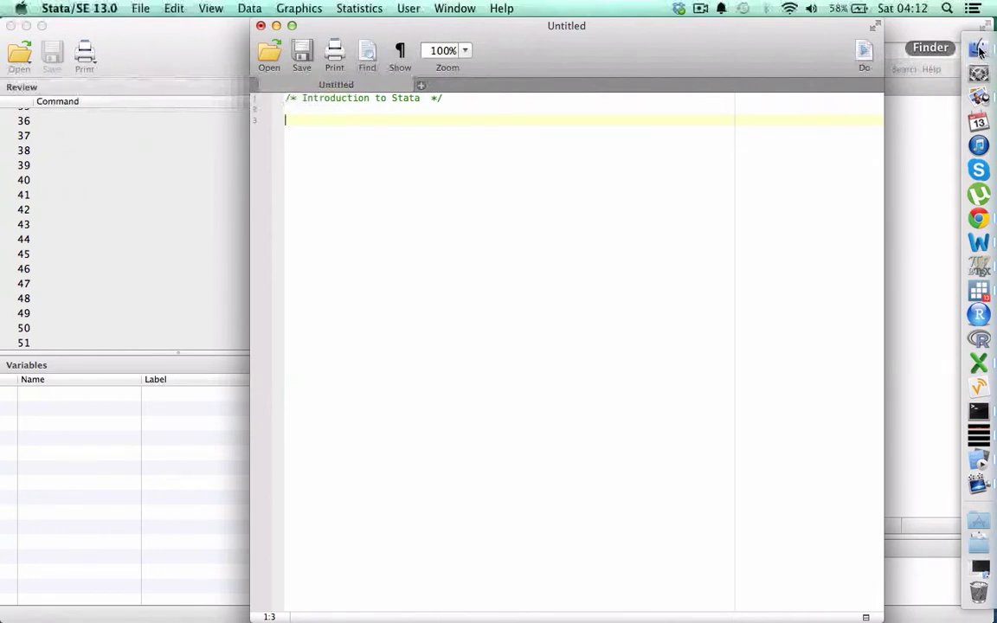
left_click(979, 50)
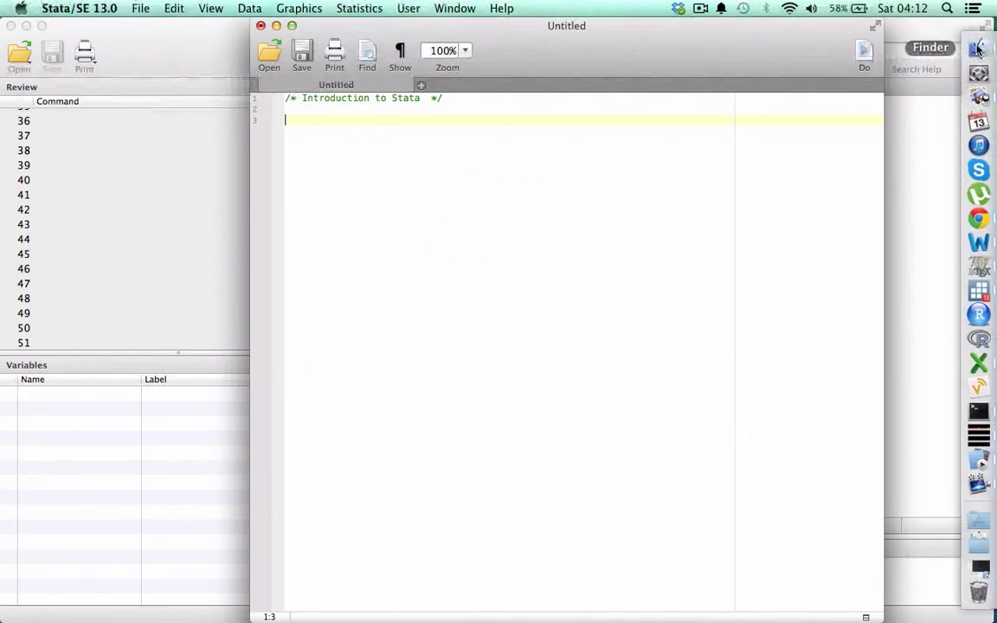
left_click(979, 50)
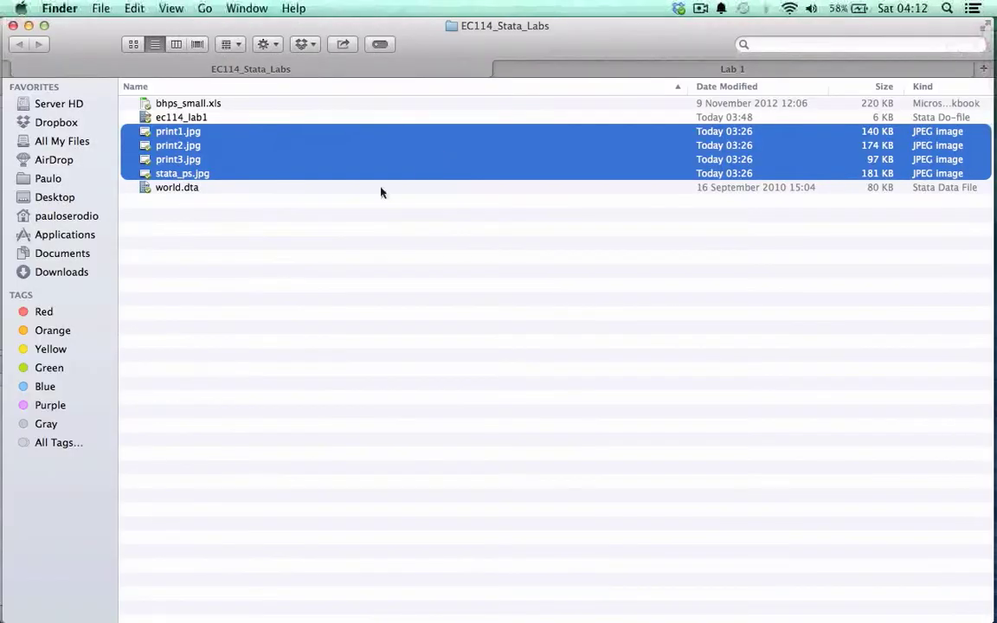
left_click(305, 223)
double_click(180, 117)
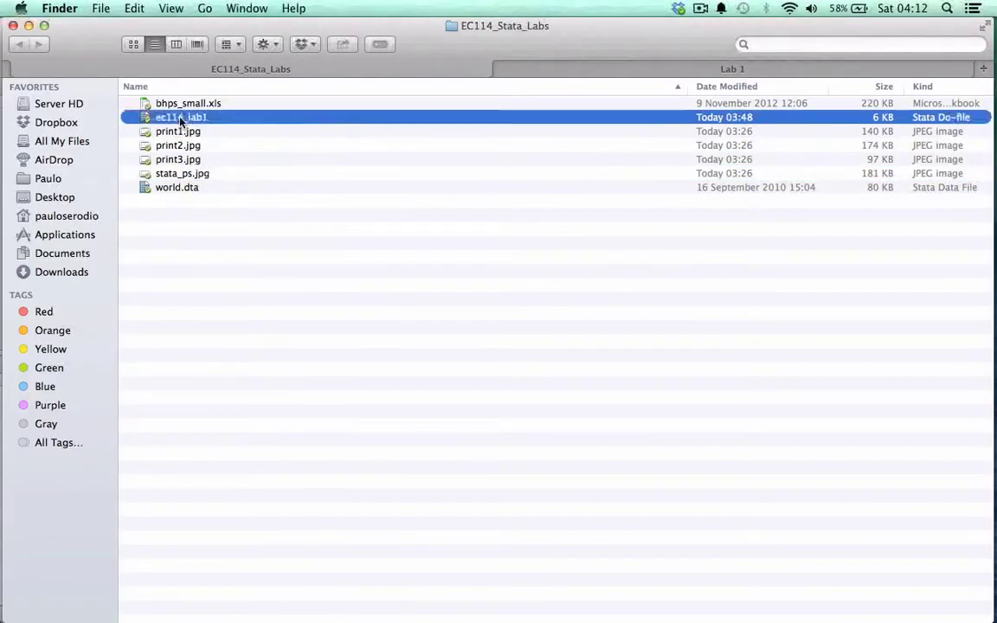
Widen the ec114_lab1 editor window, bring Stata's main window forward, and arrange the editor beside the Review list
scroll(441, 150, "down", 5)
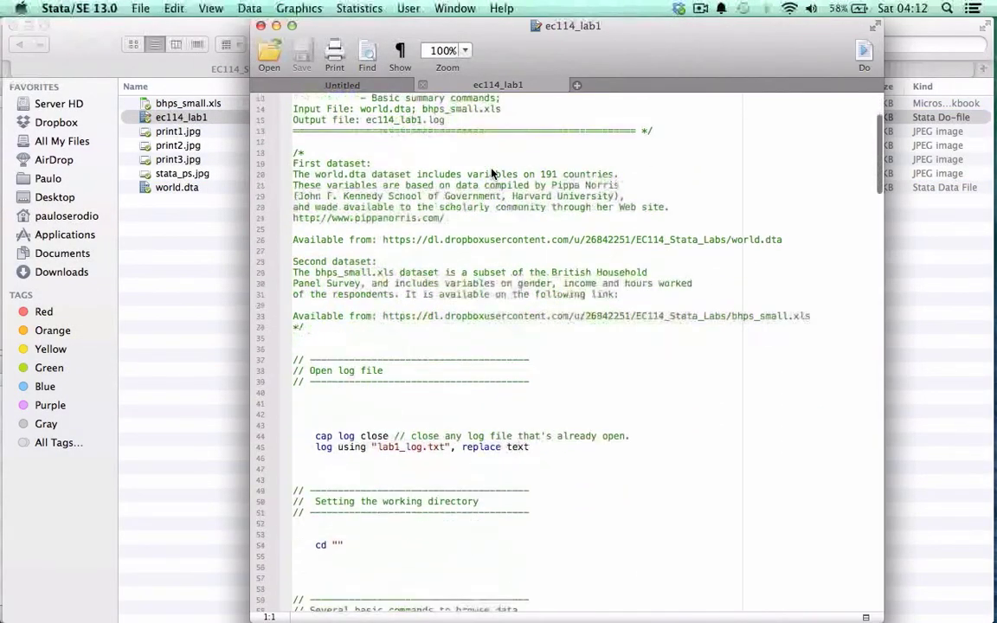
scroll(492, 173, "up", 5)
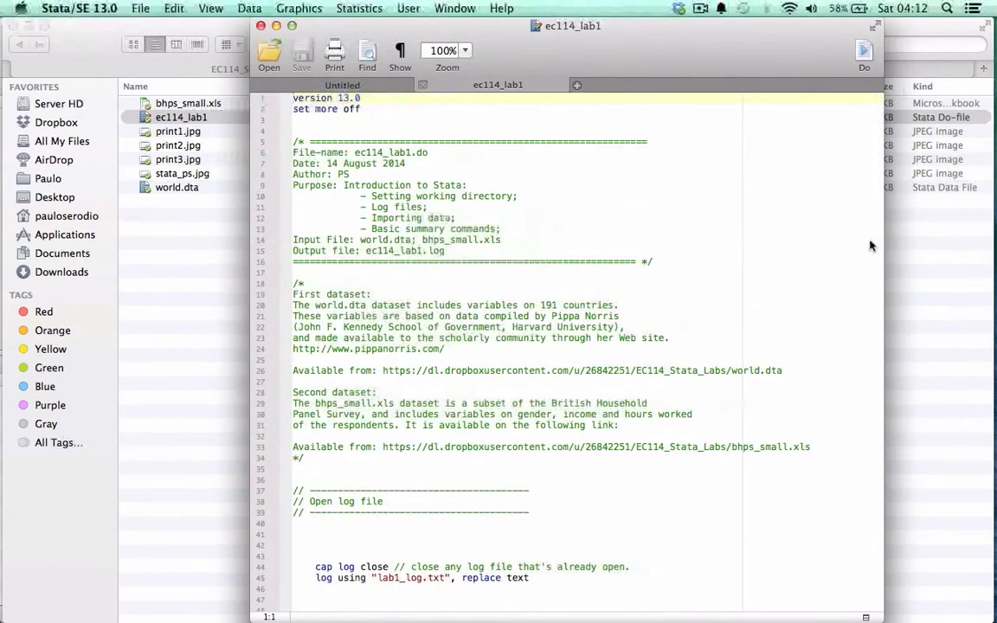
left_click_drag(887, 246, 960, 246)
scroll(574, 273, "down", 2)
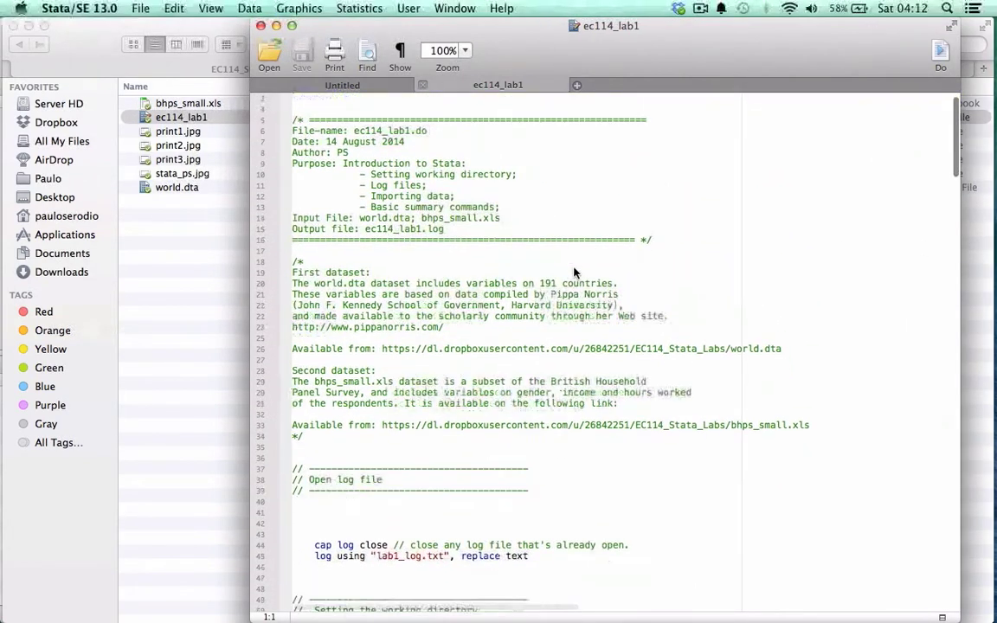
scroll(574, 273, "up", 2)
left_click_drag(340, 23, 407, 23)
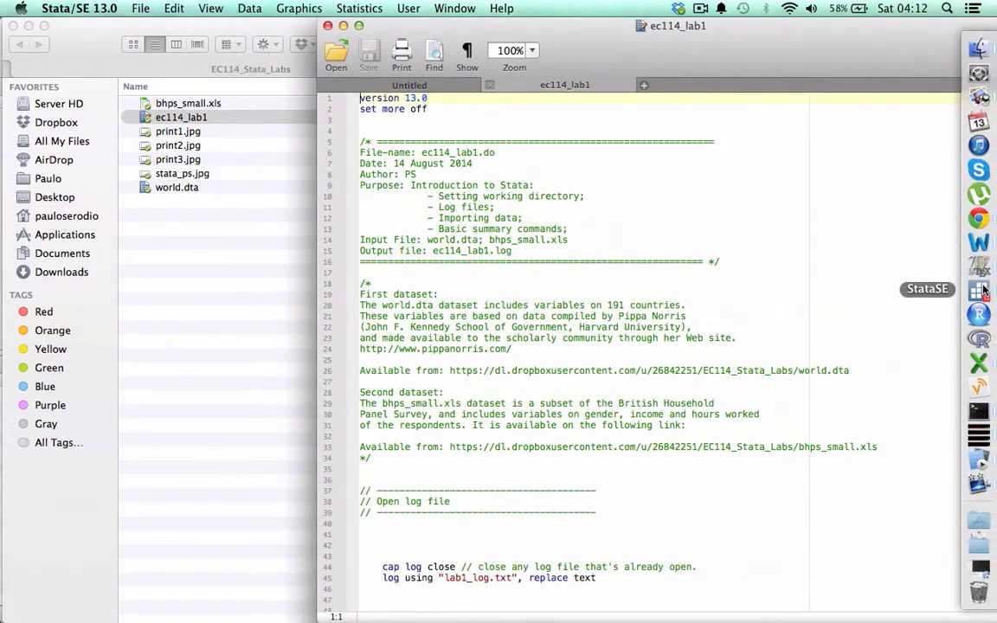
left_click(990, 288)
left_click_drag(510, 26, 673, 26)
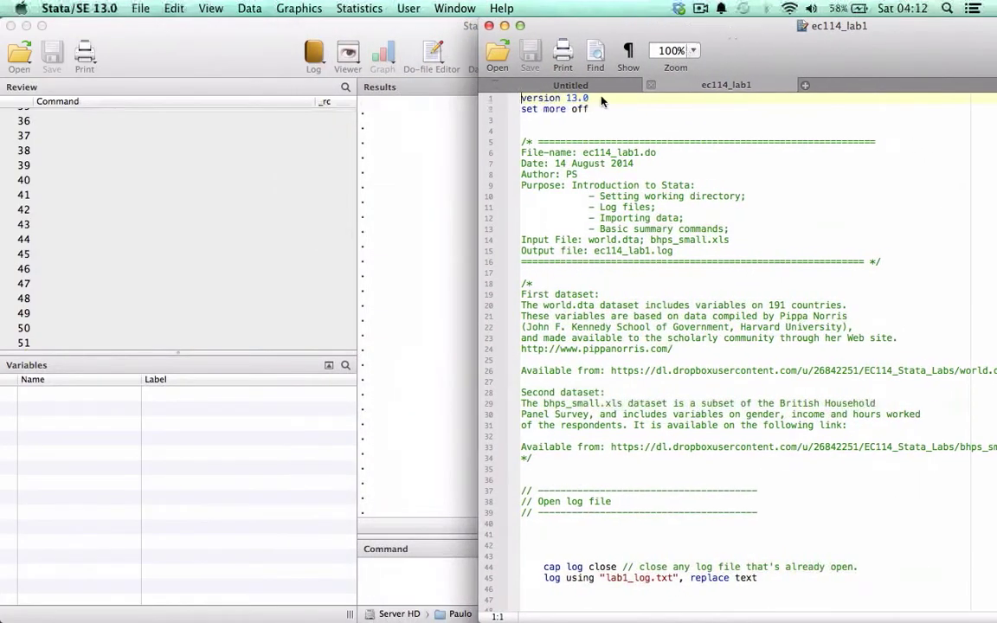
Highlight the version 13.0 and set more off lines of ec114_lab1 and look over the header comments below them
triple_click(525, 100)
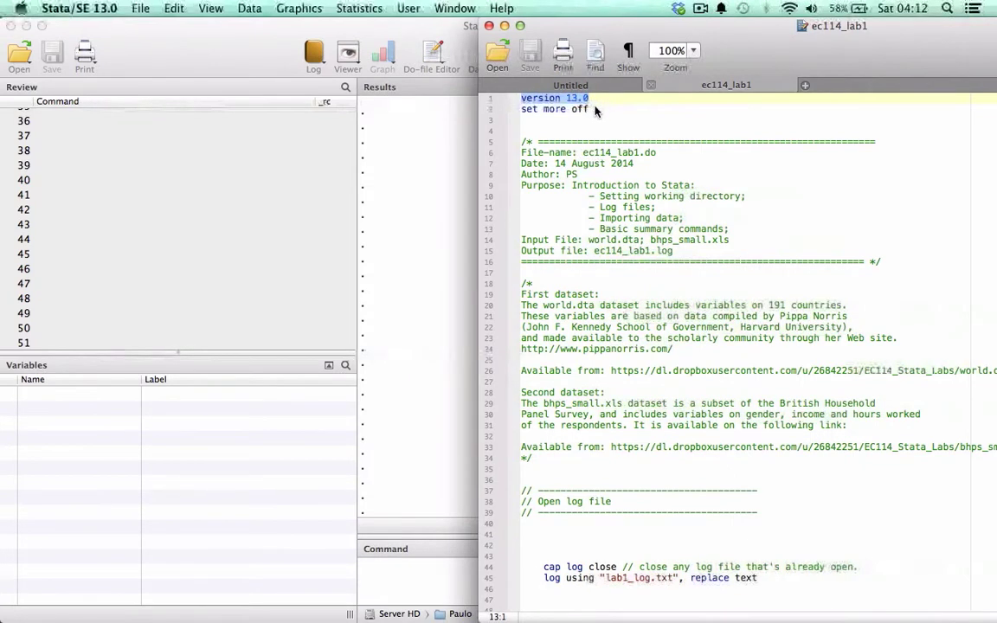
left_click(594, 110)
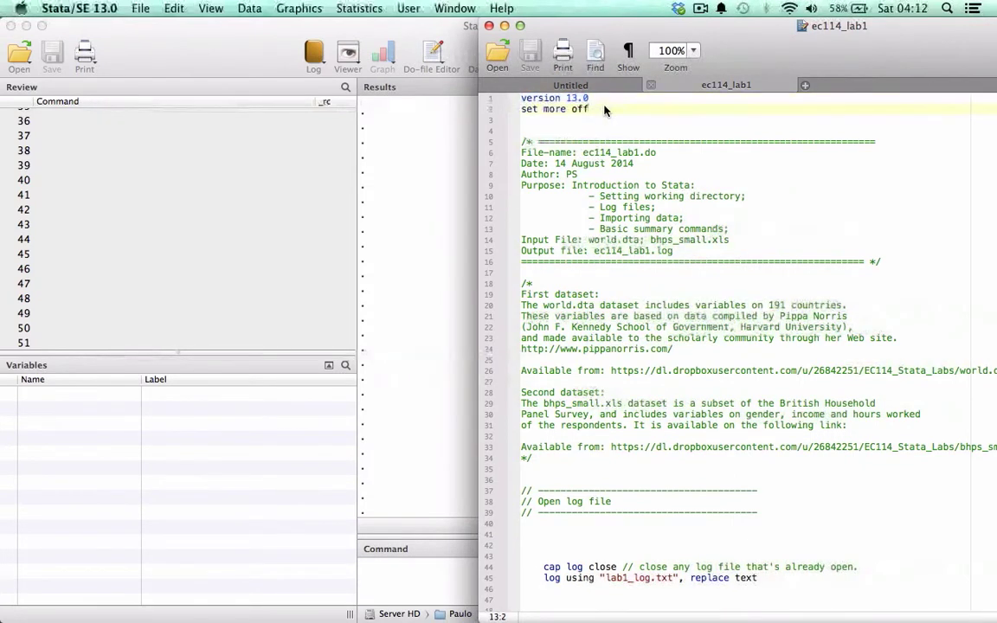
left_click(482, 109)
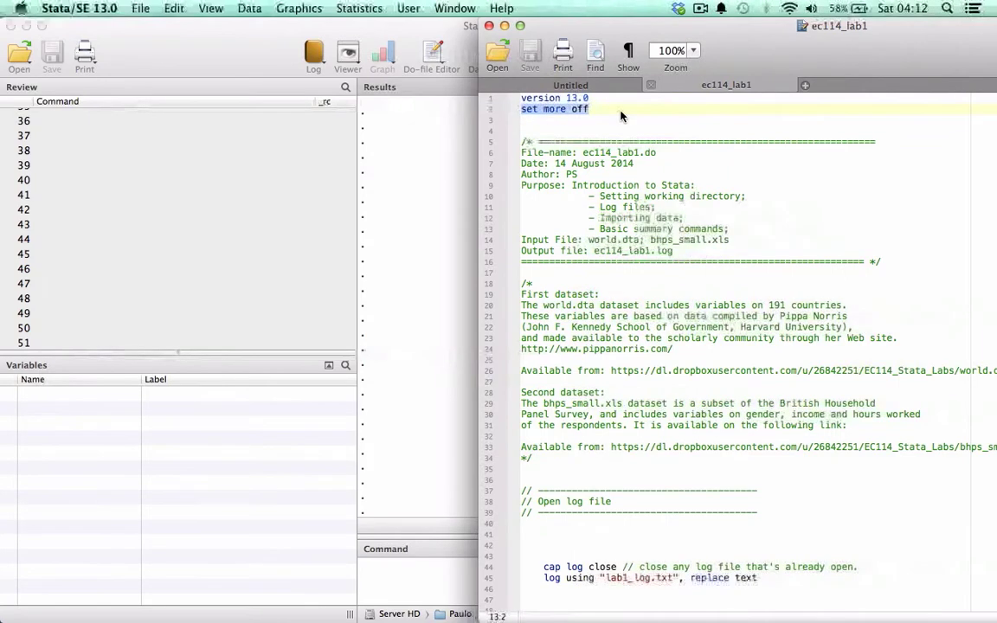
scroll(612, 207, "down", 3)
scroll(612, 208, "up", 3)
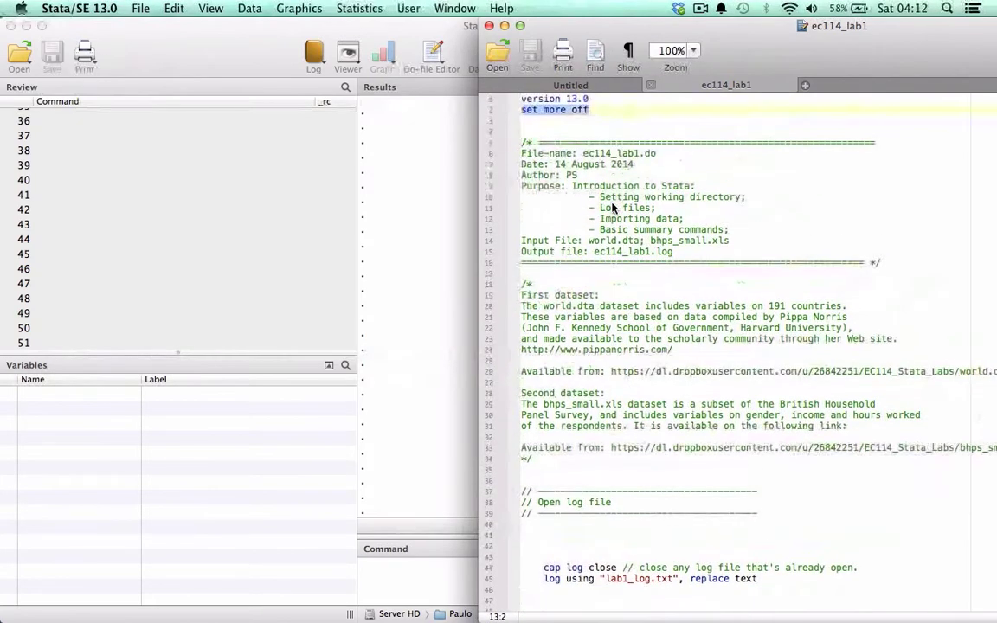
scroll(612, 208, "down", 2)
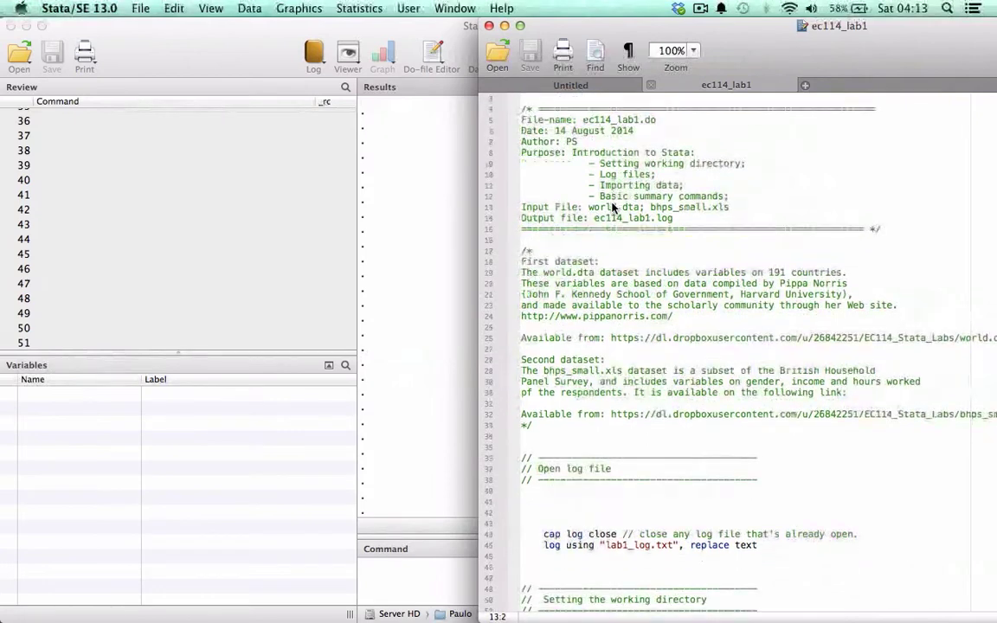
scroll(611, 207, "up", 3)
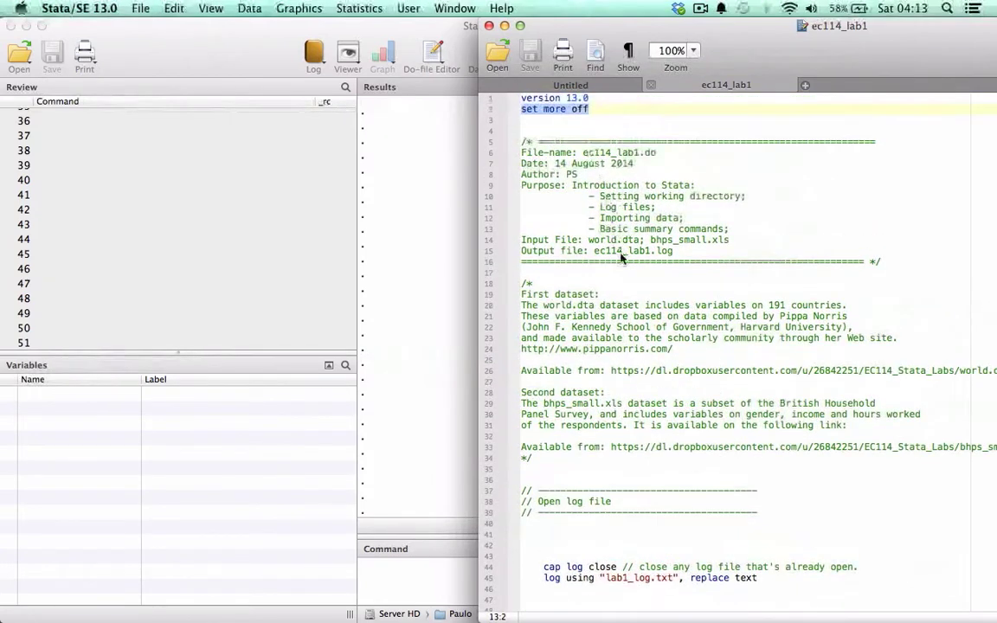
scroll(620, 257, "down", 1)
scroll(621, 258, "up", 1)
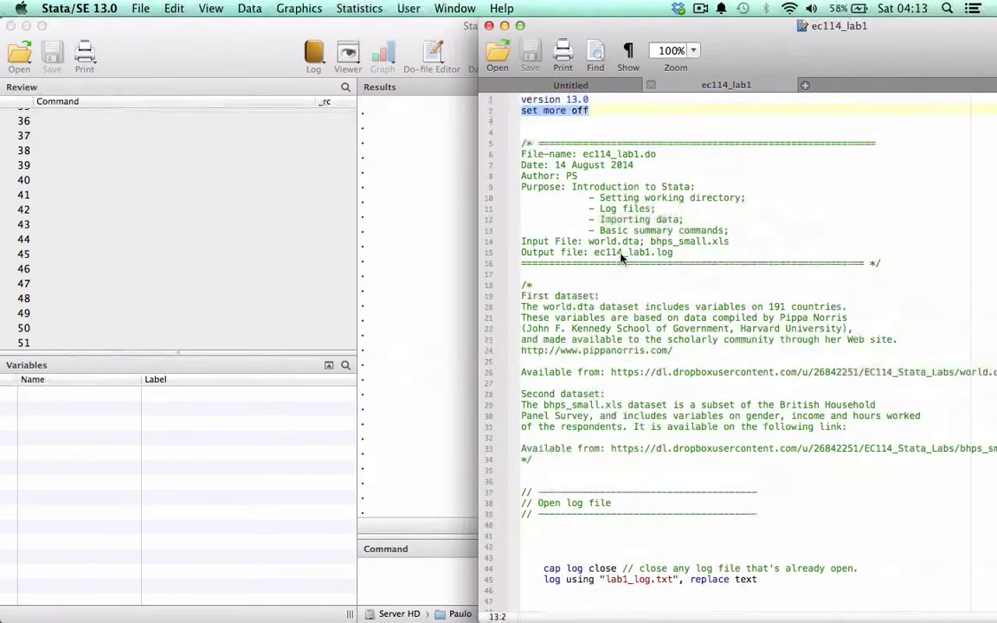
Select the set more off command and shift the do-file editor aside to uncover more of the Results window
left_click(535, 111)
left_click_drag(522, 110, 600, 112)
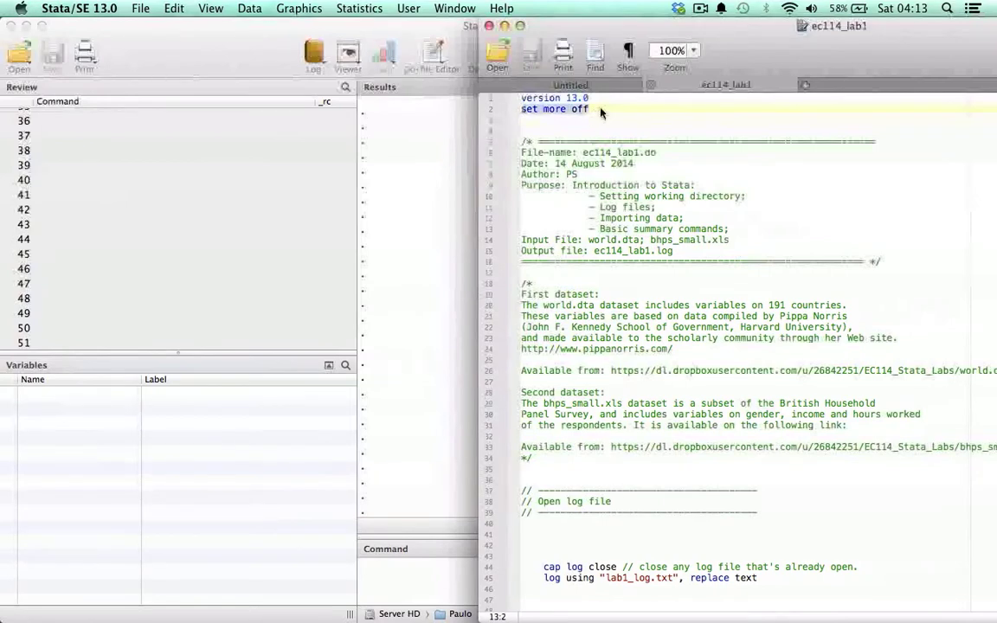
left_click_drag(554, 33, 640, 33)
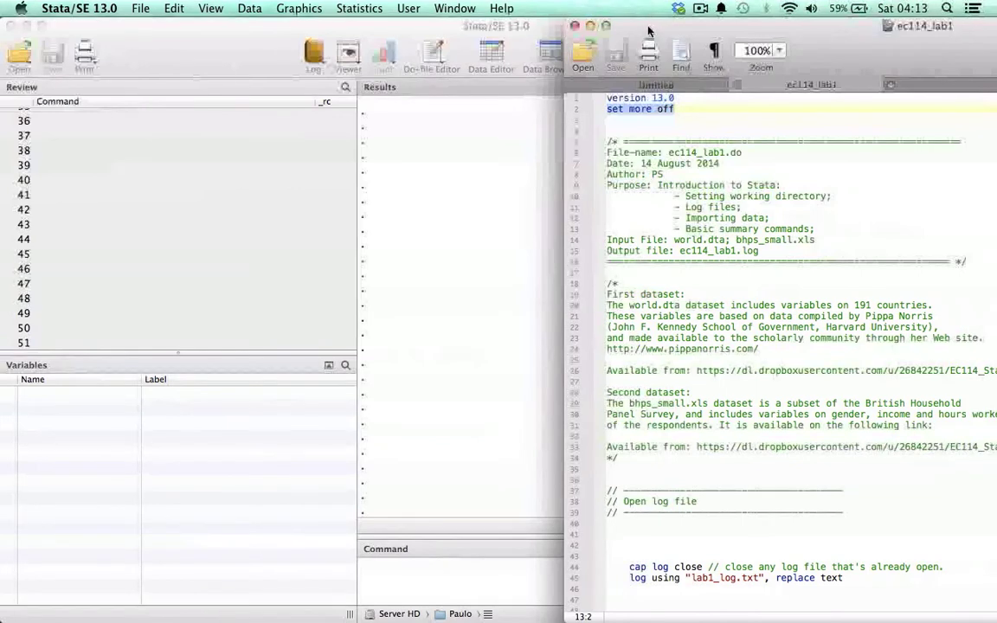
Shift the ec114_lab1 editor further over the Results window and highlight the set more off command and its word set
left_click_drag(648, 32, 613, 26)
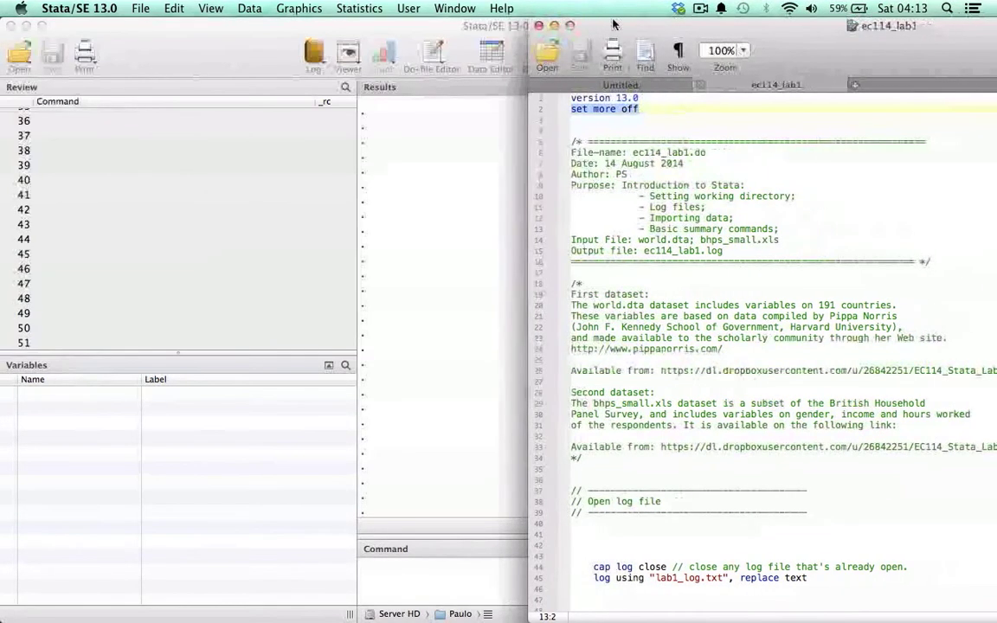
left_click(656, 113)
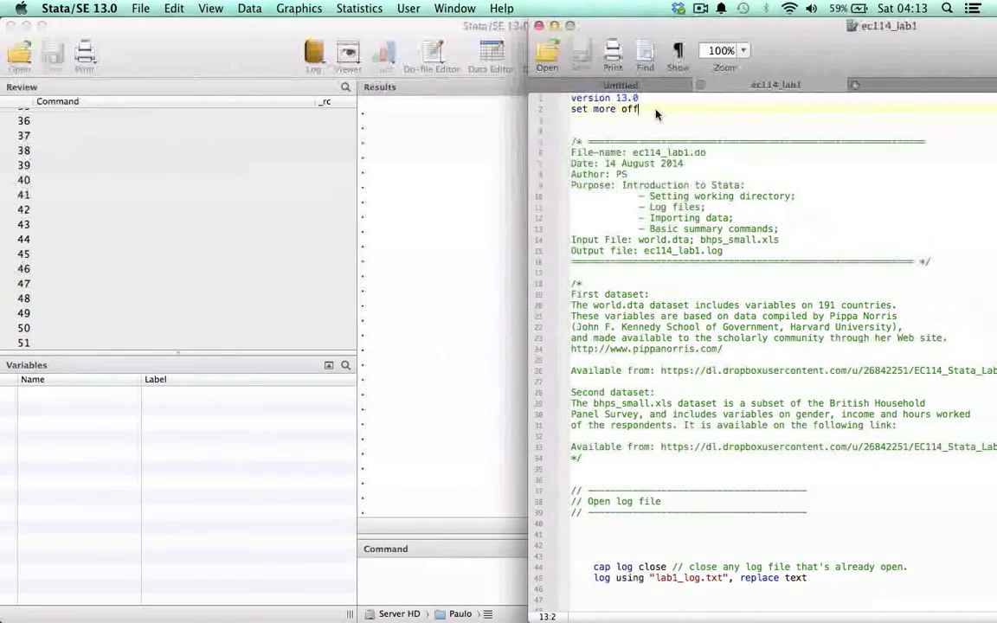
left_click(588, 111, "shift")
left_click(571, 110, "shift")
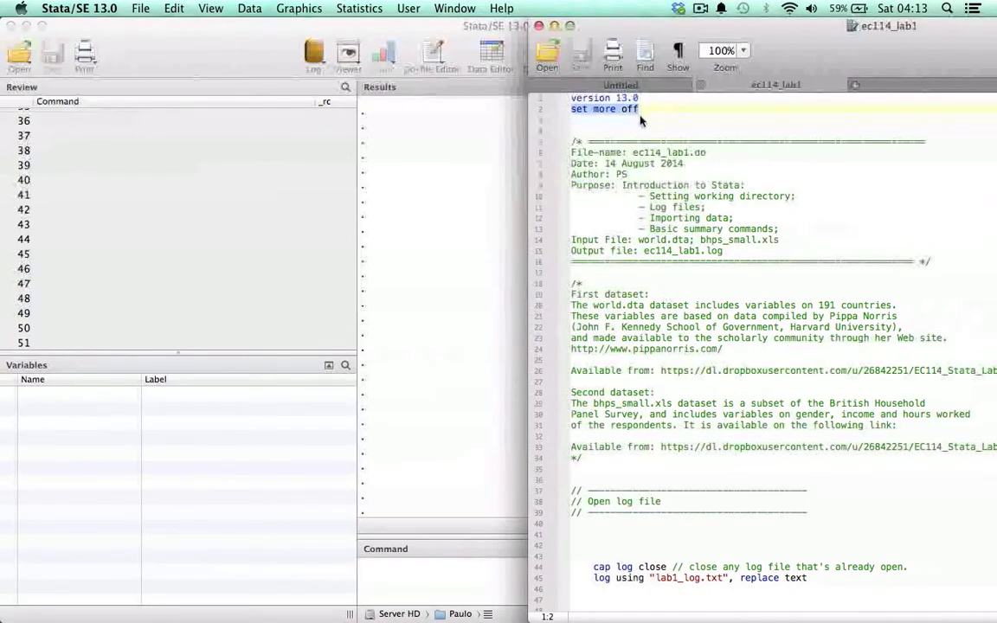
left_click(573, 115)
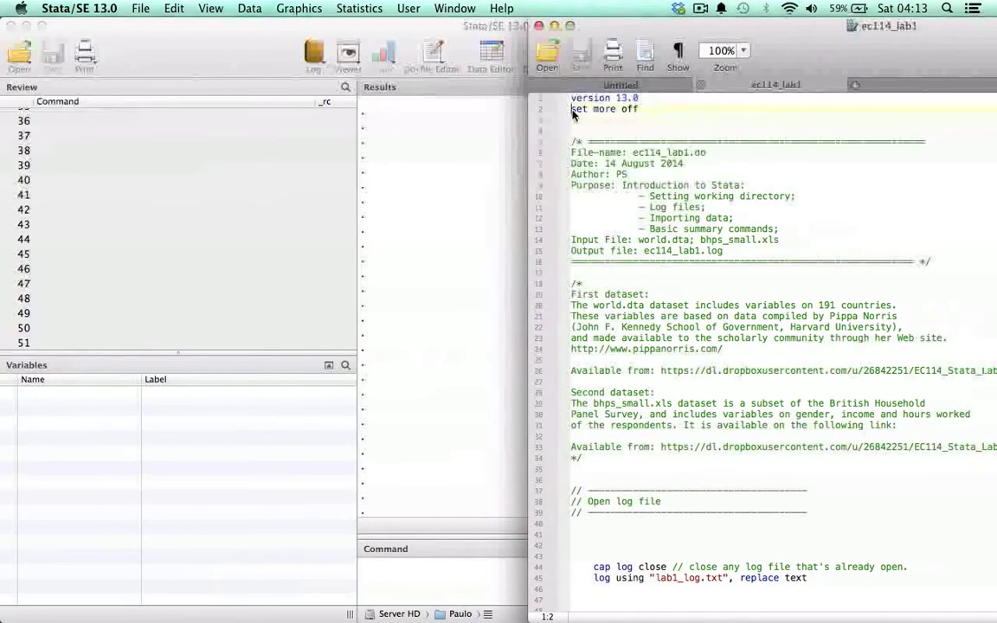
left_click_drag(571, 109, 588, 110)
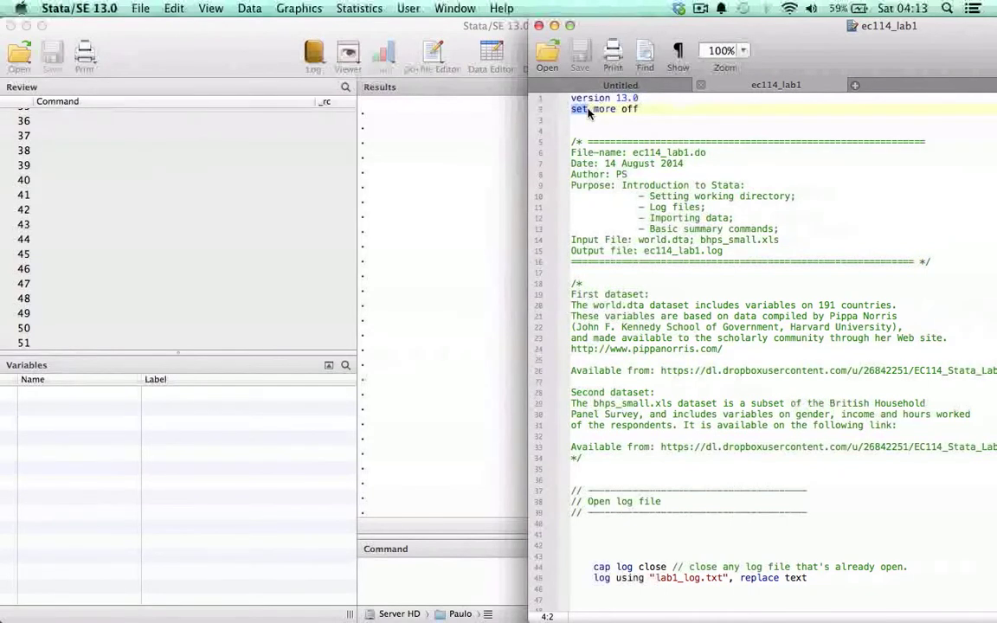
left_click(630, 120)
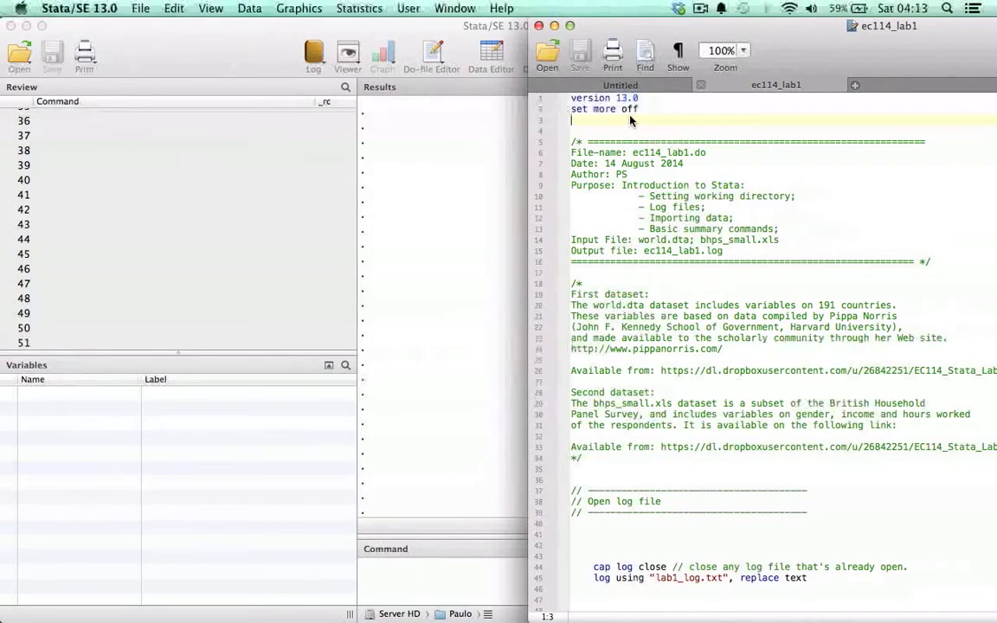
Skim the sections of ec114_lab1 from the working directory to Stata syntax, and execute only the set more off line
scroll(655, 434, "down", 10)
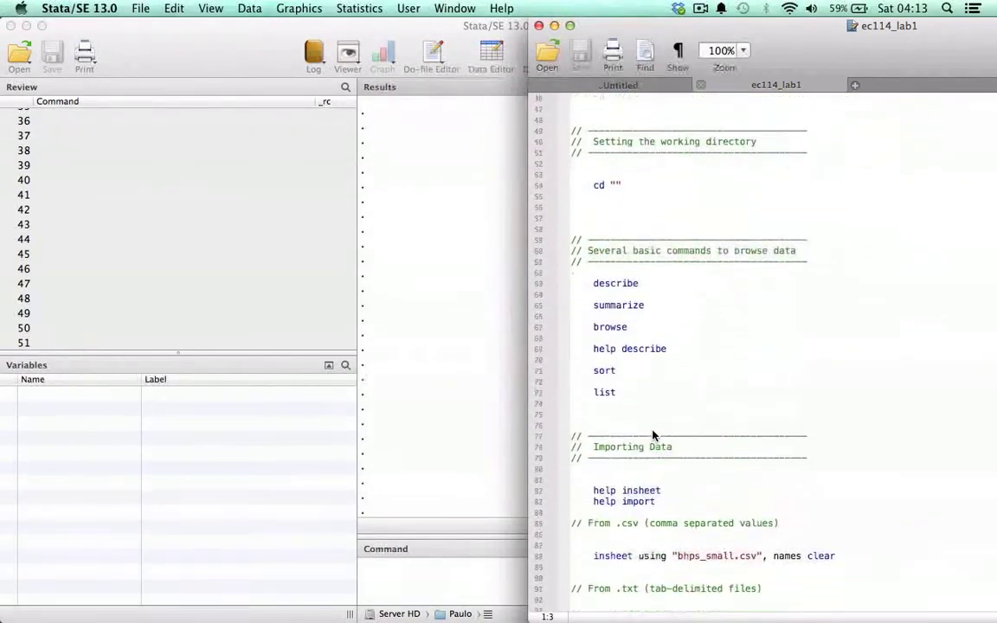
scroll(653, 434, "down", 15)
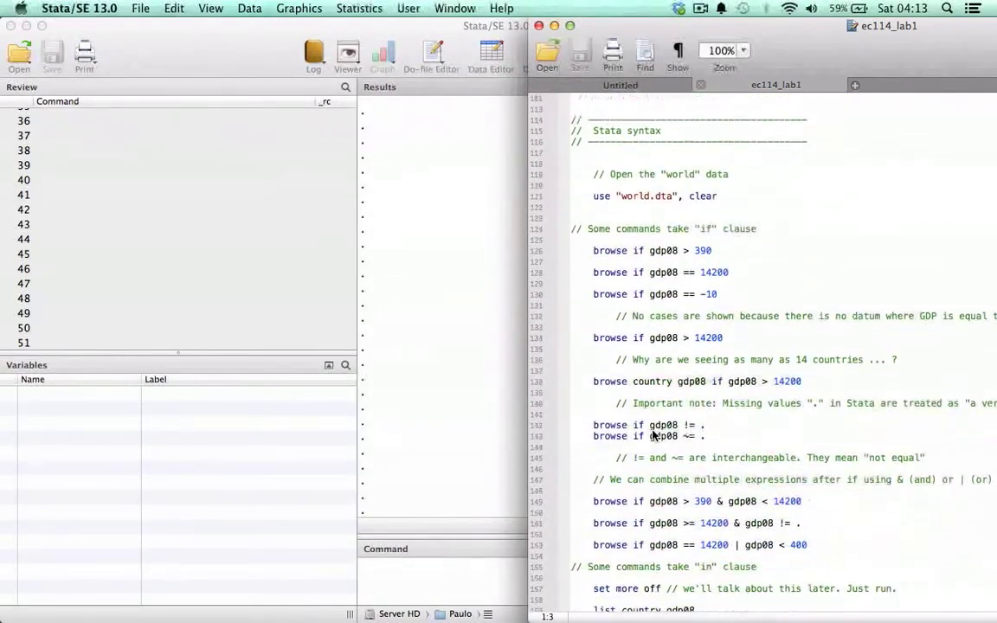
scroll(655, 436, "up", 20)
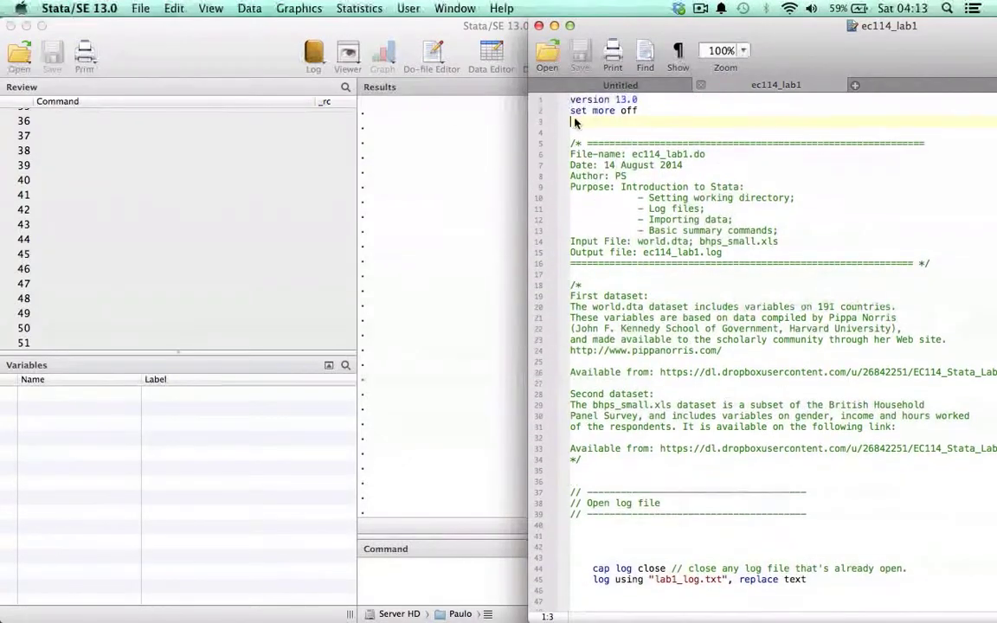
left_click_drag(571, 110, 663, 111)
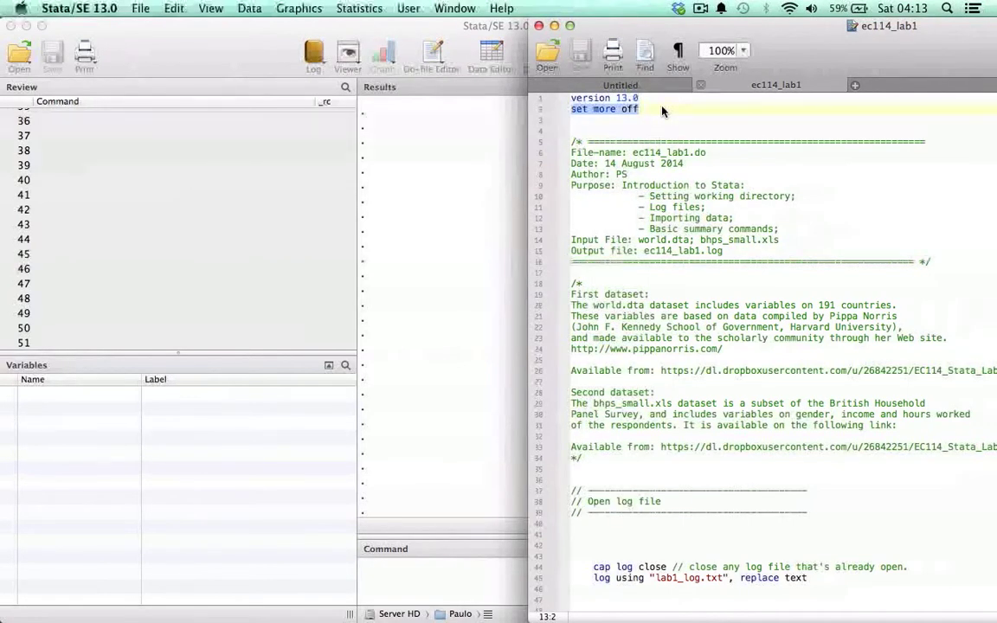
key("super+shift+d")
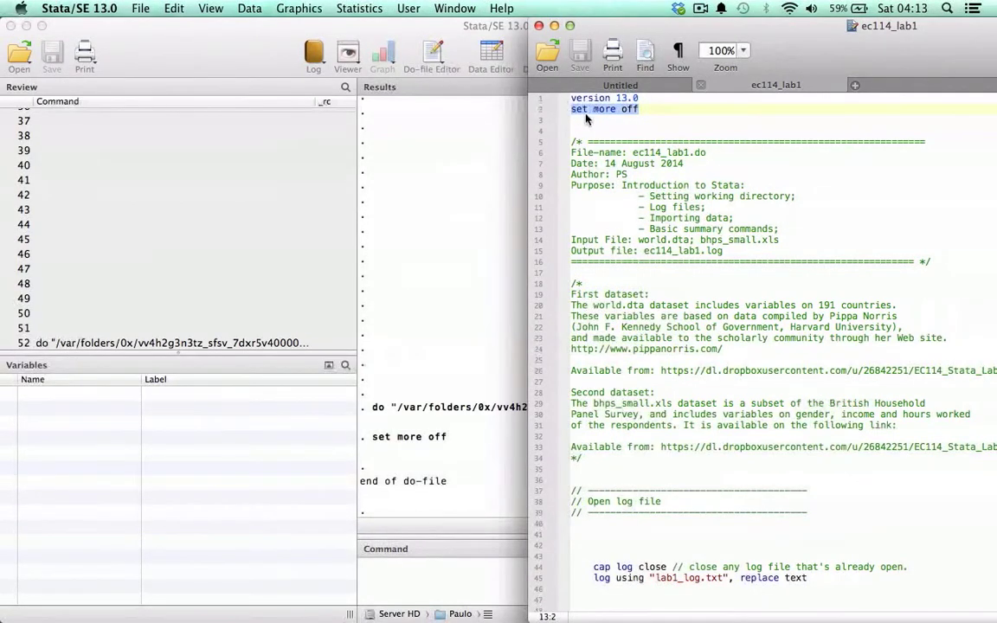
Bring Stata's main window forward and highlight the executed set more off command in the Results window
left_click(443, 354)
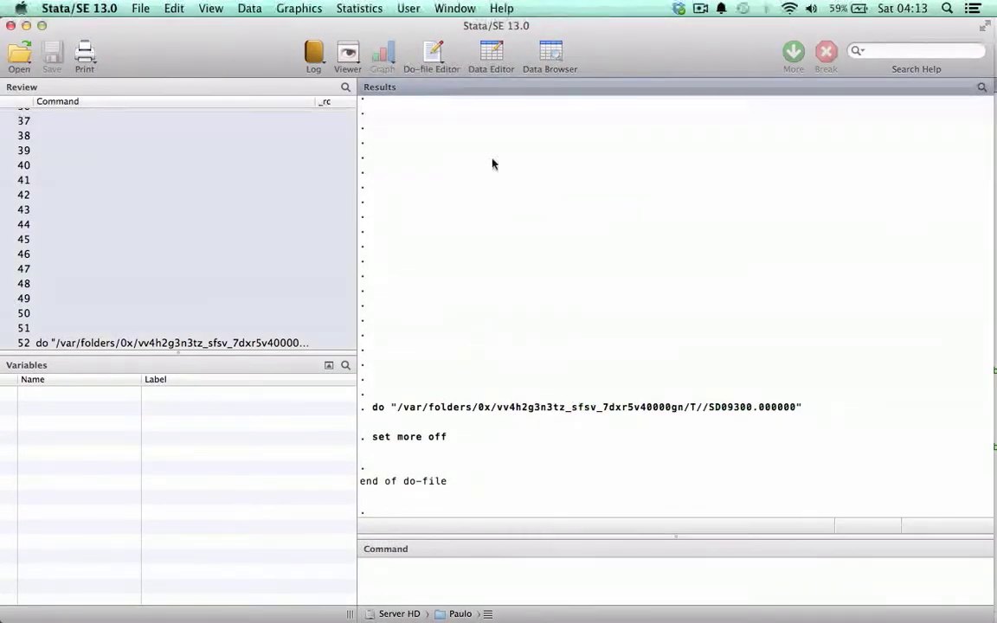
left_click_drag(367, 438, 448, 439)
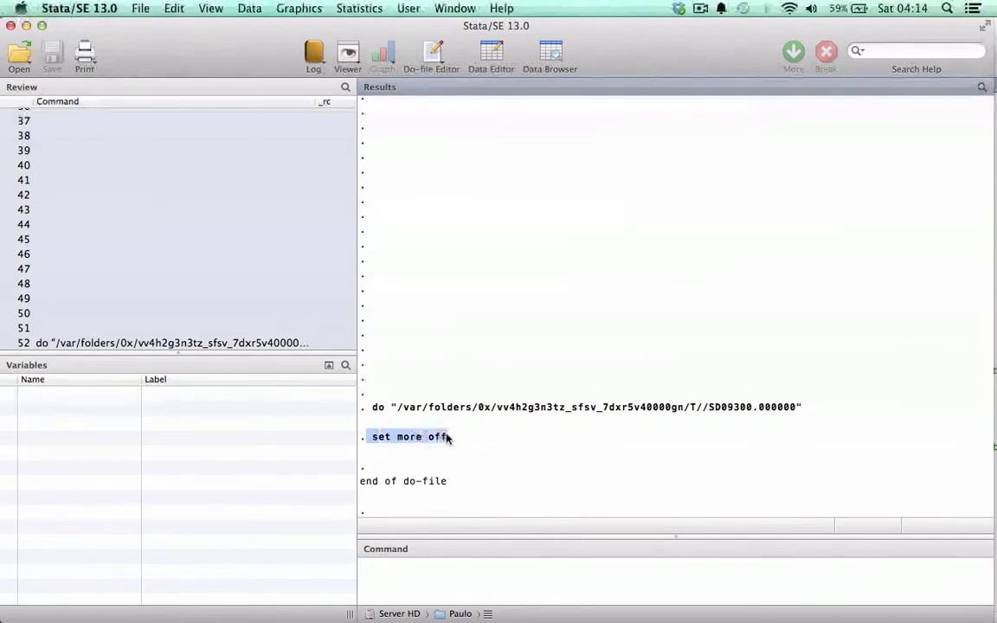
left_click(586, 258)
left_click_drag(372, 440, 489, 439)
left_click(502, 264)
Return to the ec114_lab1 do-file window and shift it over the Results window so the full dataset links fit on screen
mouse_move(994, 179)
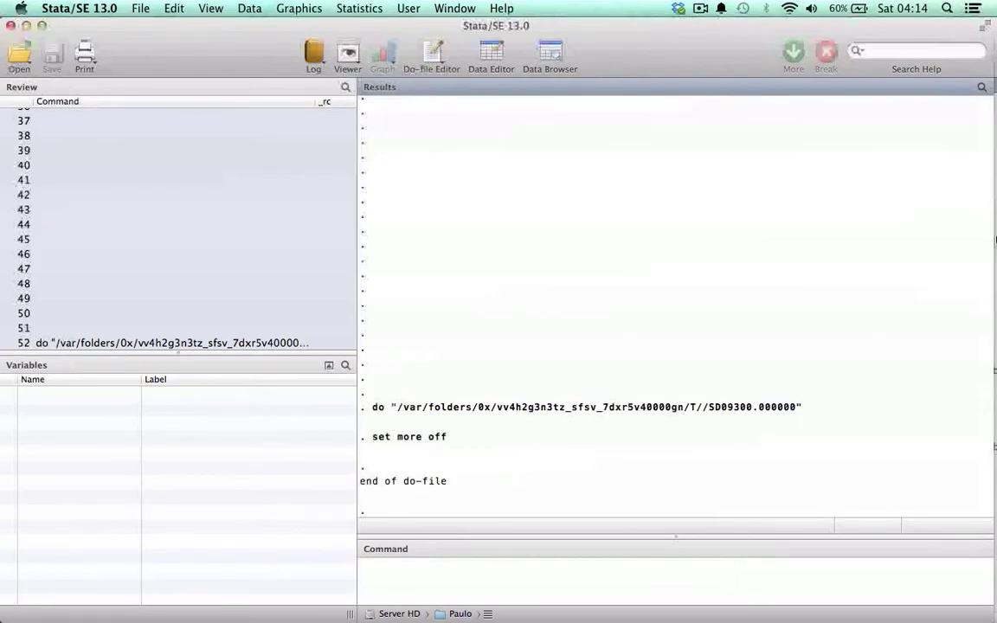
mouse_move(986, 219)
key("ctrl+Down")
left_click(714, 262)
scroll(632, 160, "down", 1)
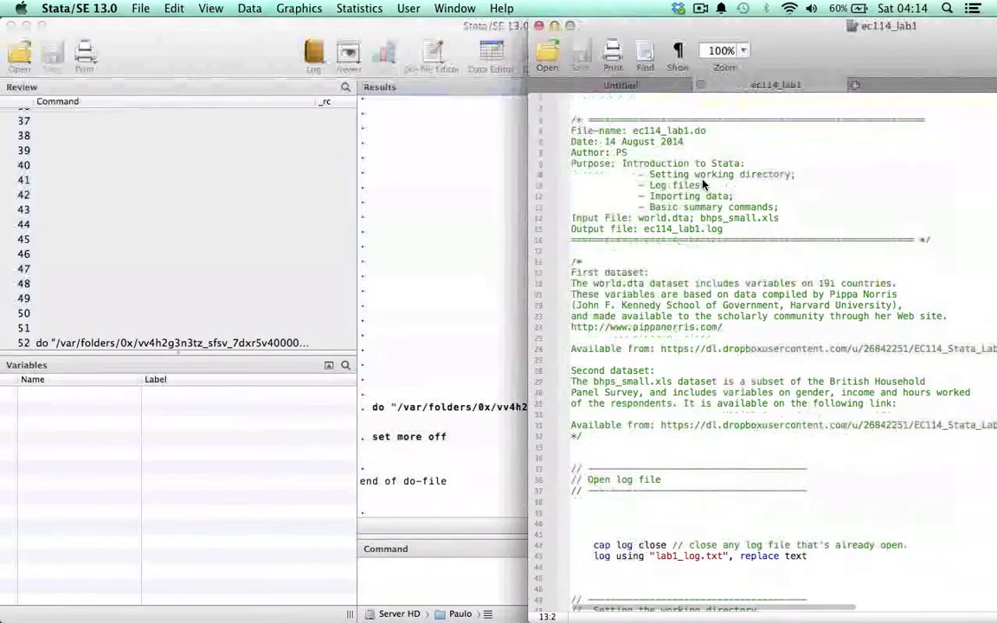
left_click_drag(652, 27, 499, 27)
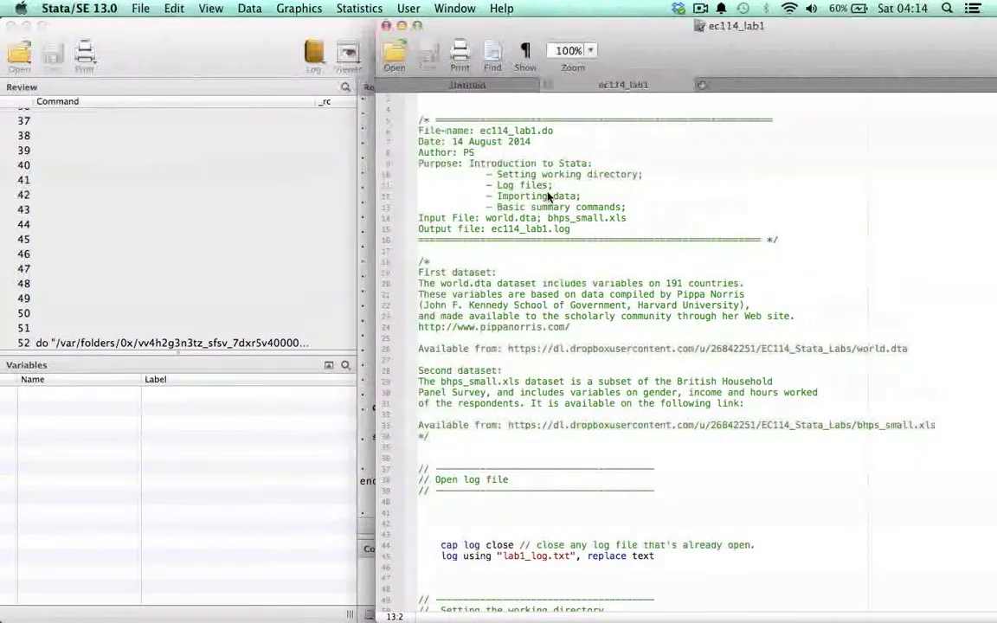
Insert two blank lines between the header comment and the dataset description comment in ec114_lab1
scroll(547, 197, "down", 2)
scroll(548, 197, "up", 1)
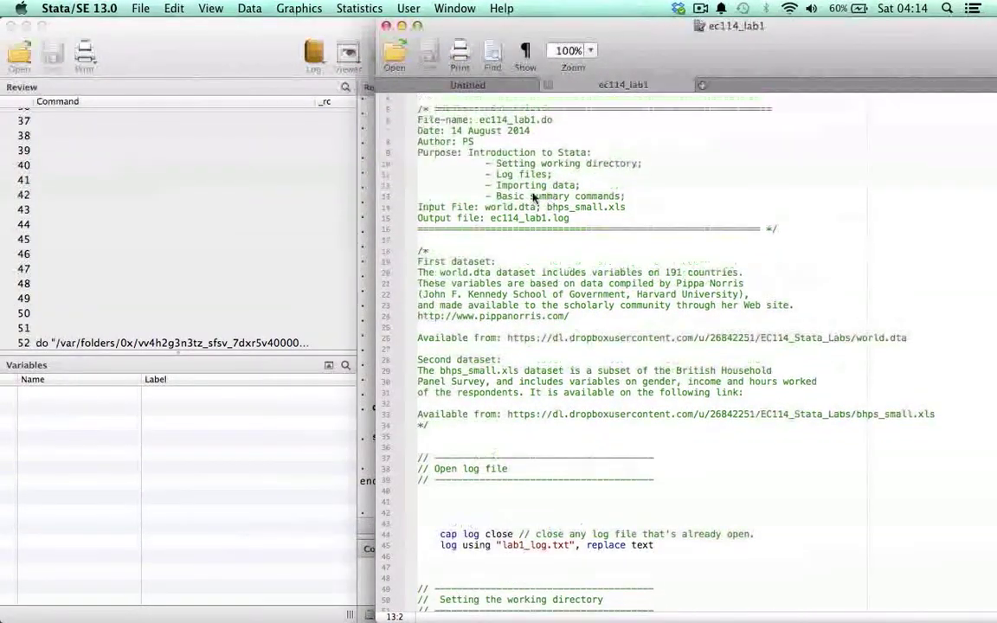
left_click(430, 243)
key("Return")
key("Return")
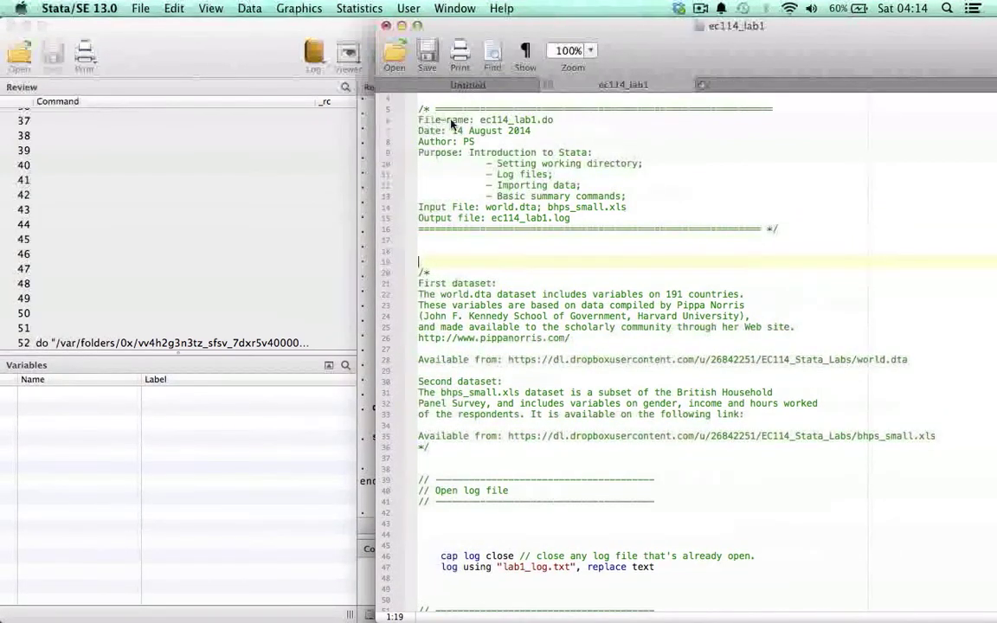
Highlight the header comment's file name, purpose, input file and output file entries one after another
left_click_drag(419, 120, 517, 126)
double_click(525, 120)
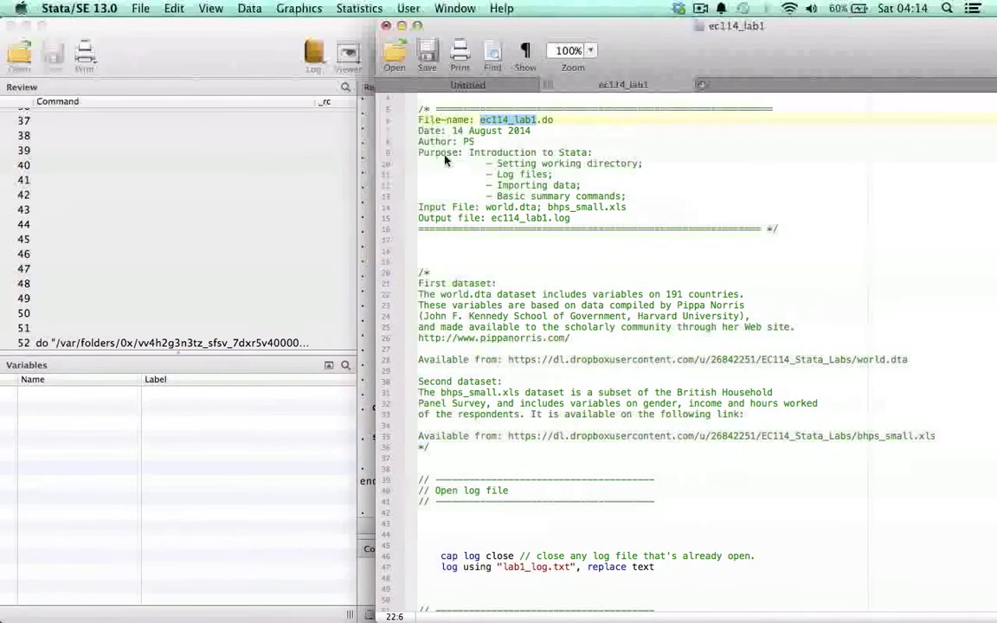
left_click_drag(442, 153, 524, 196)
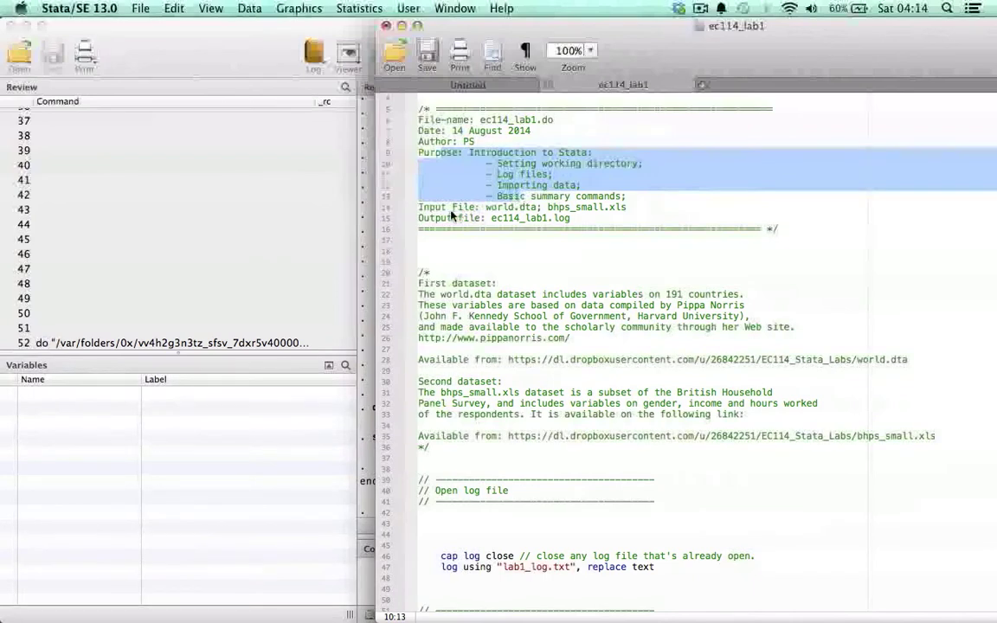
left_click_drag(452, 208, 527, 208)
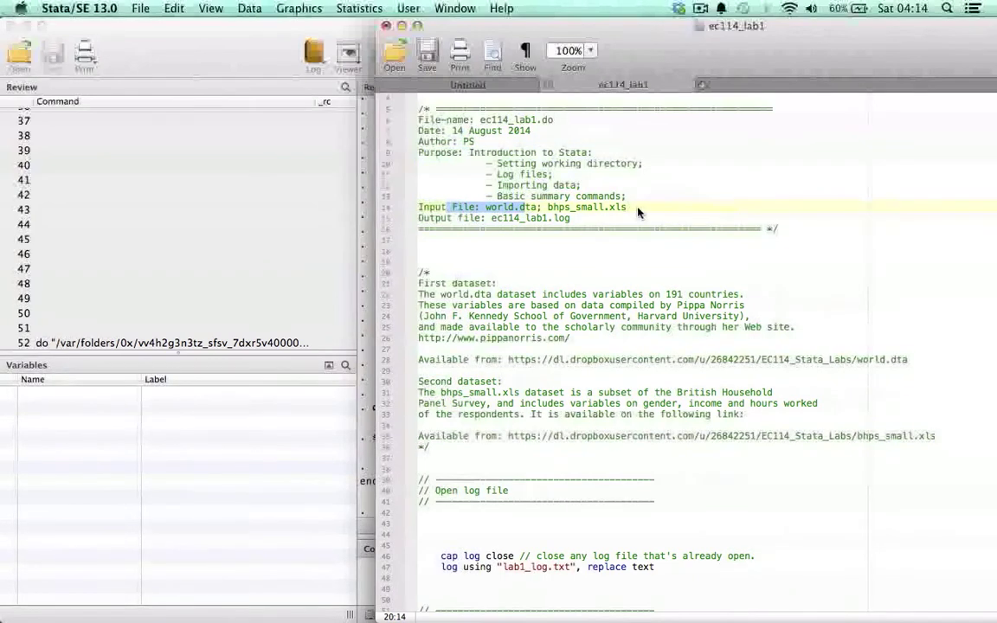
left_click_drag(627, 207, 597, 208)
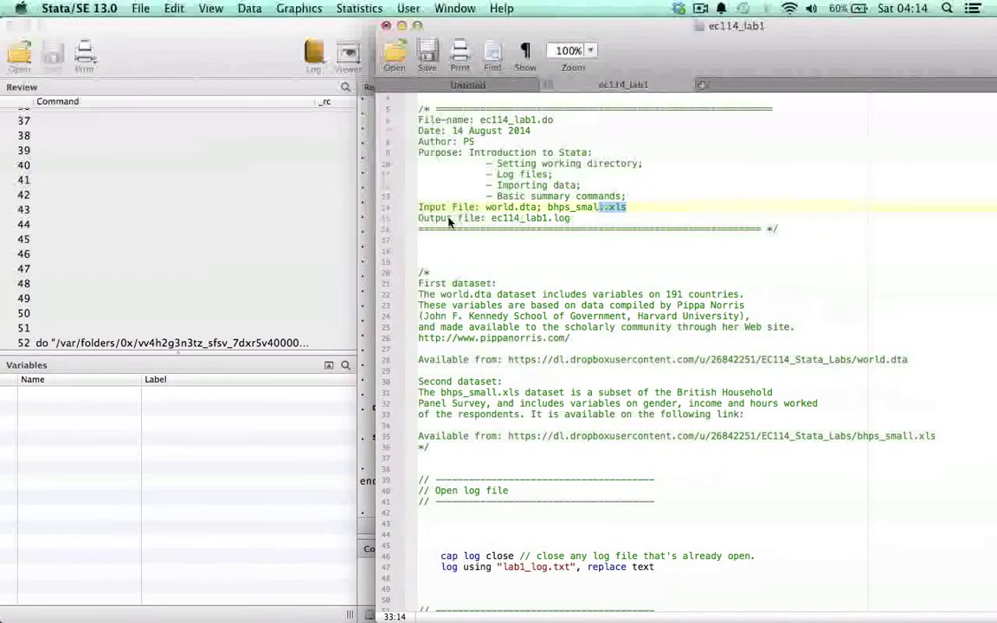
left_click_drag(446, 218, 528, 218)
Go over the first dataset's description, highlighting the name world and the full download link for world.dta
scroll(543, 284, "down", 1)
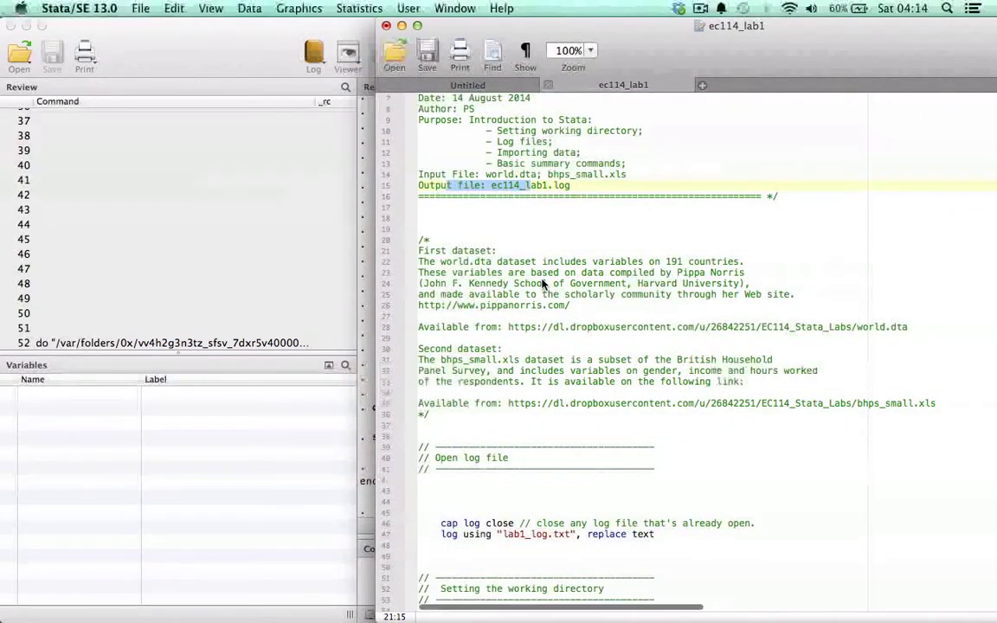
scroll(542, 284, "down", 1)
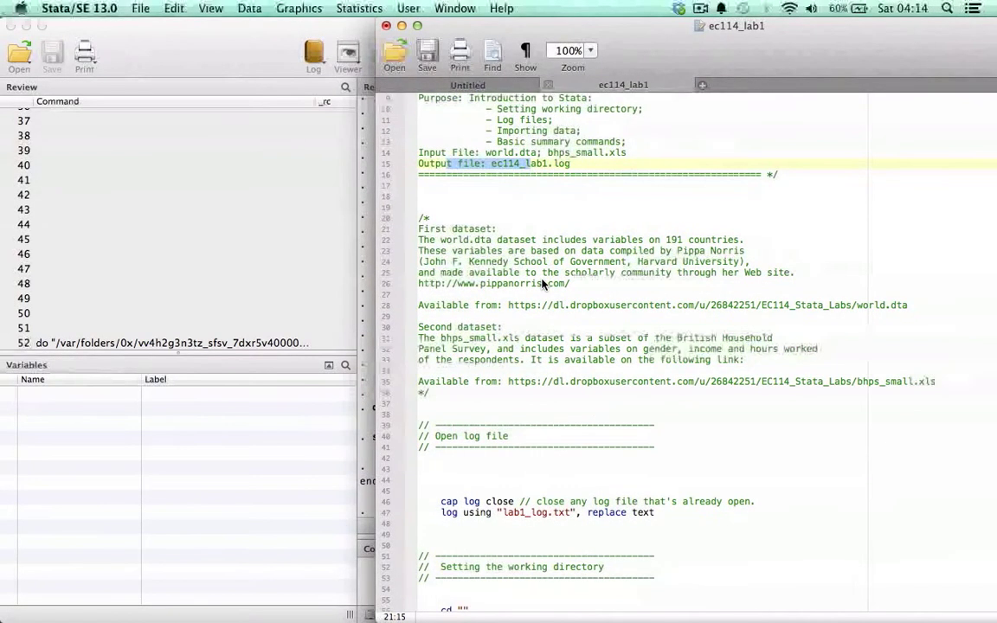
double_click(457, 241)
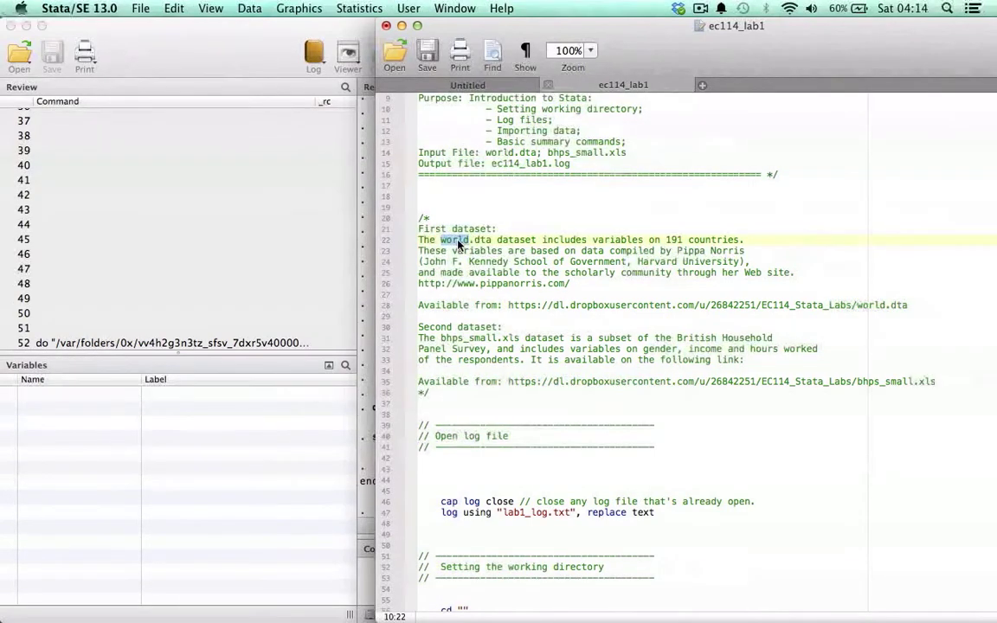
scroll(459, 245, "down", 1)
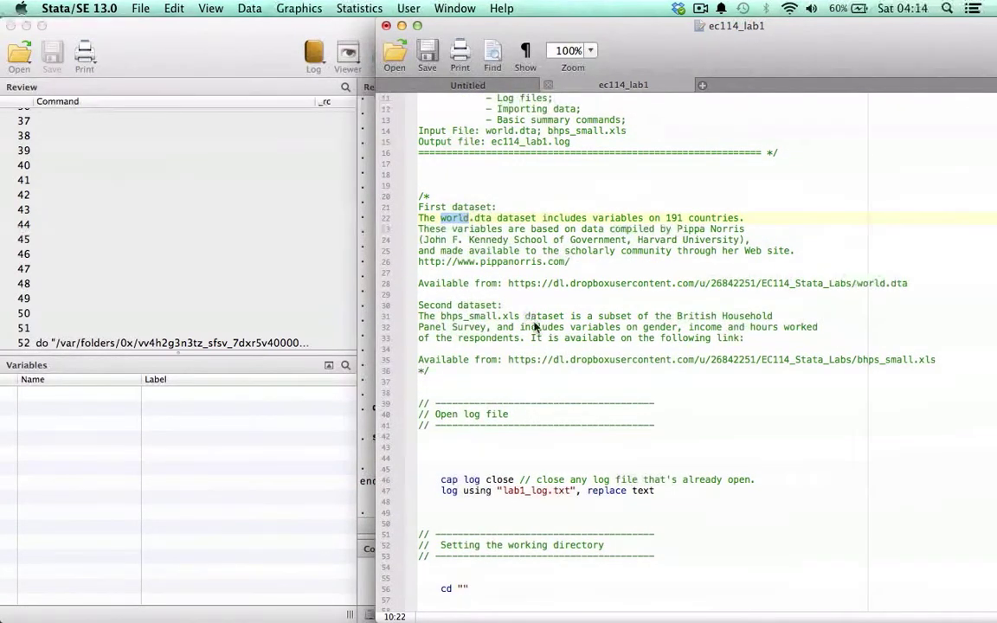
scroll(519, 320, "down", 1)
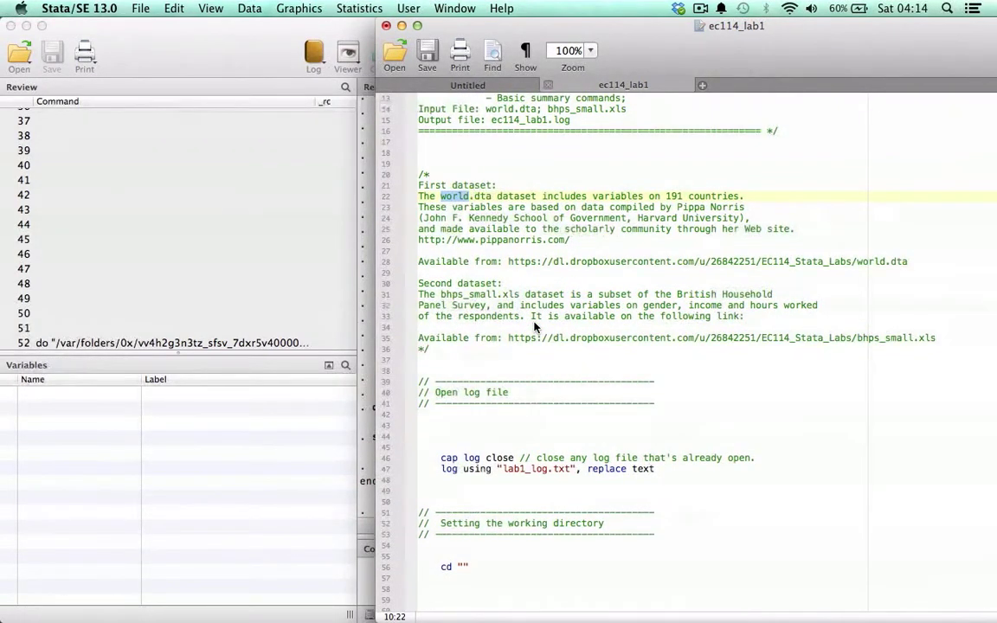
scroll(498, 260, "down", 1)
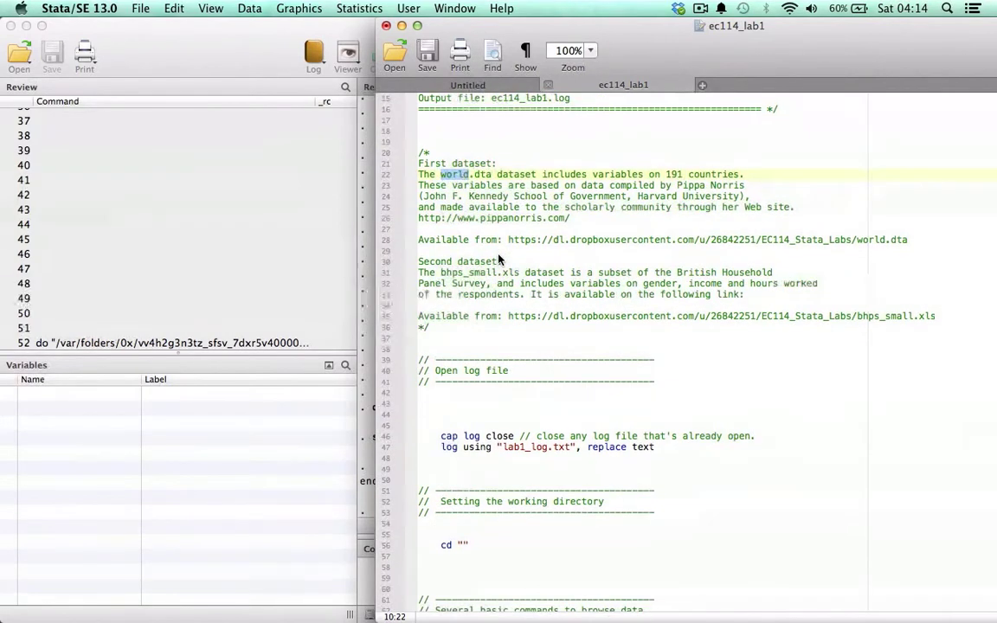
left_click_drag(508, 240, 881, 240)
left_click_drag(881, 241, 906, 239)
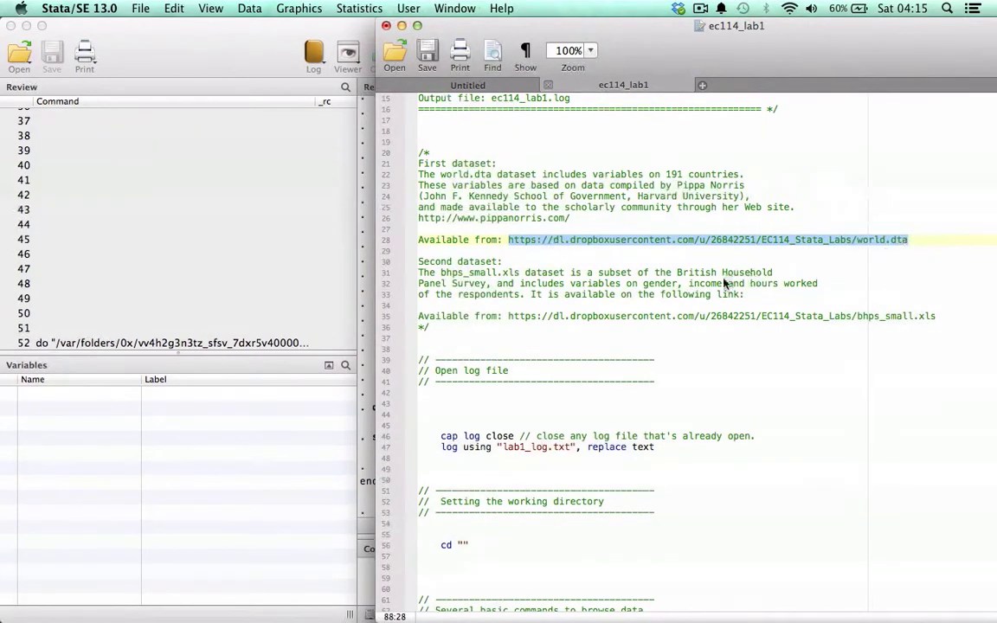
left_click(723, 284)
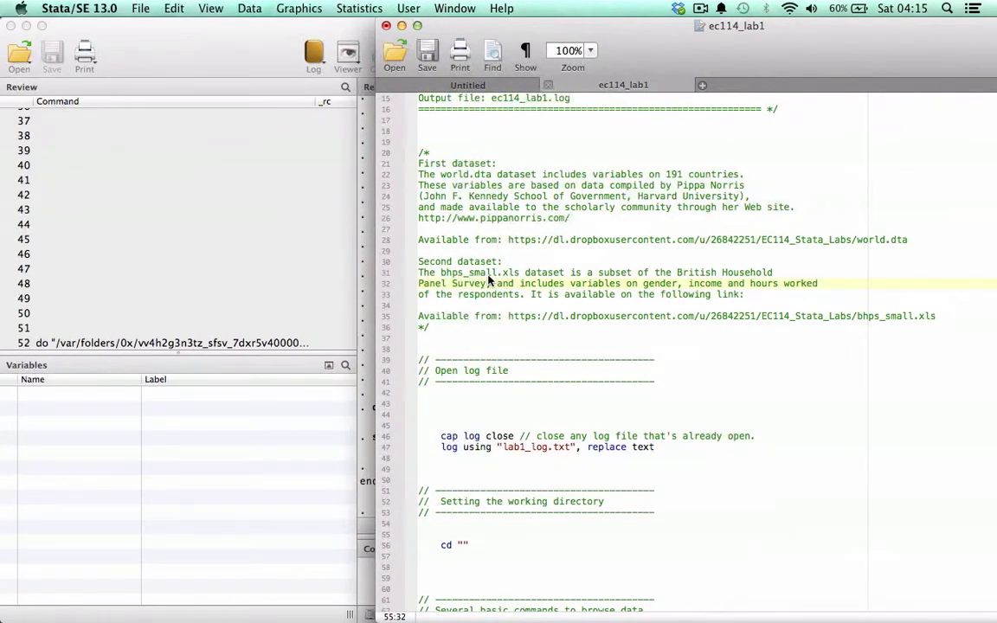
Highlight the bhps_small.xls download link, revisit the world.dta link, and mark the file name bhps_small.xls in its link
scroll(484, 281, "down", 1)
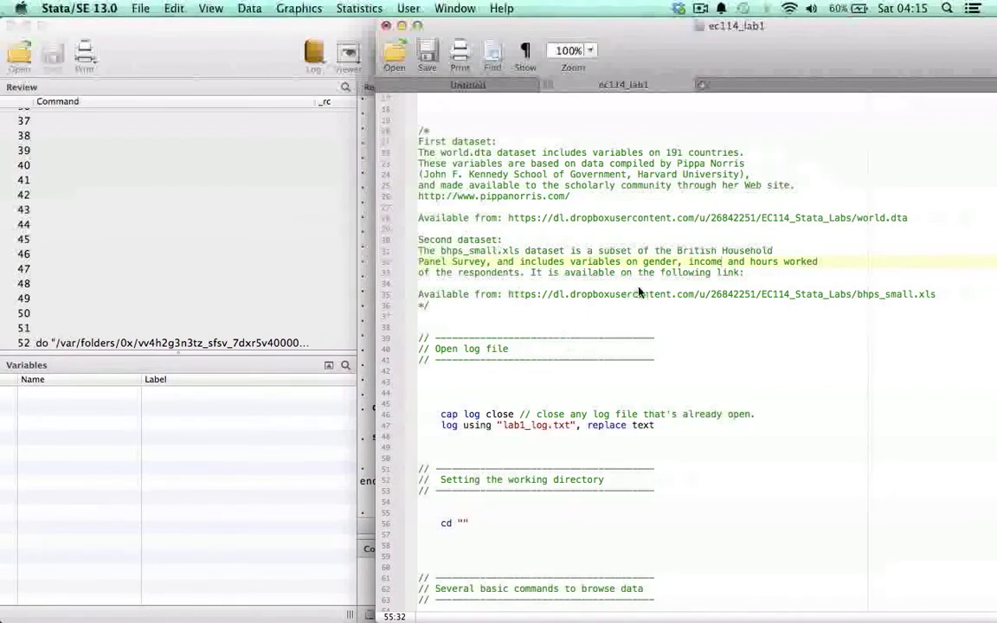
left_click_drag(987, 294, 506, 297)
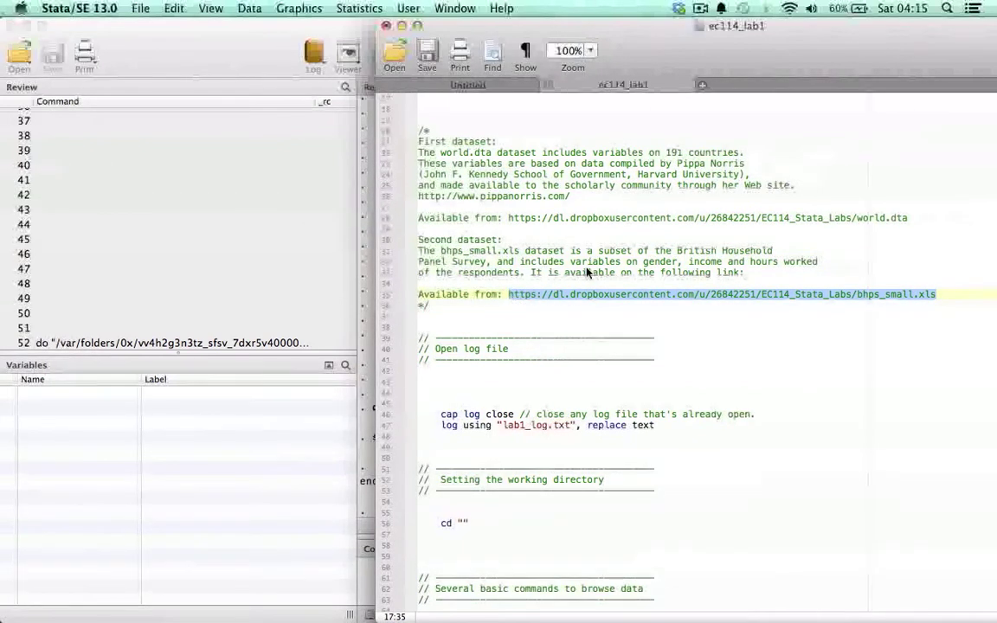
left_click_drag(507, 217, 891, 218)
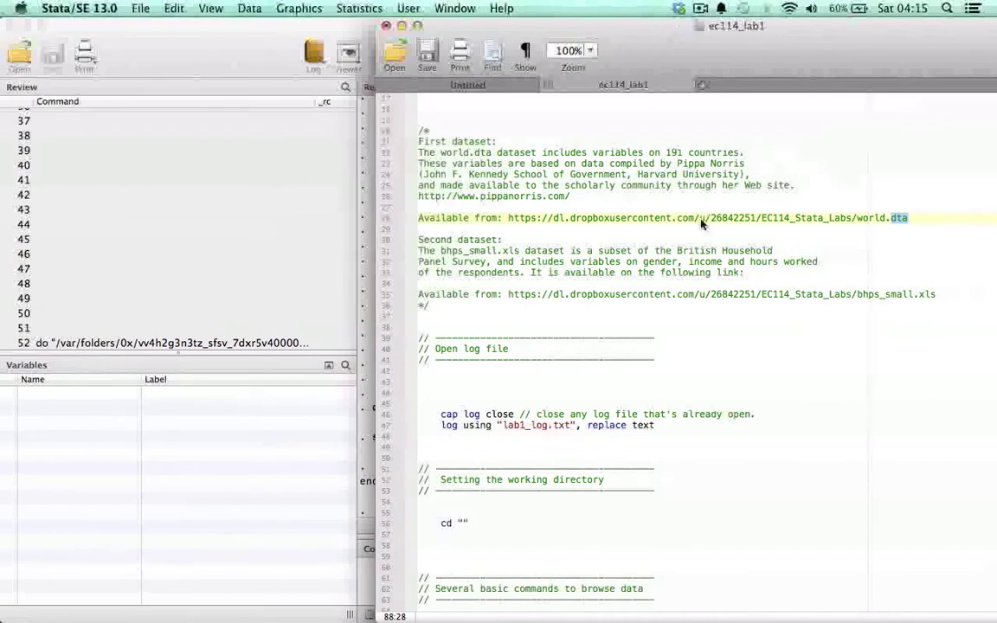
left_click_drag(972, 296, 857, 300)
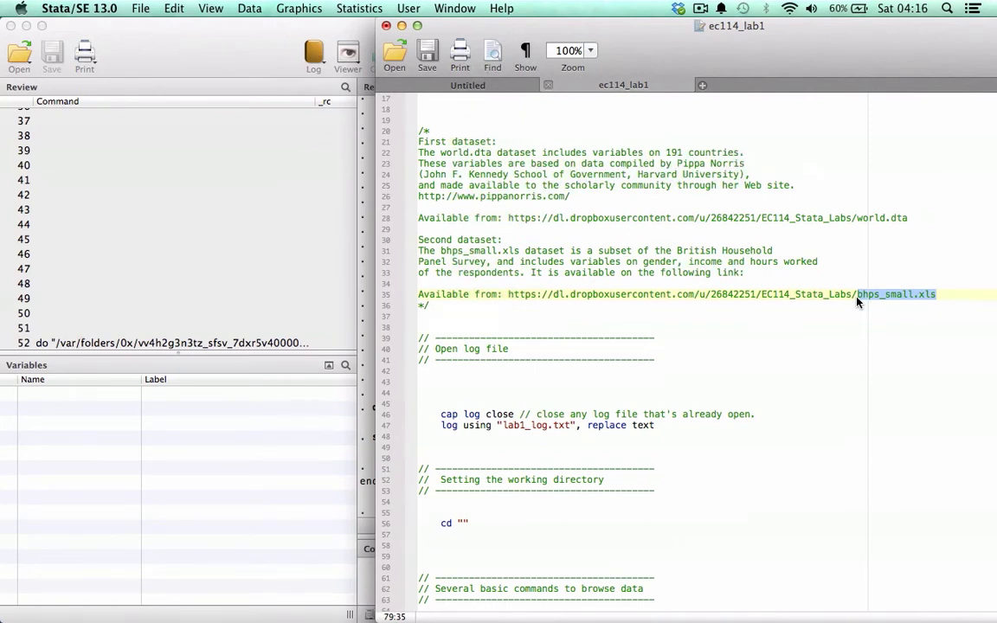
Shift the do-file editor slightly further across and bring the Open log file section of ec114_lab1 into view
left_click_drag(567, 30, 542, 33)
scroll(652, 322, "down", 3)
scroll(651, 322, "down", 4)
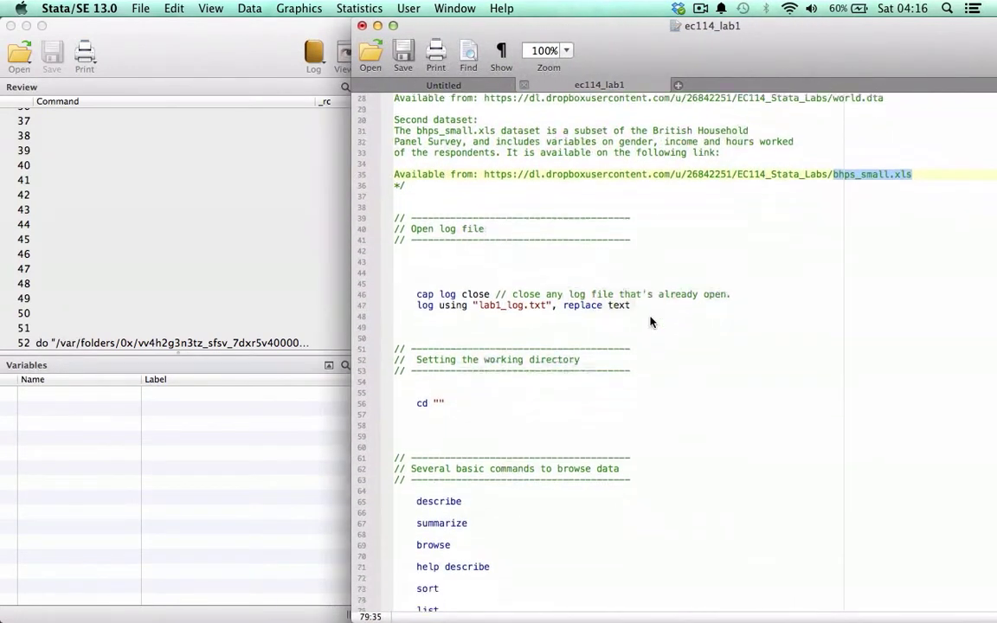
Shift the do-file editor aside to uncover the results and run only the cap log close line of ec114_lab1
scroll(651, 322, "down", 1)
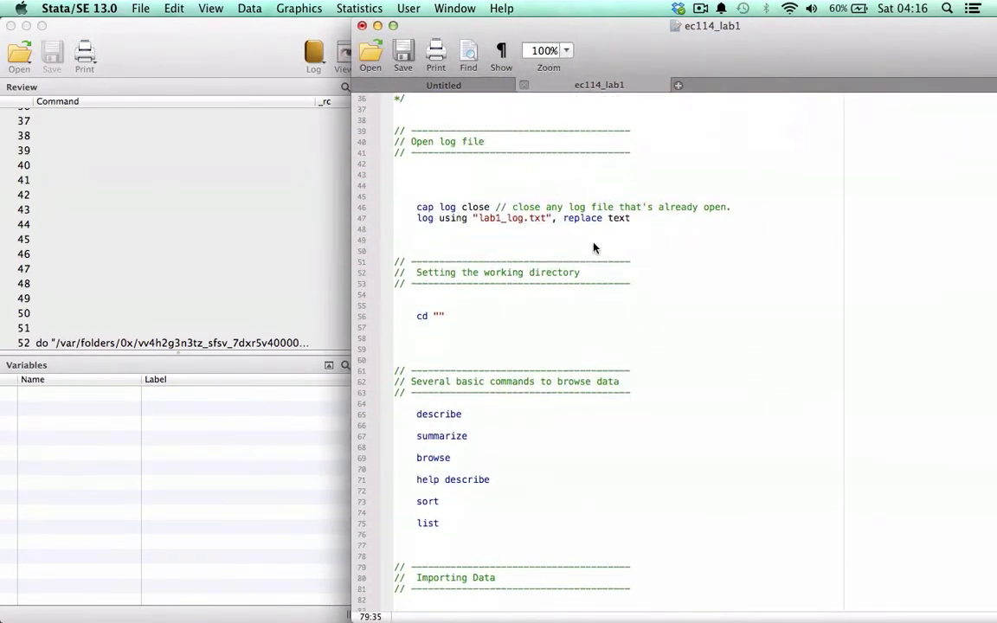
left_click_drag(472, 39, 700, 40)
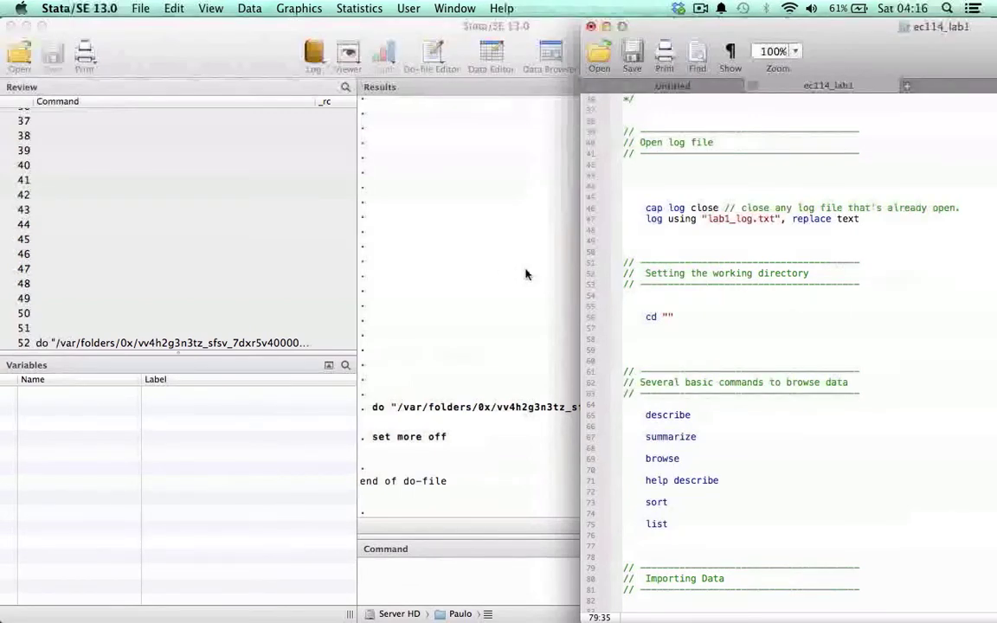
left_click(647, 211)
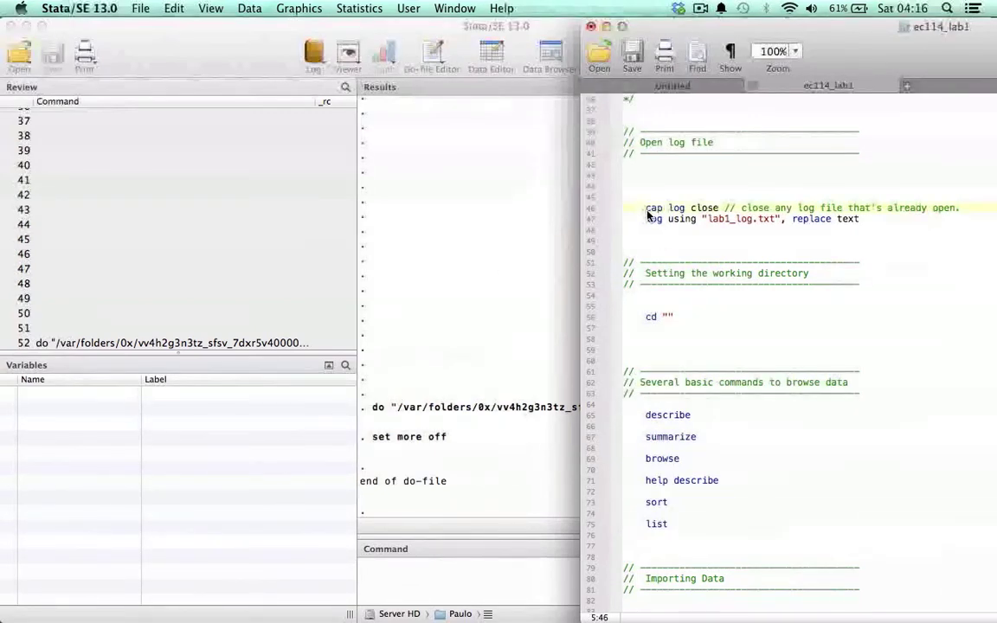
left_click_drag(650, 213, 732, 210)
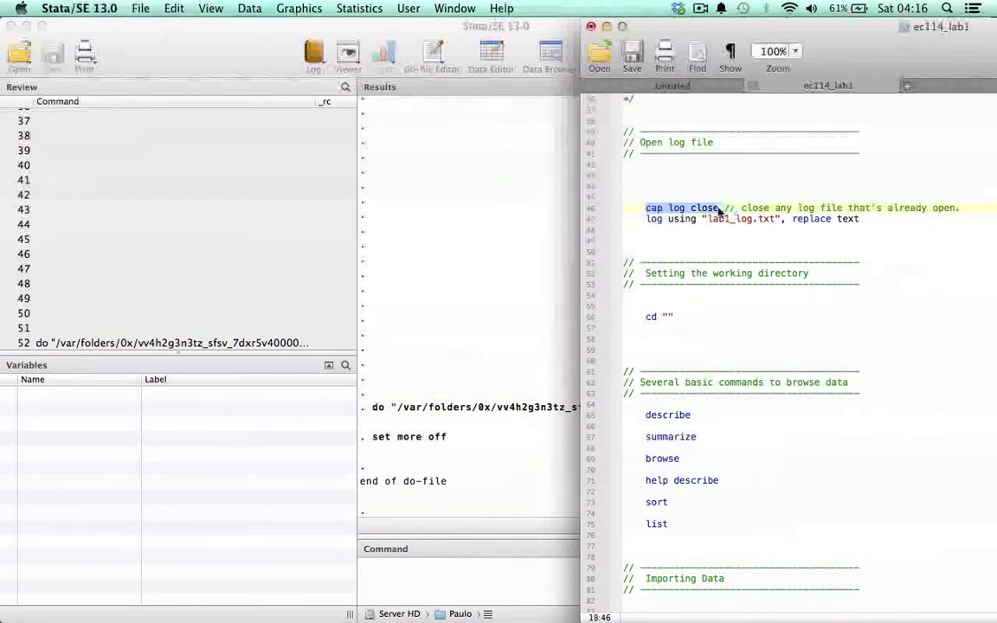
left_click(647, 212)
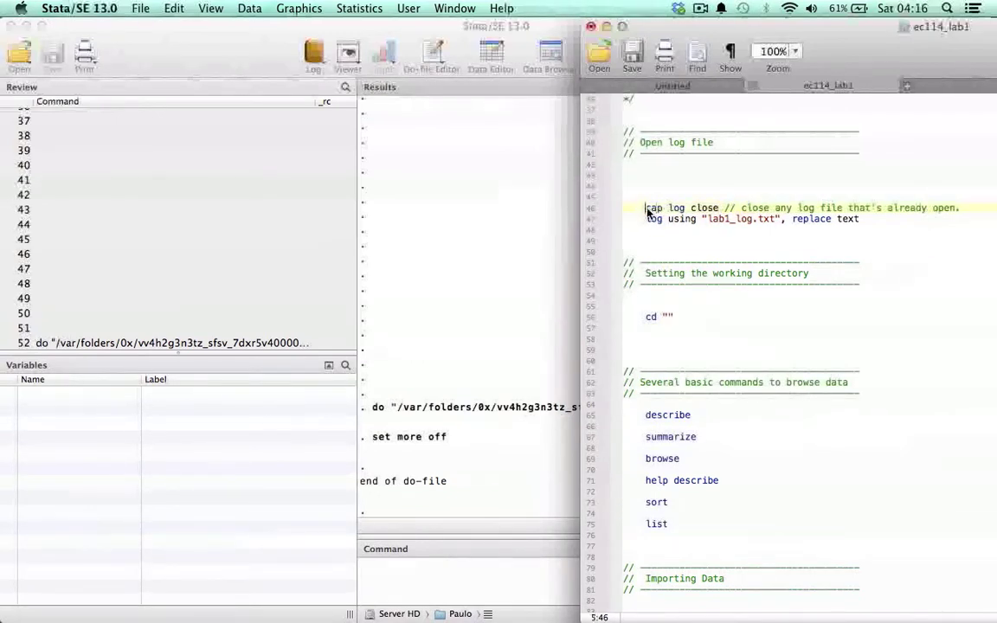
left_click_drag(647, 212, 725, 211)
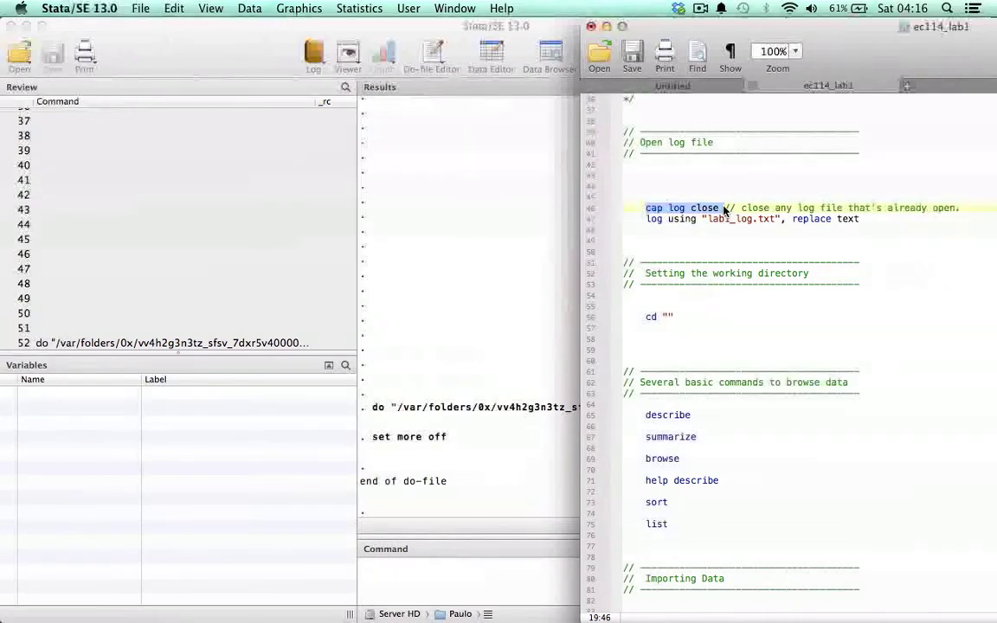
key("super+shift+d")
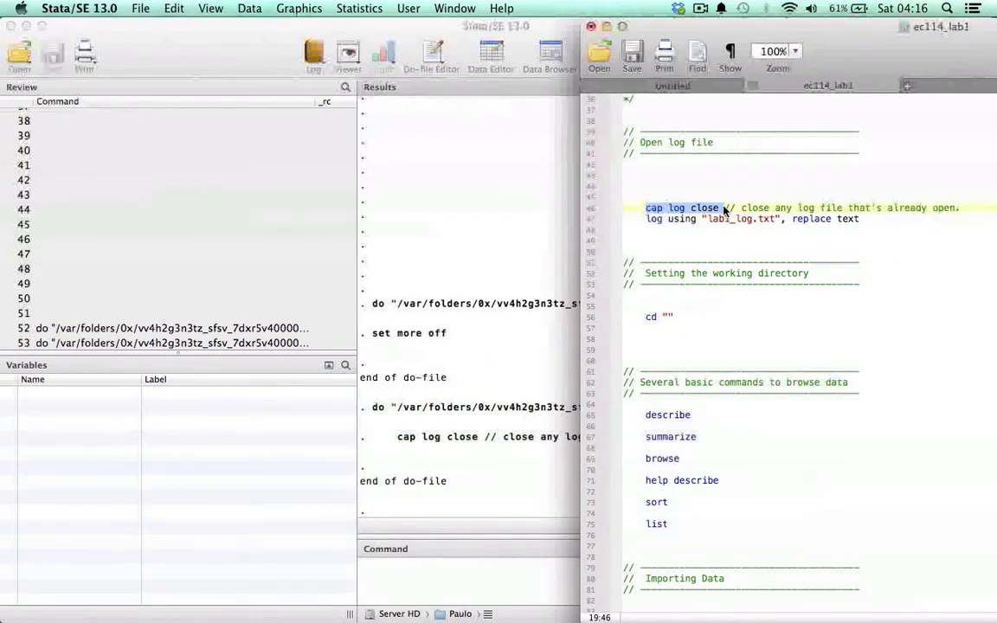
Go over the log using line, highlighting the whole command and its word log, up to the start of the file name
left_click_drag(646, 219, 861, 220)
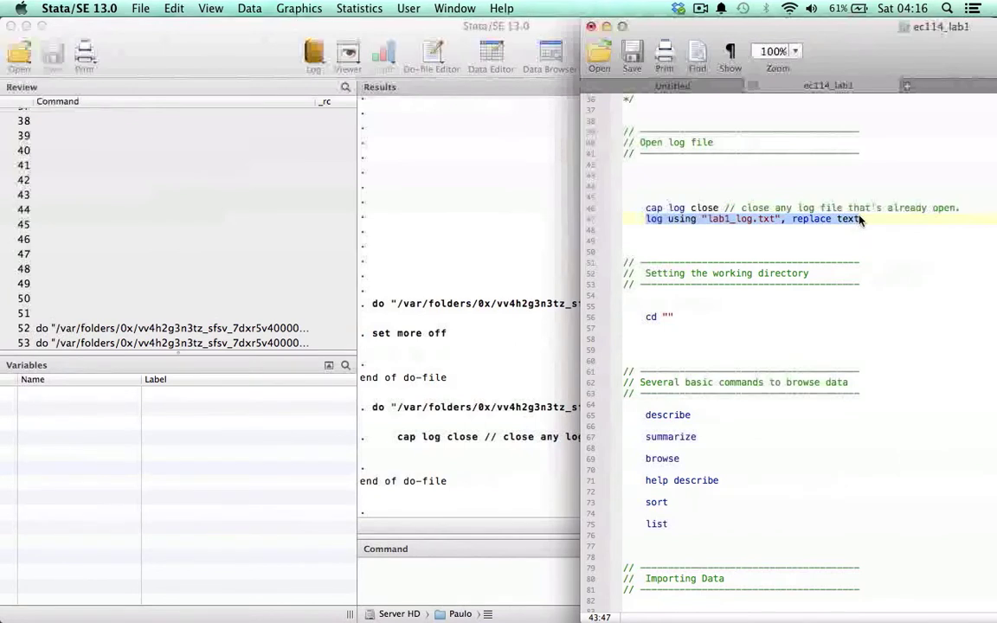
left_click(641, 233)
double_click(653, 220)
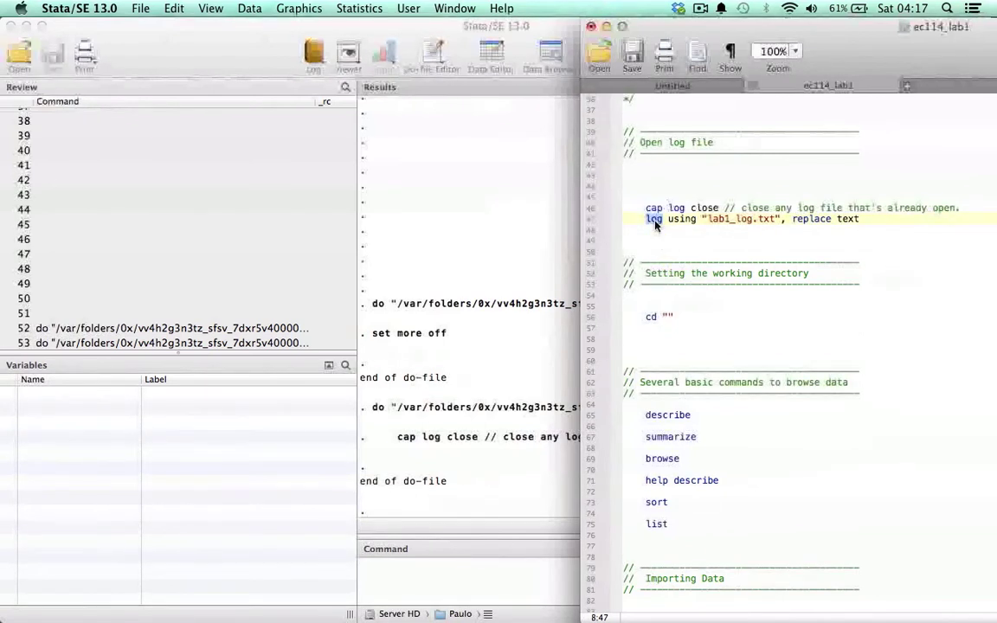
left_click(655, 234)
left_click(653, 223)
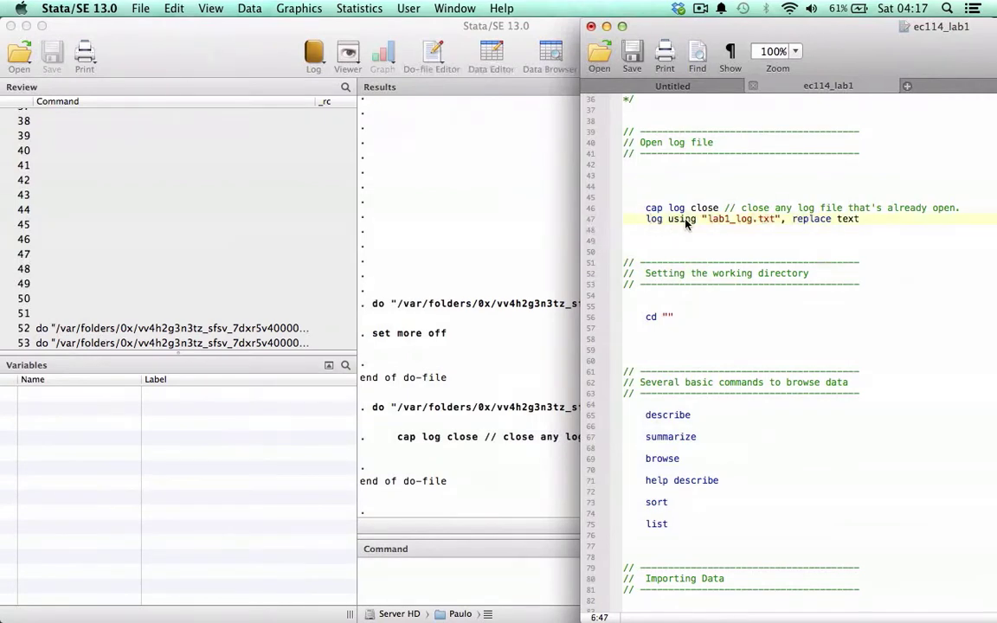
left_click(707, 222)
left_click(715, 223)
Highlight the options replace and text after the comma, along with the file name lab1_log.txt, in the log using line
left_click(783, 224)
left_click_drag(784, 227, 781, 227)
left_click_drag(786, 227, 861, 221)
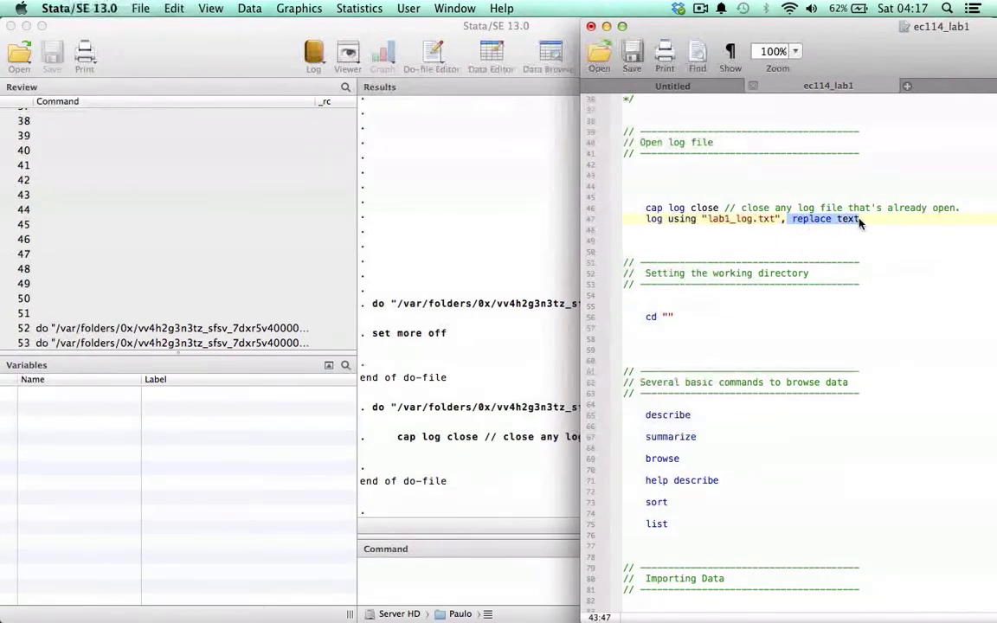
double_click(809, 220)
left_click_drag(709, 219, 777, 220)
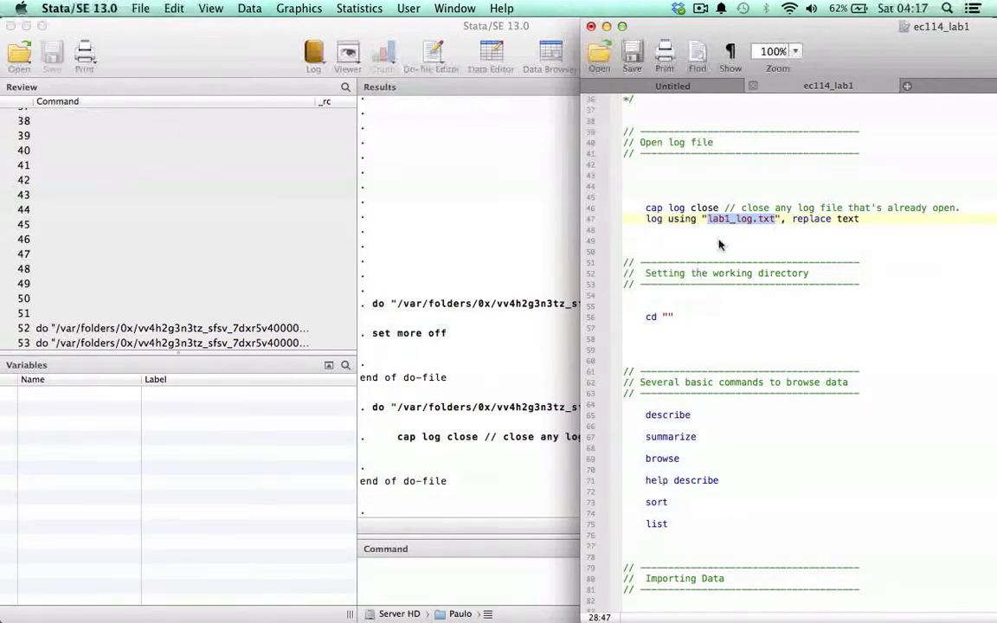
double_click(848, 218)
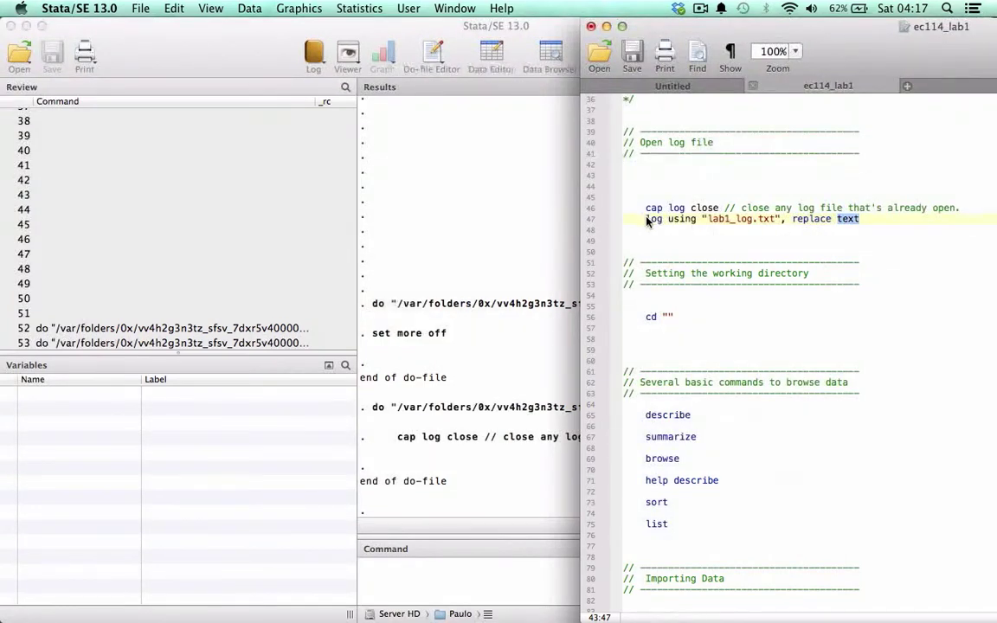
Run the line log using "lab1_log.txt", replace text, and submit five empty commands in the main Stata window
left_click_drag(648, 220, 836, 222)
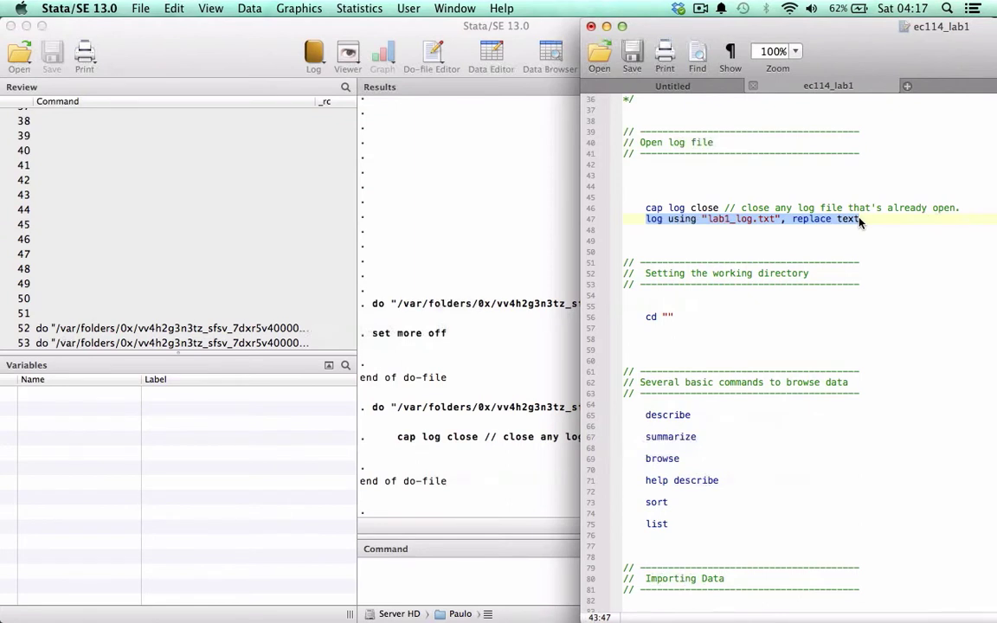
key("super+shift+d")
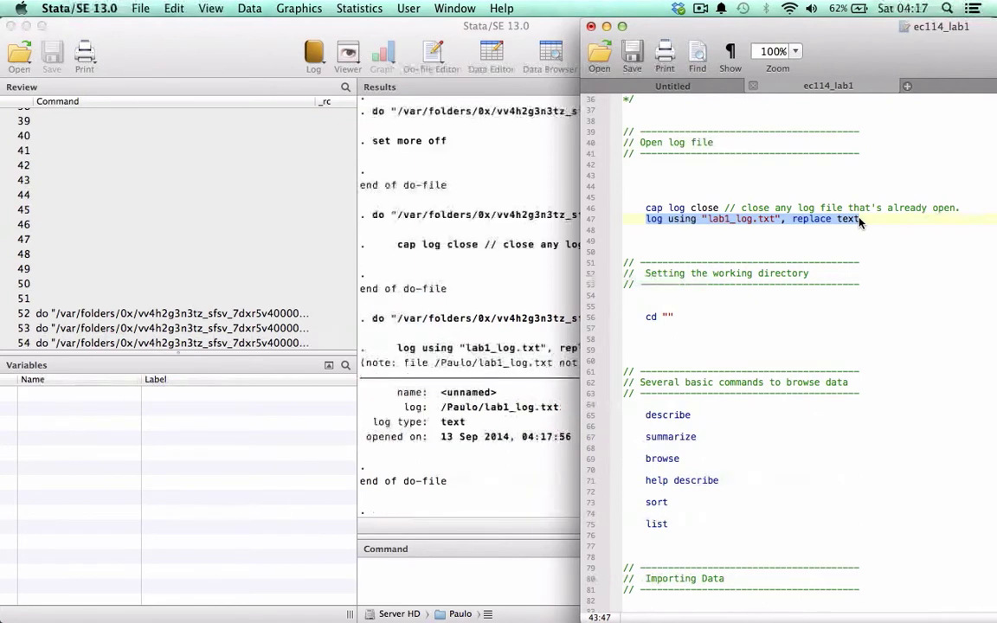
left_click(532, 292)
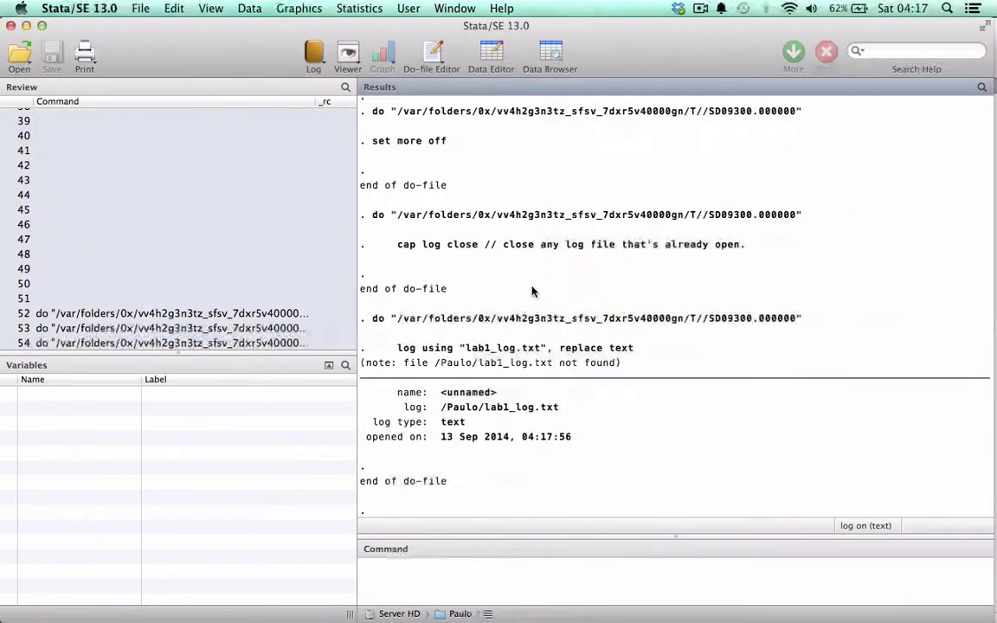
left_click(522, 576)
key("Return")
key("Return")
key("Return")
key("Return")
key("Return")
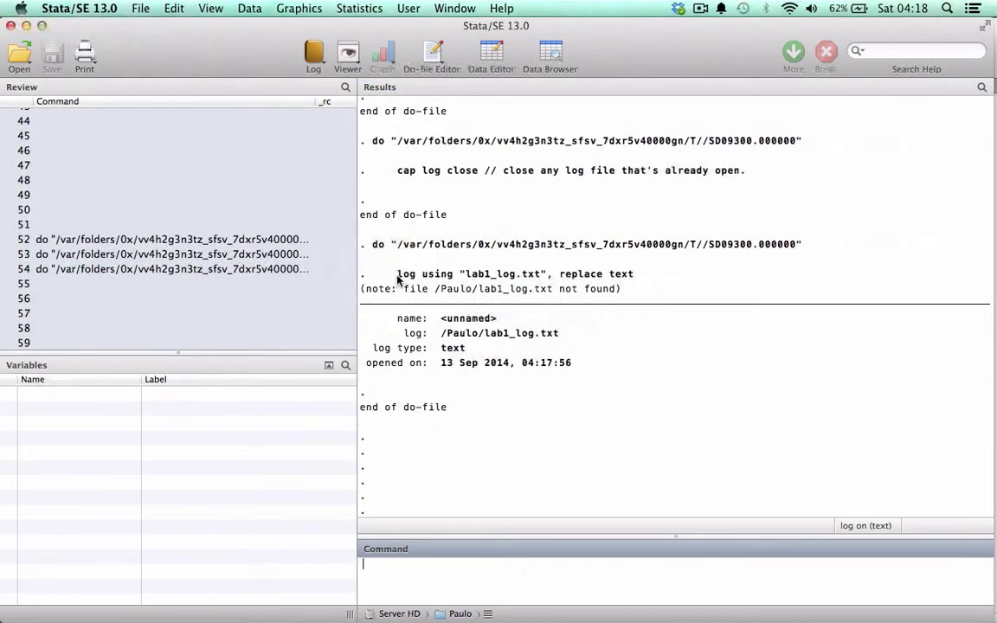
Highlight the echoed log using command, the file note, the log type and the opening date in the results
left_click_drag(398, 275, 655, 276)
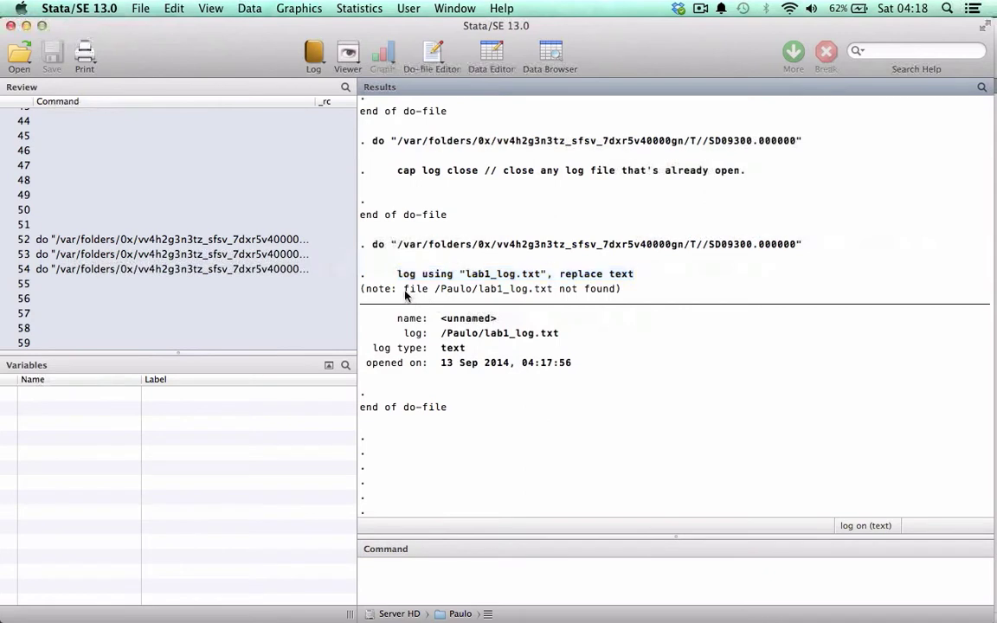
left_click_drag(405, 295, 605, 294)
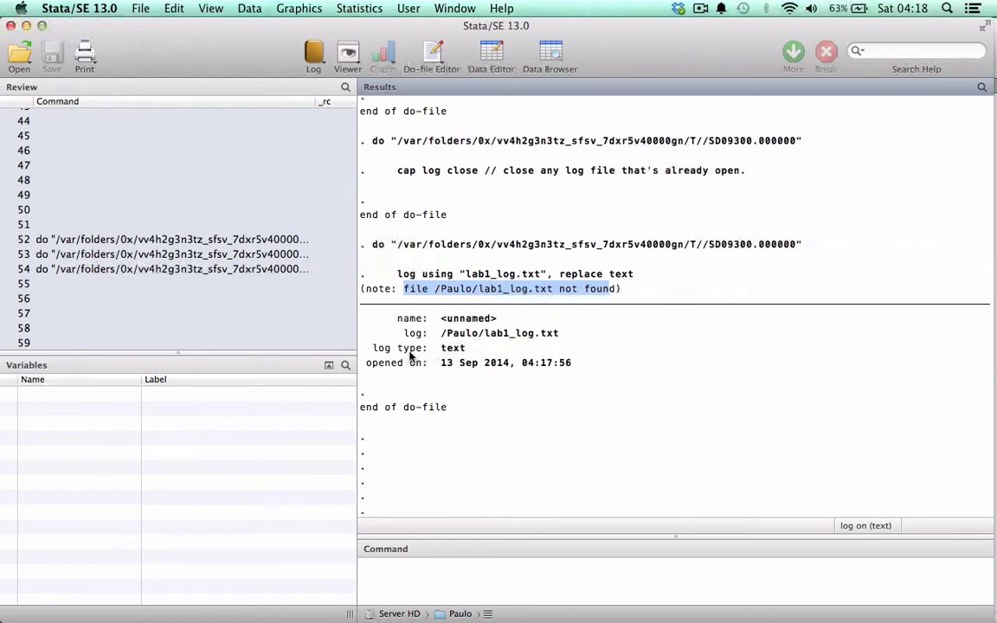
double_click(450, 348)
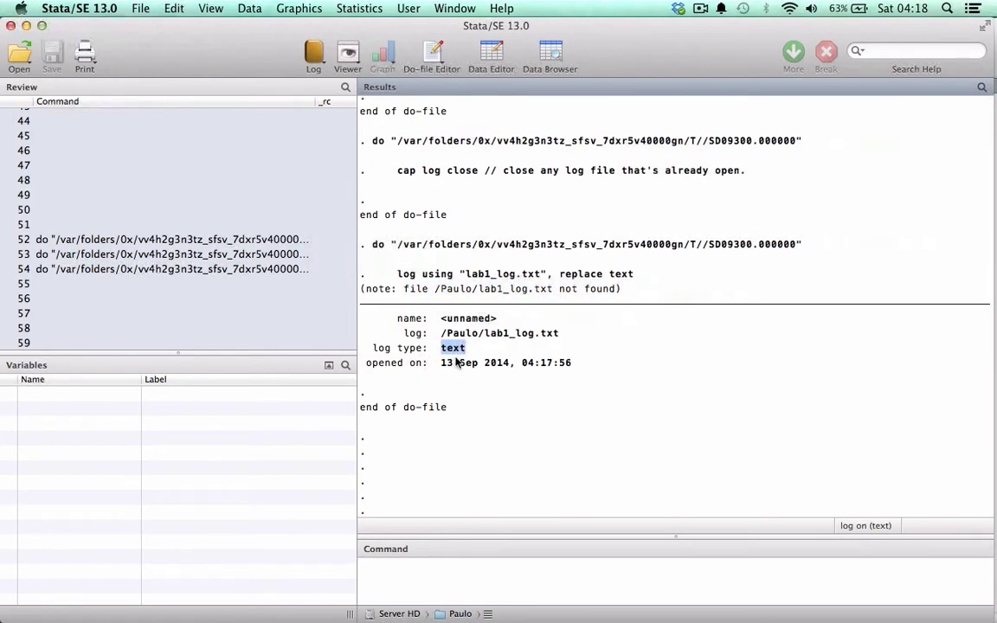
left_click_drag(441, 364, 571, 363)
Return to the ec114_lab1 do-file and bring its Setting the working directory section into view
mouse_move(980, 99)
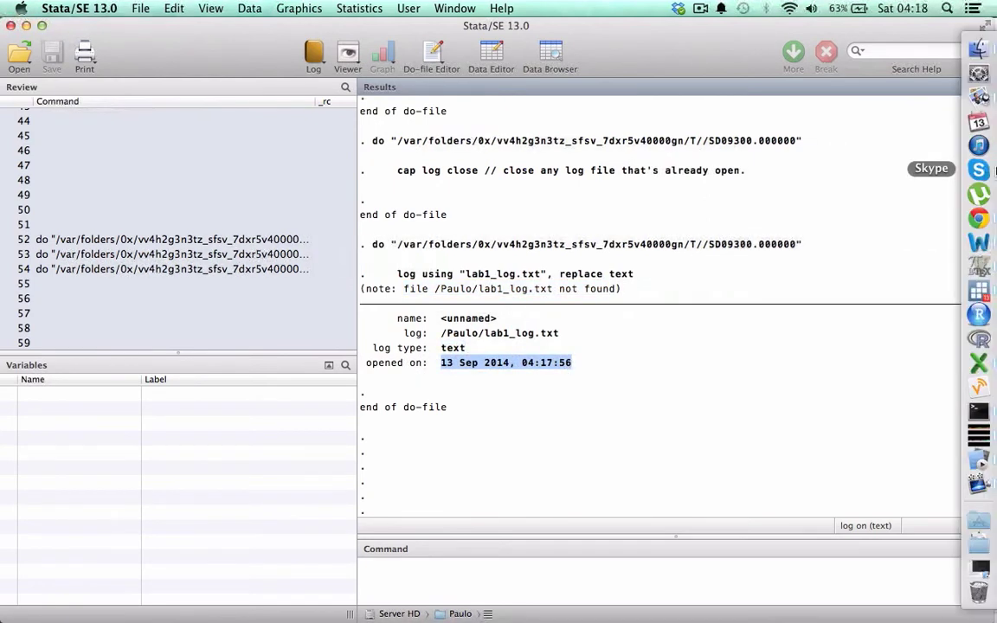
key("ctrl+Down")
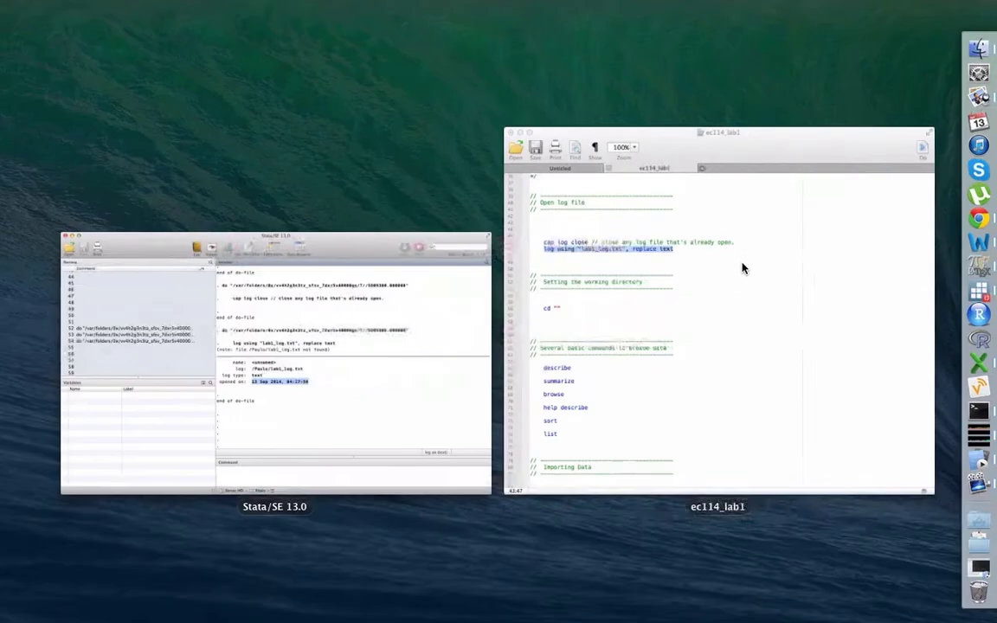
left_click(743, 265)
scroll(734, 272, "down", 5)
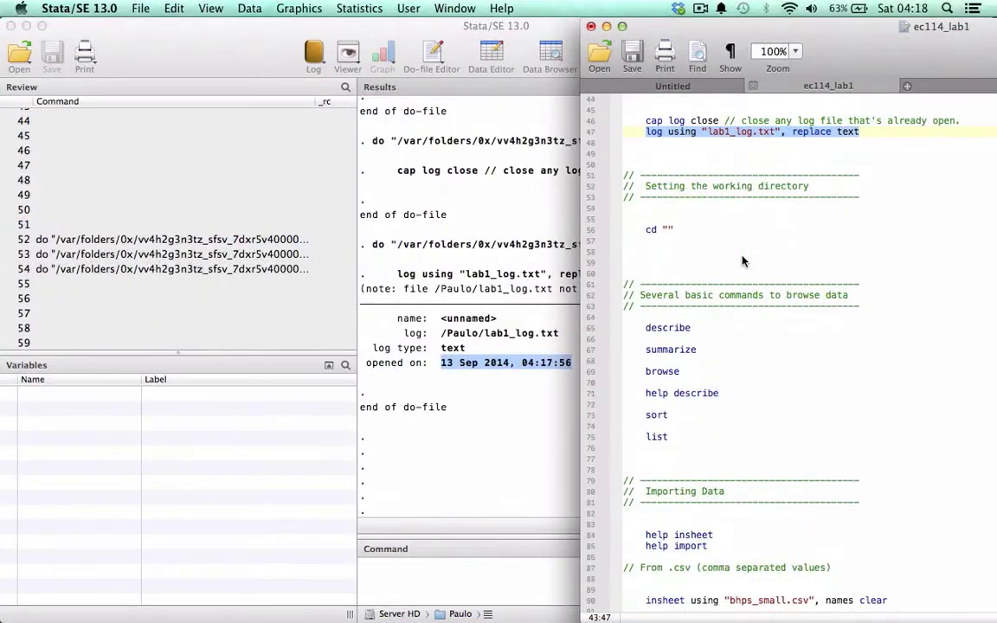
scroll(742, 261, "down", 2)
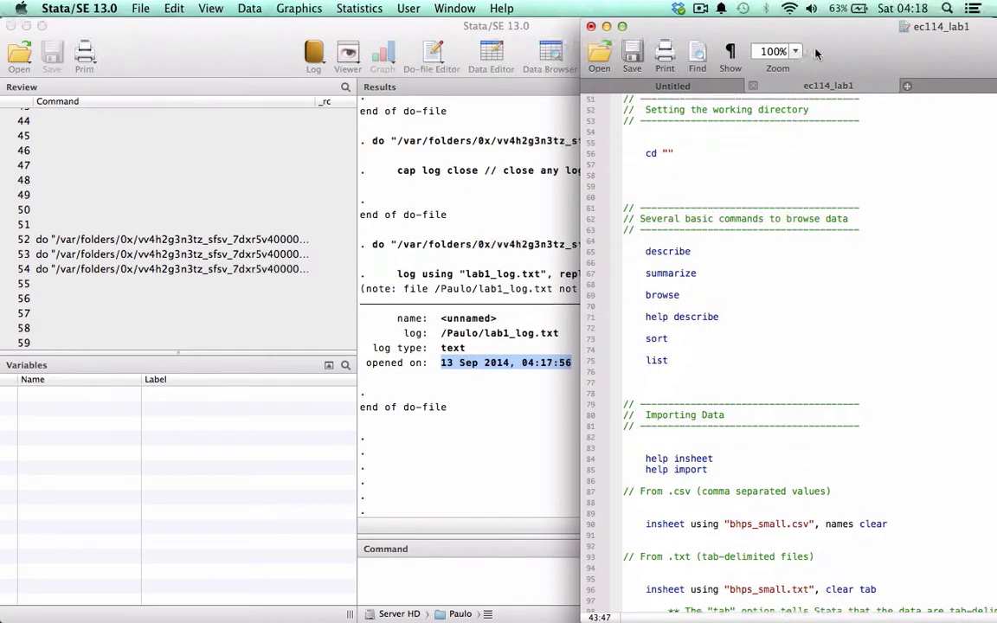
Widen the visible part of the do-file editor and close the Untitled do-file without saving it
left_click_drag(832, 35, 781, 35)
left_click(548, 88)
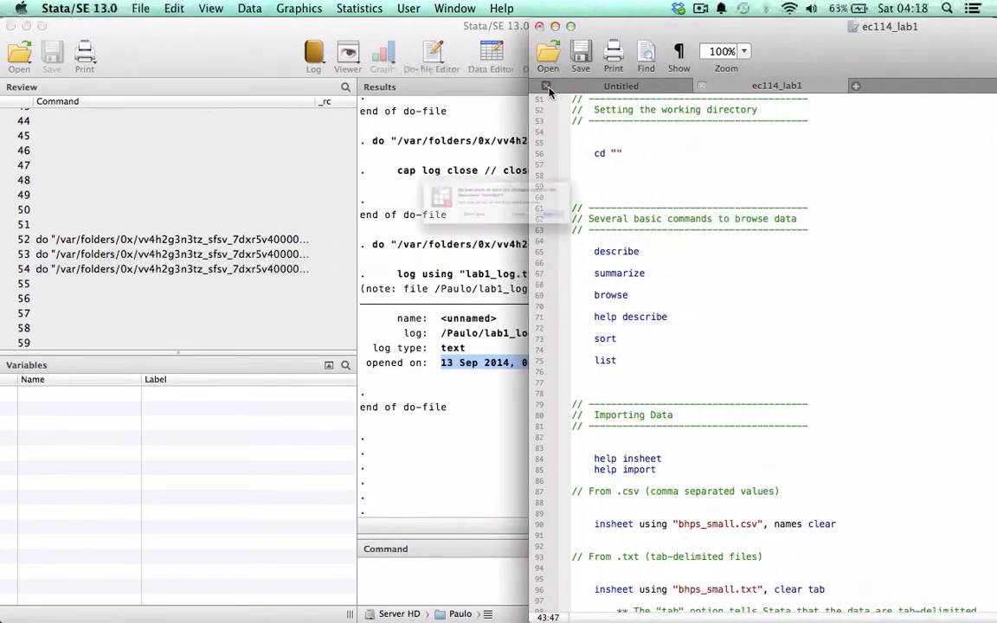
left_click(443, 235)
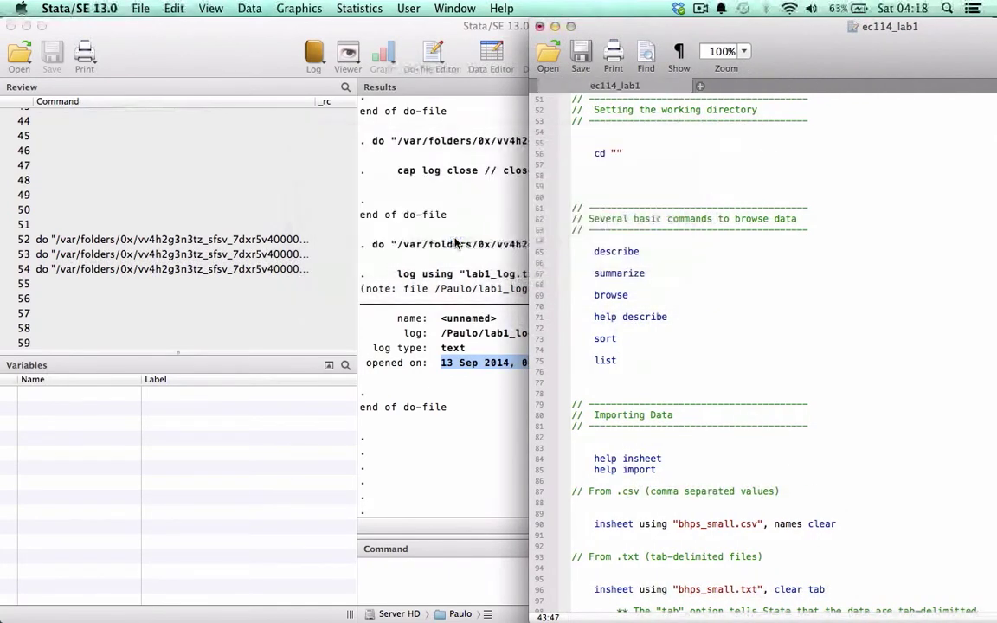
Highlight the cd command on line 56 and place the cursor at its empty quotation marks
left_click(630, 154)
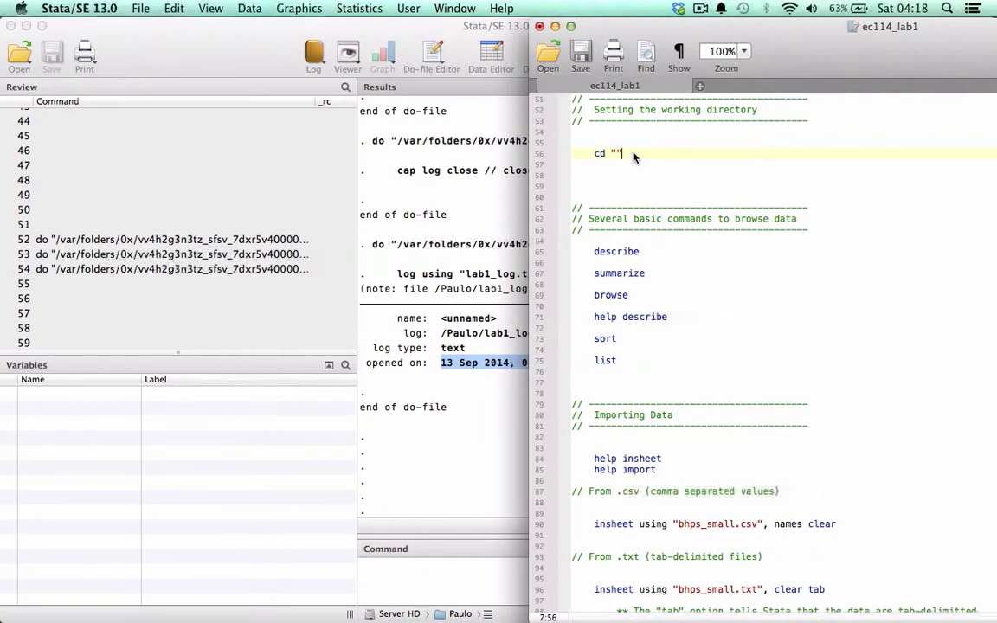
key("Left")
key("Left")
double_click(599, 154)
left_click(616, 153)
Switch to Finder and point out the datasets bhps_small.xls and world.dta in the EC114_Stata_Labs folder
mouse_move(979, 73)
left_click(981, 51)
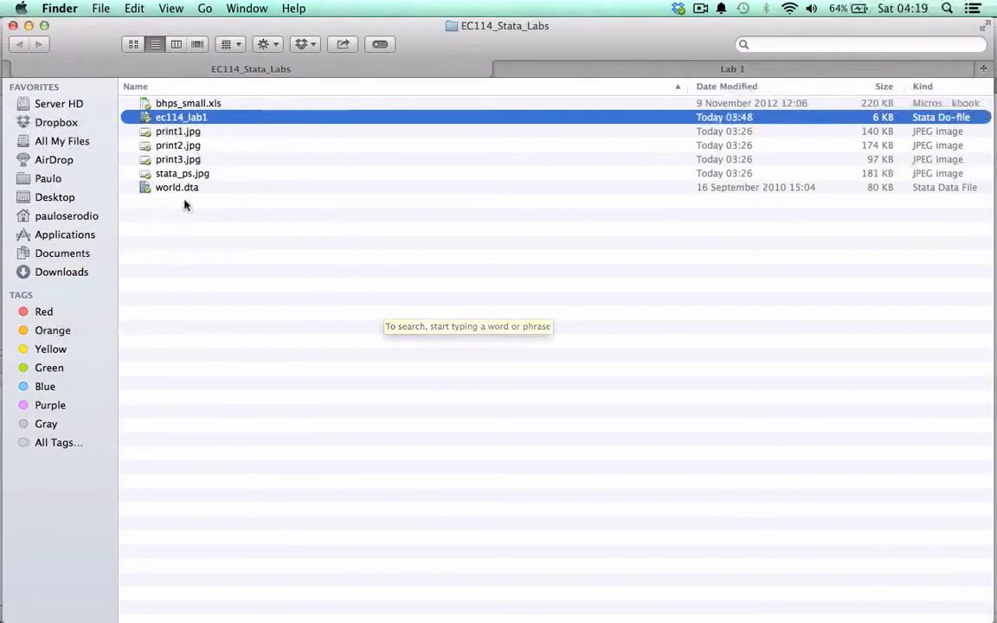
left_click(175, 104)
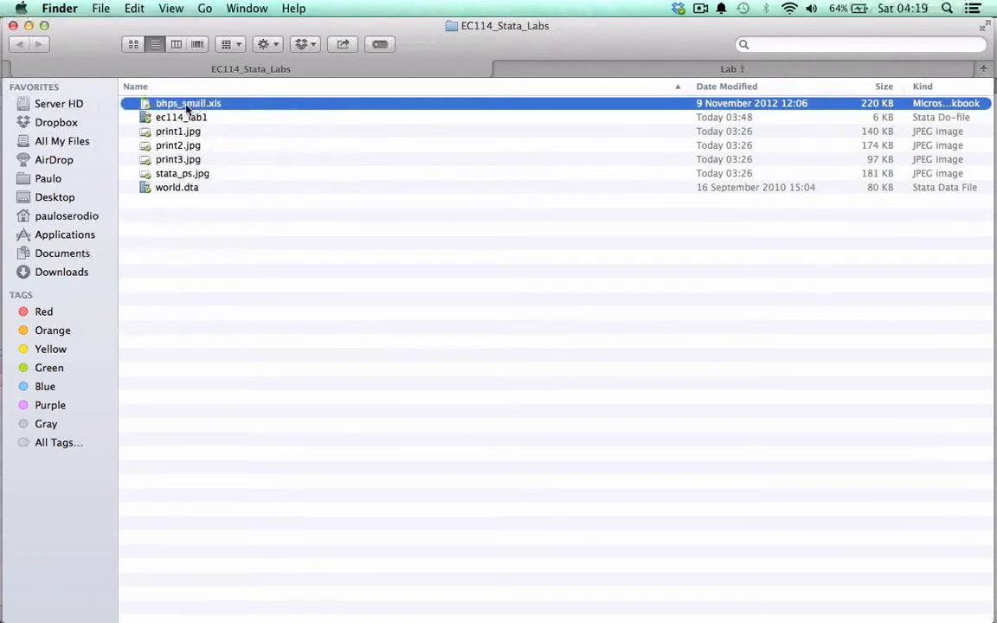
left_click(179, 189)
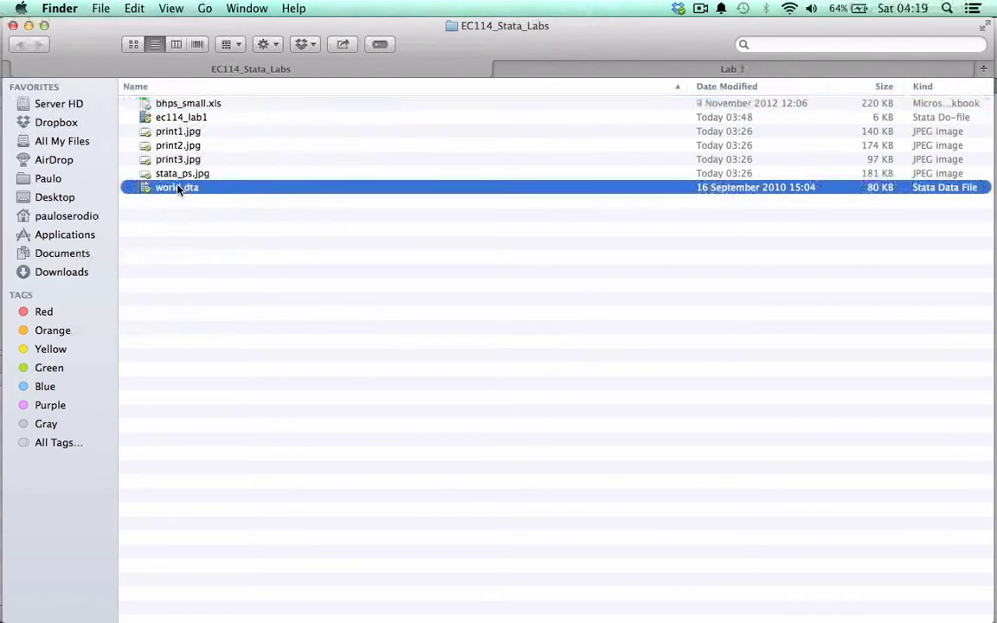
Show the file information of bhps_small.xls, highlight its full folder path under Where, and close the information window
left_click(184, 105)
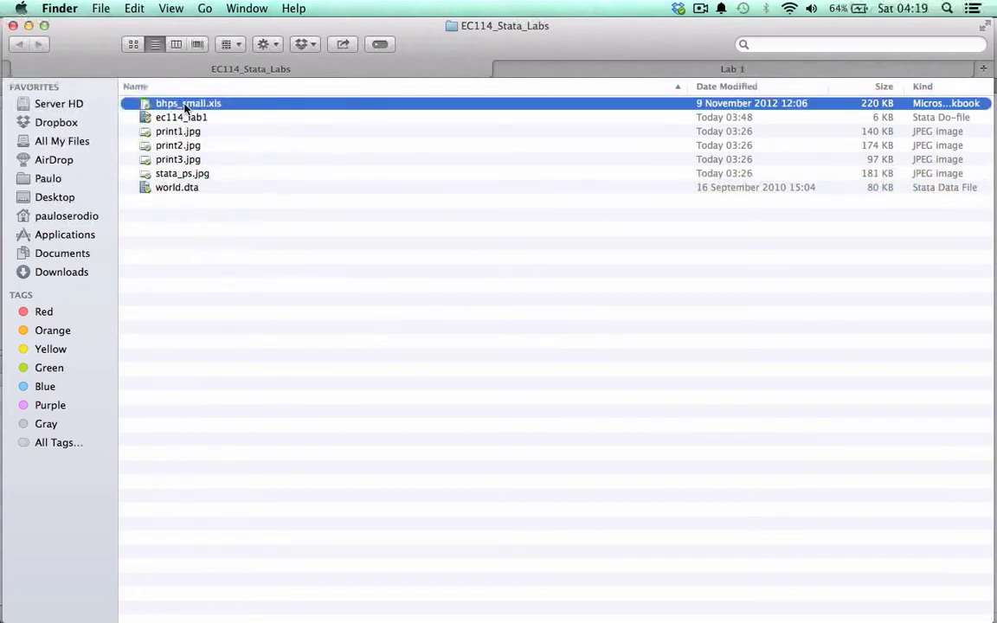
right_click(185, 105)
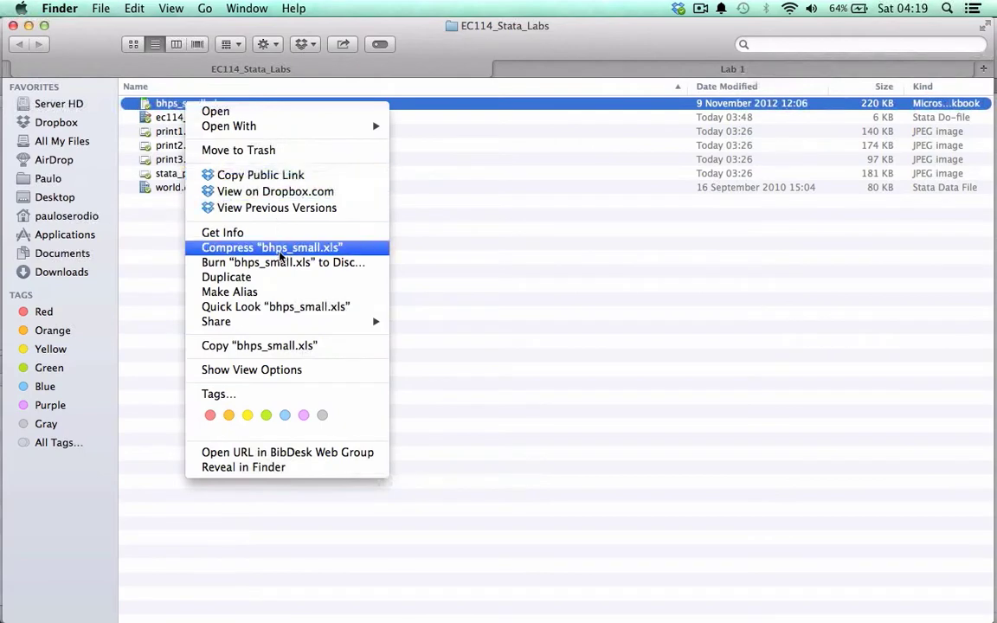
left_click(251, 232)
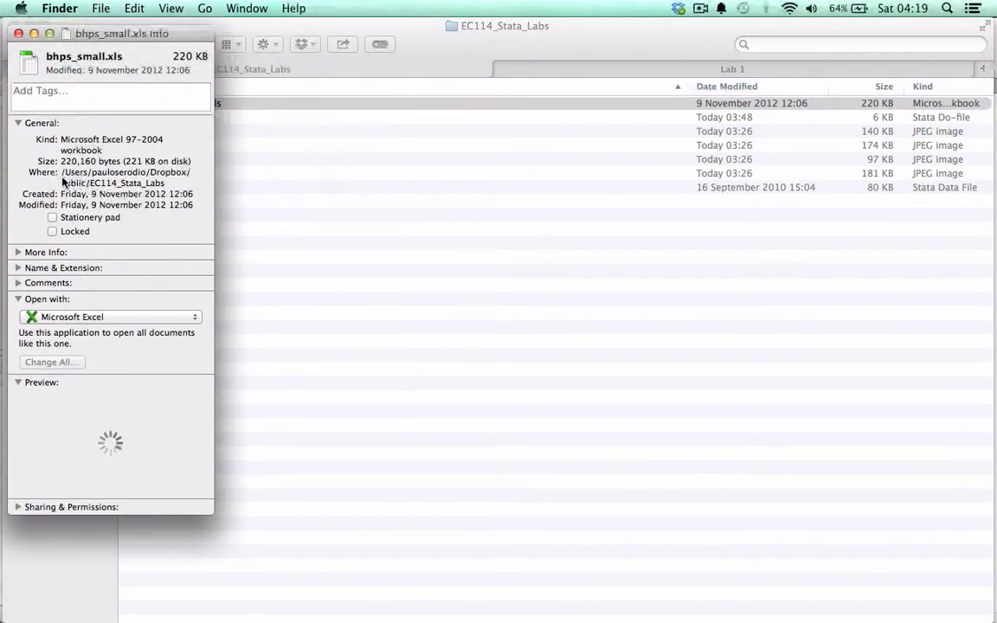
left_click_drag(62, 172, 160, 184)
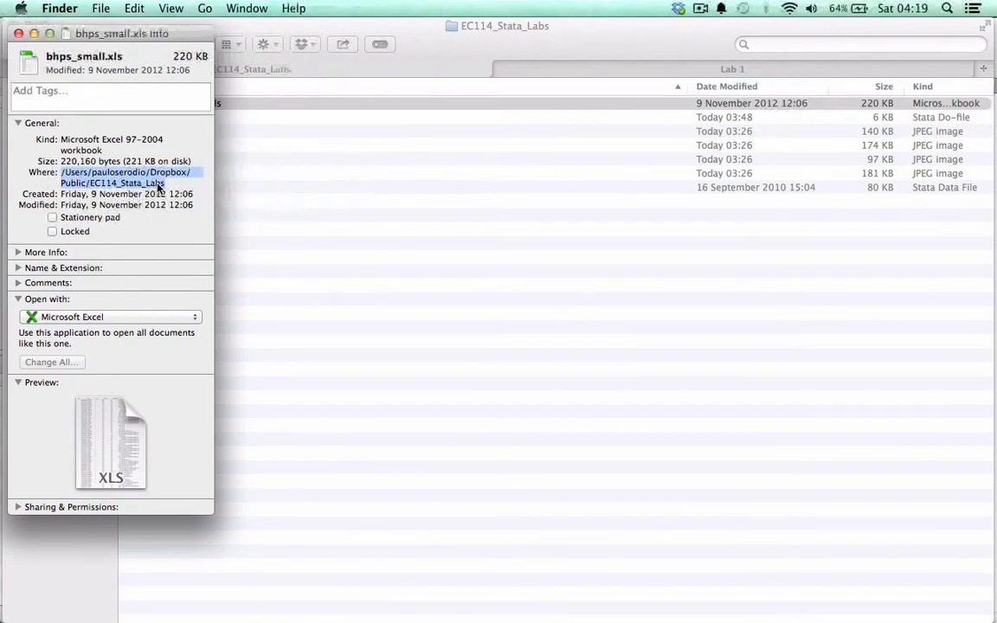
left_click(18, 33)
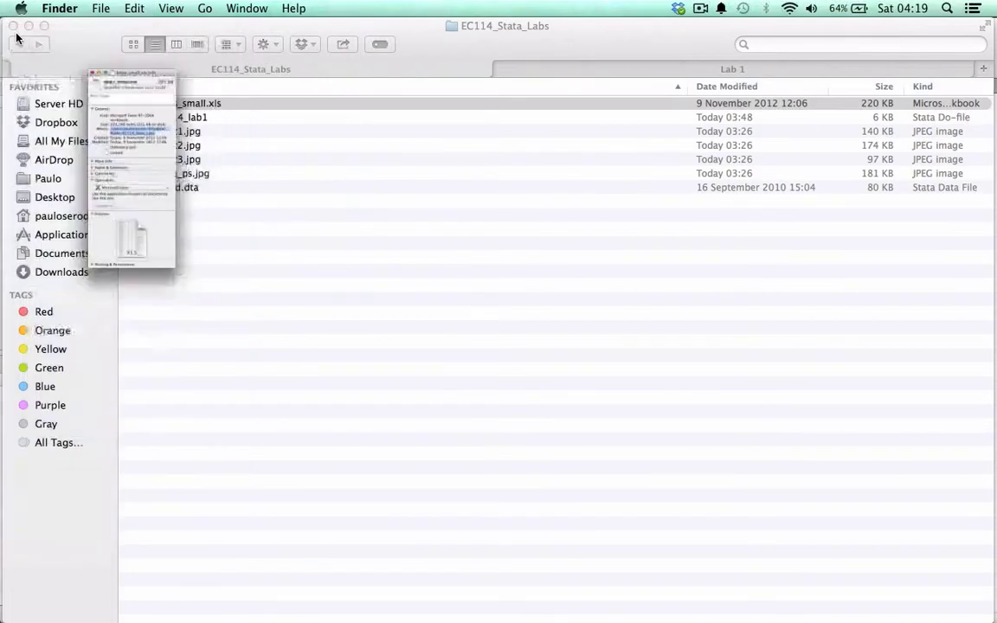
Switch to Stata, enter the full path of the EC114_Stata_Labs folder in the cd command on line 56, and run that line
left_click(974, 289)
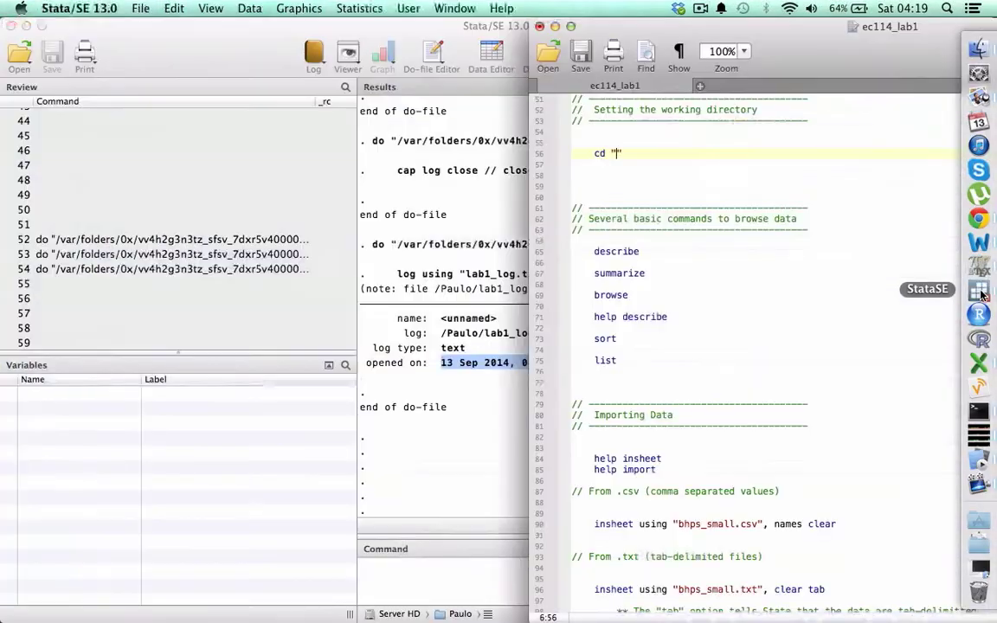
left_click(616, 153)
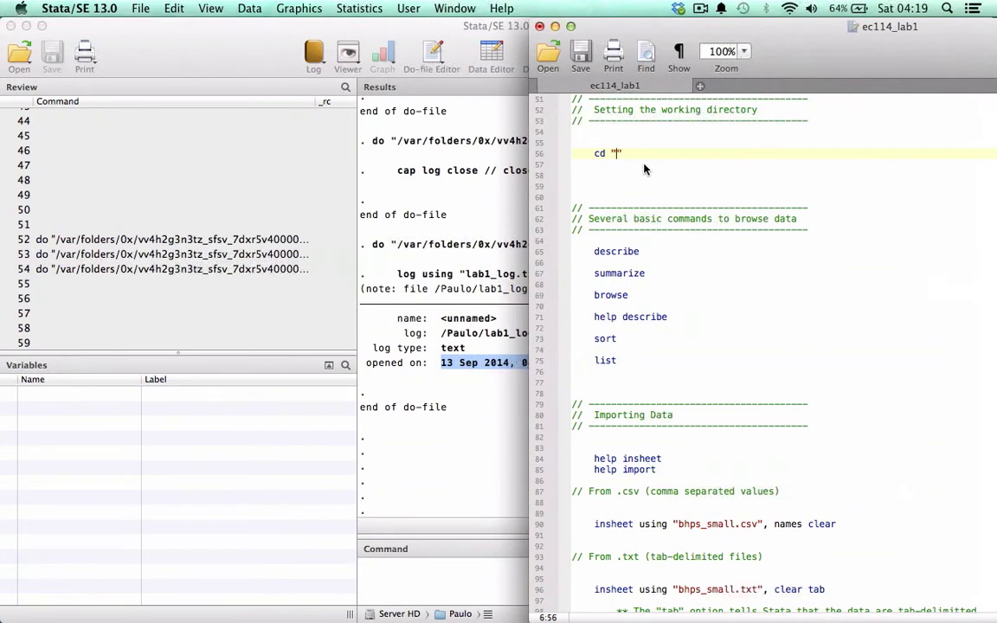
type("/Users/pauloserodio/Dropbox/Public/EC114_Stata_Labs")
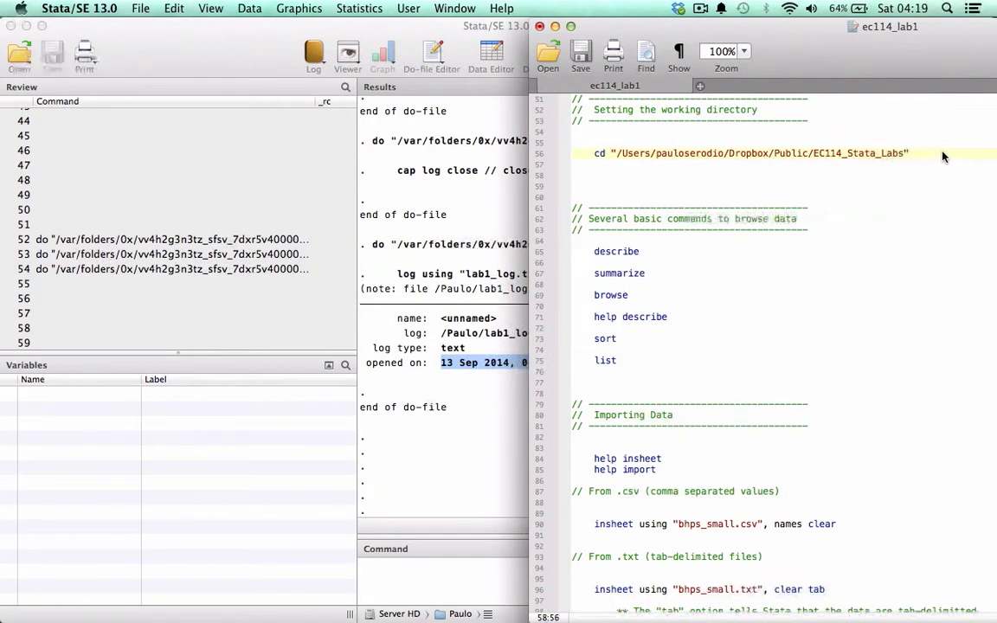
key("super+shift+Left")
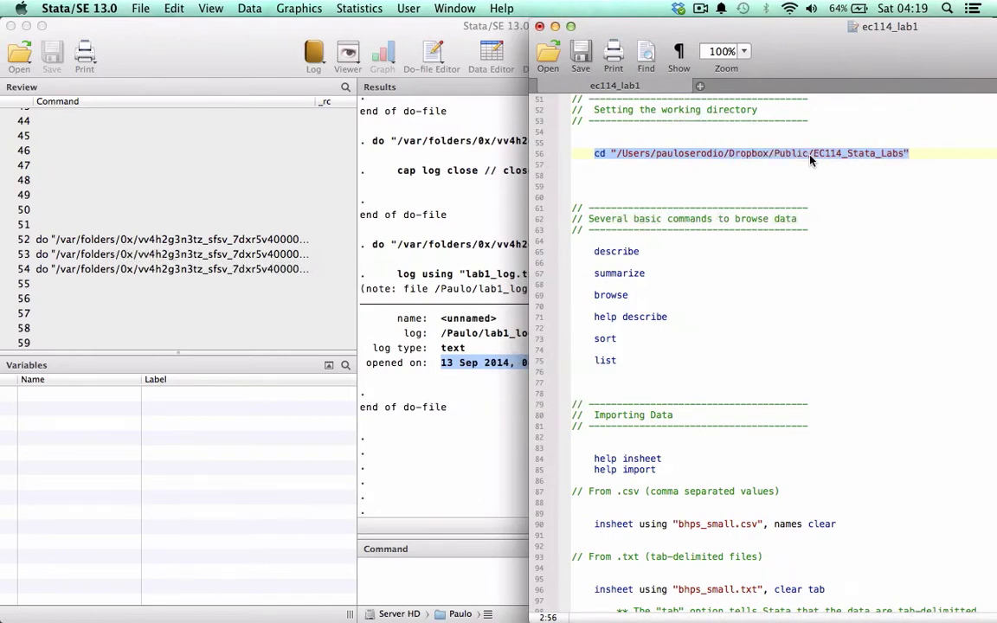
key("super+shift+d")
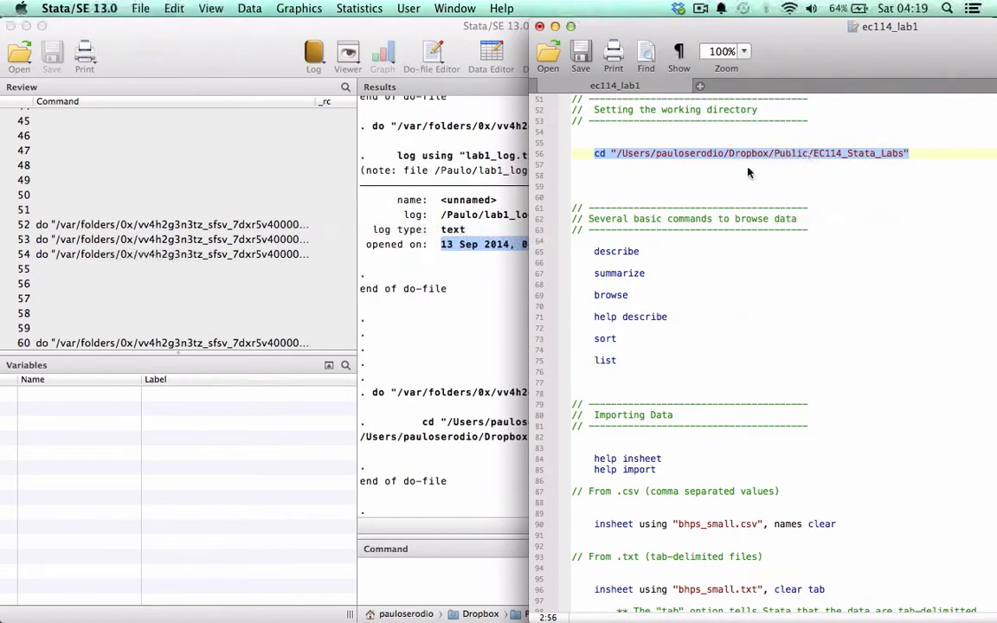
Highlight the executed cd command and its folder path in the Results window, and return to the do-file editor
left_click(426, 388)
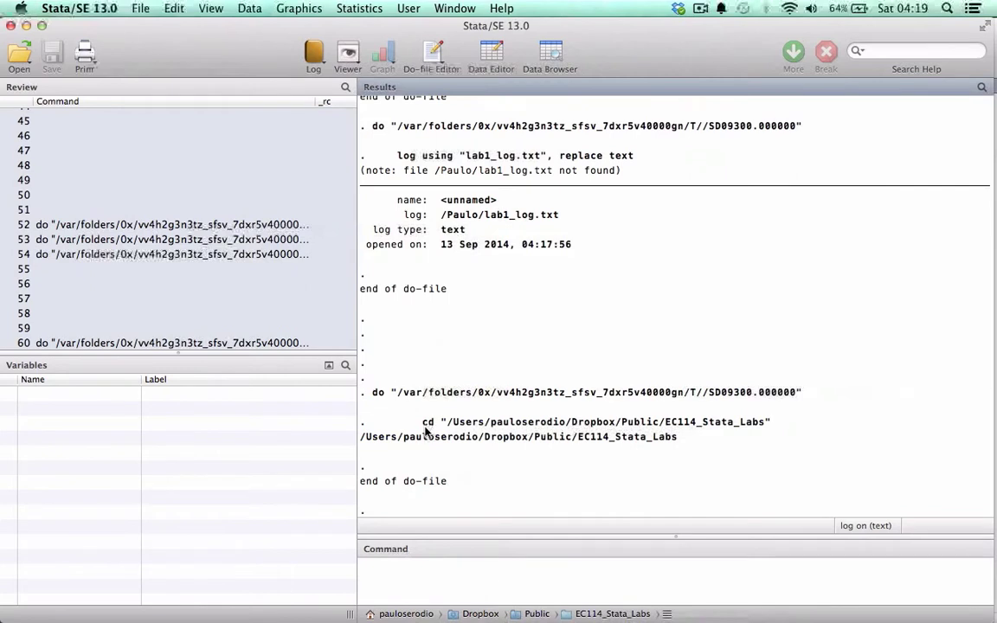
left_click_drag(422, 424, 407, 472)
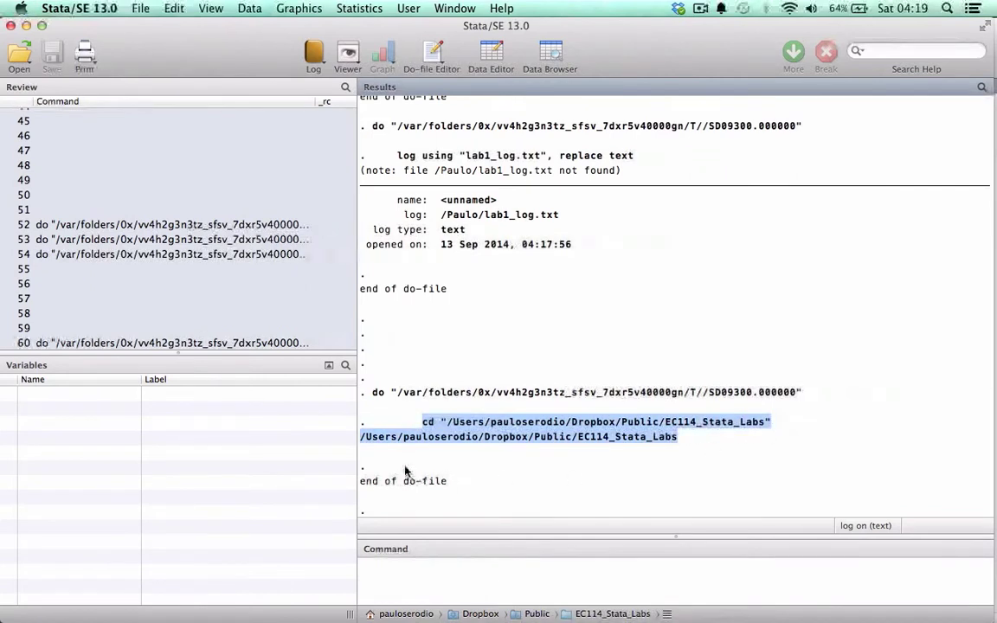
left_click(407, 471)
left_click_drag(363, 437, 605, 437)
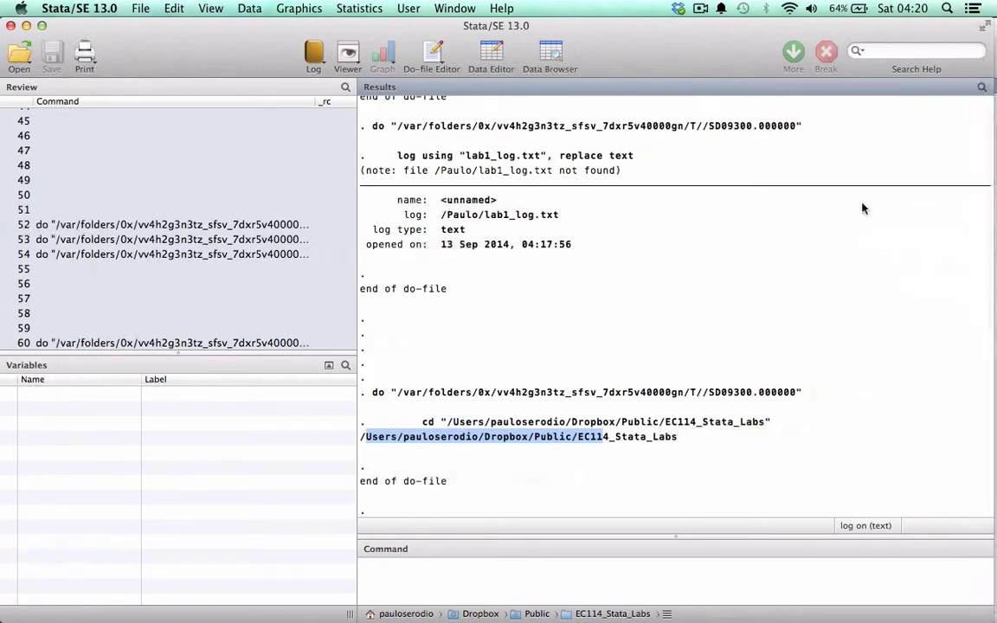
key("ctrl+Down")
left_click(725, 234)
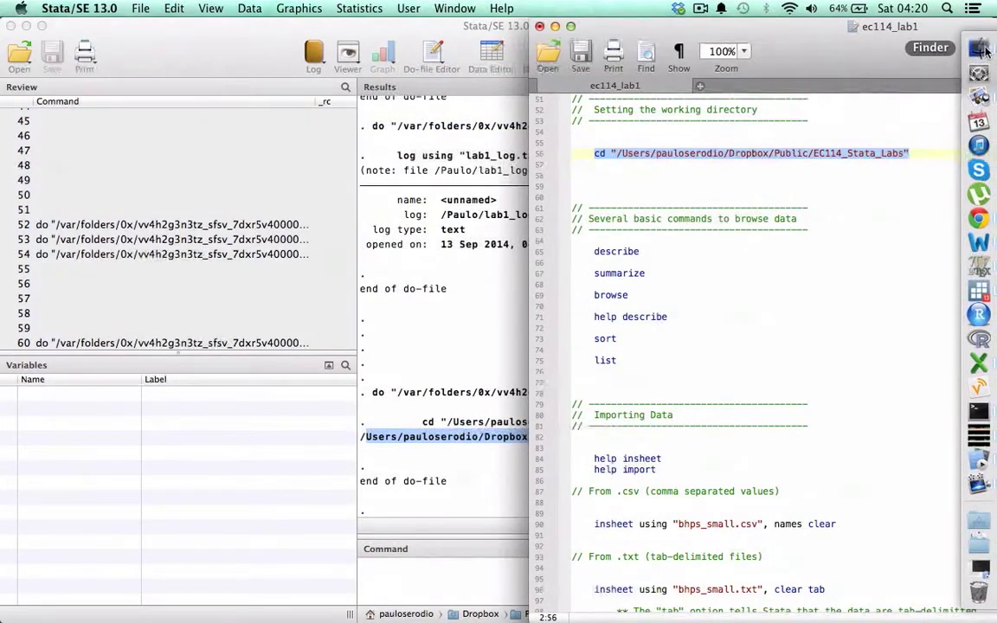
Switch to Preview and show print1.jpg and print2.jpg, which illustrate finding a file's location through its Windows properties
left_click(981, 51)
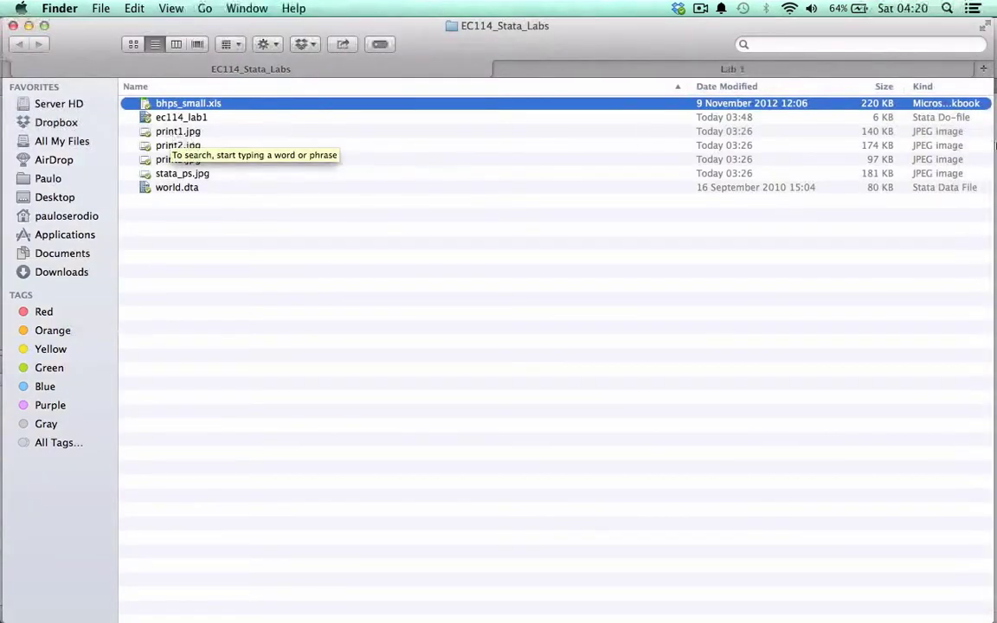
left_click(984, 154)
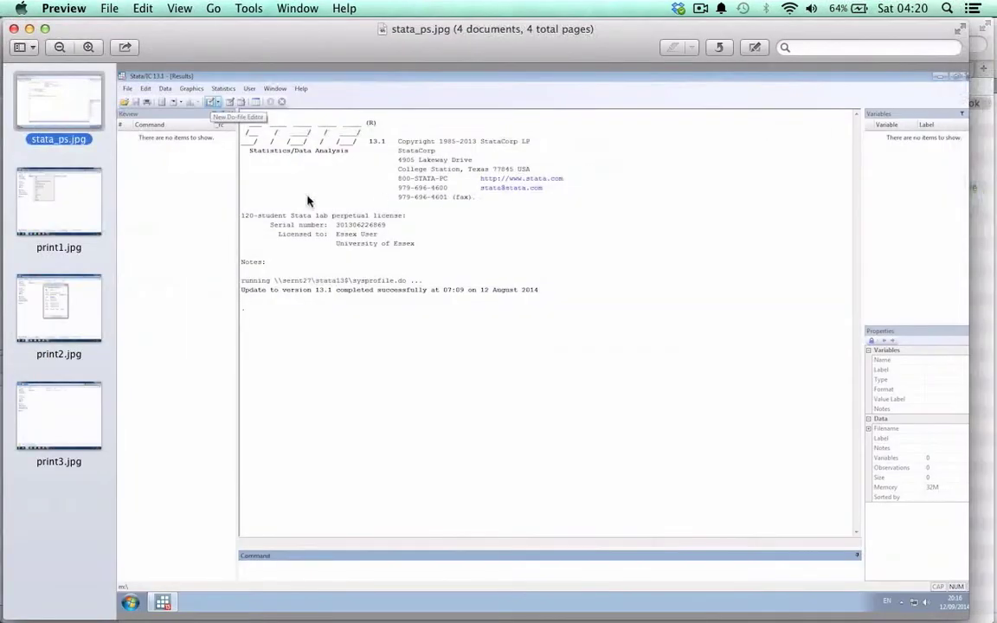
left_click(54, 220)
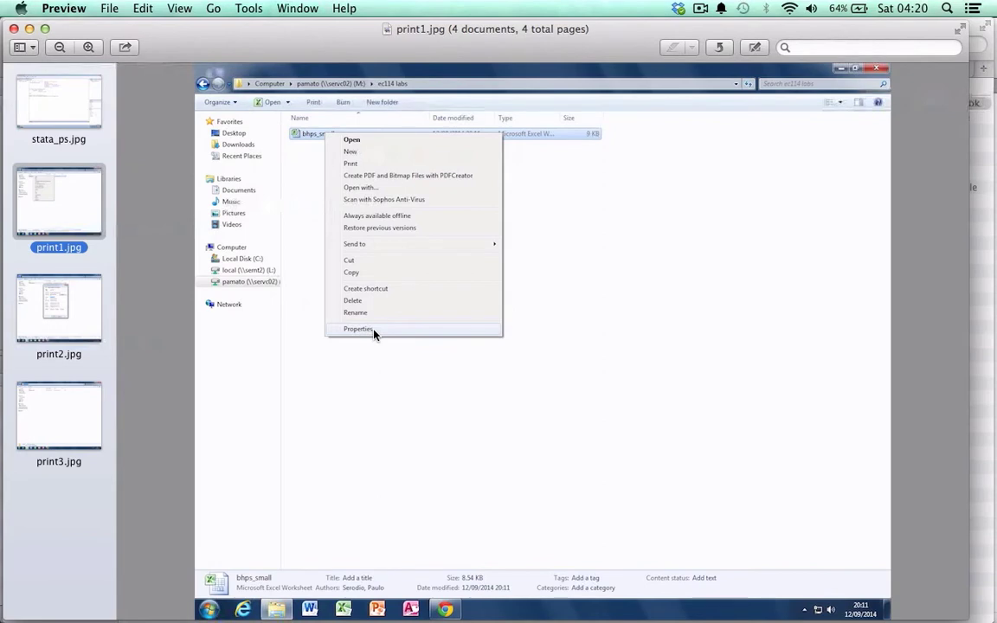
key("Down")
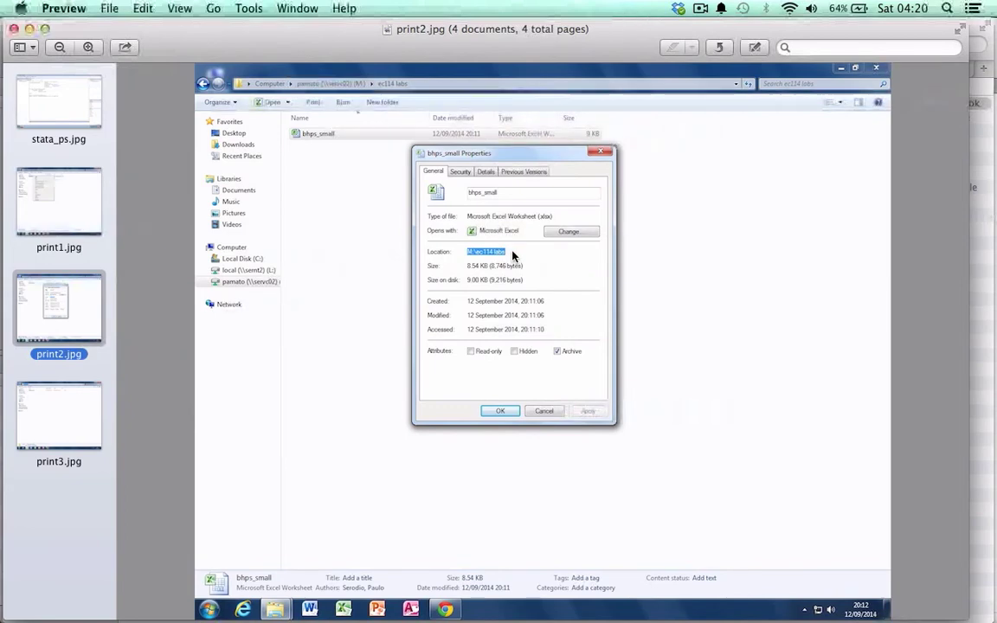
Switch back to Stata and highlight the folder path inside the quotation marks of the cd command on line 56
mouse_move(979, 218)
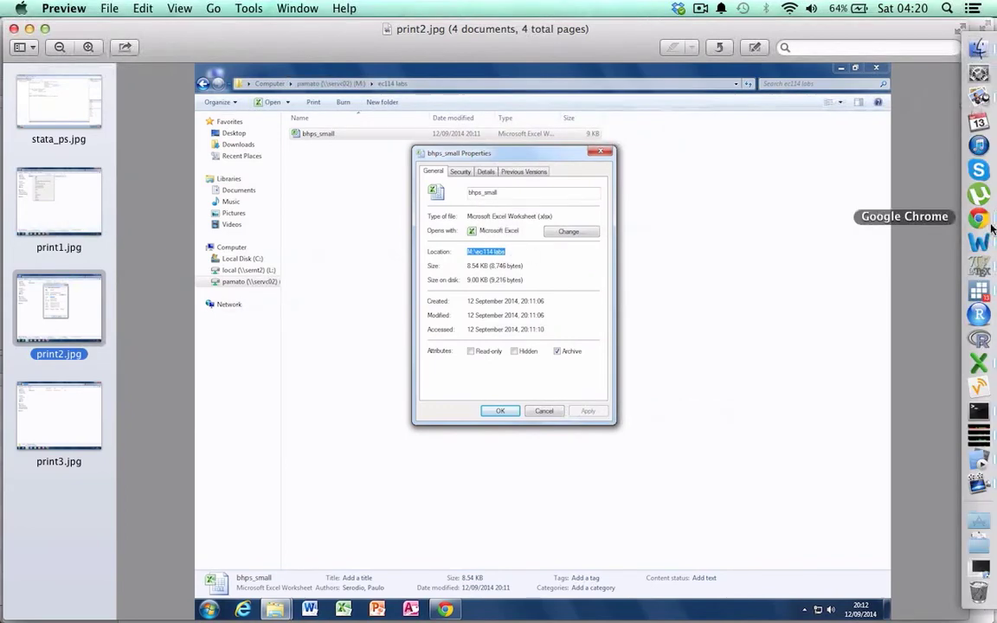
left_click(979, 288)
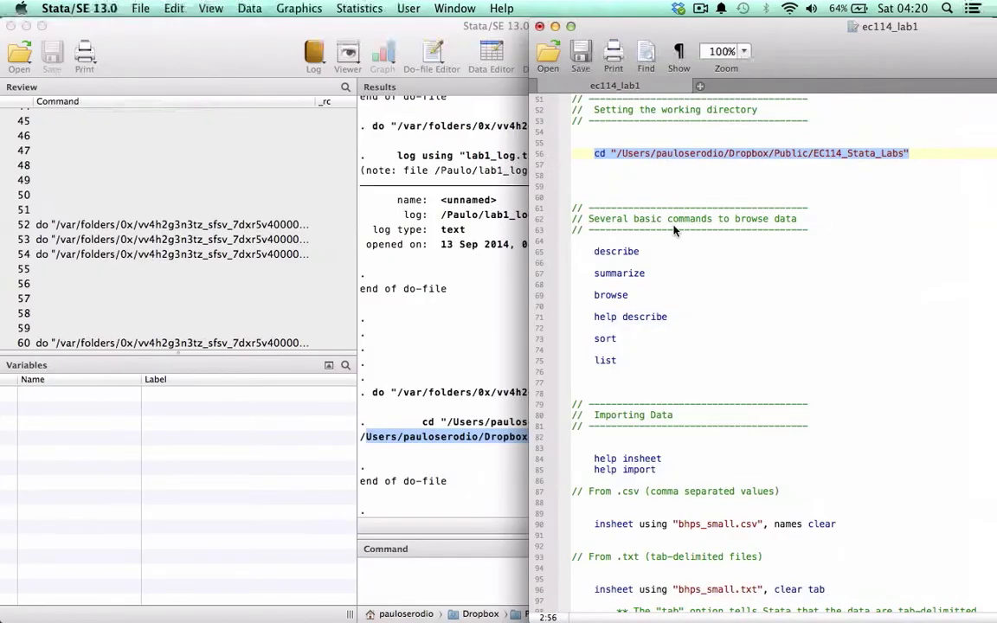
left_click(621, 162)
left_click_drag(620, 153, 905, 154)
mouse_move(986, 389)
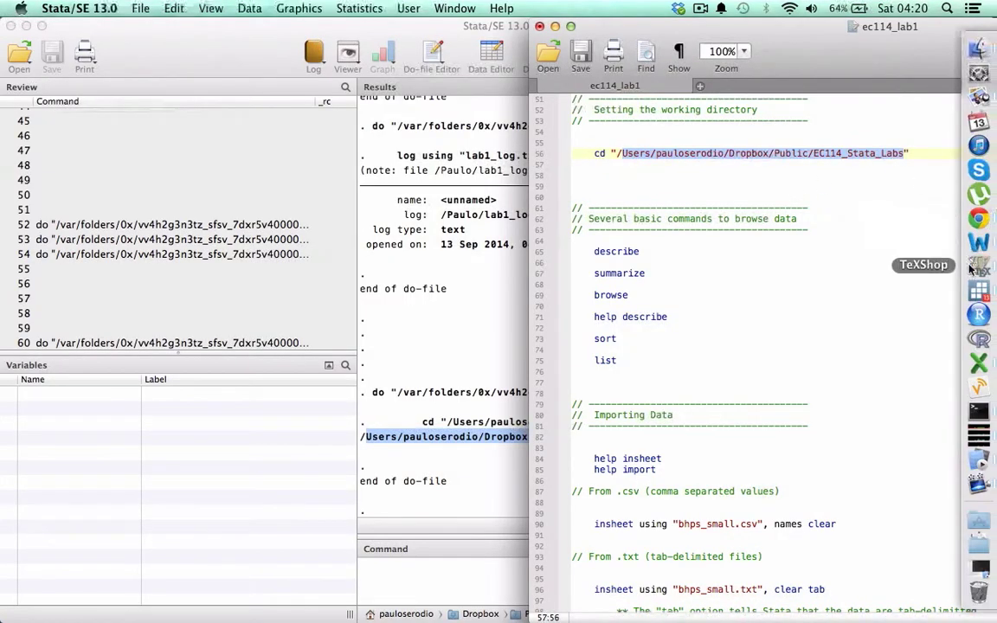
Switch to Preview and compare print2.jpg and print3.jpg, which show two ways to find a folder path on Windows
left_click(986, 52)
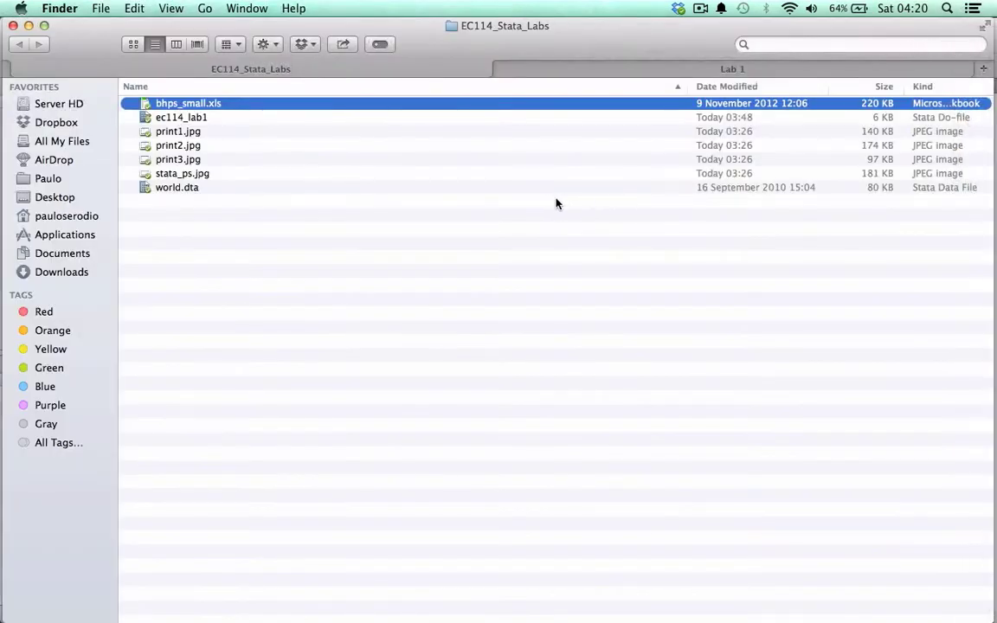
left_click(978, 97)
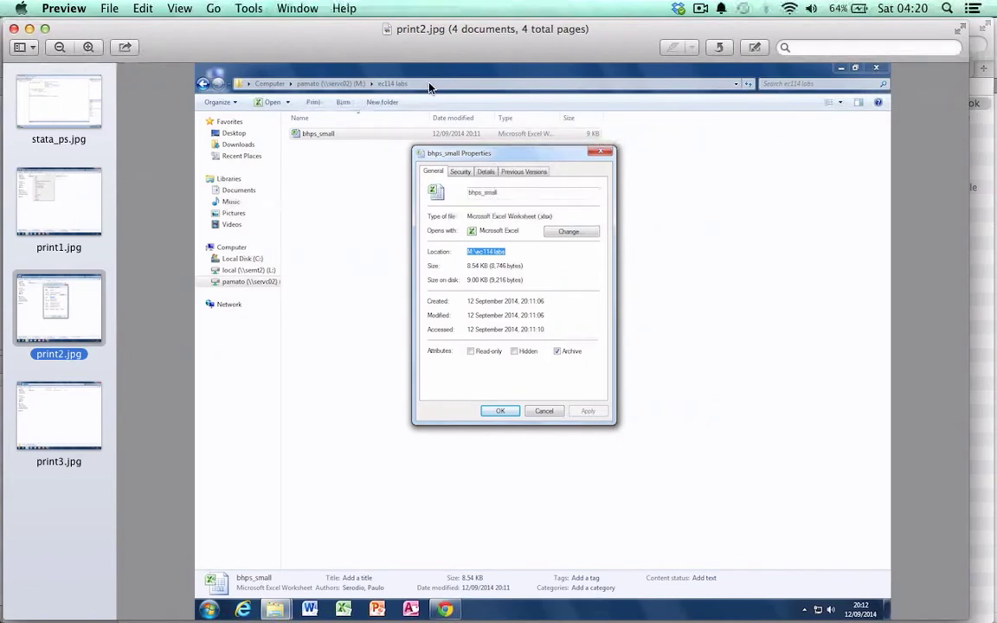
left_click(91, 412)
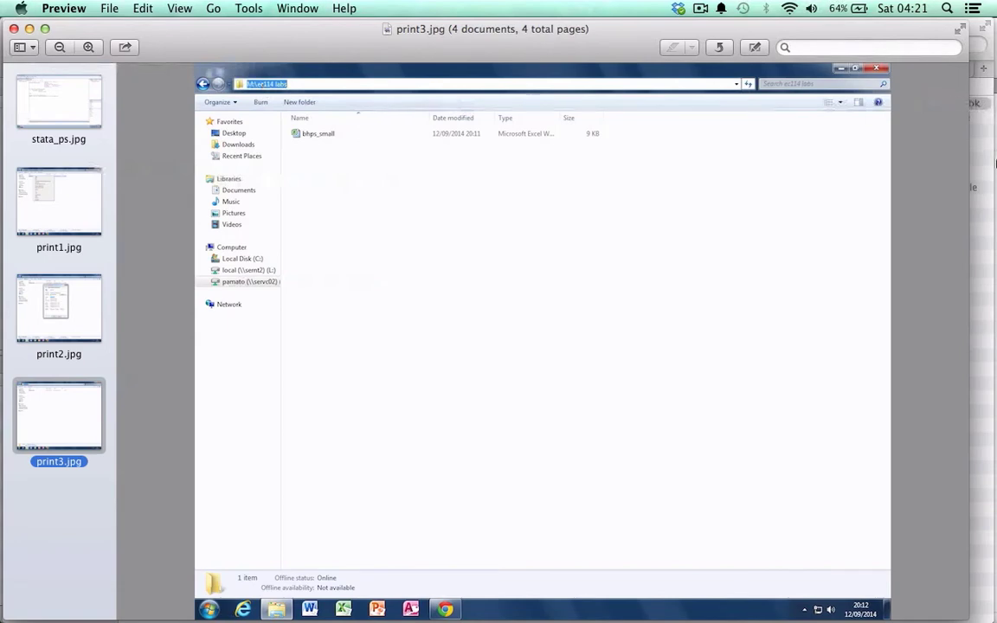
left_click(61, 298)
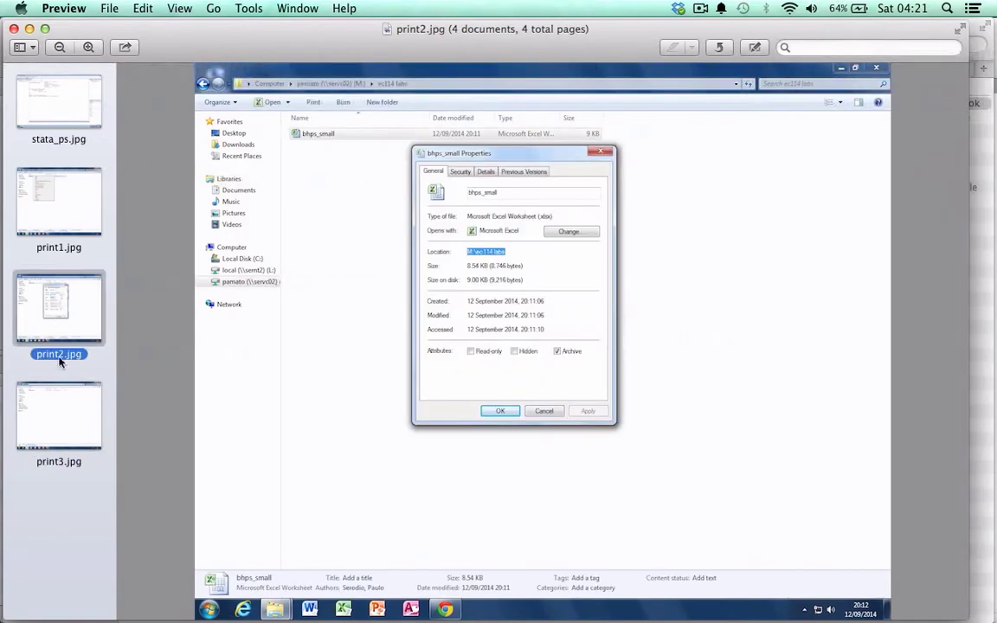
left_click(60, 420)
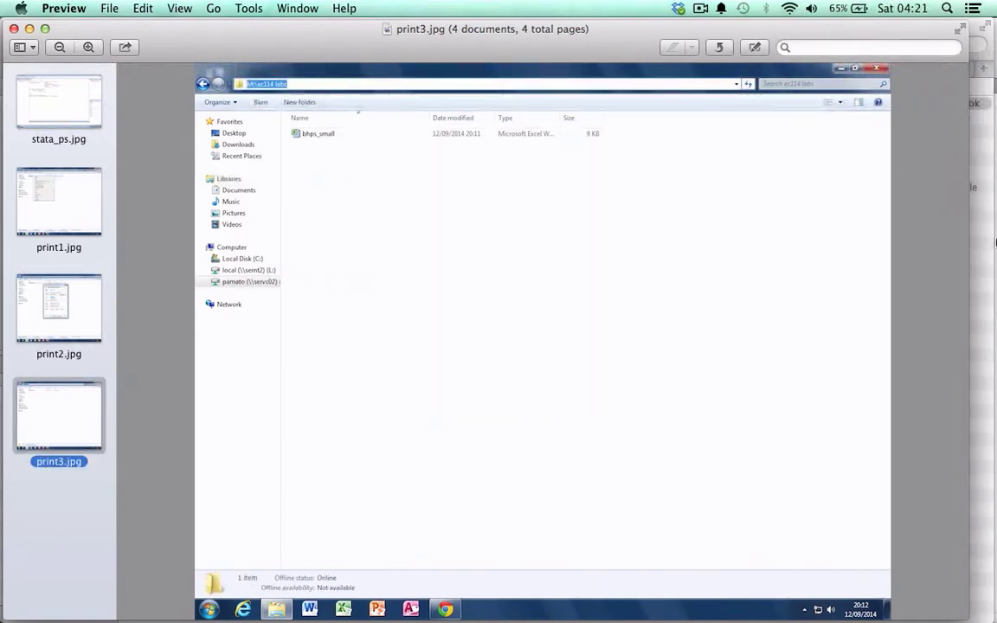
Return to the Stata do-file, highlight the whole cd command on line 56, and place the cursor on line 59
mouse_move(979, 242)
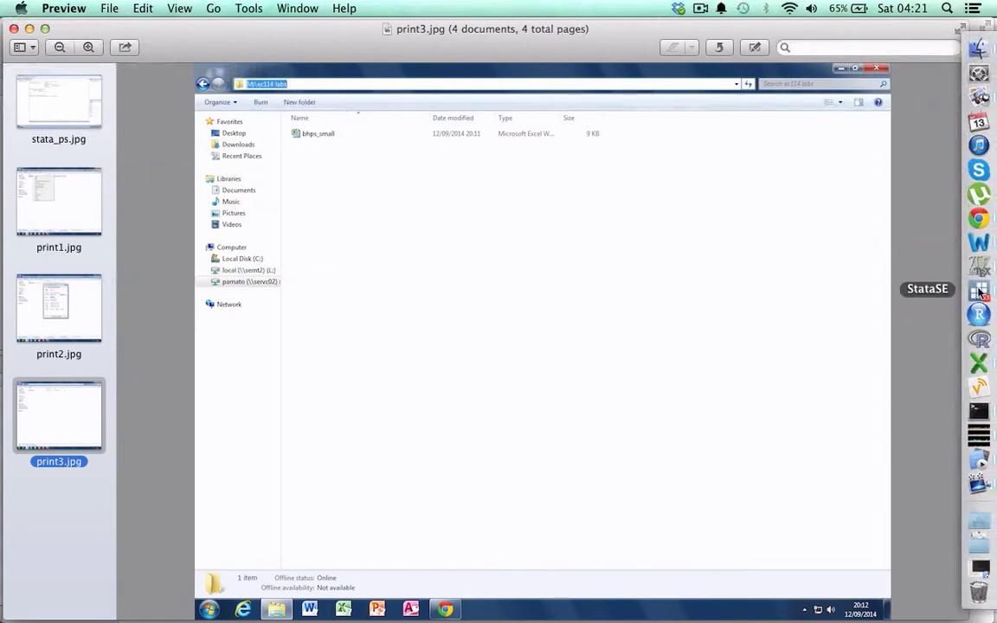
left_click(980, 290)
mouse_move(810, 26)
left_mouse_down()
mouse_move(767, 27)
mouse_move(807, 24)
left_mouse_up()
left_click(631, 167)
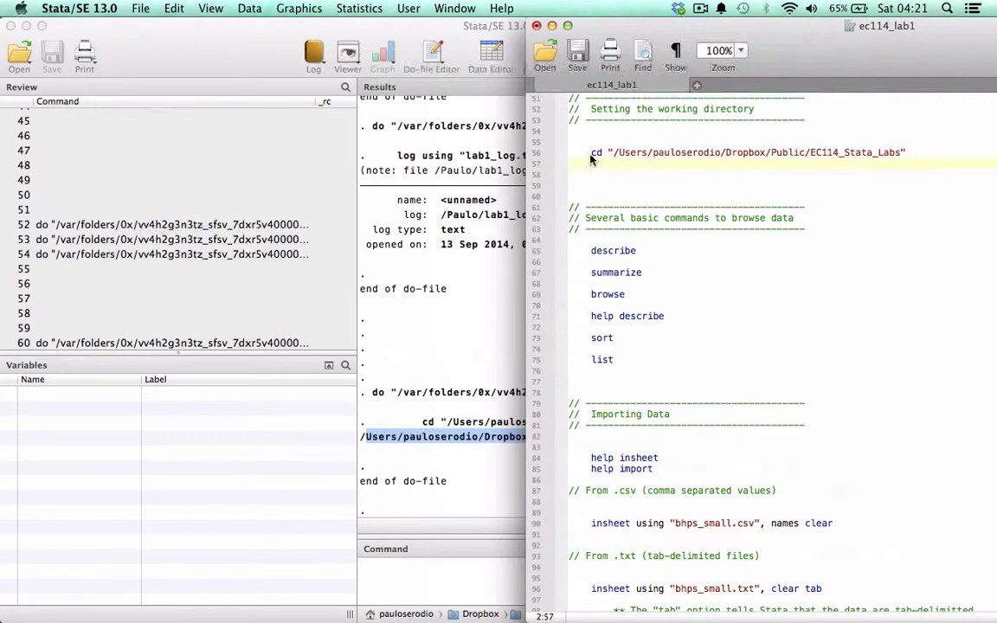
left_click_drag(588, 146, 919, 155)
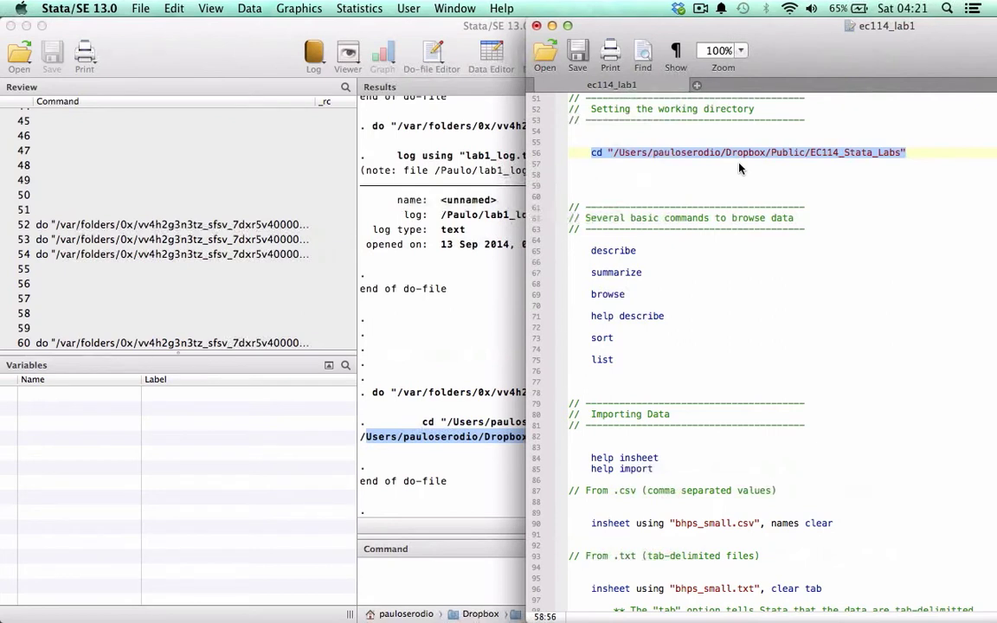
left_click(727, 186)
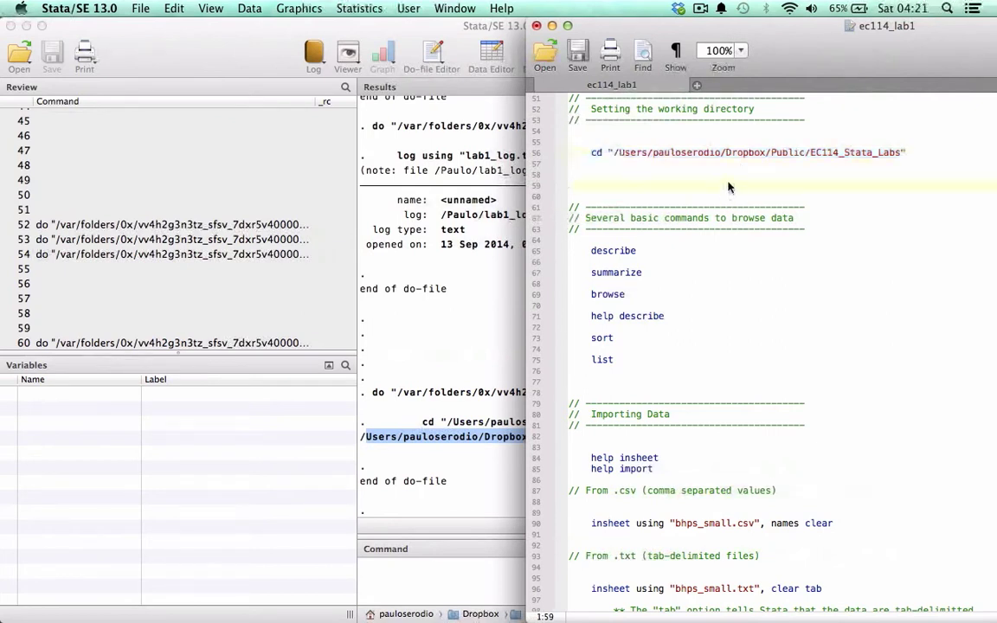
Show the do-file section on basic commands to browse data and reposition the editor window over the Results window
mouse_move(980, 49)
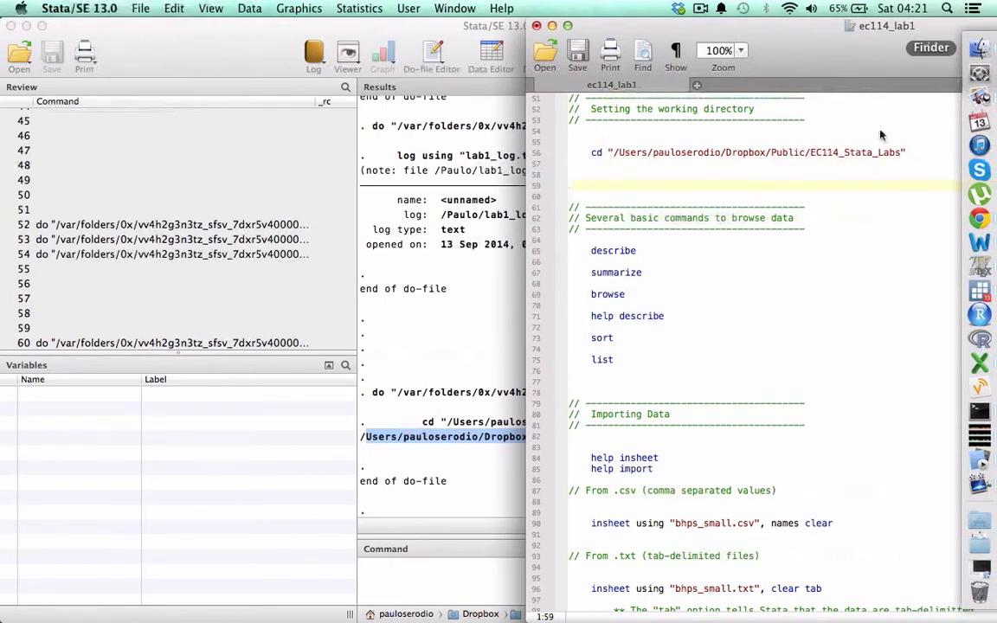
scroll(800, 197, "down", 3)
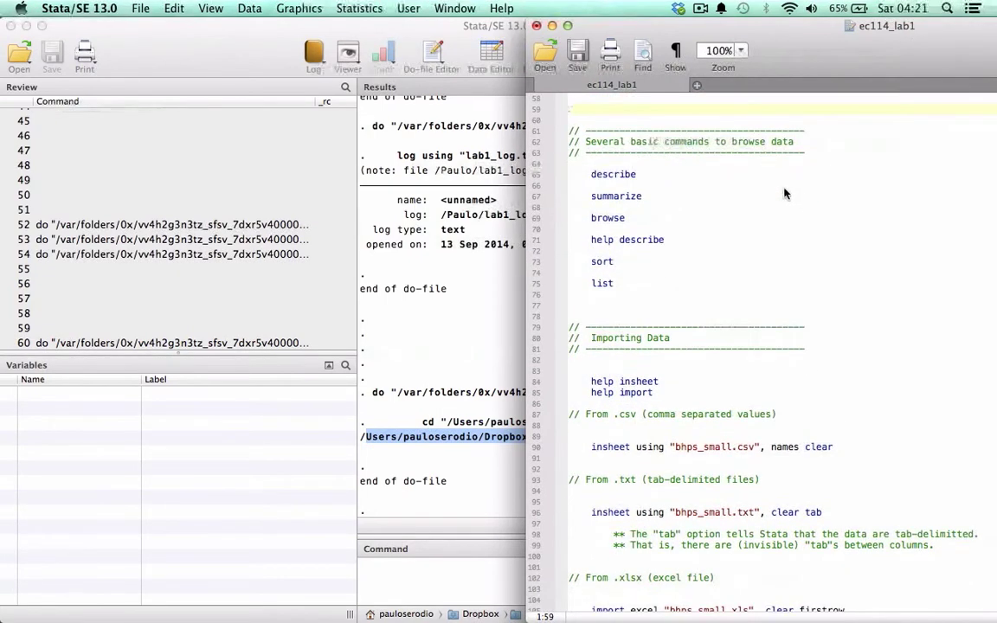
left_click_drag(606, 27, 652, 29)
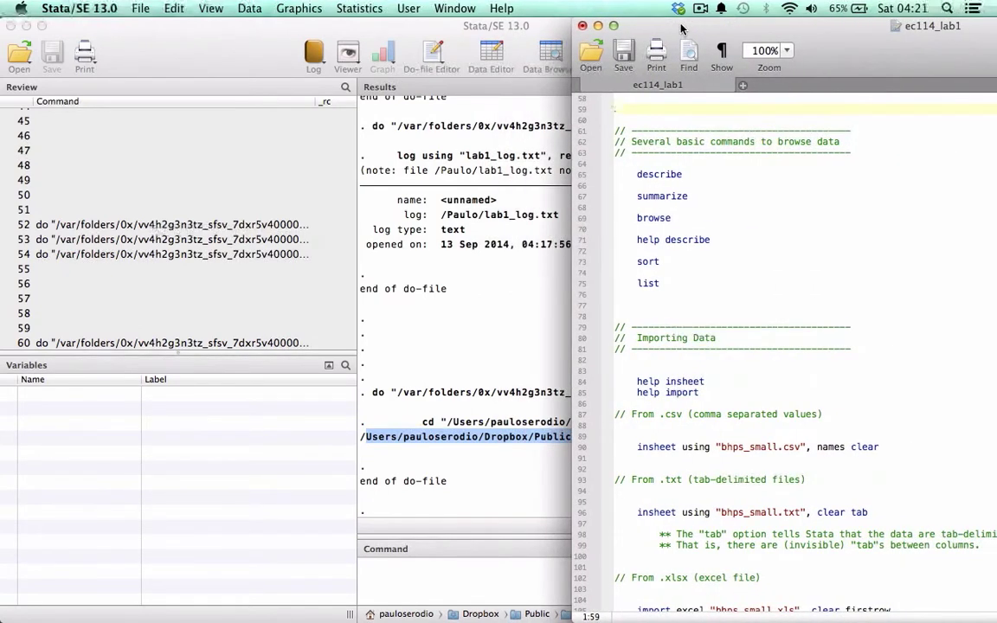
left_click_drag(854, 47, 744, 42)
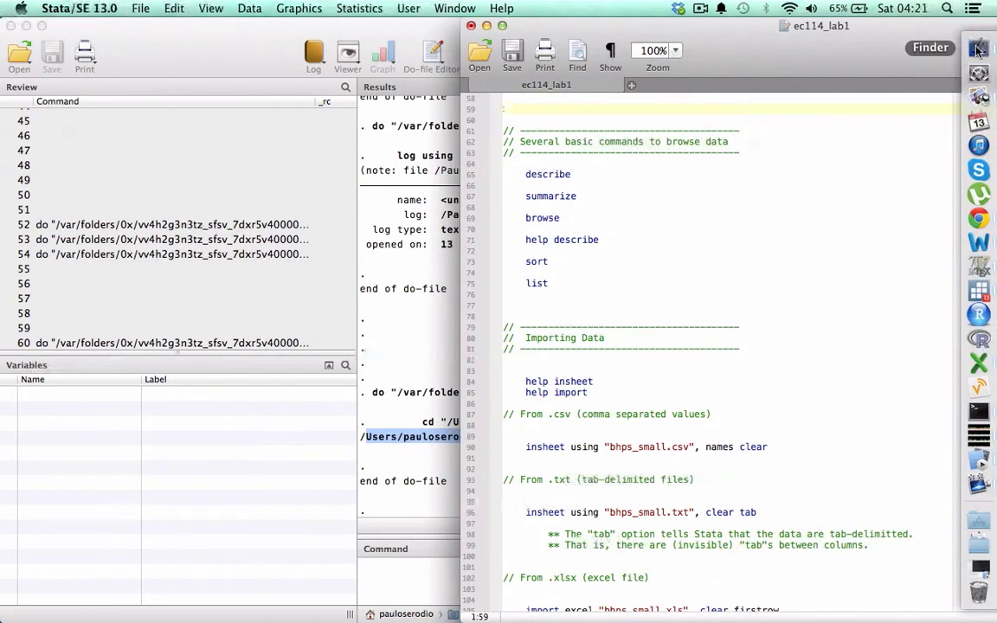
Switch to Finder, point out the world.dta dataset in the EC114_Stata_Labs folder, and return to Stata
left_click(978, 48)
left_click(176, 191)
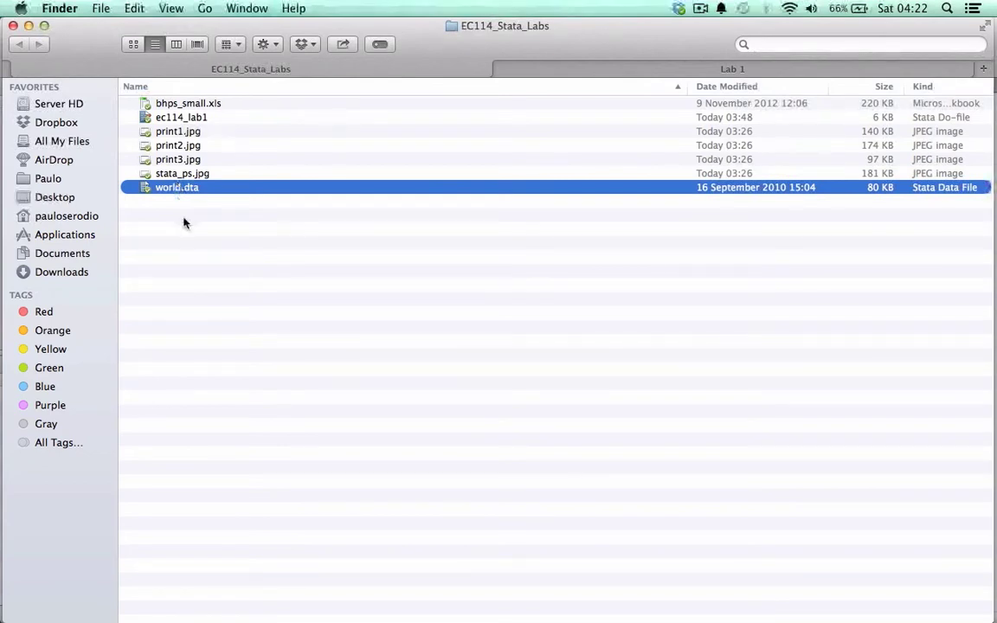
mouse_move(994, 182)
left_click(979, 411)
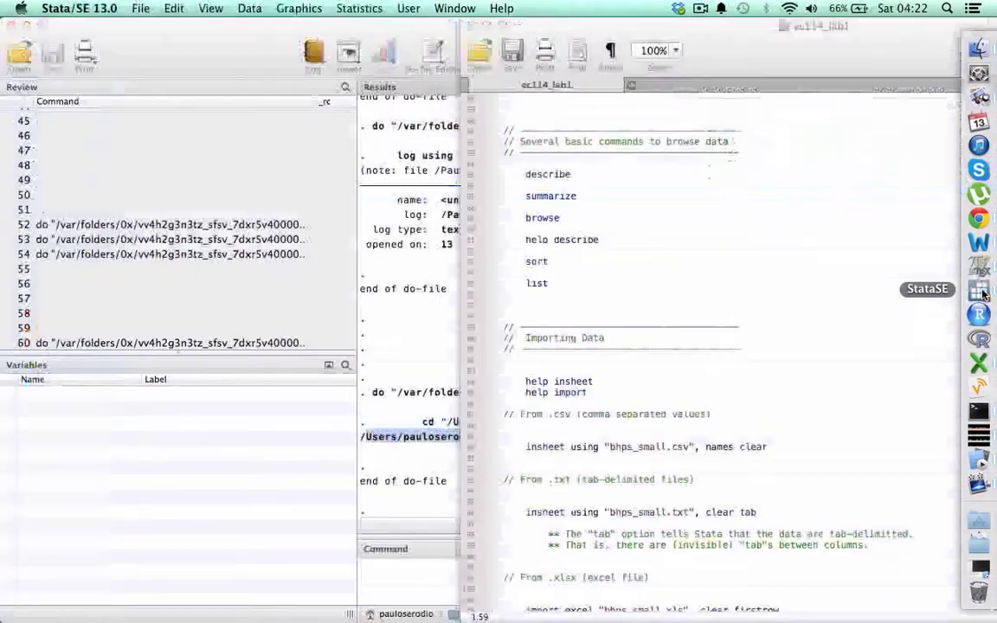
Bring Stata's main window forward and open world.dta from the EC114_Stata_Labs folder in Dropbox's Public folder
left_click(256, 71)
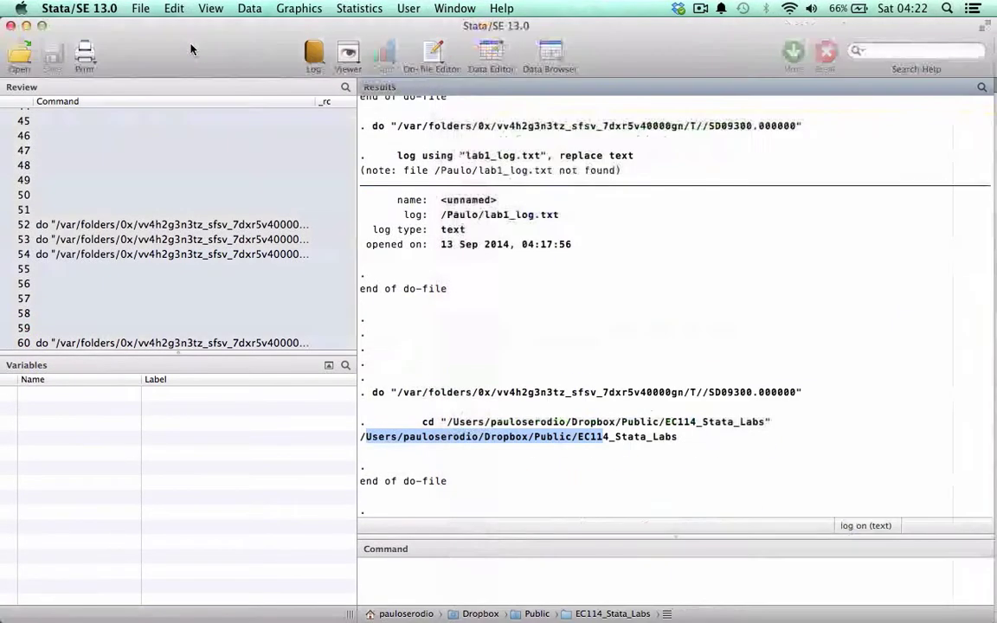
left_click(140, 9)
mouse_move(93, 12)
mouse_move(141, 9)
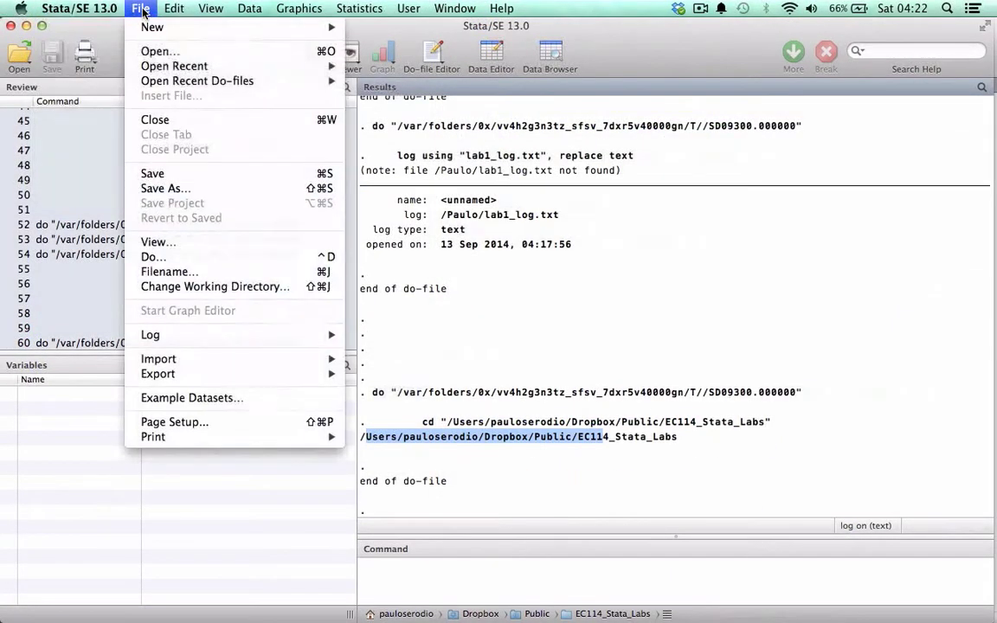
left_click(160, 51)
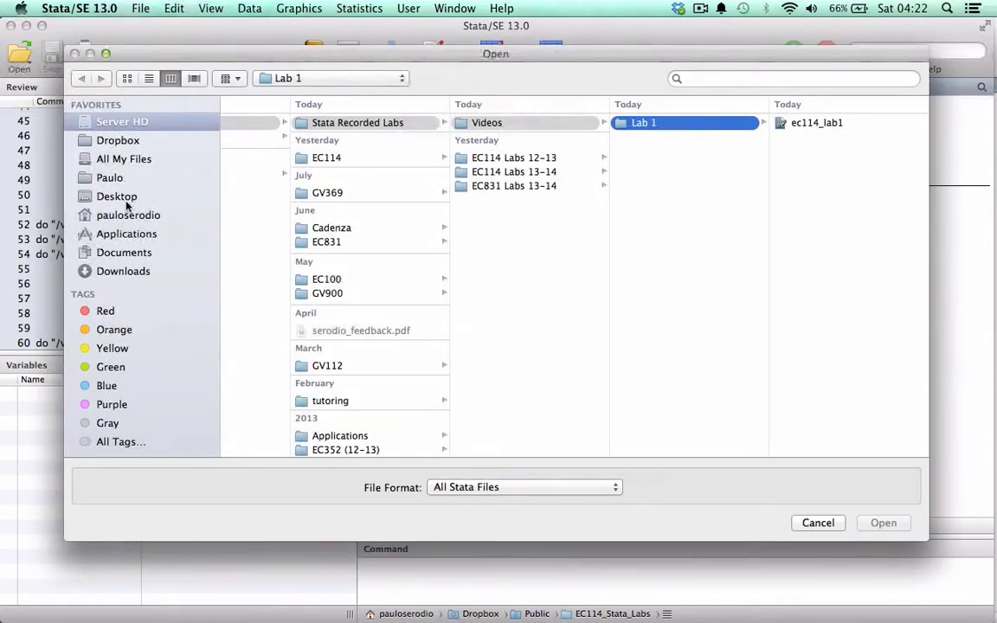
left_click(122, 140)
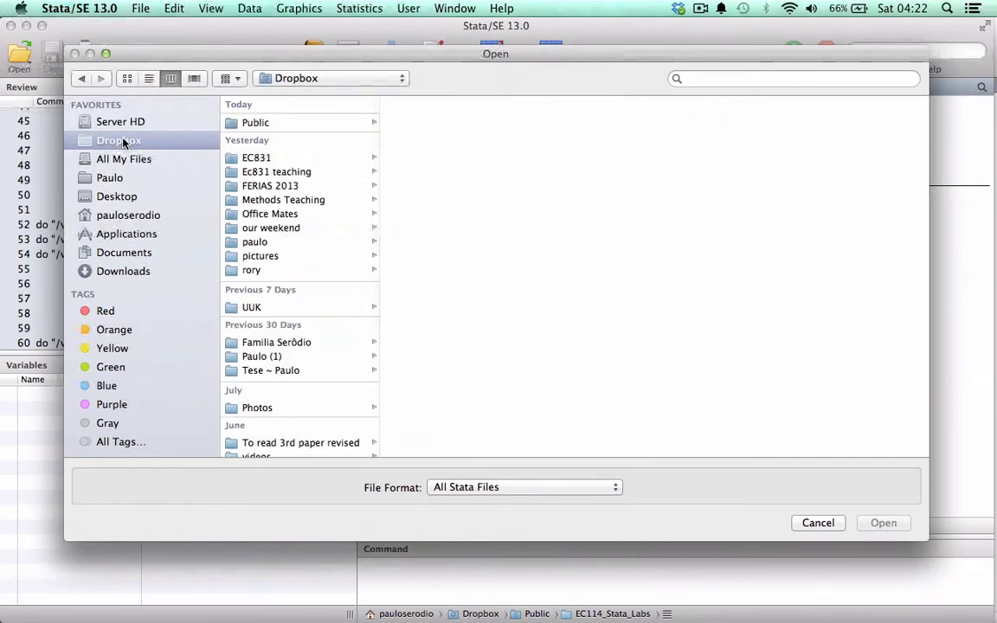
scroll(284, 227, "down", 8)
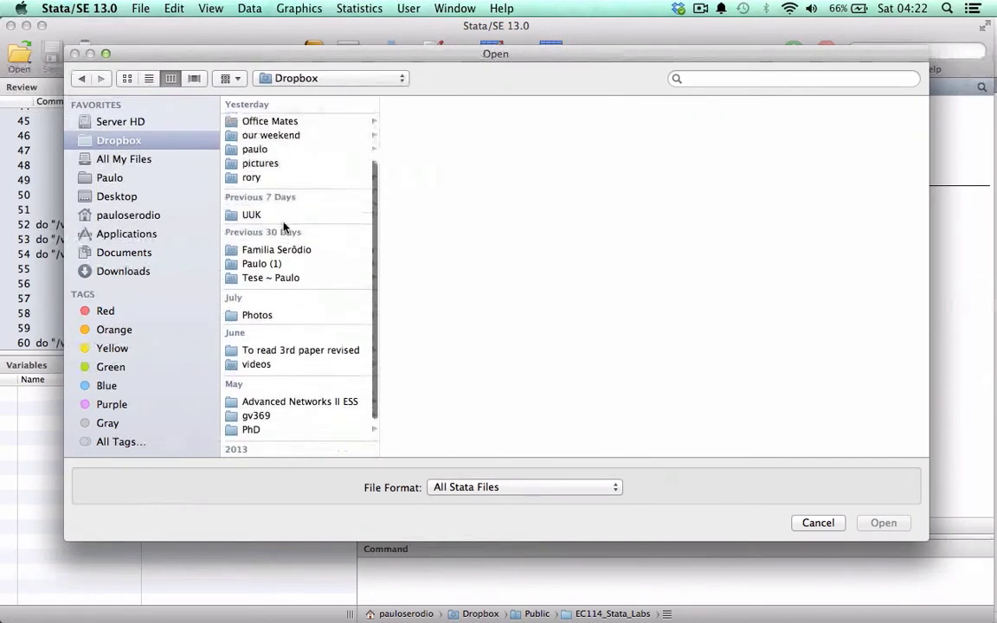
scroll(284, 226, "up", 8)
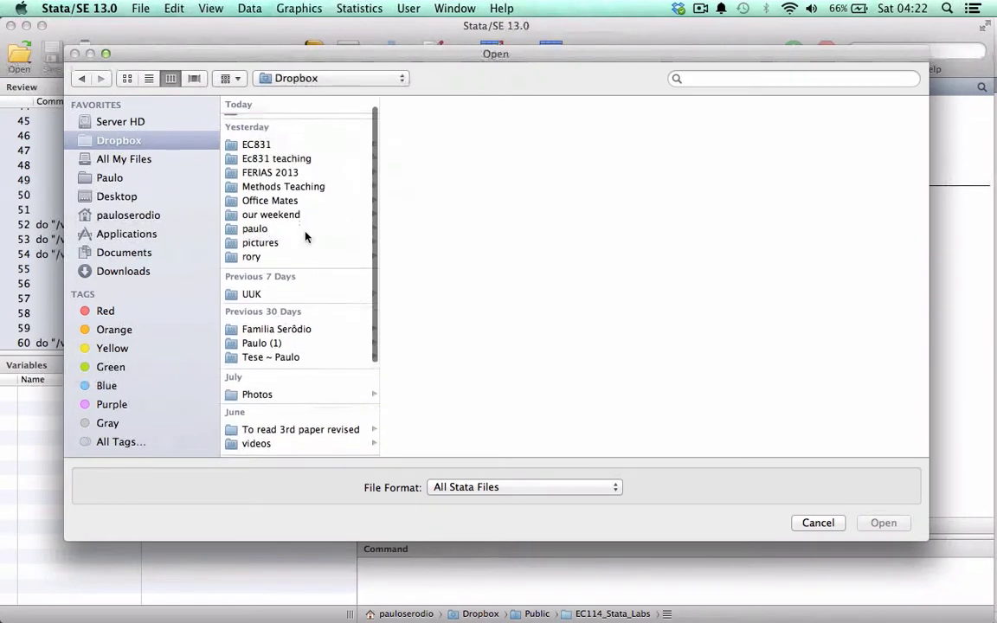
left_click(264, 123)
left_click(402, 121)
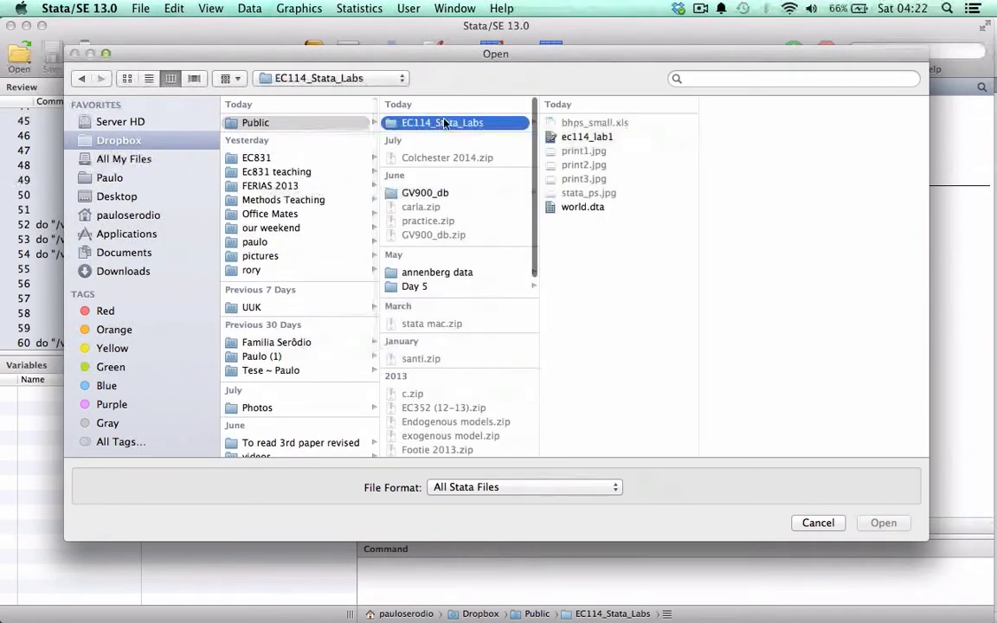
left_click(595, 138)
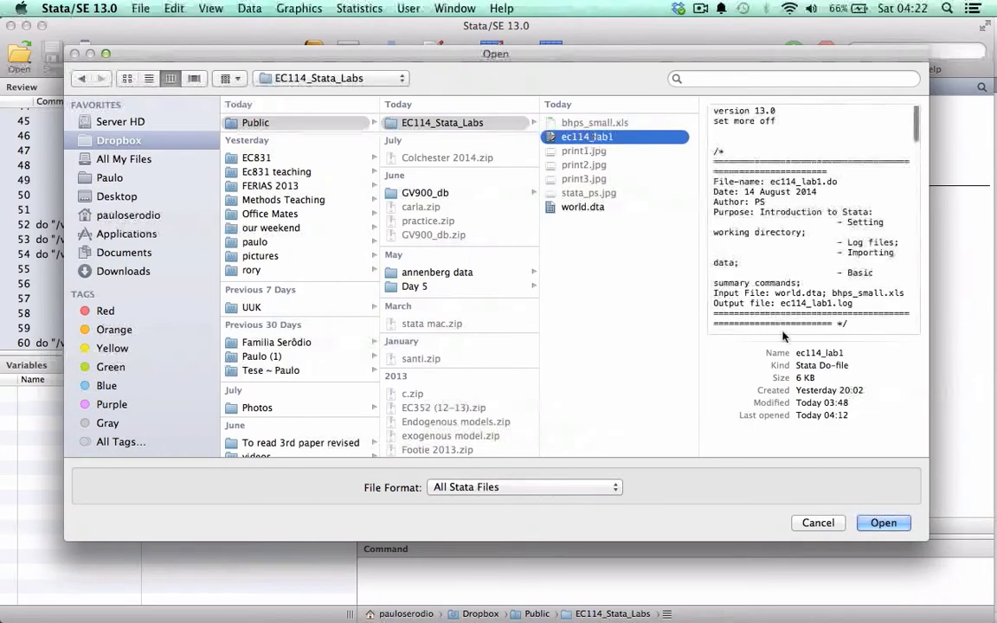
left_click(584, 209)
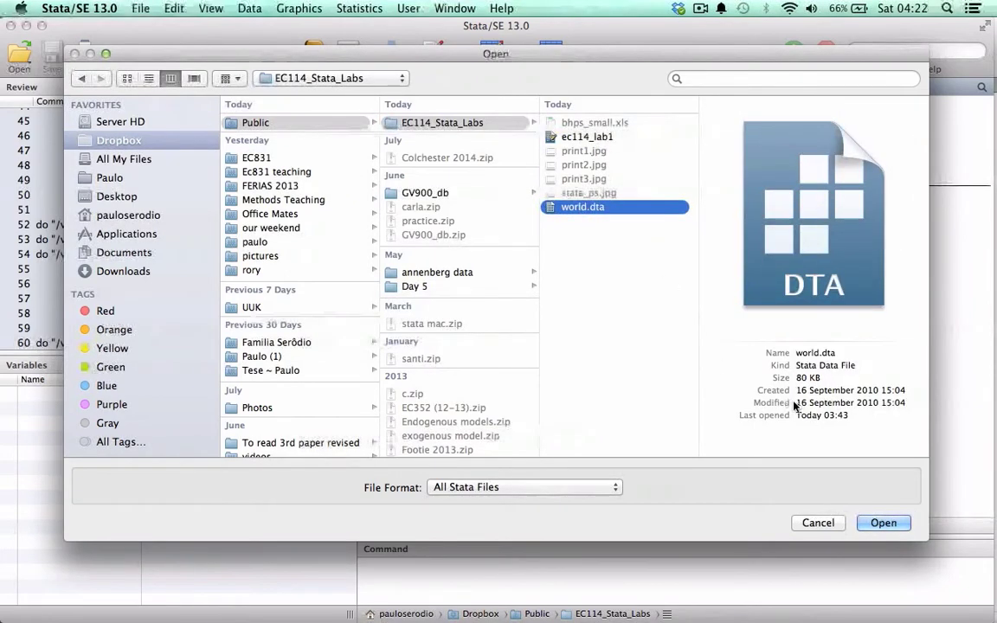
left_click(883, 523)
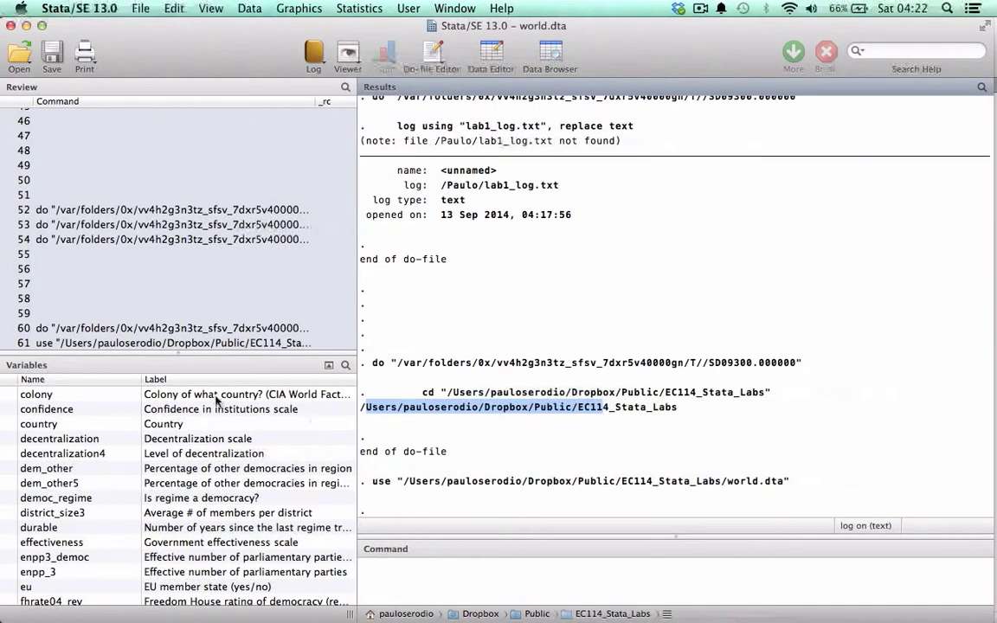
Enlarge the Variables pane over the Review pane and look through the dataset's full variable list
left_click_drag(180, 357, 166, 312)
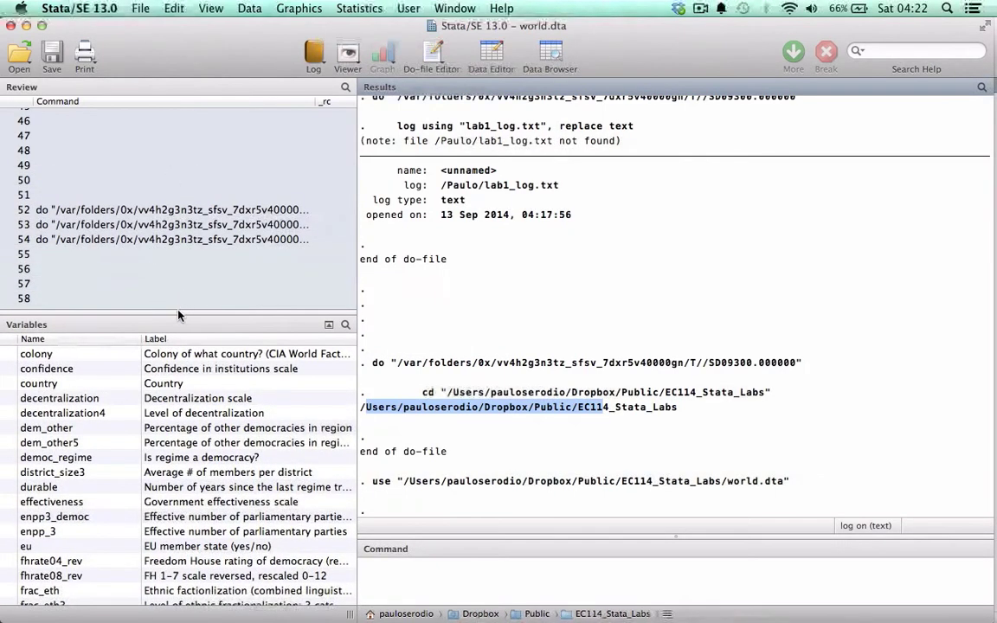
left_click_drag(179, 317, 175, 79)
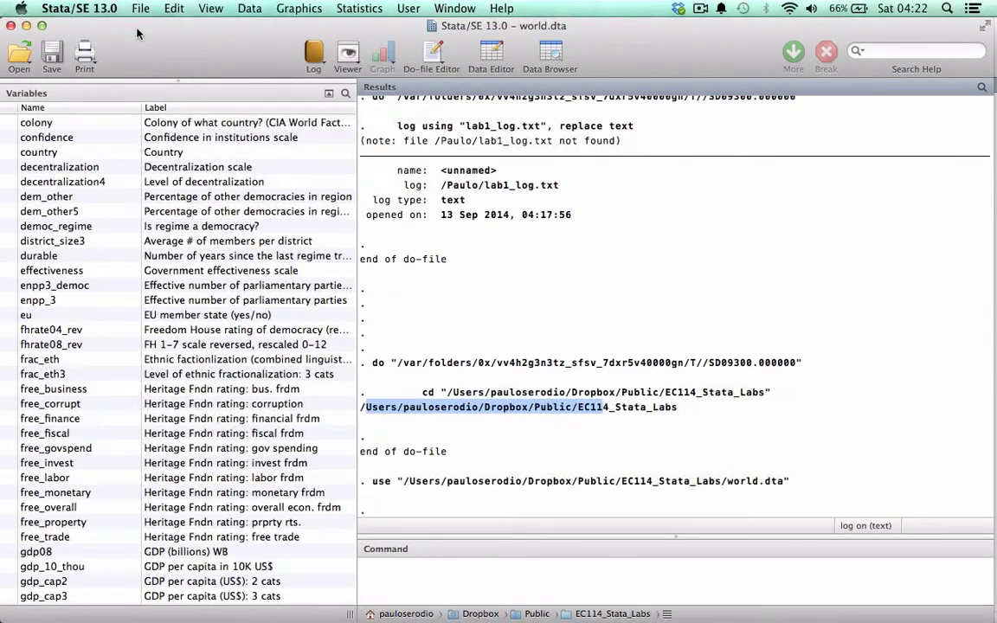
scroll(101, 332, "down", 5)
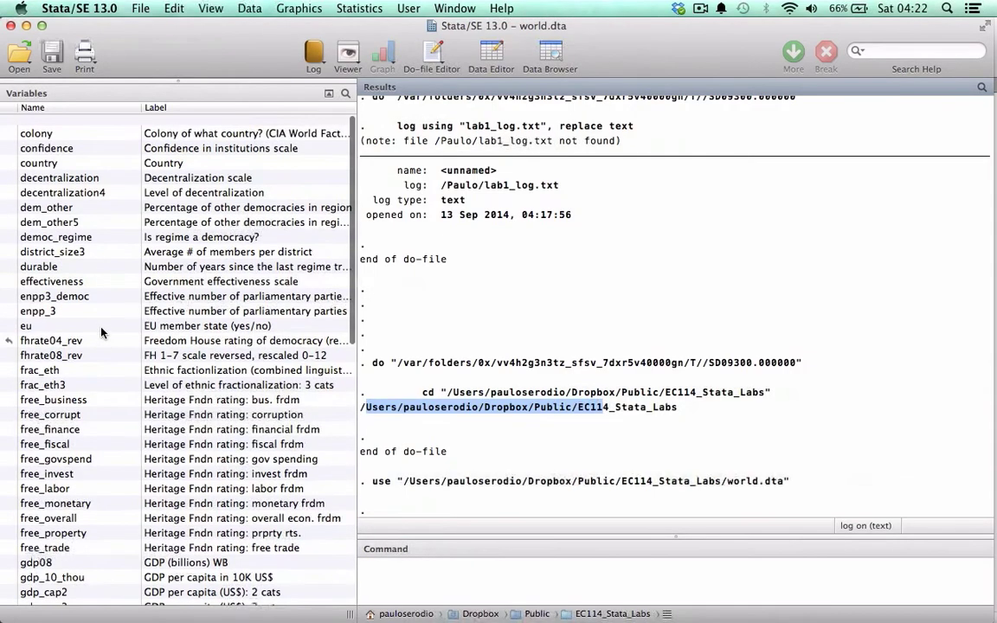
scroll(101, 332, "down", 6)
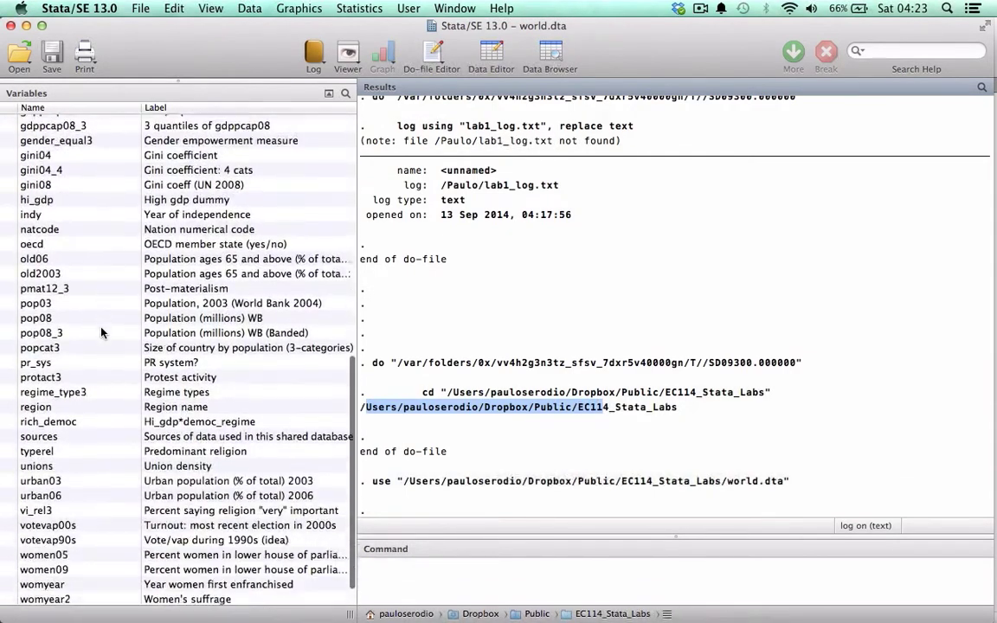
scroll(101, 332, "up", 10)
scroll(101, 332, "up", 2)
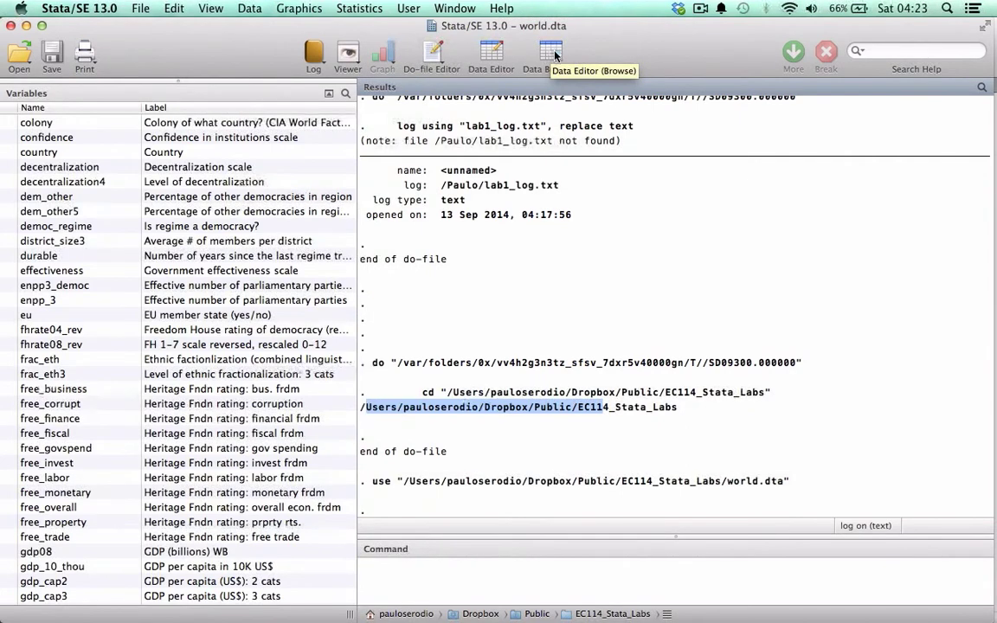
Switch to Preview, zoom in on the Data Browser icon in stata_ps.jpg, and return to Stata
left_click(979, 96)
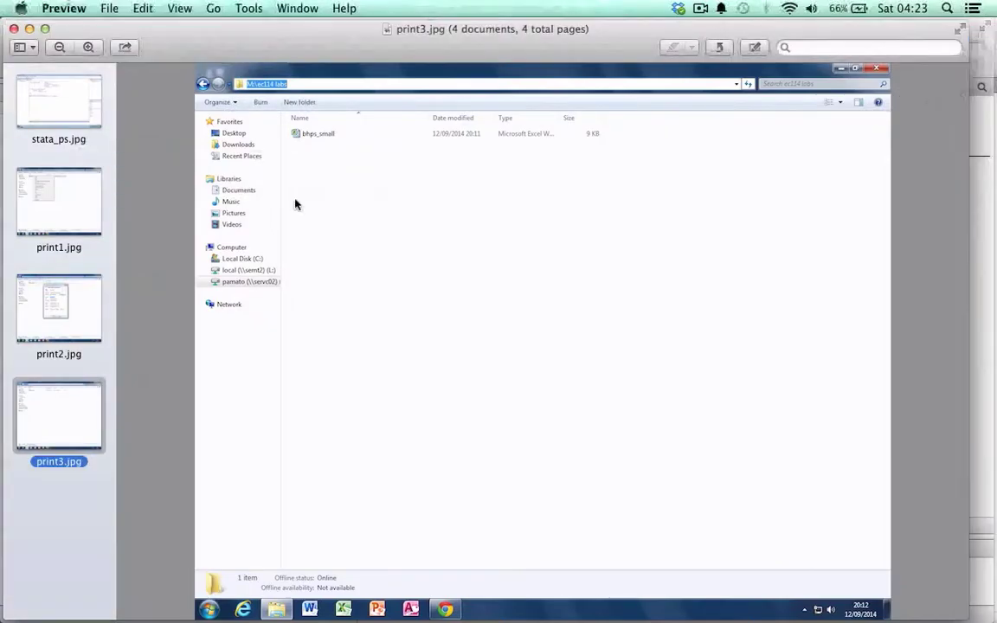
left_click(72, 105)
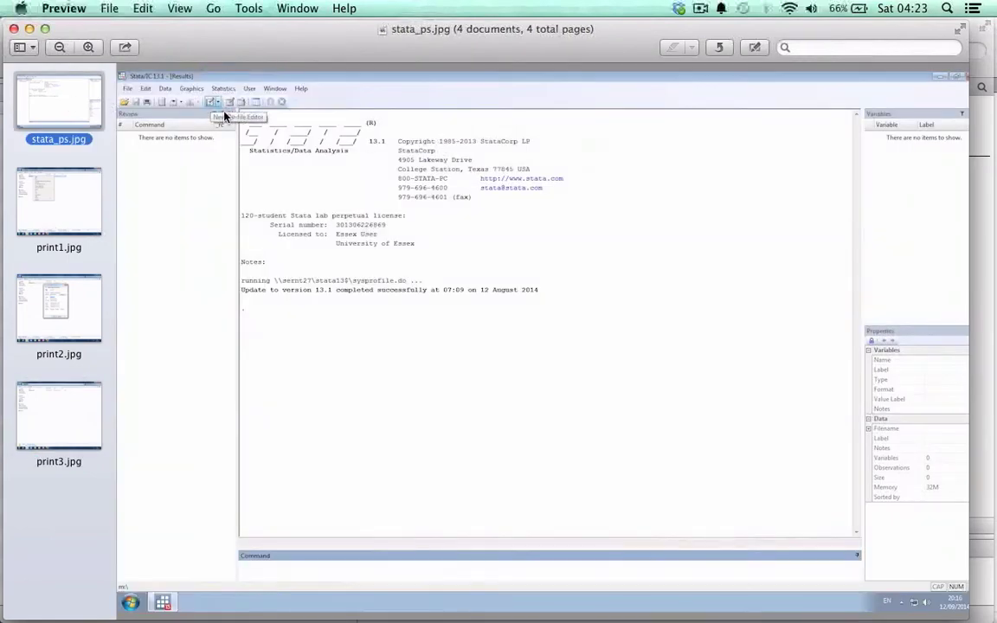
scroll(203, 101, "up", 3)
scroll(224, 115, "up", 4)
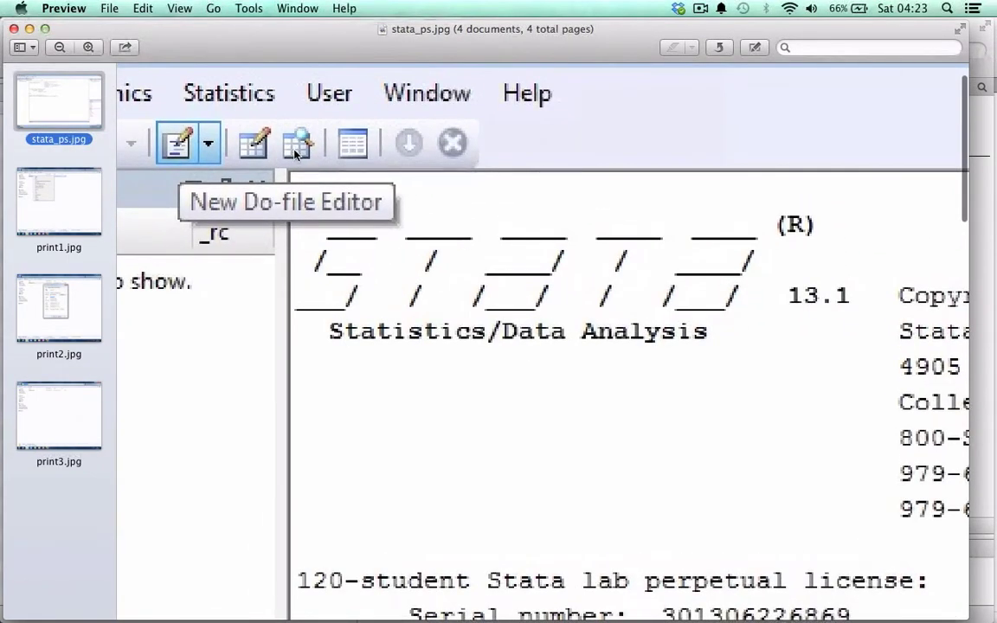
mouse_move(994, 151)
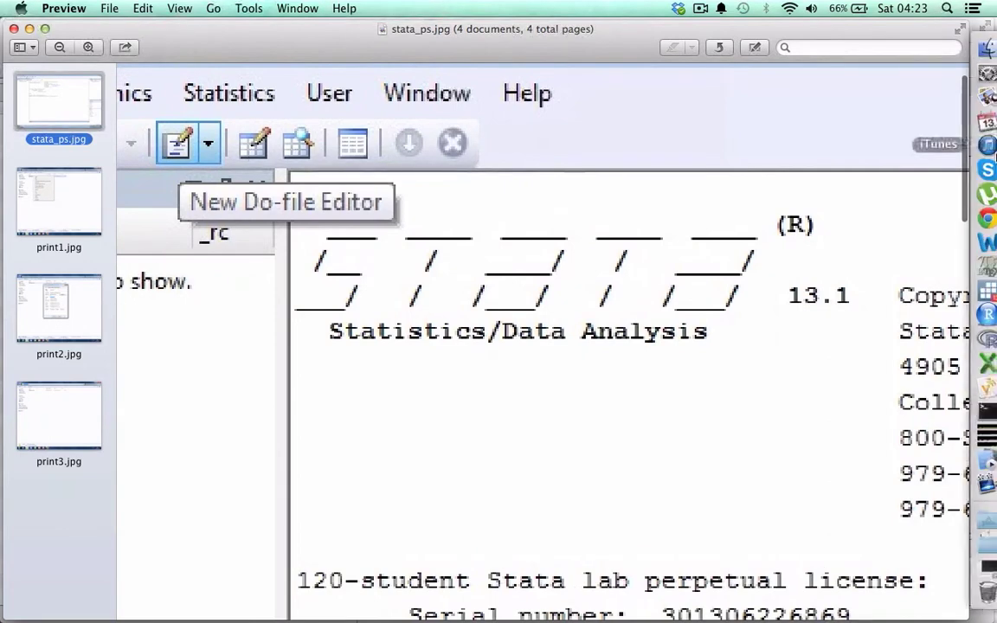
left_click(987, 414)
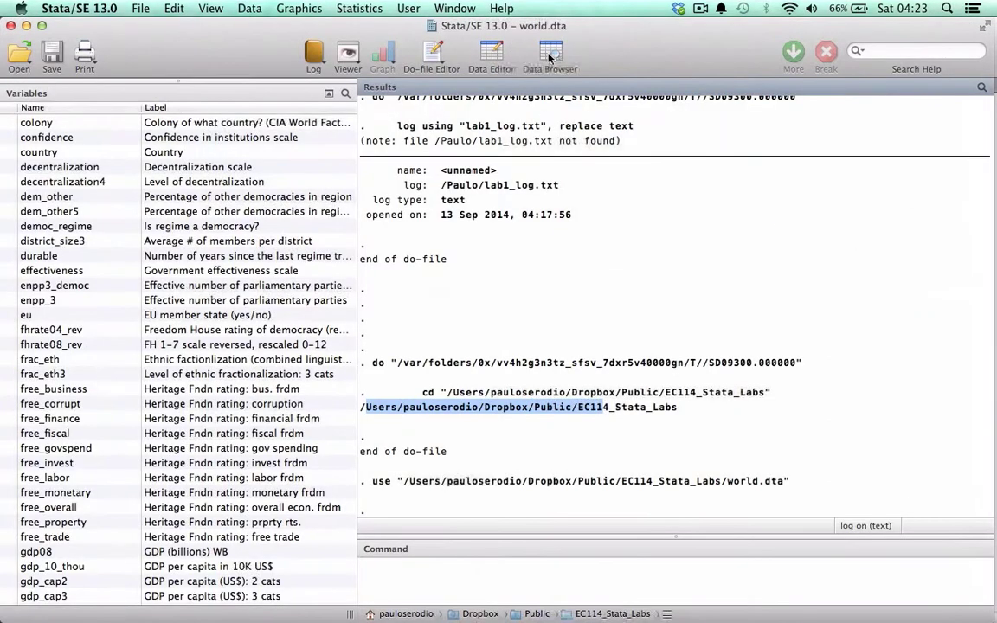
Open world.dta in the Data Editor's Browse mode and look over its observations
left_click(487, 53)
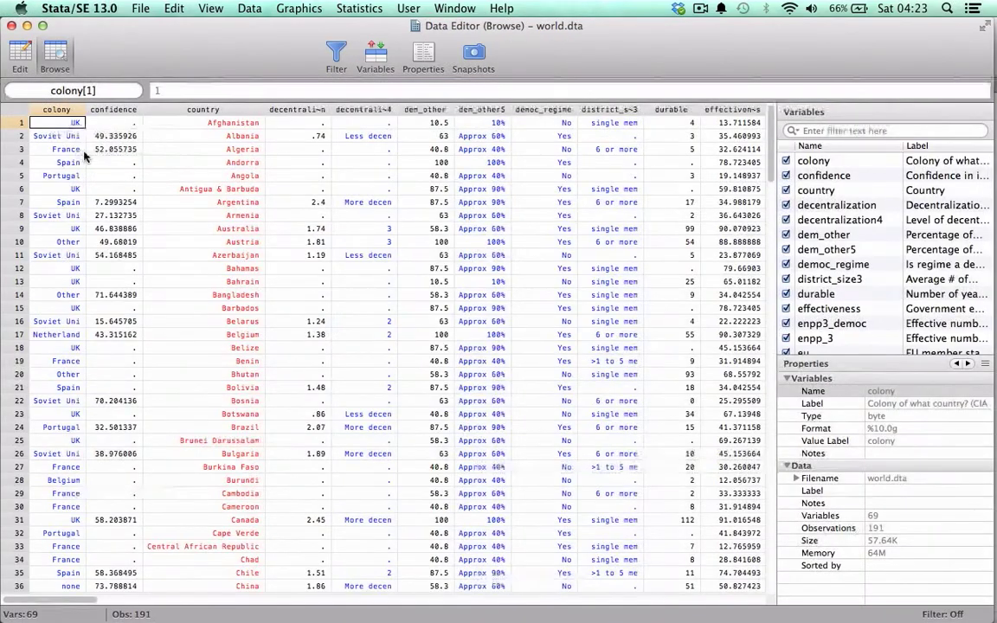
scroll(82, 156, "down", 5)
scroll(82, 156, "up", 5)
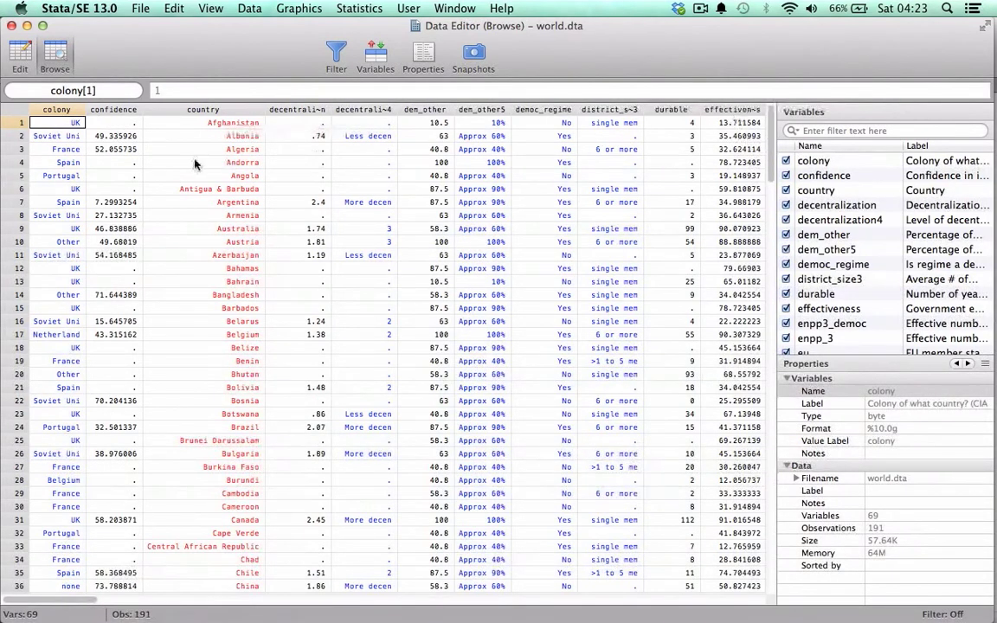
Examine the cells of the first two observations across the variables, finishing on the colony value of observation 2
left_click(102, 126)
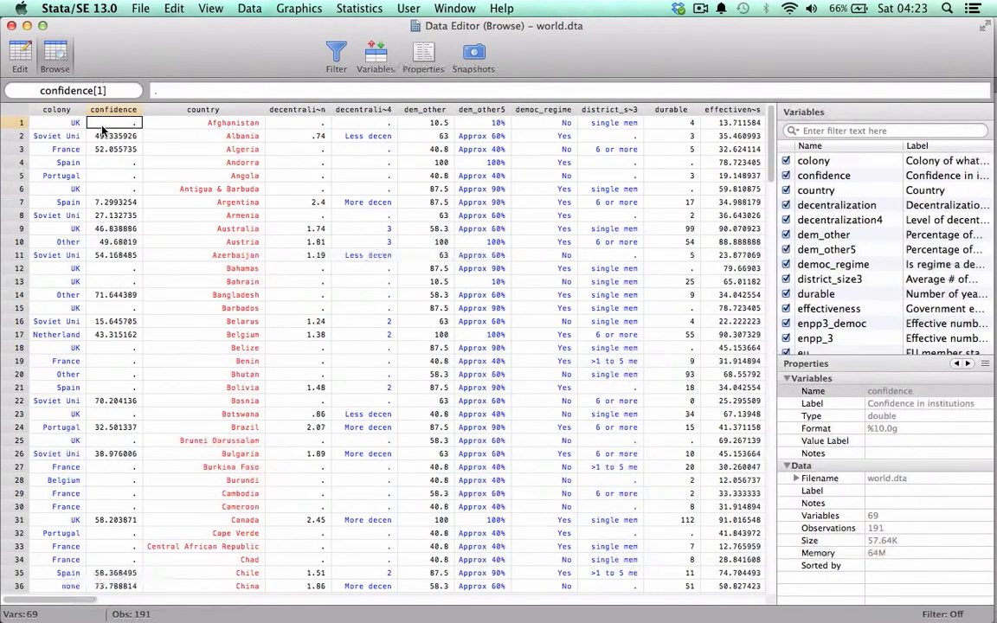
key("Left")
key("Right")
key("Right")
key("Left")
key("Left")
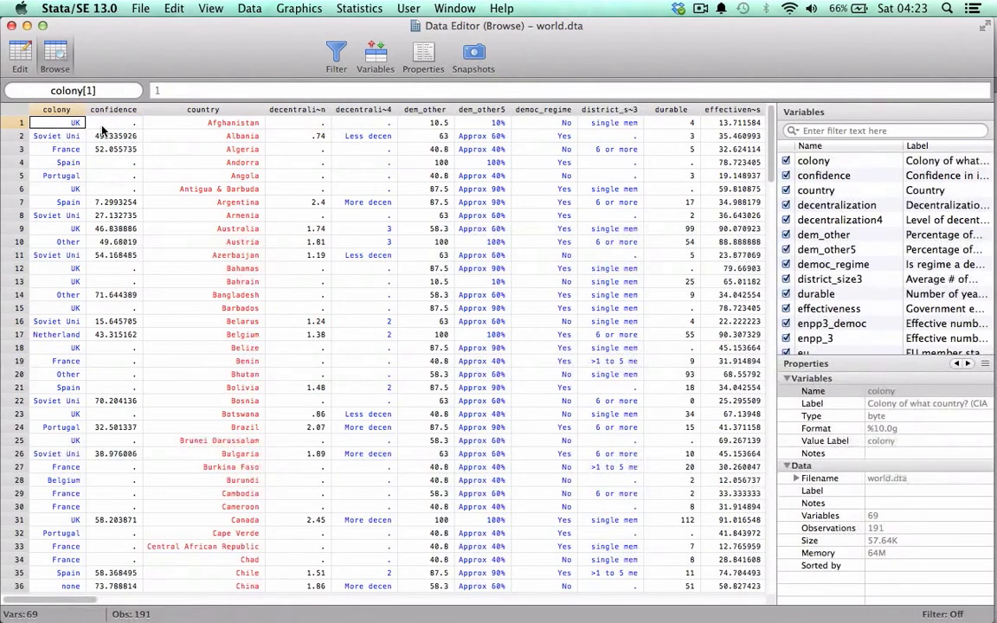
key("Down")
key("Right")
key("Right")
key("Right")
key("Right")
key("Right")
key("Right")
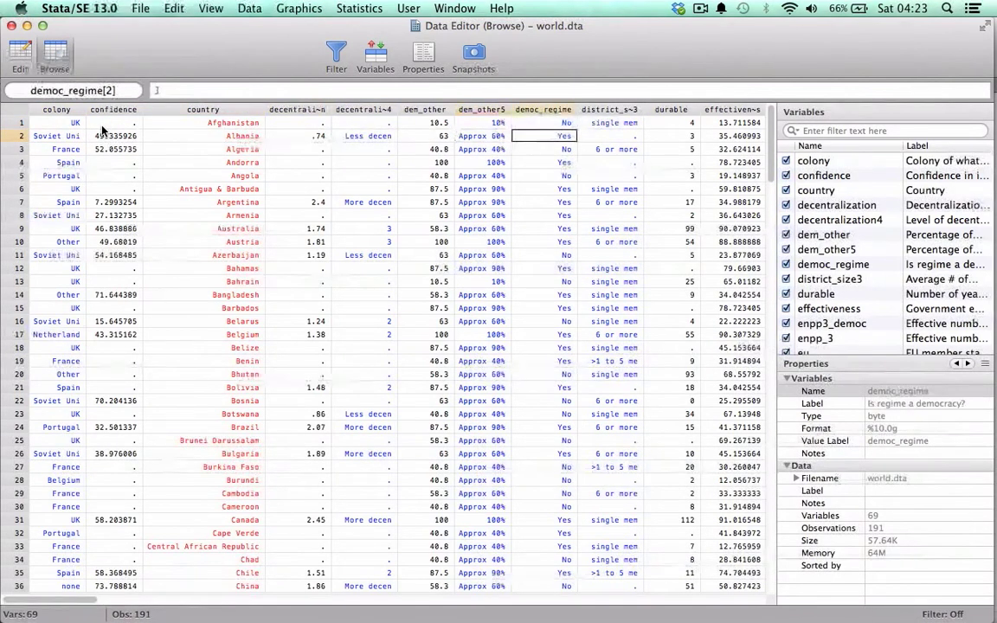
key("Right")
key("Right")
key("Left")
key("Left")
key("Left")
key("Left")
key("Left")
key("Left")
key("Left")
key("Left")
key("Left")
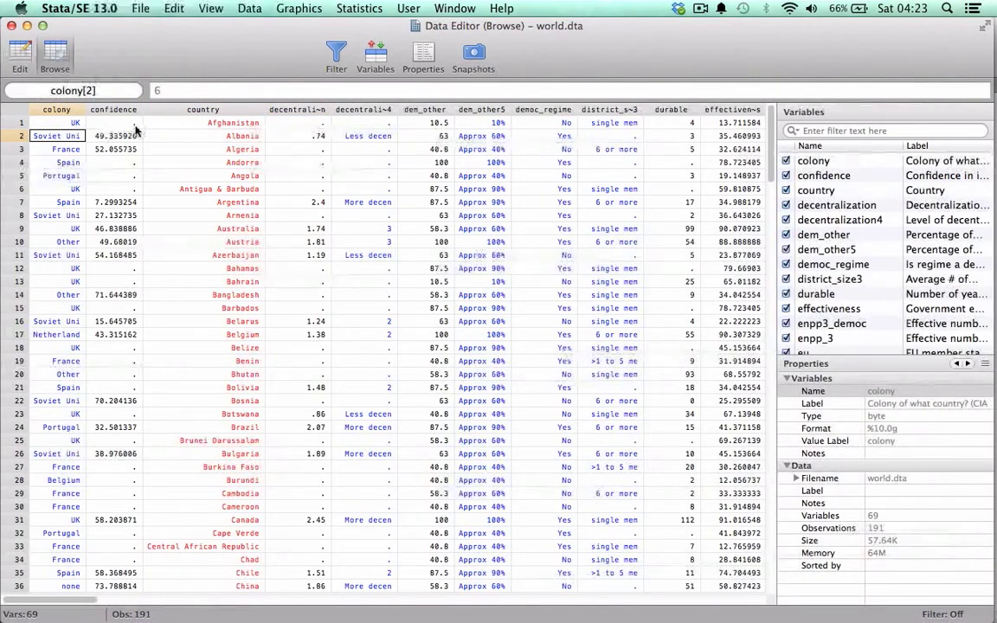
Examine the confidence values from observation 2 down to observation 24, and return to the first observation
left_click(118, 138)
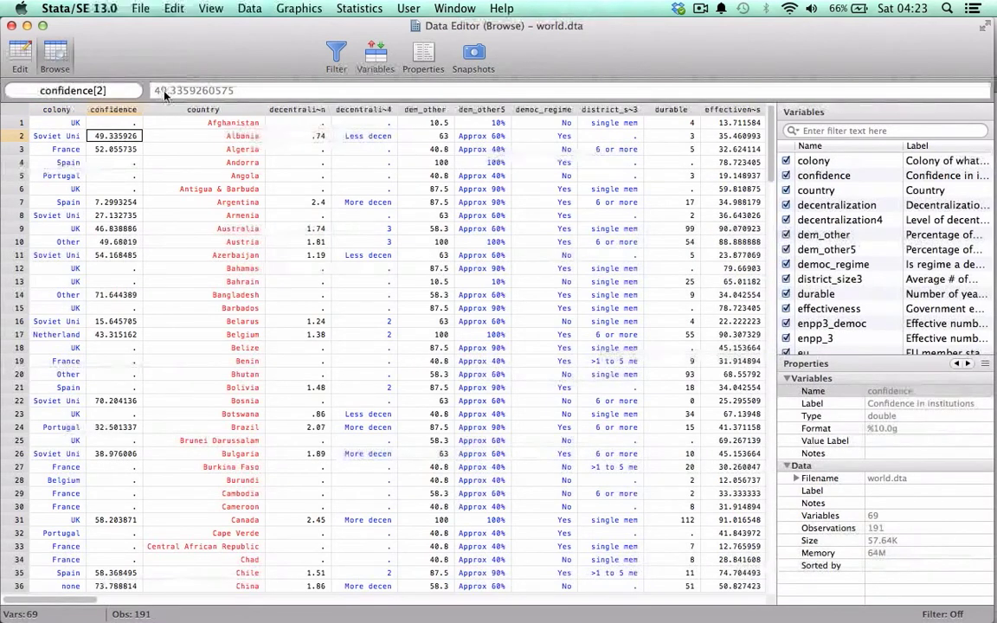
key("Down")
key("Down")
key("Down")
key("Down")
key("Down")
key("Down")
key("Down")
key("Down")
key("Down")
key("Down")
key("Down")
key("Down")
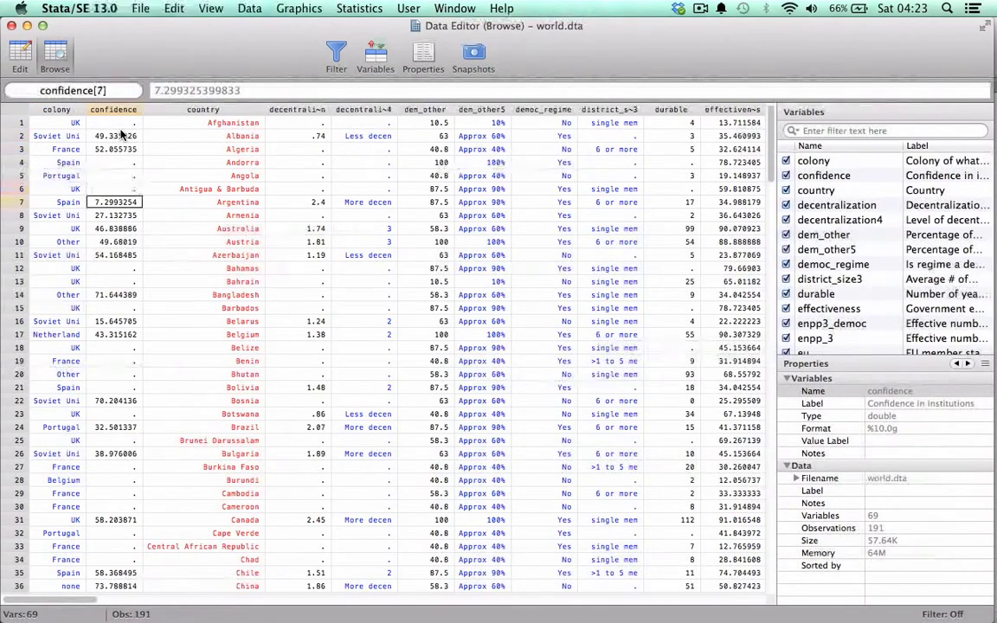
key("Down")
key("Down")
key("Down")
key("Down")
key("Down")
key("Down")
key("Down")
key("Down")
key("Down")
key("Down")
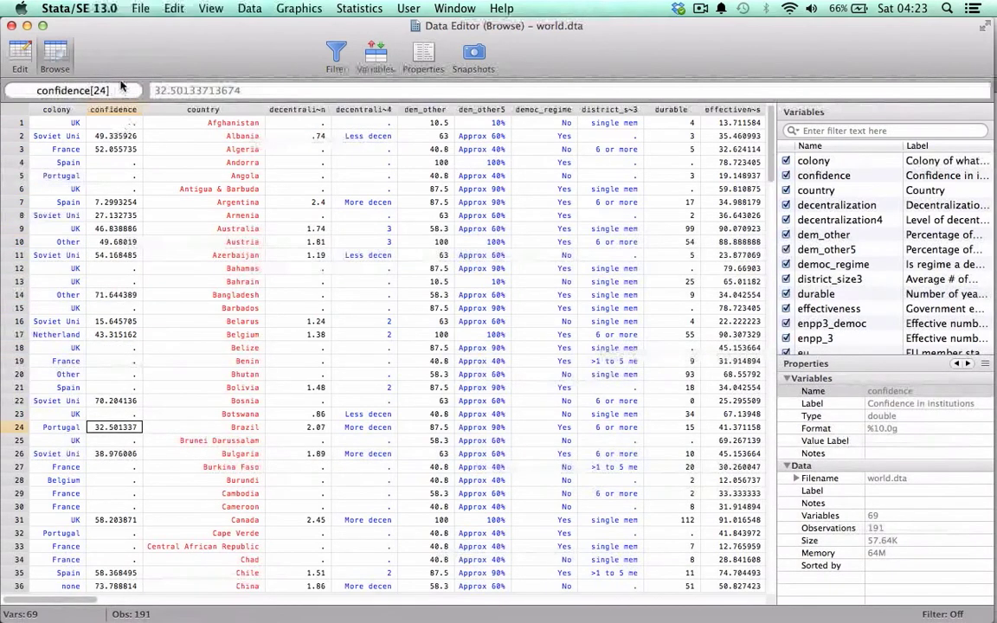
left_click(109, 126)
key("Down")
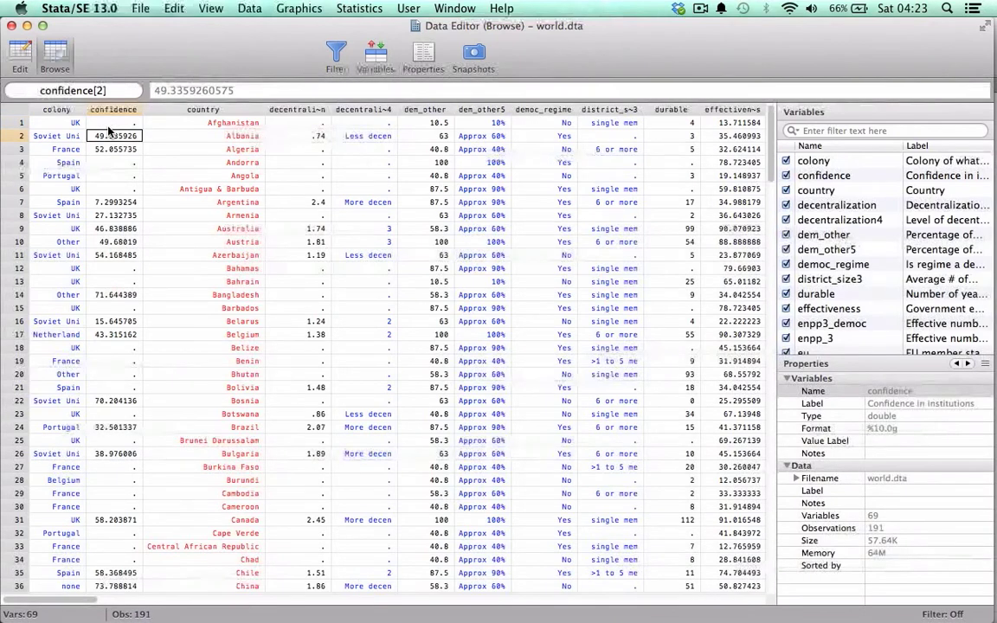
key("Up")
Examine the country variable's text values one observation at a time, from Afghanistan down to Belgium
key("Right")
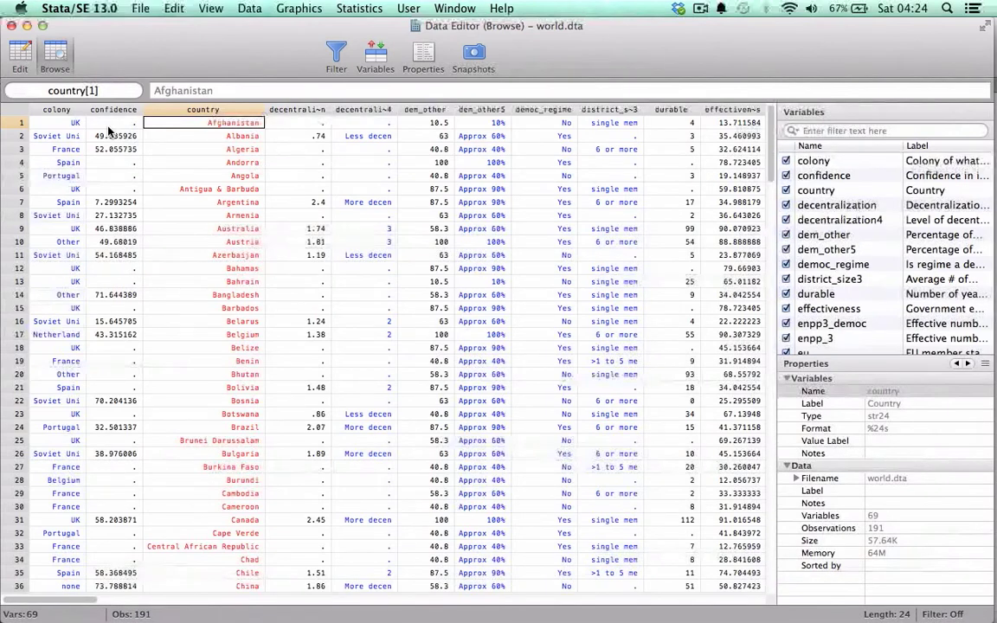
key("Down")
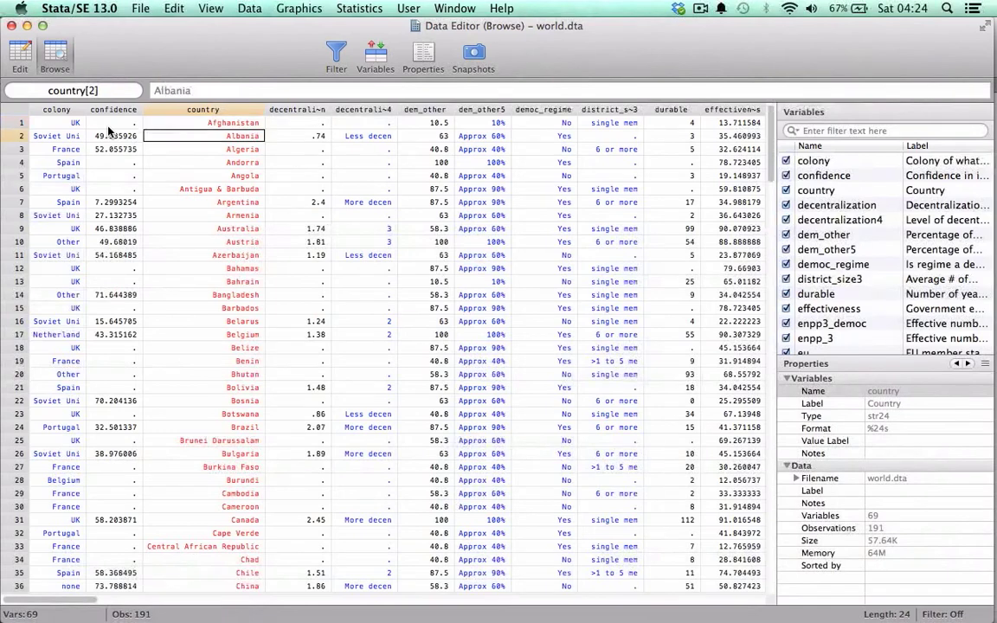
key("Up")
key("Down")
key("Down")
key("Down")
key("Down")
key("Down")
key("Down")
key("Down")
key("Down")
key("Down")
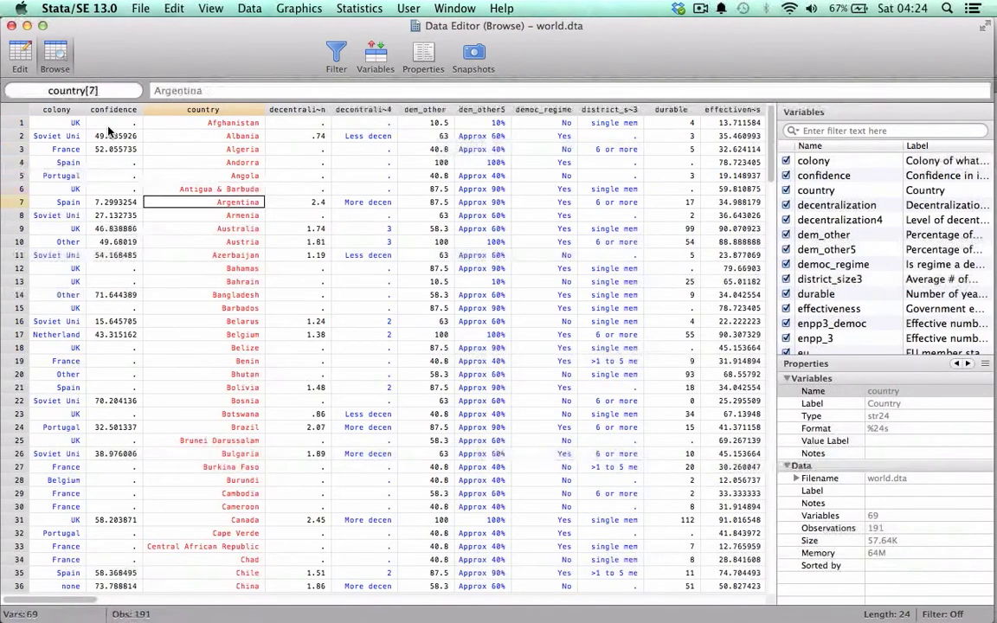
key("Down")
key("Down")
key("Down")
key("Down")
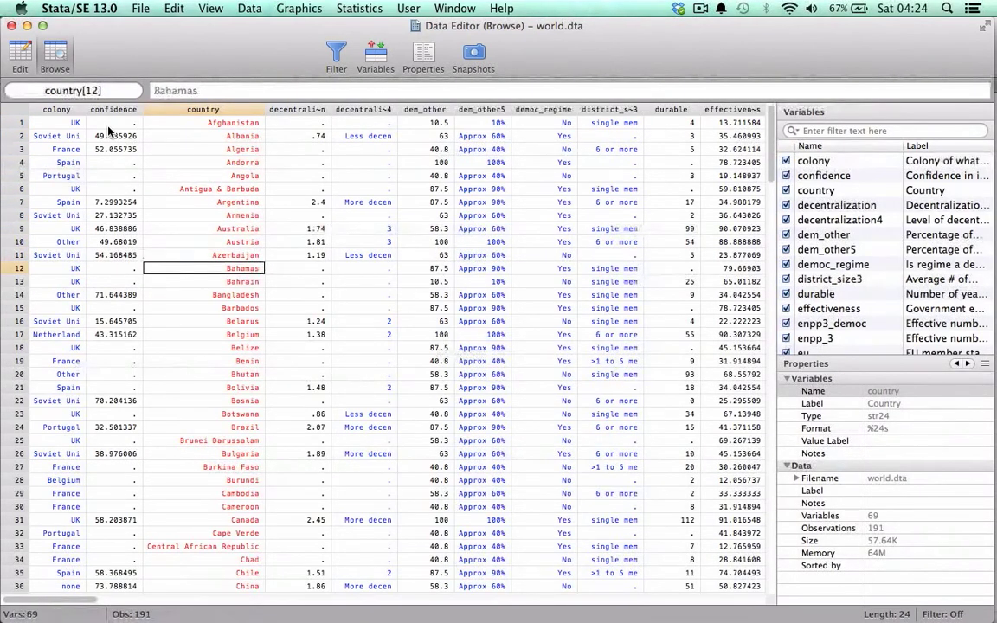
key("Down")
key("Down")
key("Down")
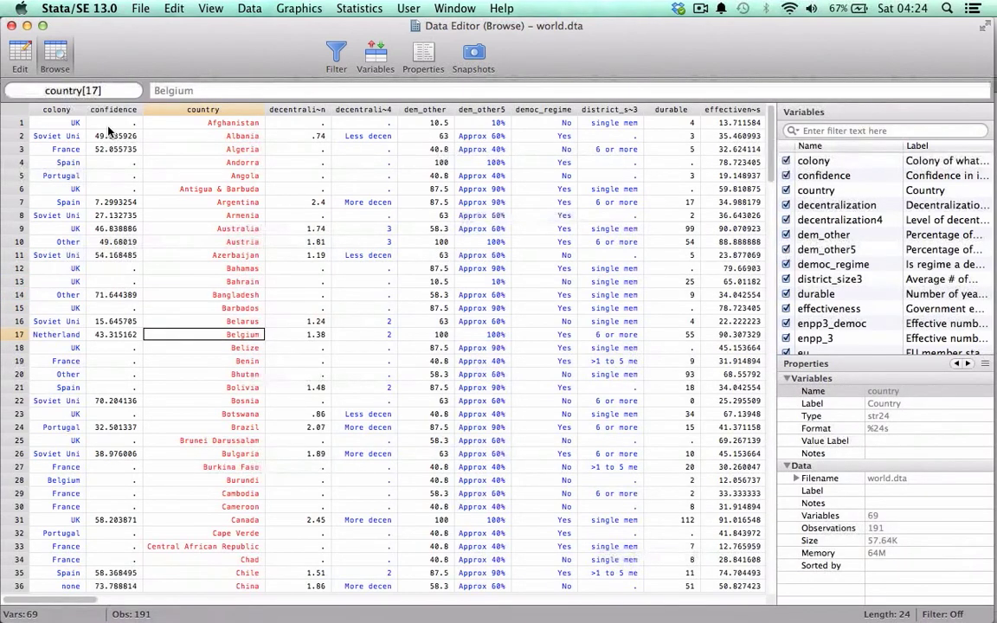
Return through the country values from Belgium up to Afghanistan in the first observation
key("Up")
key("Up")
key("Up")
key("Up")
key("Up")
key("Up")
key("Up")
key("Up")
key("Up")
key("Up")
key("Up")
key("Up")
key("Up")
key("Up")
key("Up")
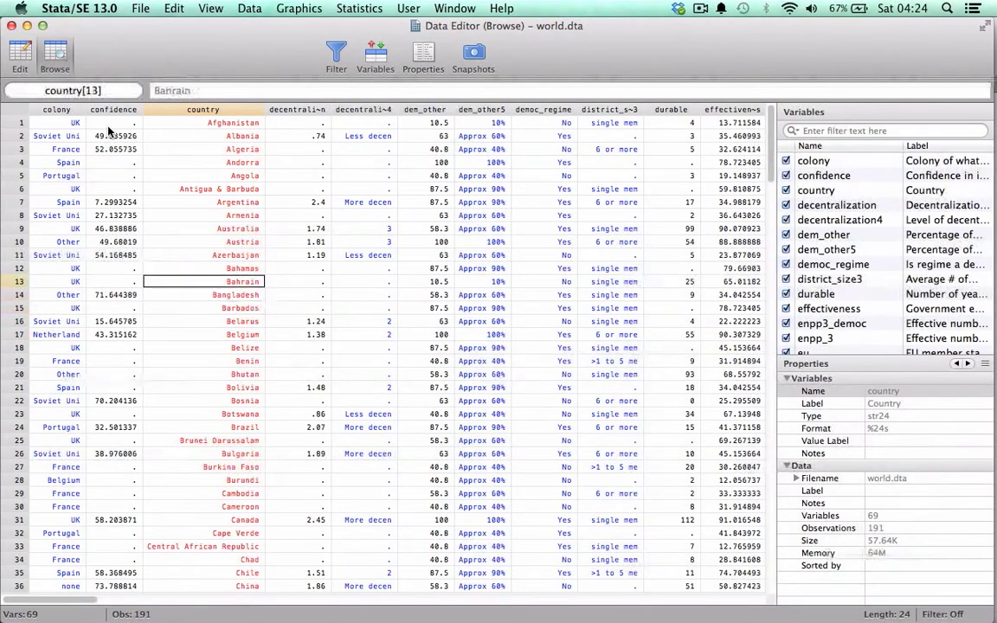
key("Up")
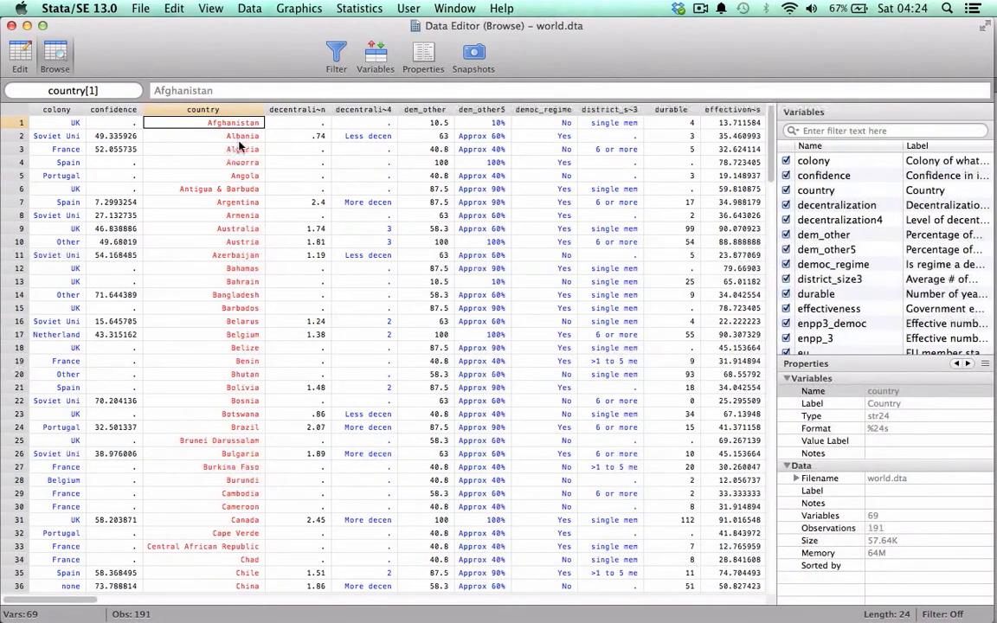
Examine the country names one observation at a time in enlarged grid text, from Afghanistan down to Azerbaijan
key("super+plus")
key("super+plus")
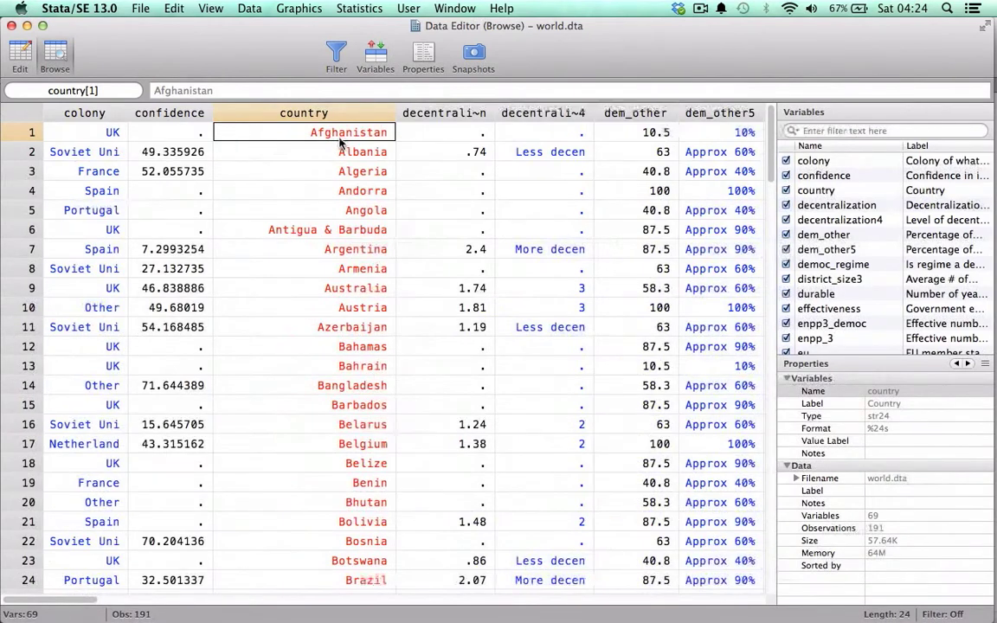
key("Down")
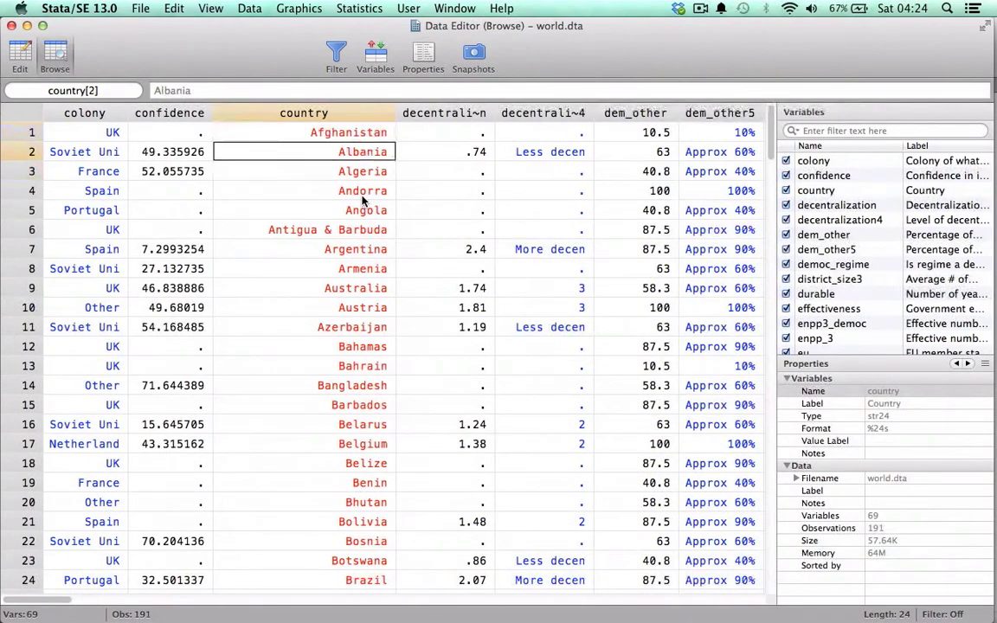
key("Up")
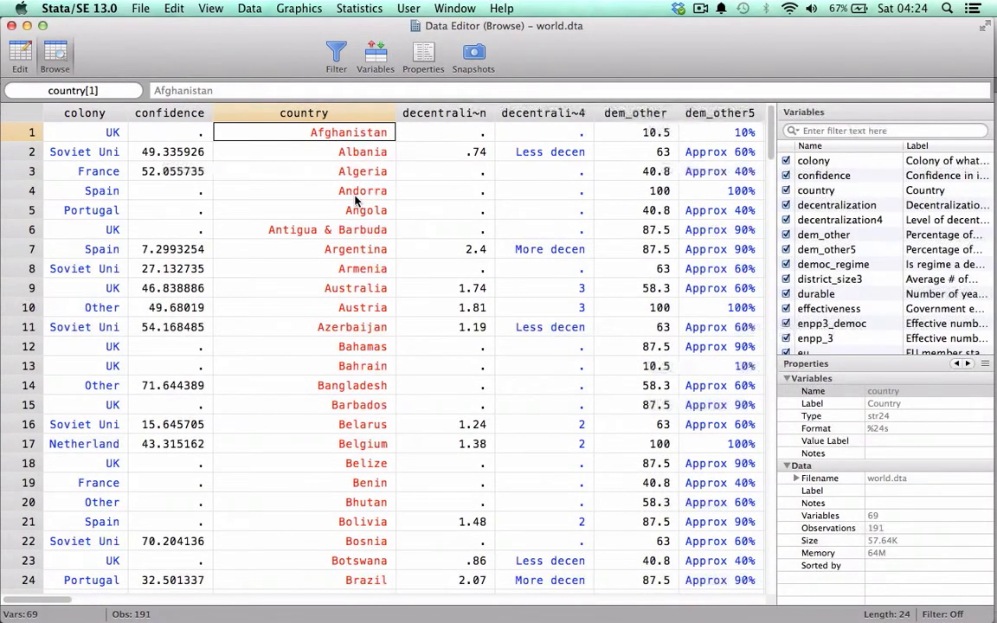
key("Down")
key("Down")
key("Down")
key("Down")
key("Down")
key("Down")
key("Down")
key("Down")
key("Down")
key("Down")
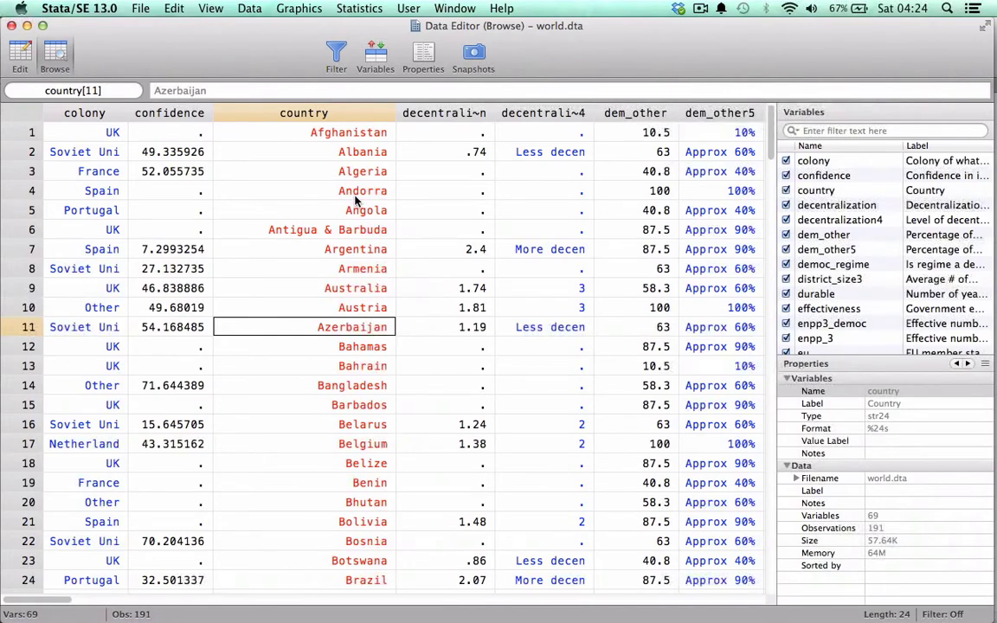
Examine the numeric codes behind the colony labels between observations 2 and 8, with the grid text reduced, finishing on observation 5
key("super+minus")
key("super+minus")
key("super+minus")
key("super+minus")
key("super+plus")
key("super+plus")
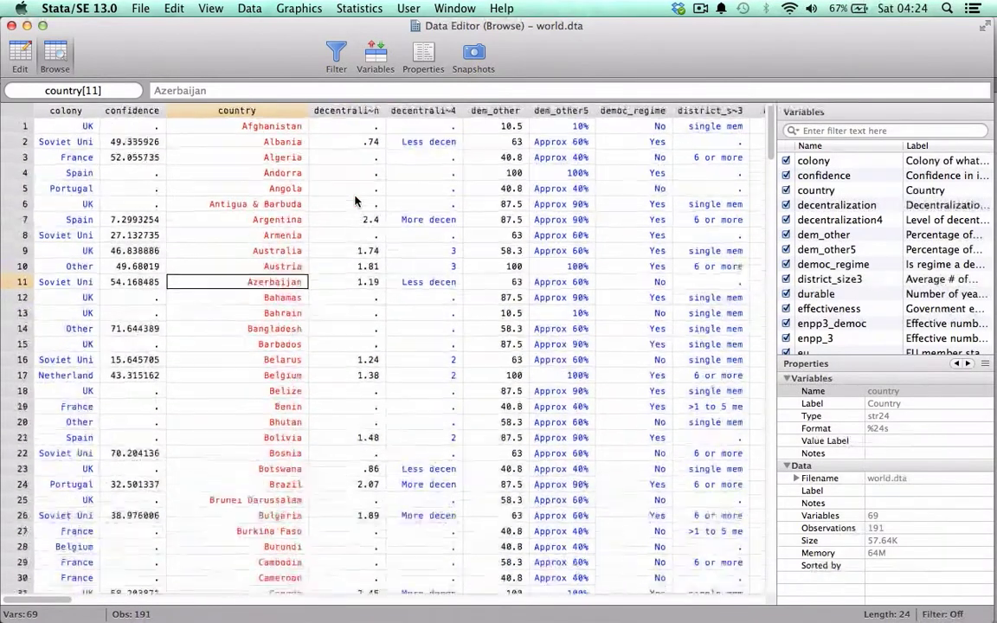
left_click(90, 164)
key("Down")
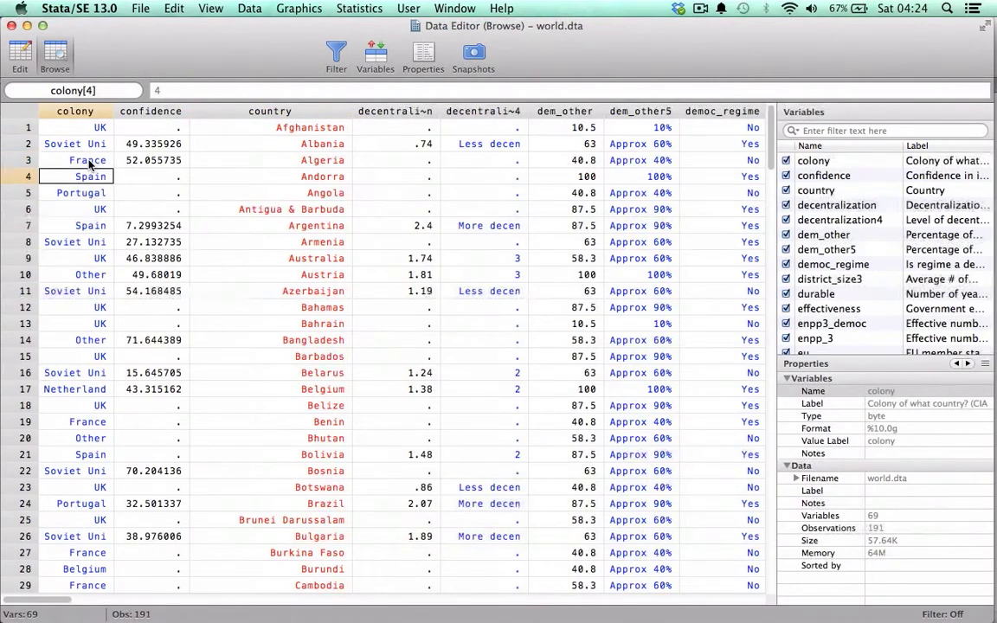
key("Up")
key("Up")
key("Down")
key("Down")
key("Down")
key("Down")
key("Down")
key("Down")
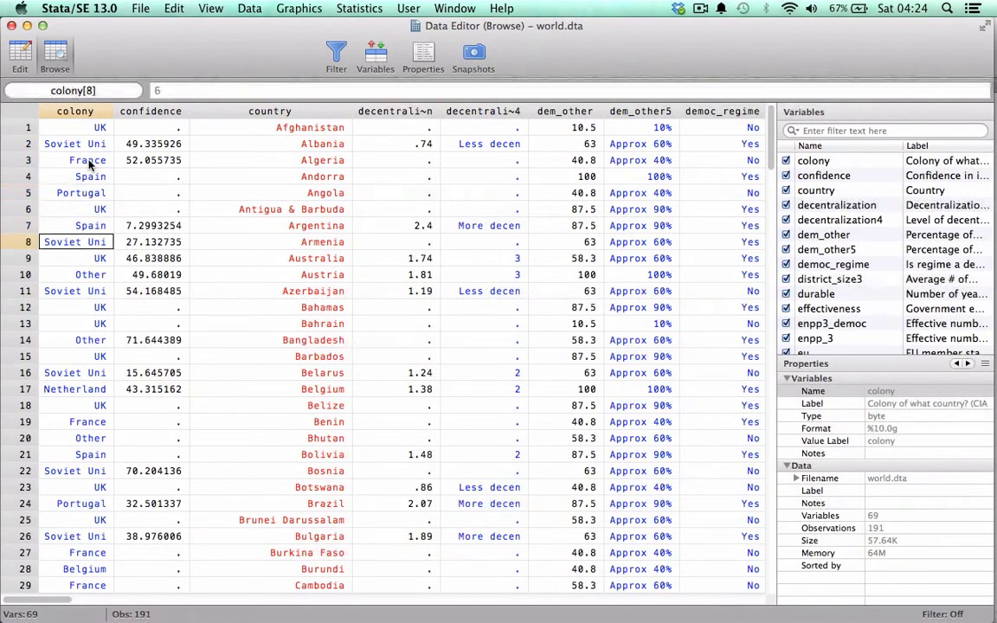
key("Up")
key("Up")
key("Up")
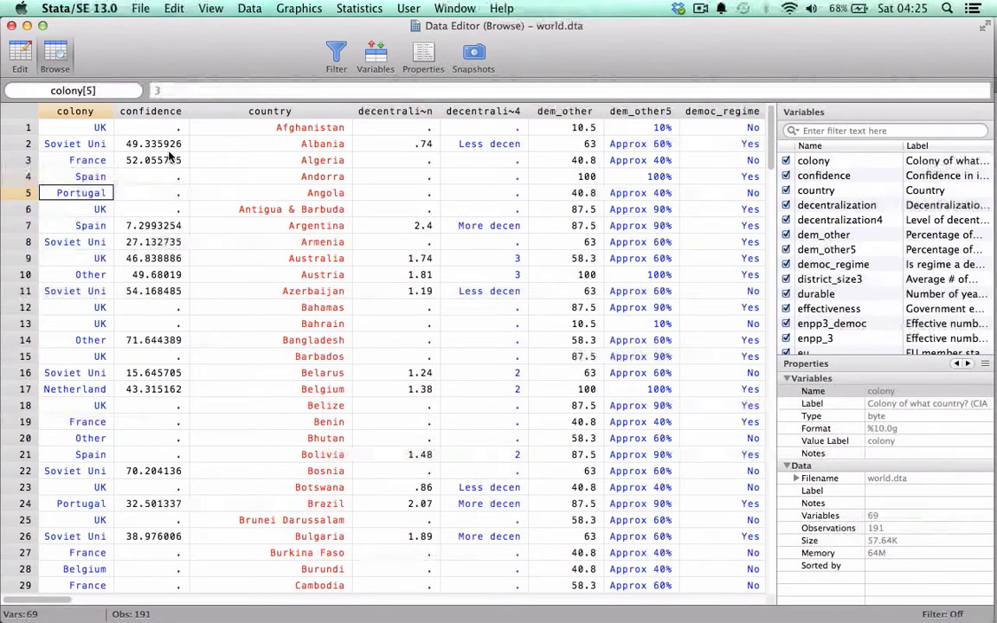
Examine the colony codes of observations 2 and 1, highlighting the stored value of the first observation
left_click(76, 142)
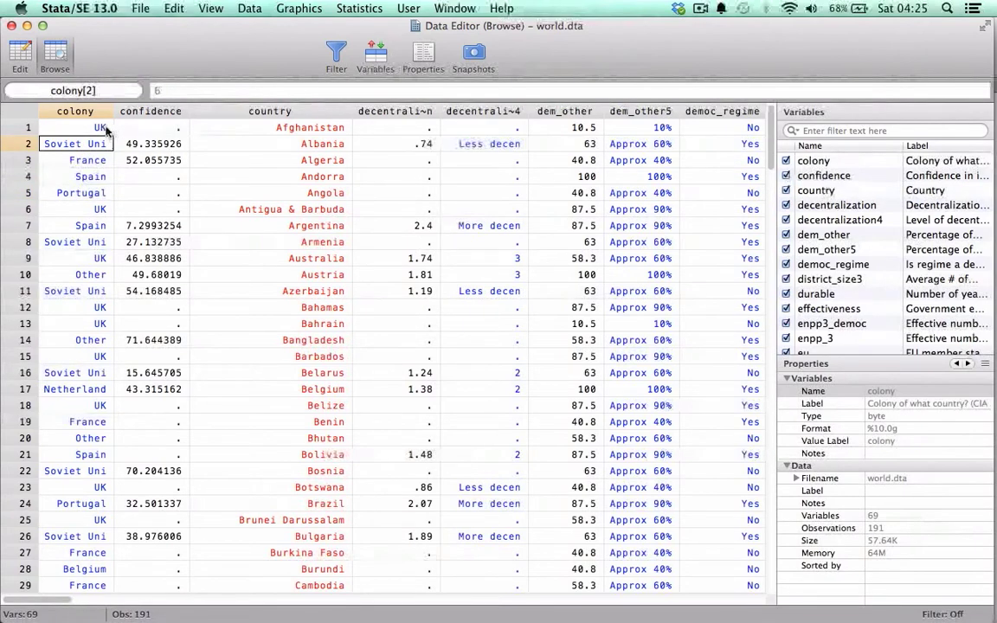
left_click(104, 128)
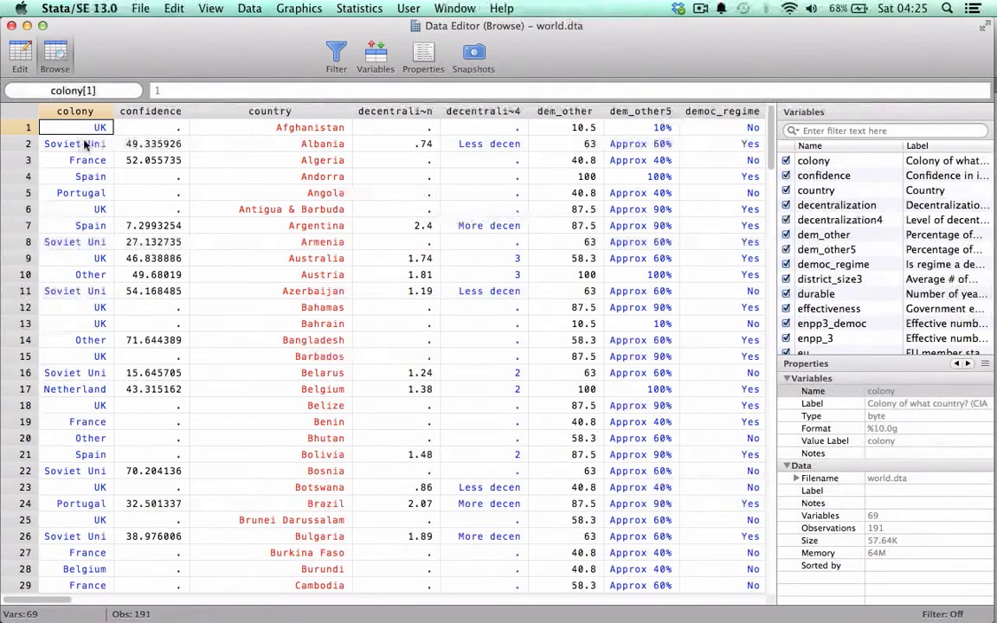
double_click(156, 91)
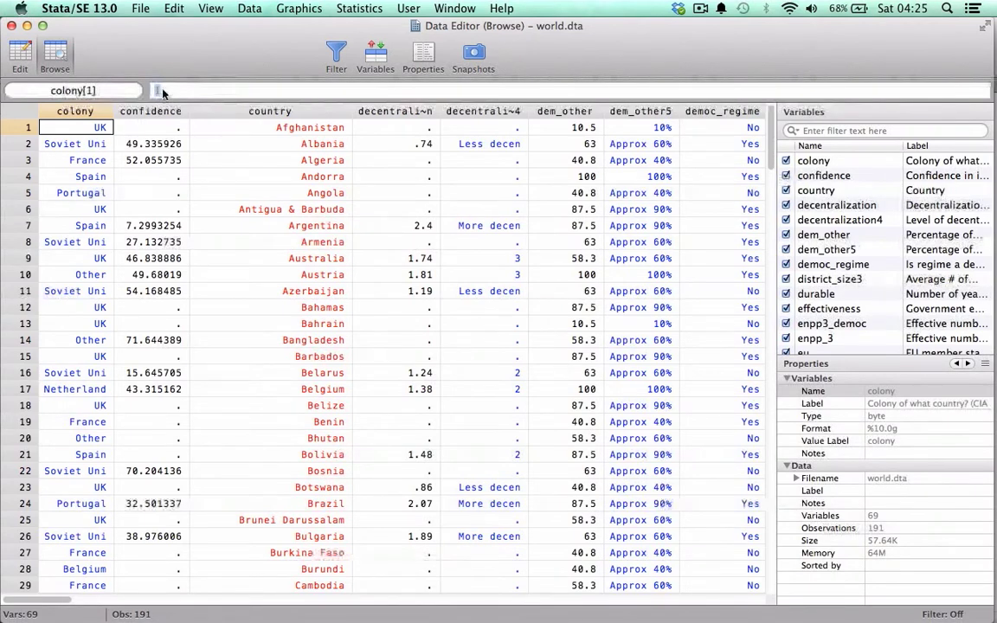
Compare the colony labels with their stored codes from observation 1 down to observation 13, finishing on observation 10
key("Down")
key("Down")
key("Down")
key("Down")
key("Down")
key("Down")
key("Down")
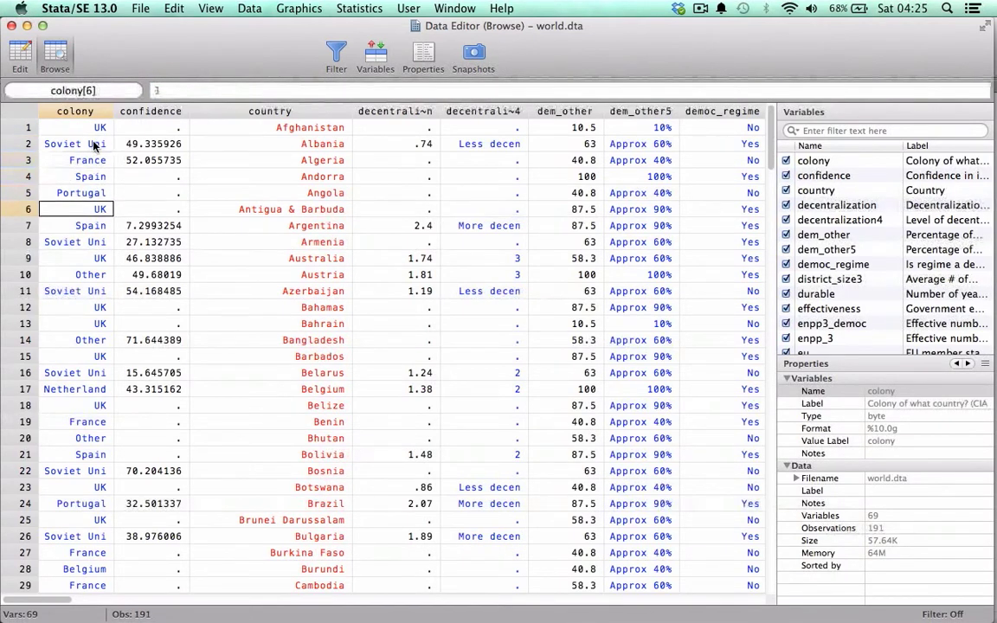
key("Down")
key("Down")
key("Down")
key("Down")
key("Down")
key("Up")
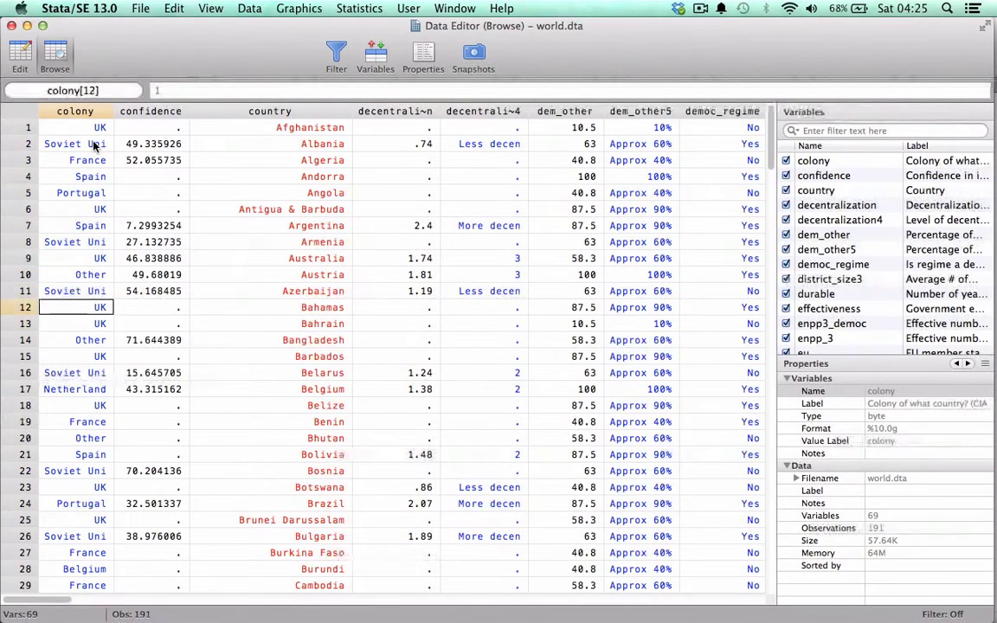
key("Up")
key("Up")
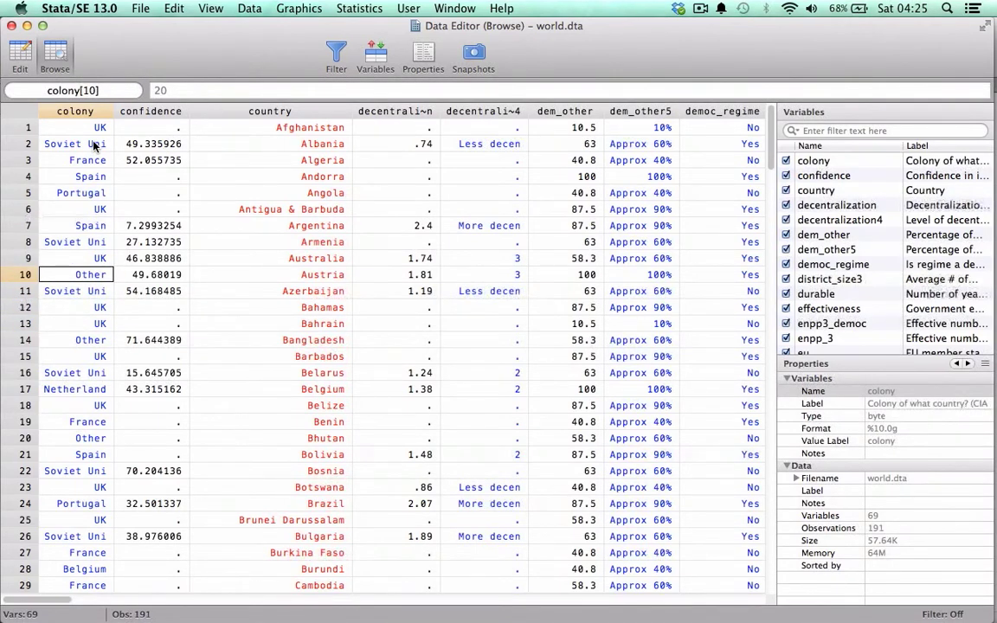
Compare Austria's values from colony to decentralization, and examine the confidence values from observation 10 up to observation 7
key("Right")
key("Right")
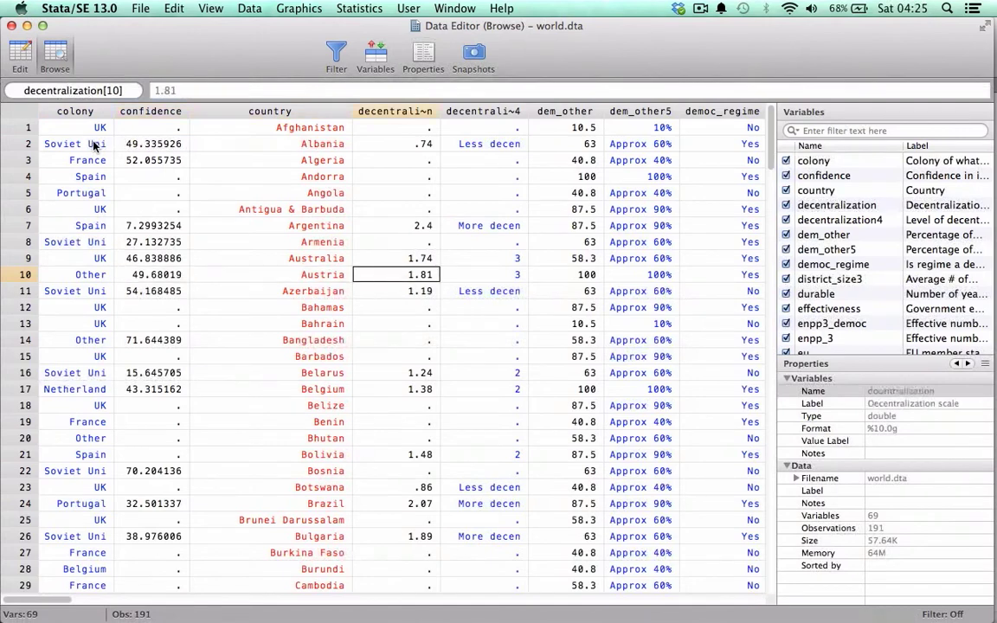
key("Left")
key("Left")
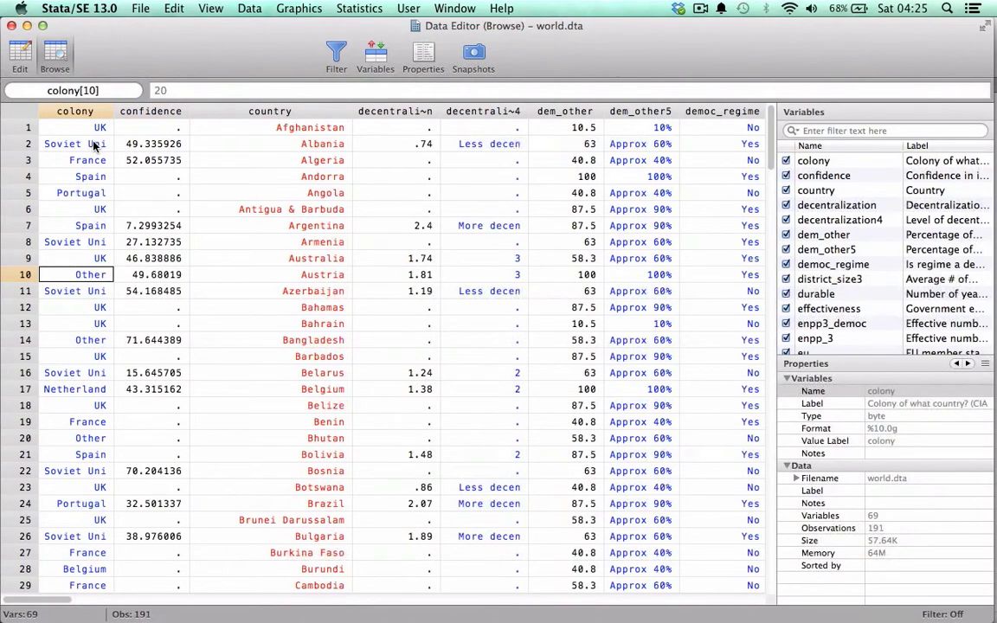
key("Right")
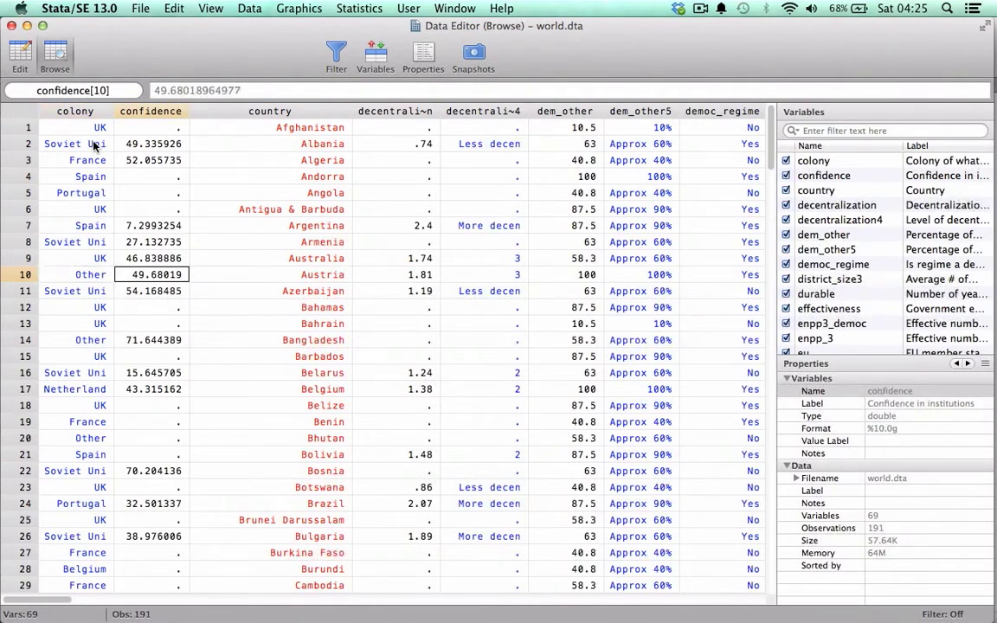
key("Up")
key("Up")
key("Up")
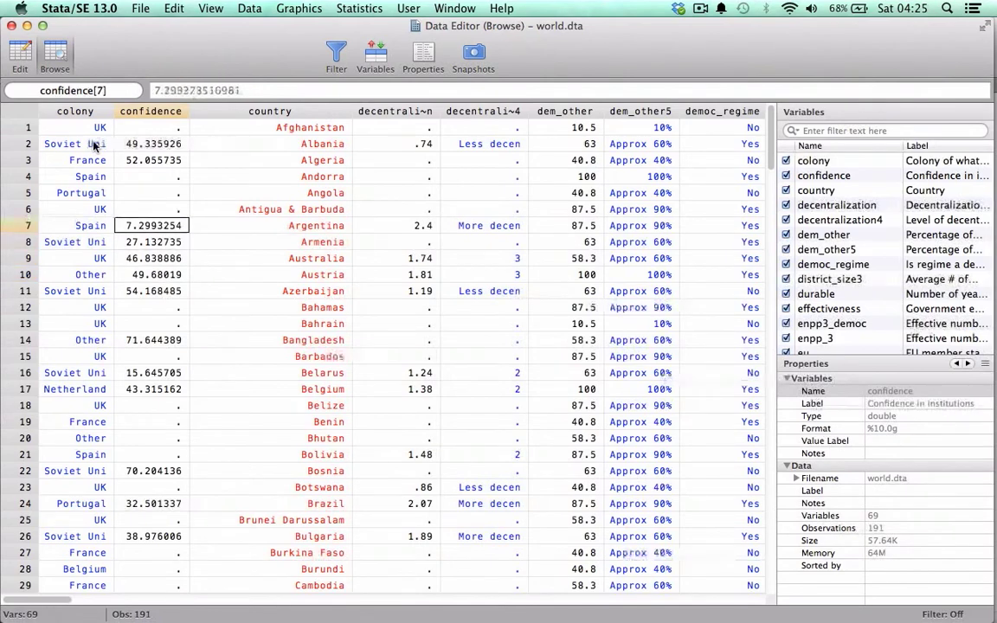
Examine observation 7 across the variables from country to dem_other, and return to its country value
key("Right")
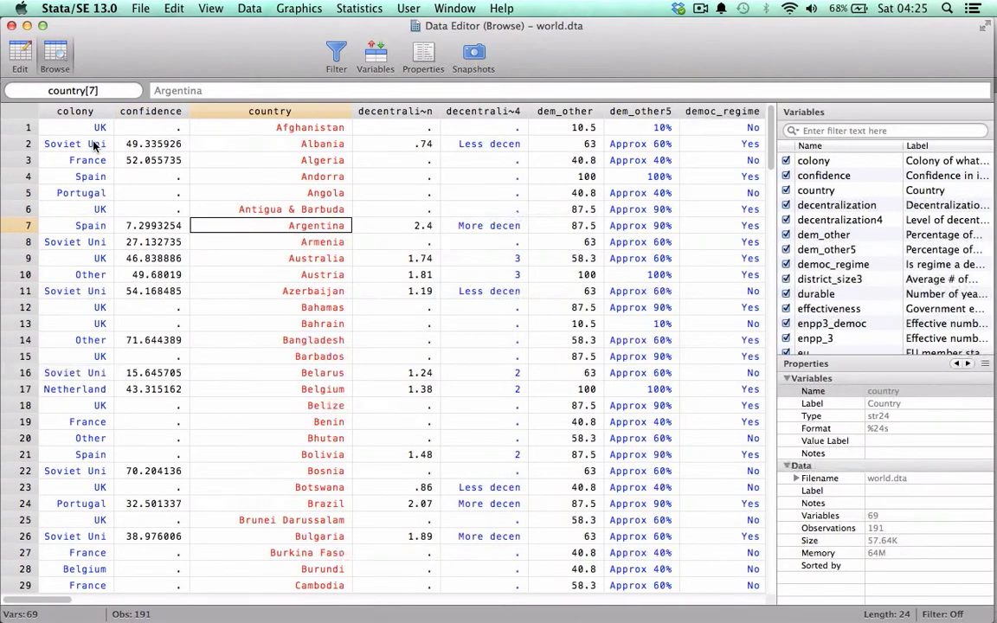
key("Right")
key("Right")
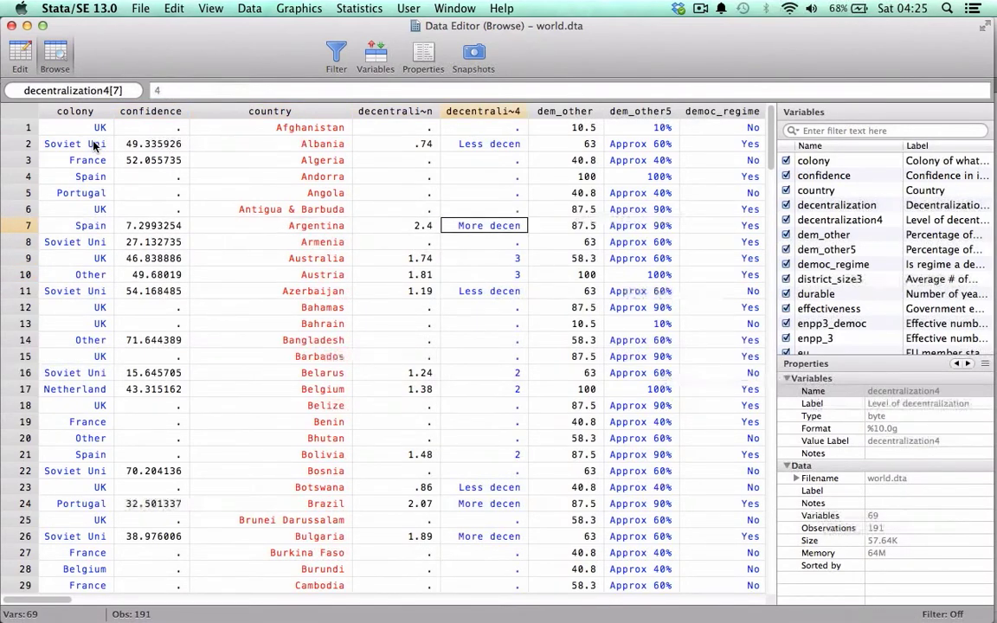
key("Right")
key("Left")
key("Left")
key("Left")
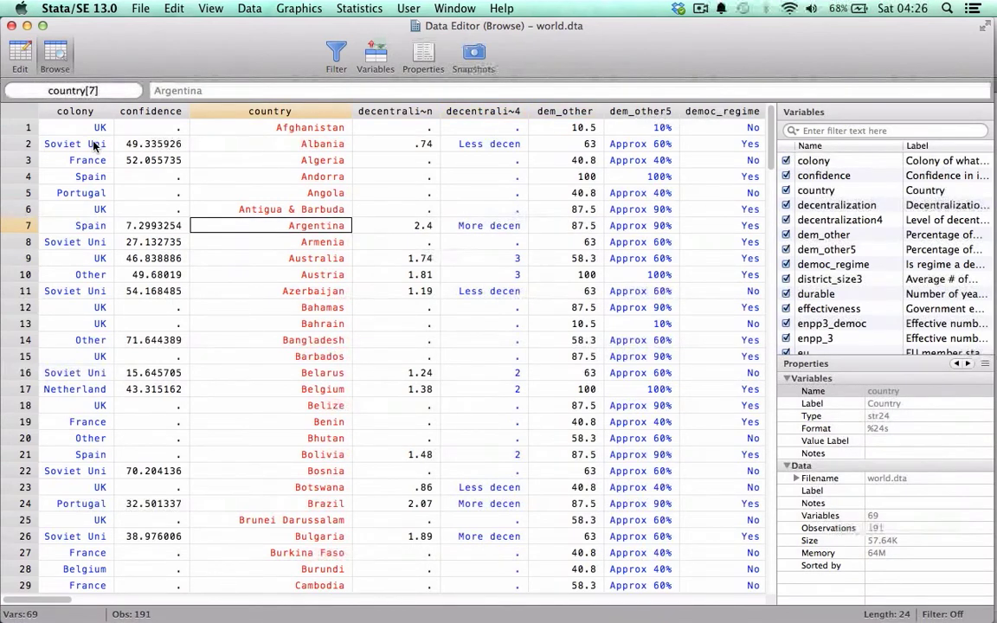
Examine the values of observation 7 across the variables from country through to free_govspend
key("Right")
key("Right")
key("Right")
key("Right")
key("Right")
key("Right")
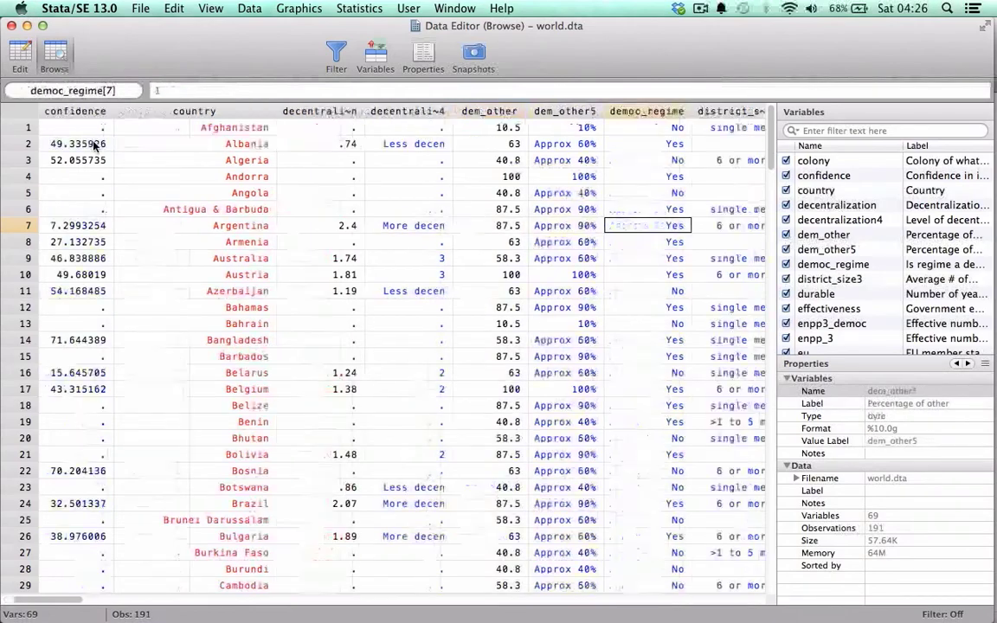
key("Right")
key("Right")
key("Right")
key("Right")
key("Right")
key("Right")
key("Right")
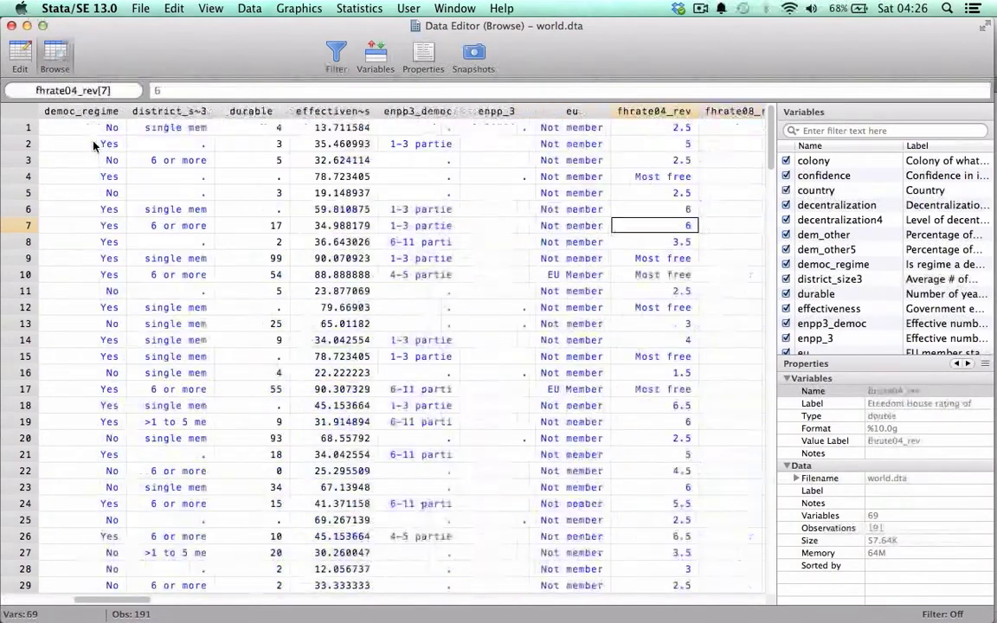
key("Right")
key("Right")
key("Right")
key("Right")
key("Right")
key("Right")
key("Right")
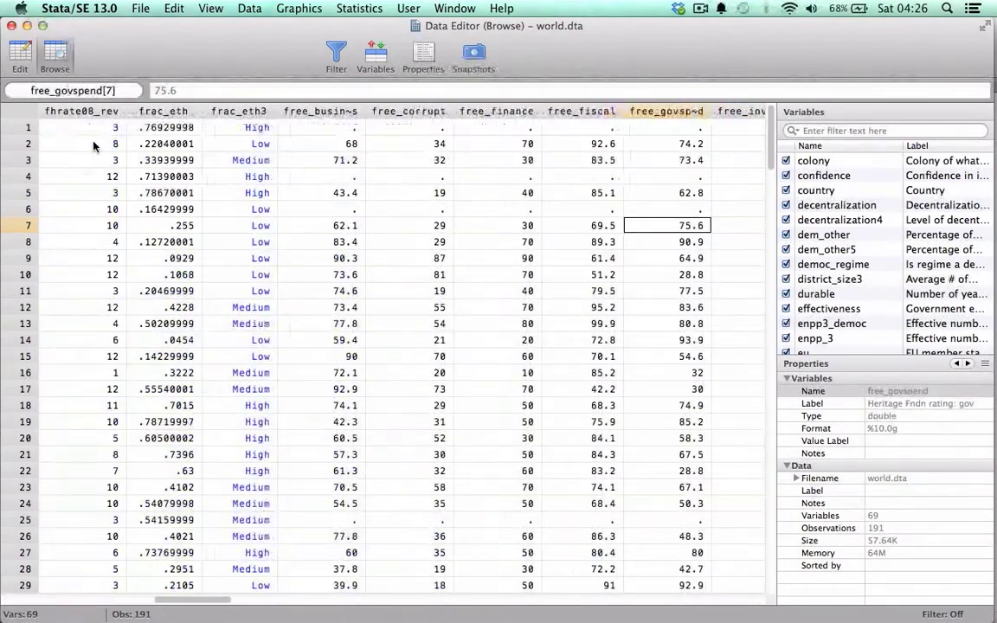
Select all variables in the variable list and hide them from the data grid
left_click(809, 161)
scroll(829, 209, "down", 20)
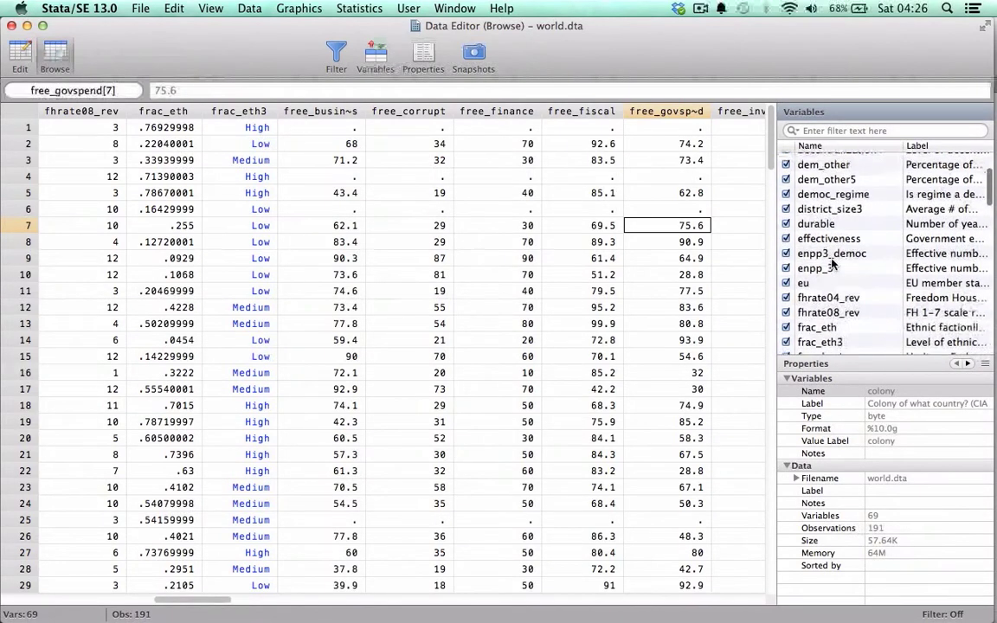
scroll(832, 263, "down", 10)
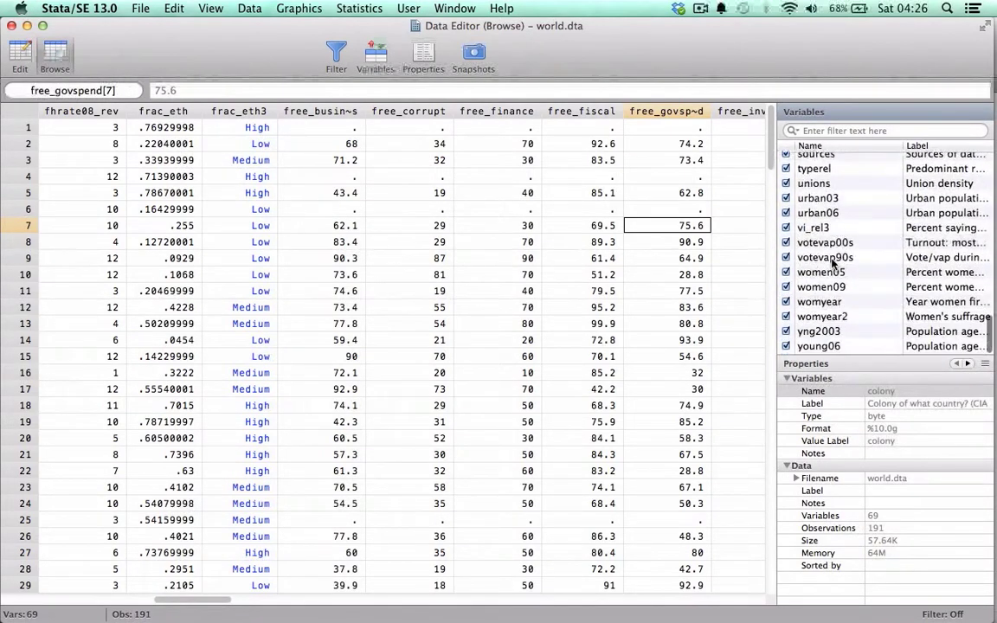
key("super+a")
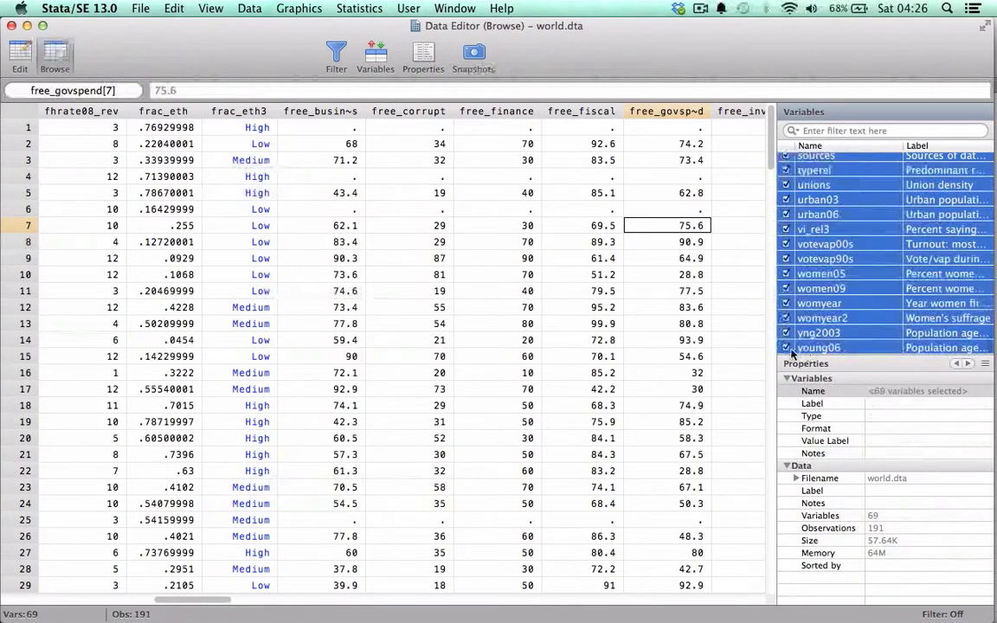
left_click(785, 347)
left_click(836, 262)
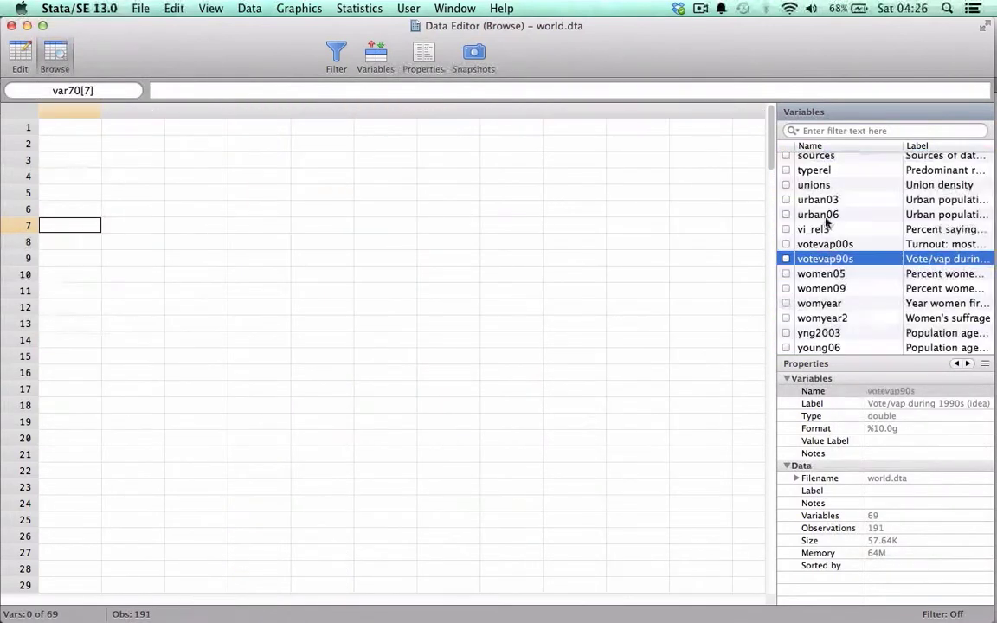
Show the gdp_10_thou variable in the data grid
scroll(827, 225, "up", 15)
scroll(826, 216, "down", 4)
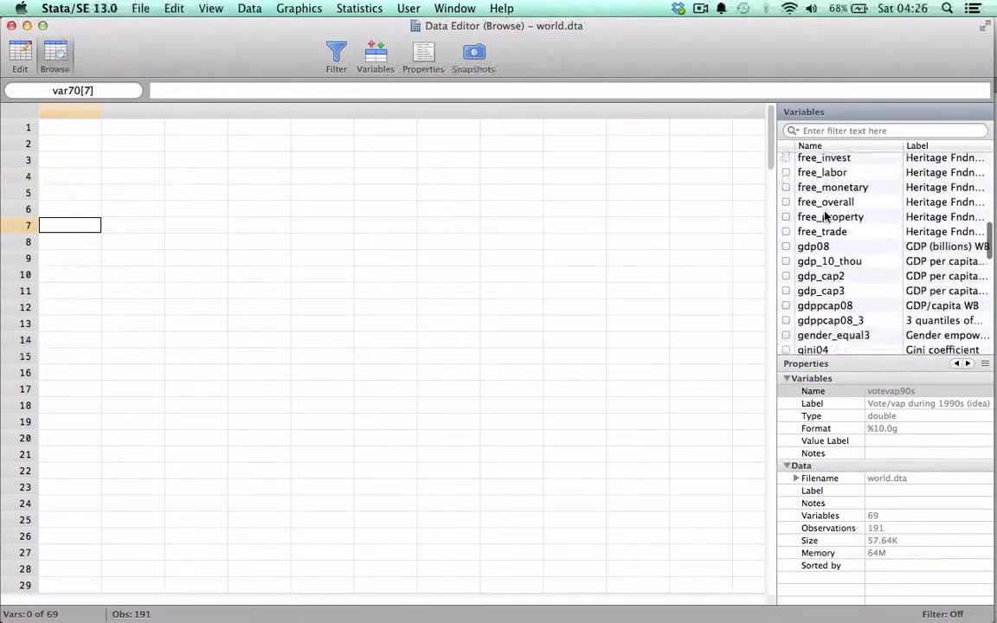
left_click(784, 240)
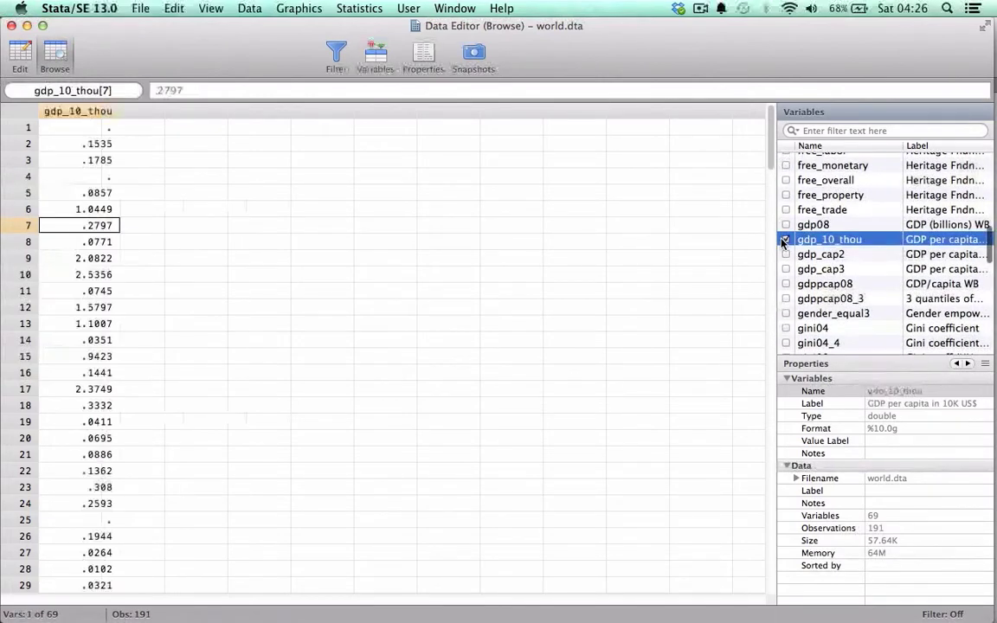
Show the country variable in the data grid alongside gdp_10_thou
scroll(829, 229, "up", 8)
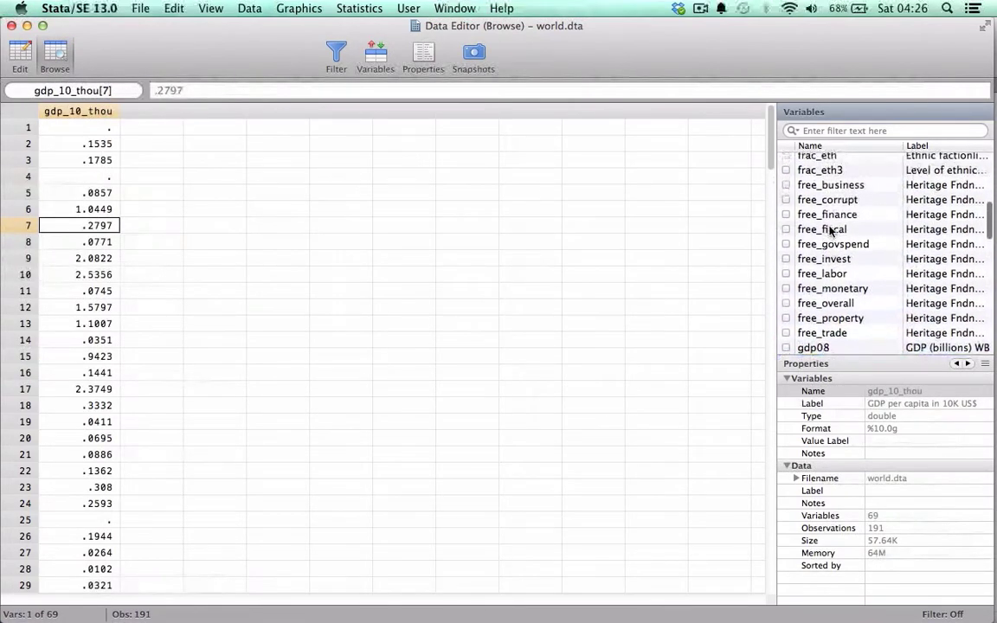
scroll(829, 229, "up", 1)
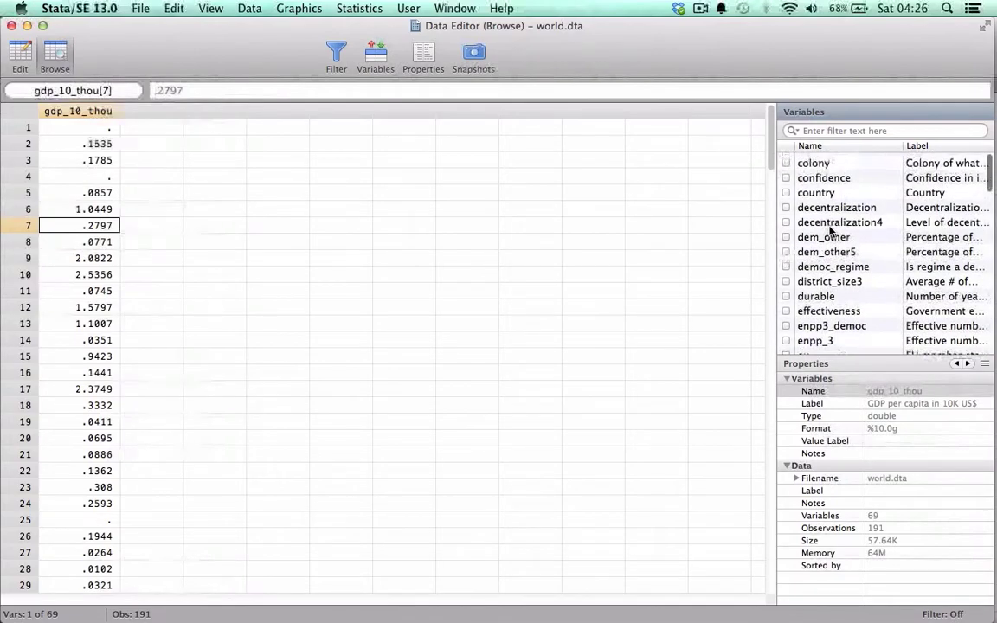
left_click(786, 190)
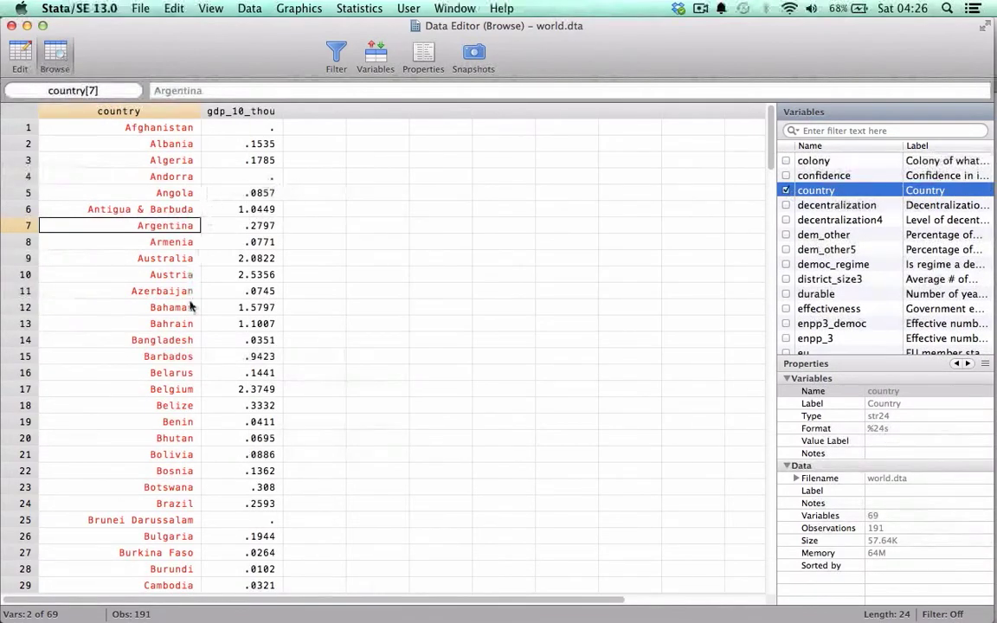
Look through the countries' gdp_10_thou values and the full list of variables available to show or hide
scroll(173, 308, "down", 7)
scroll(191, 306, "down", 5)
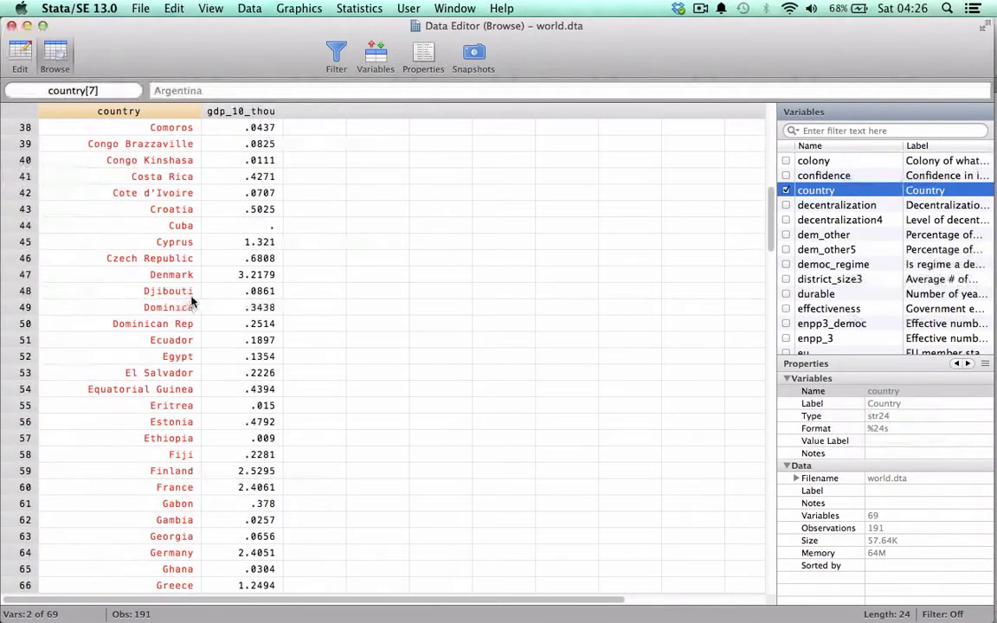
key("super+plus")
key("super+minus")
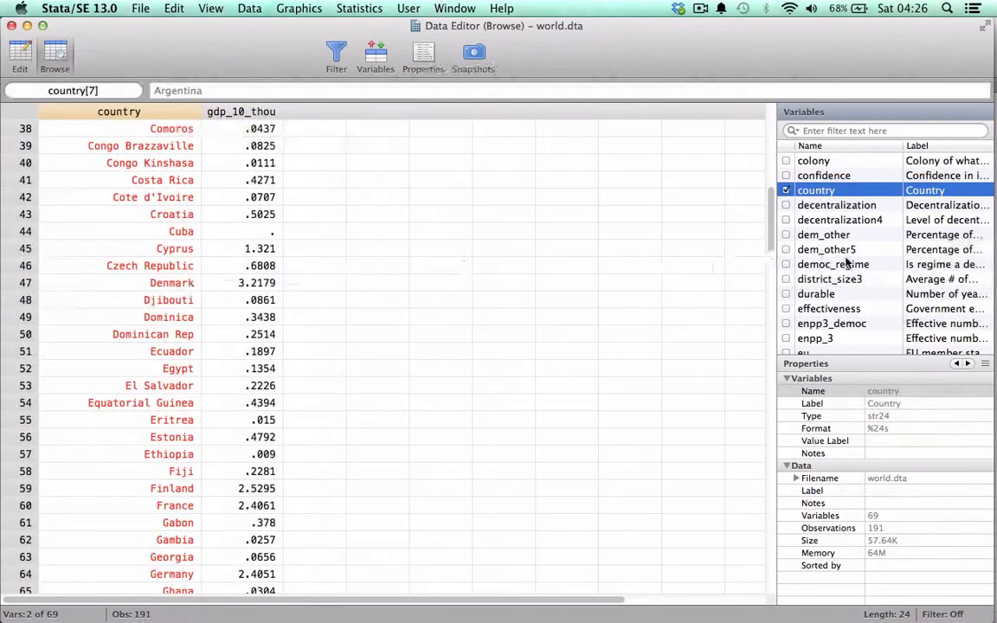
scroll(848, 277, "down", 10)
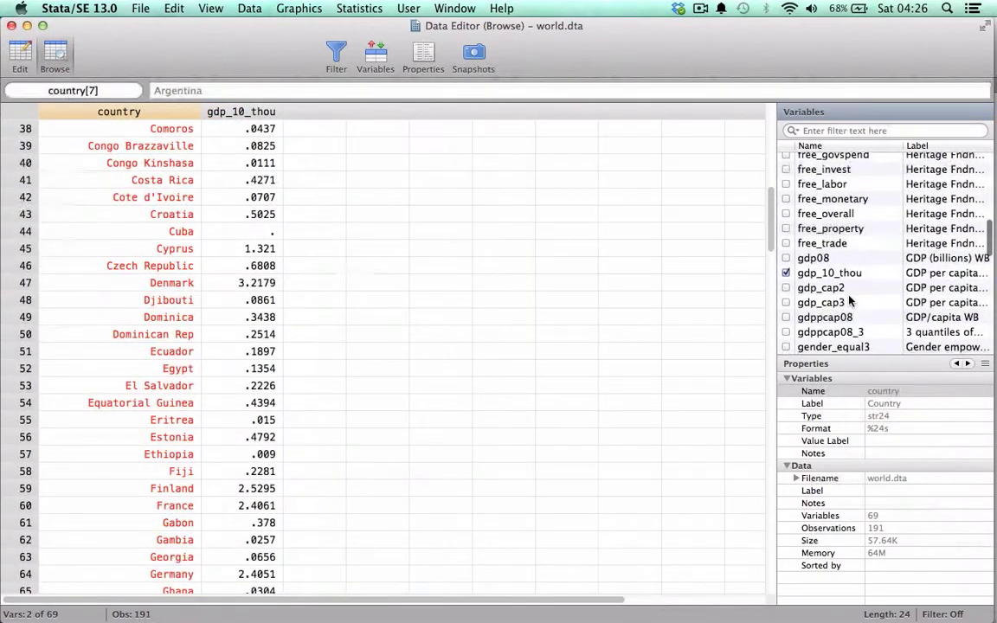
scroll(848, 300, "down", 6)
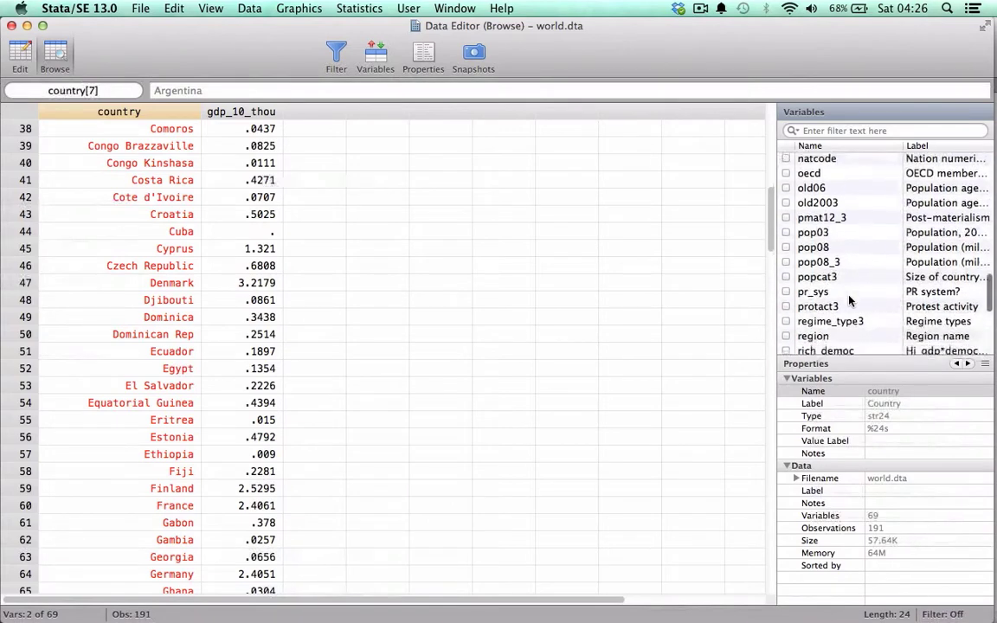
scroll(849, 300, "down", 5)
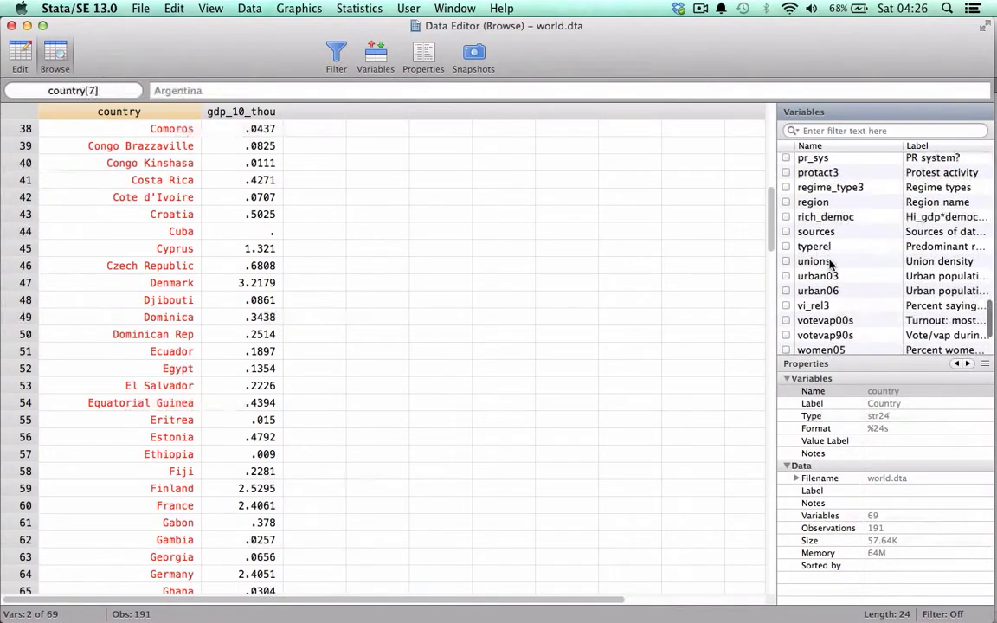
scroll(819, 271, "up", 20)
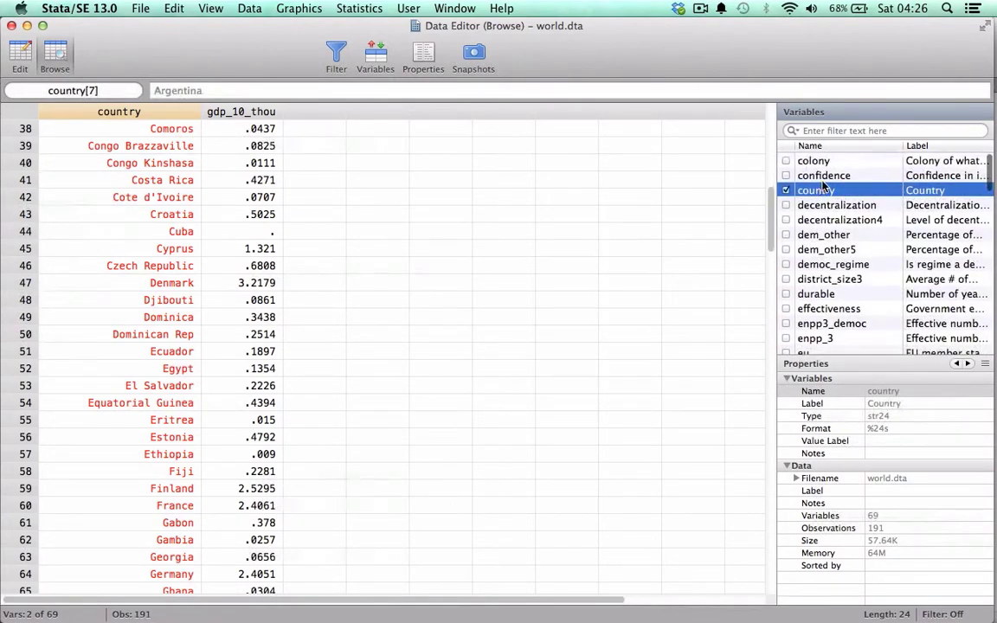
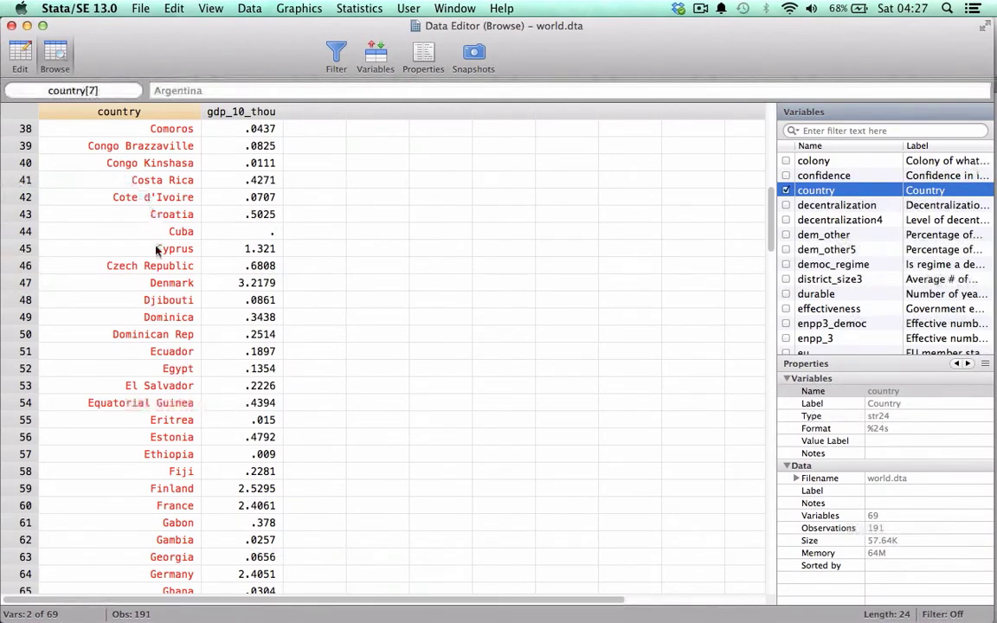
Look through the country names down to the last observation, selecting the St. Vincent & Grenadine cell on the way
scroll(156, 250, "down", 7)
scroll(156, 250, "down", 18)
scroll(156, 250, "up", 3)
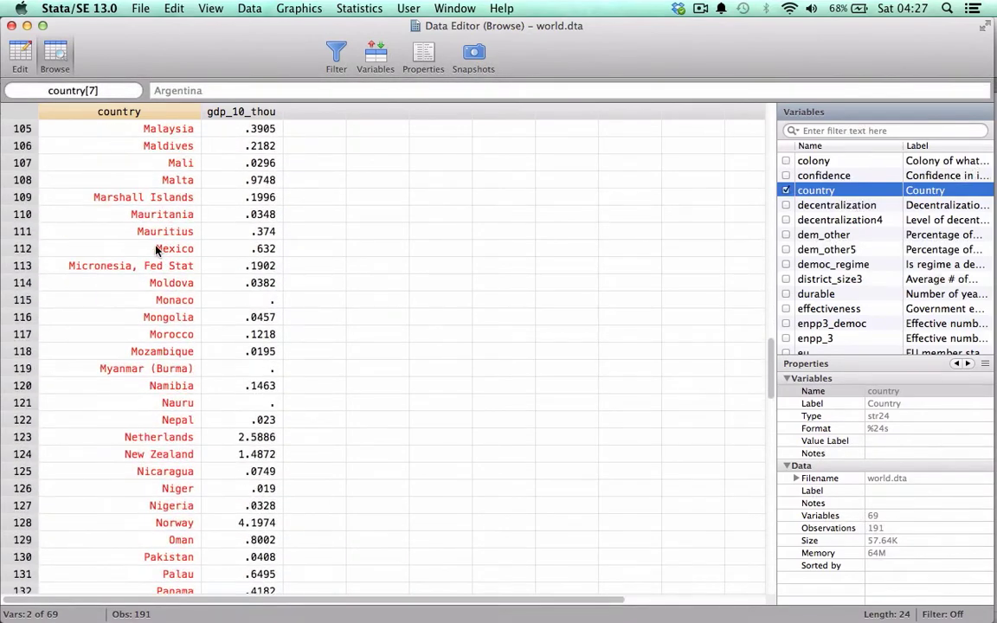
scroll(155, 250, "down", 2)
scroll(156, 250, "down", 14)
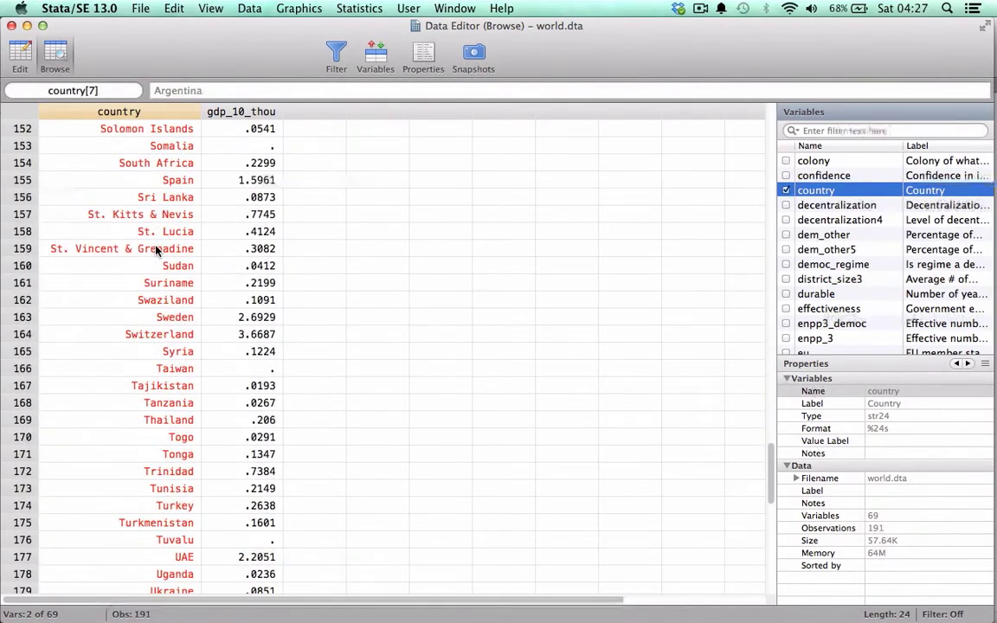
left_click(134, 251)
scroll(134, 249, "down", 10)
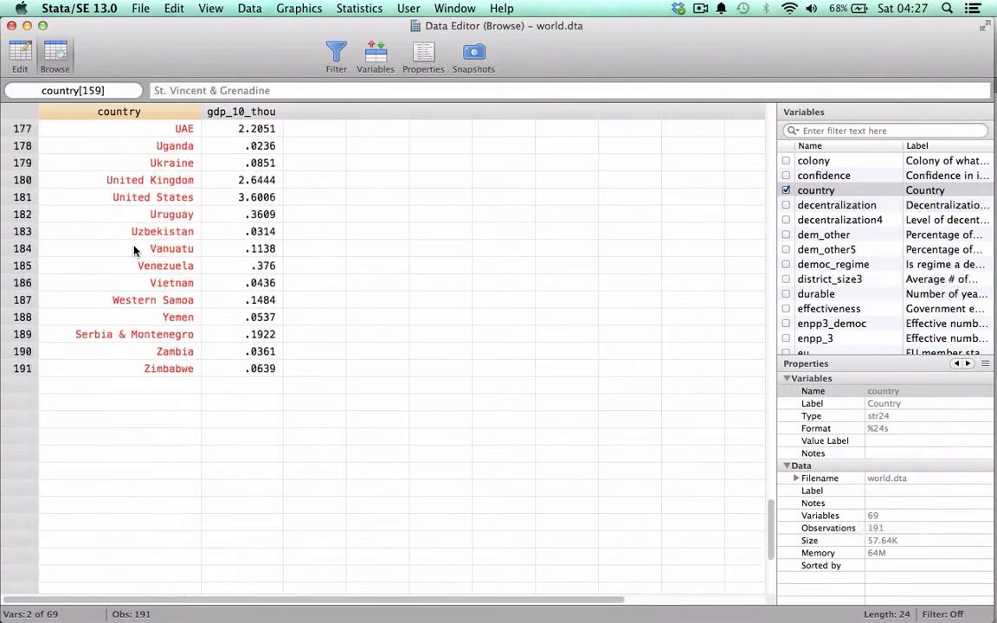
Check the storage type of the country variable in its properties and return to the first observations
scroll(134, 249, "up", 10)
scroll(113, 242, "up", 1)
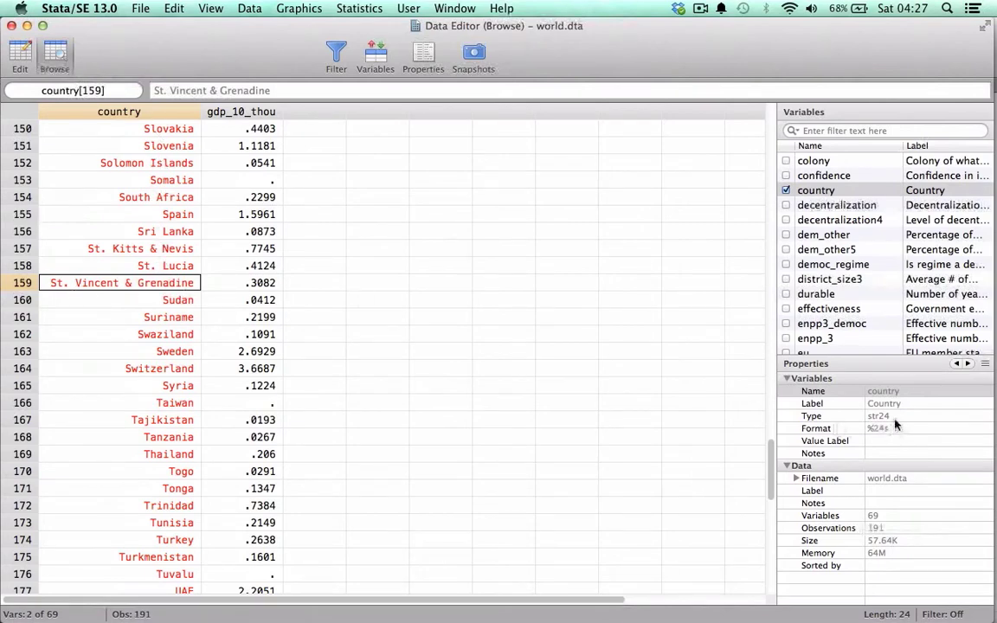
scroll(163, 303, "up", 5)
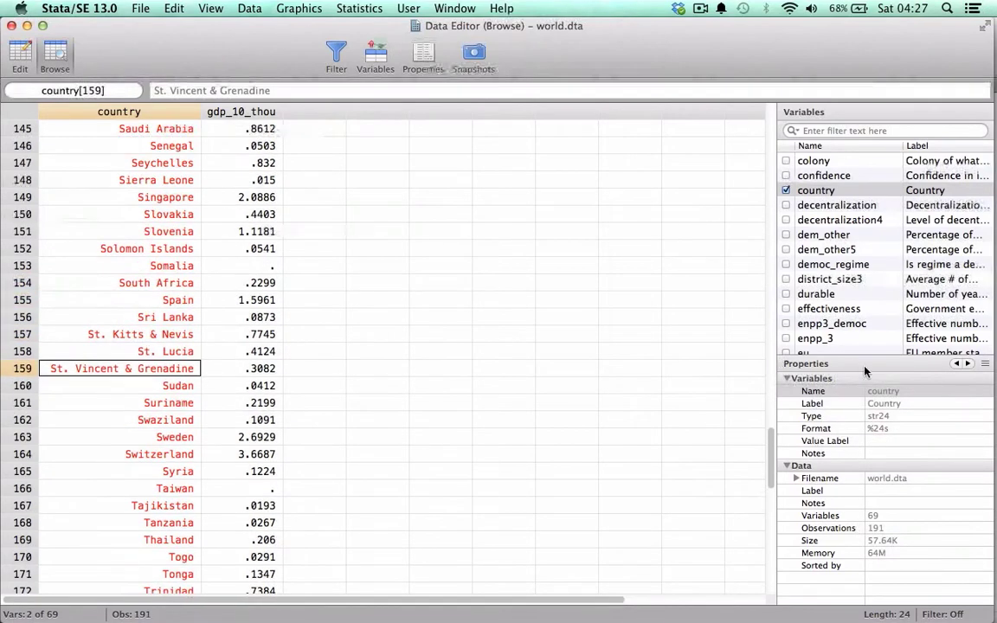
left_click(883, 417)
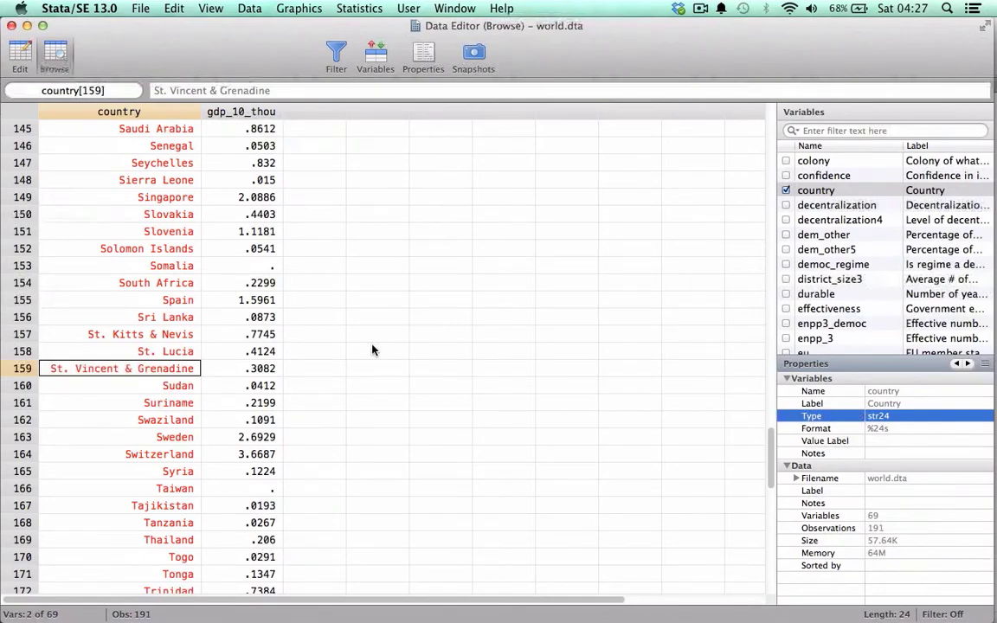
scroll(372, 350, "up", 15)
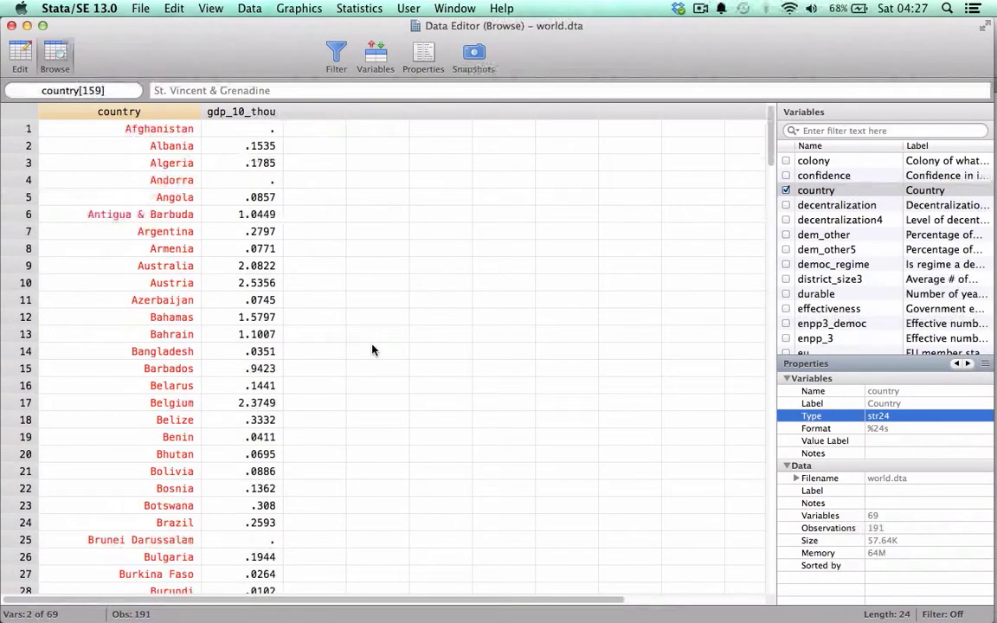
Switch the Data Editor to edit mode and select Albania's gdp_10_thou cell, followed by the empty cell beside it
left_click(20, 57)
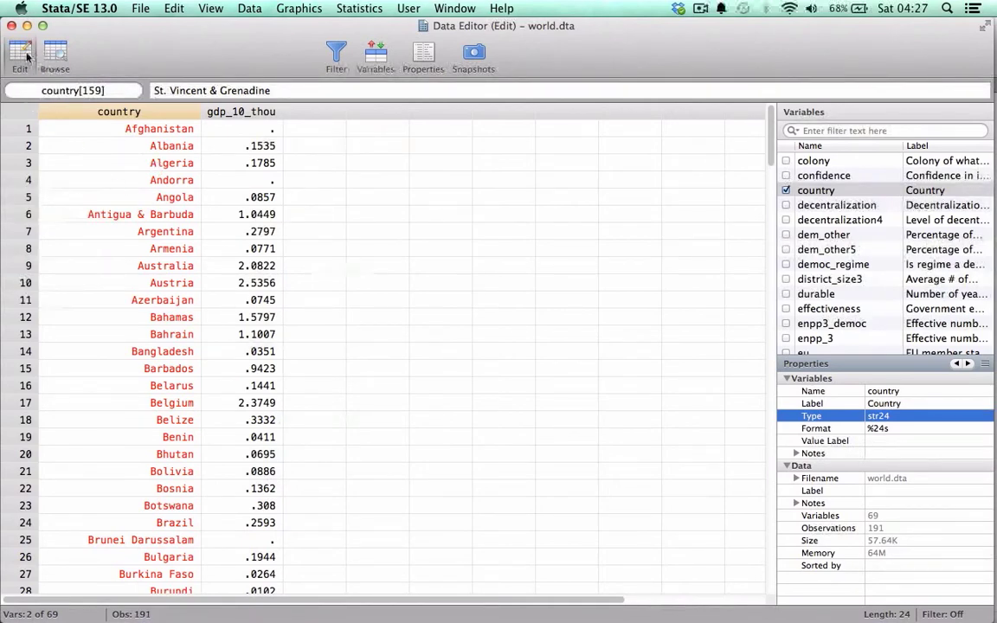
left_click(269, 147)
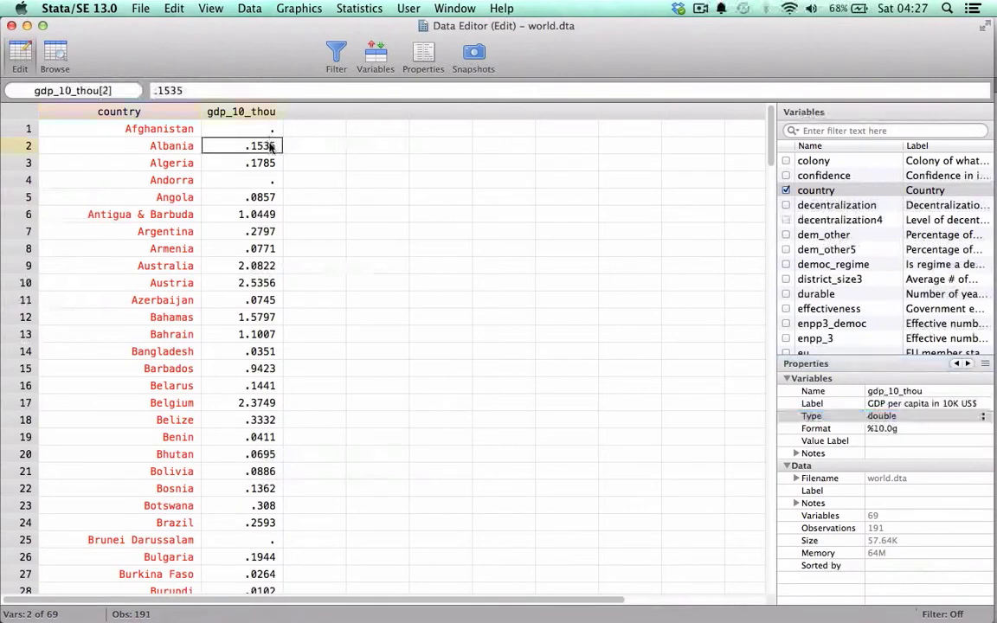
left_click(307, 132)
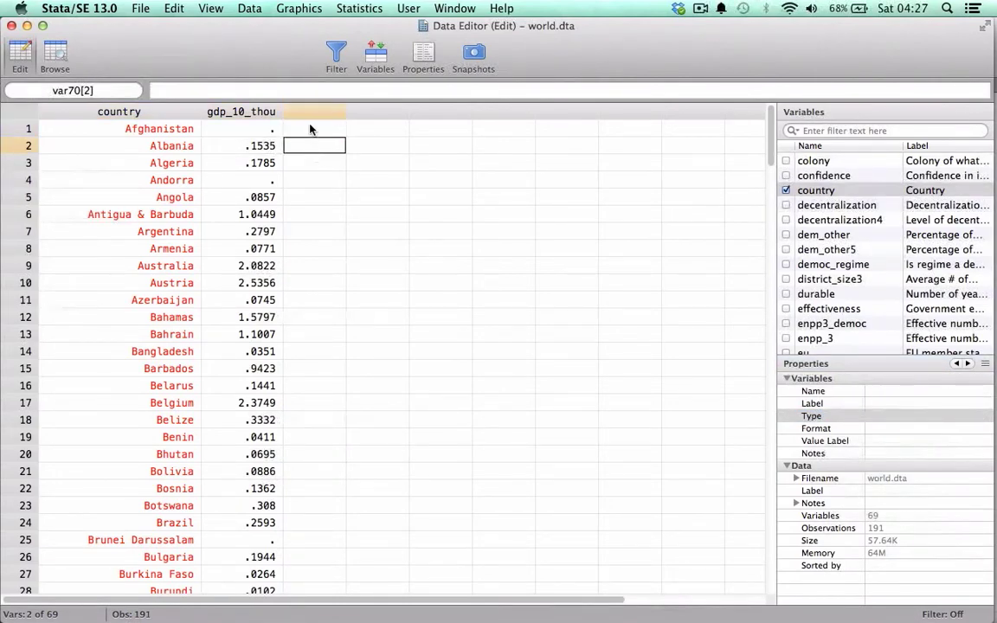
type("7")
Select several country cells in turn, including Bahrain, Barbados and Antigua & Barbuda, to view their editable contents
left_click(178, 198)
left_click(168, 300)
left_click(165, 334)
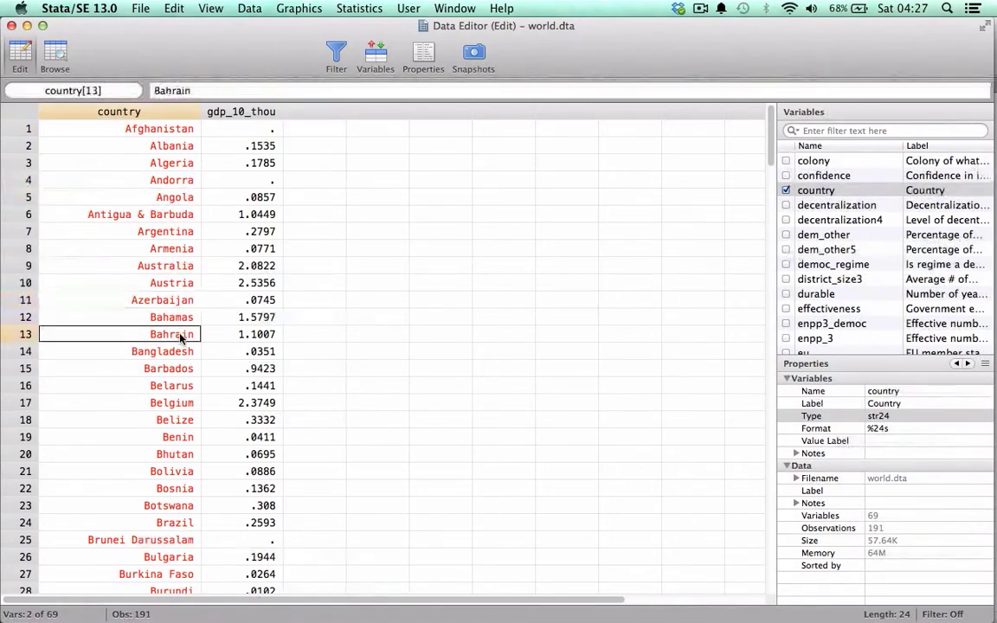
left_click(169, 370)
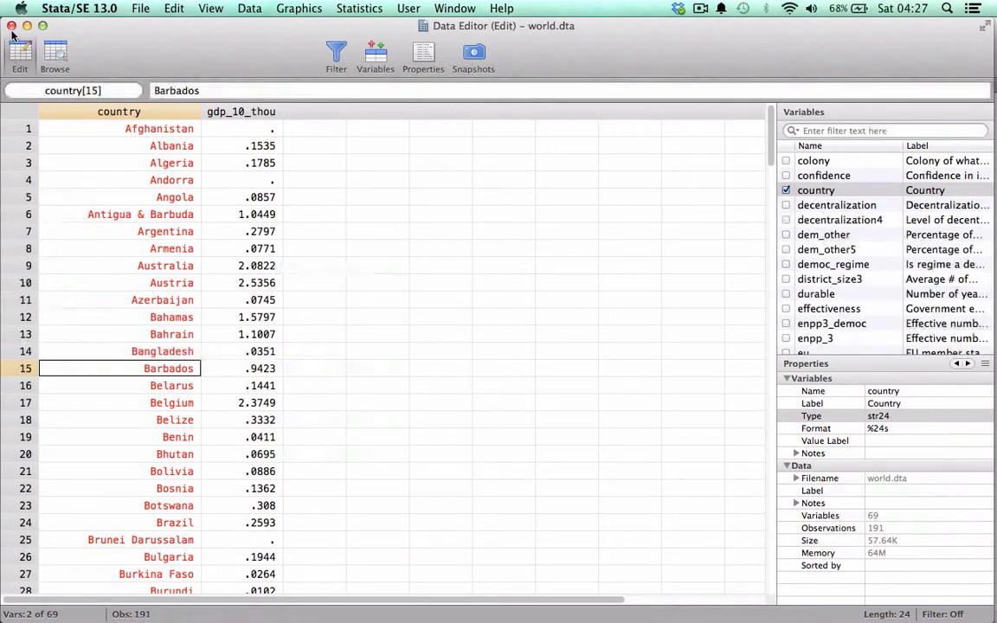
left_click(181, 216)
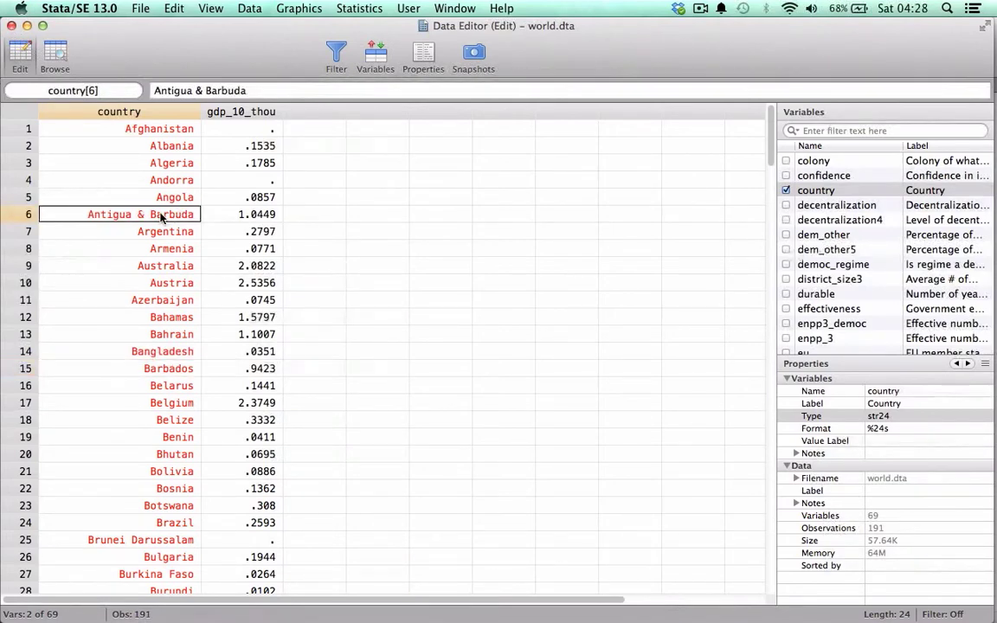
Close the Data Editor and bring the ec114_lab1 do-file to the front
left_click(12, 29)
key("ctrl+Down")
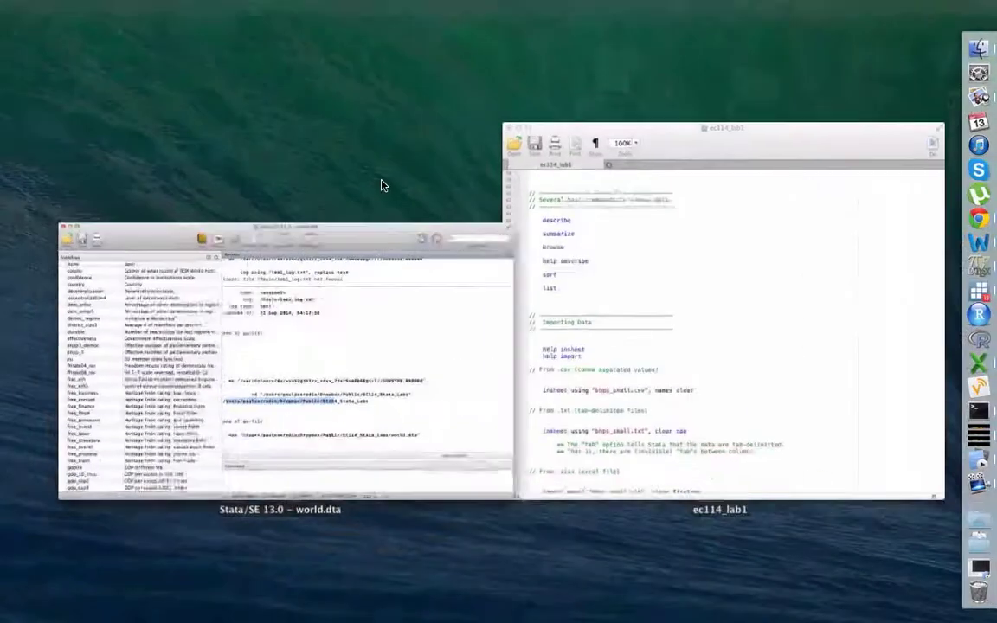
left_click(611, 288)
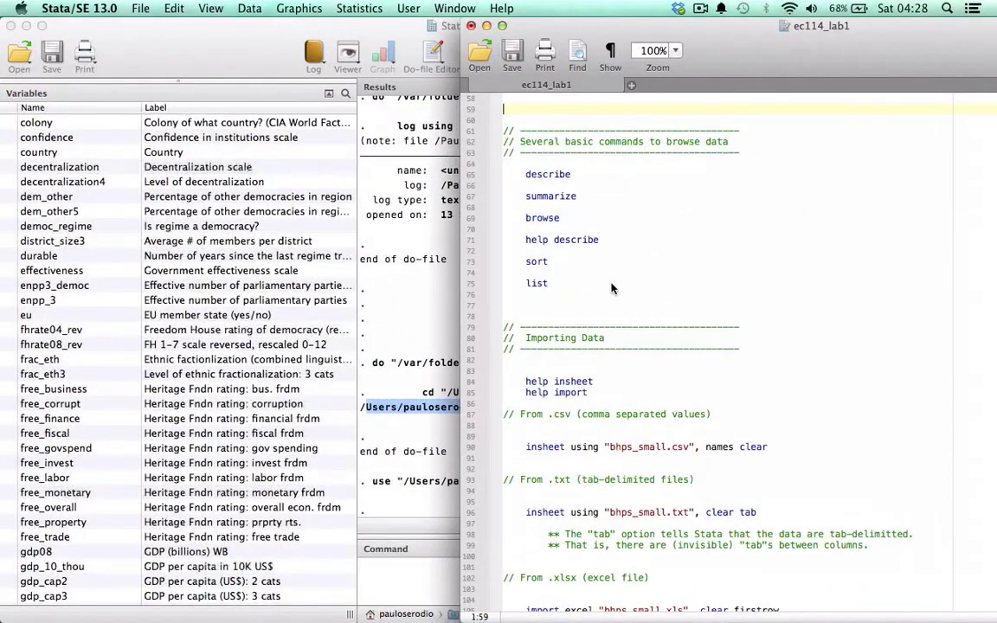
Run the block comment describing the two datasets from the do-file, including its opening /* and closing */ markers
scroll(611, 288, "up", 2)
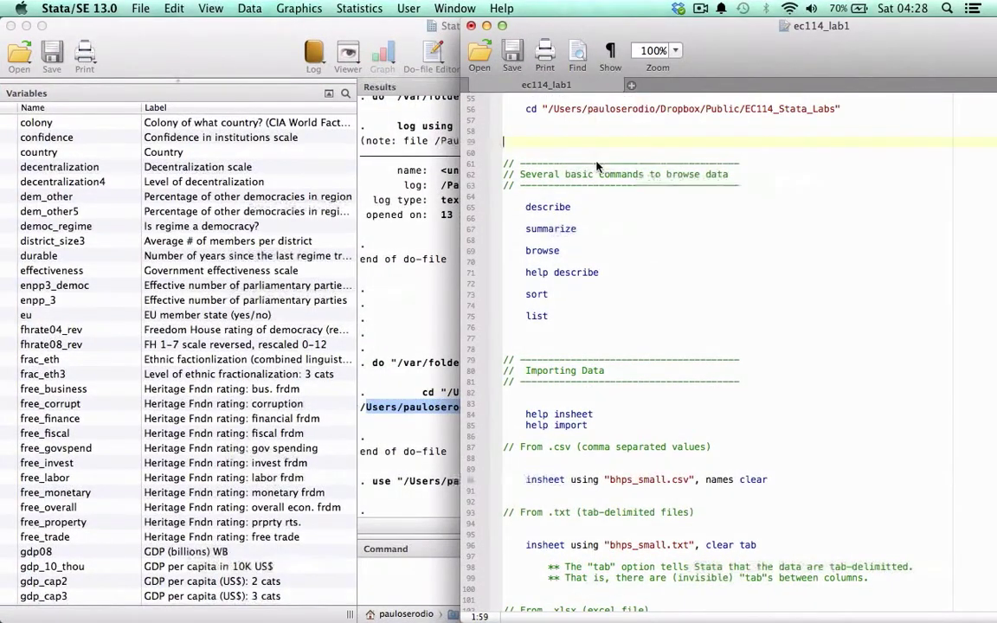
scroll(596, 166, "up", 10)
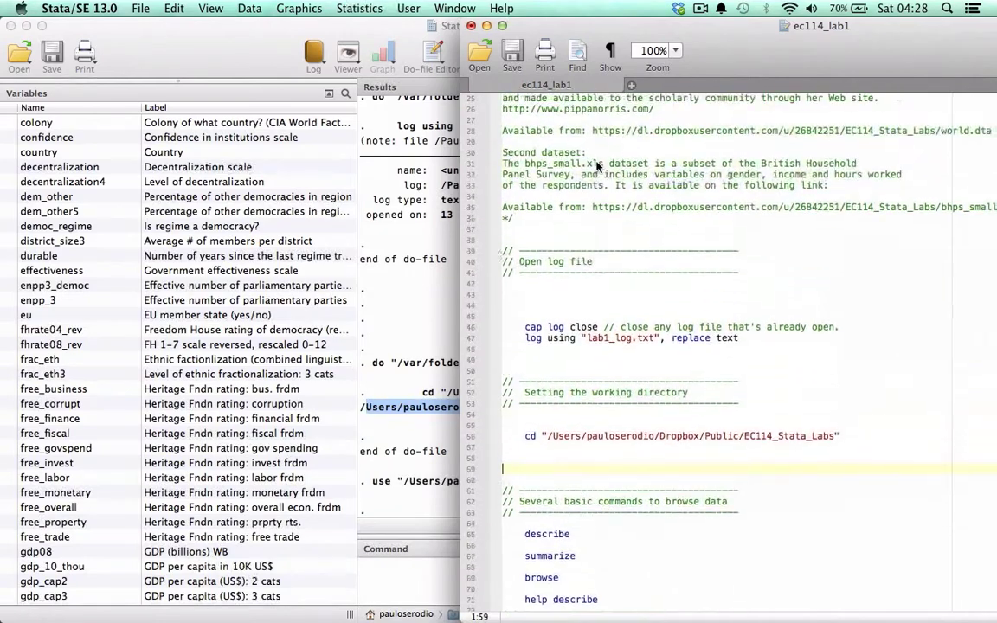
scroll(597, 166, "down", 3)
left_click_drag(507, 174, 524, 347)
scroll(554, 172, "up", 6)
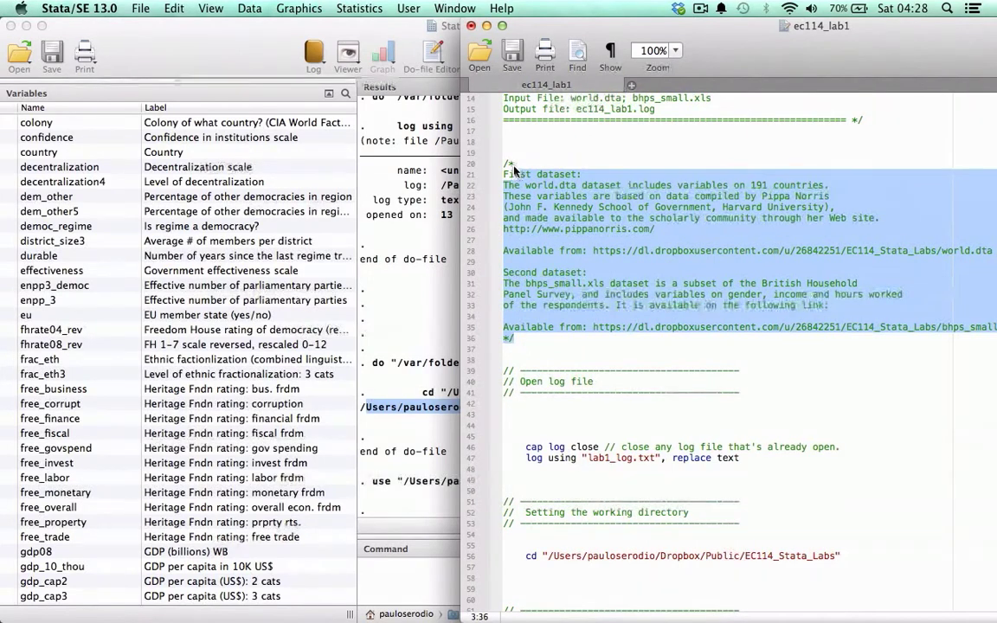
left_click_drag(485, 162, 511, 218)
left_click_drag(505, 164, 536, 346)
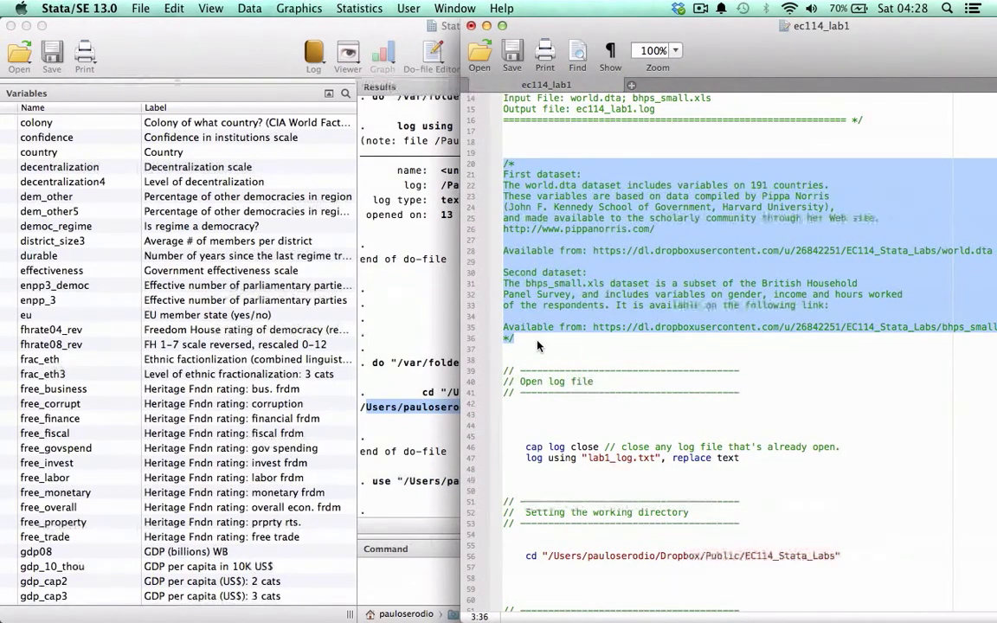
left_click_drag(561, 33, 668, 29)
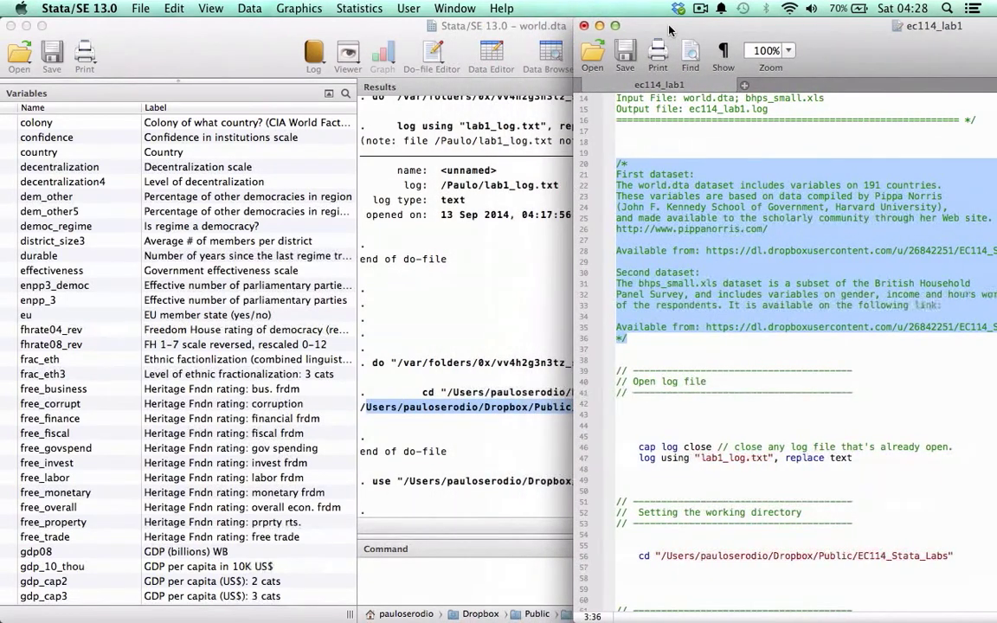
key("super+shift+d")
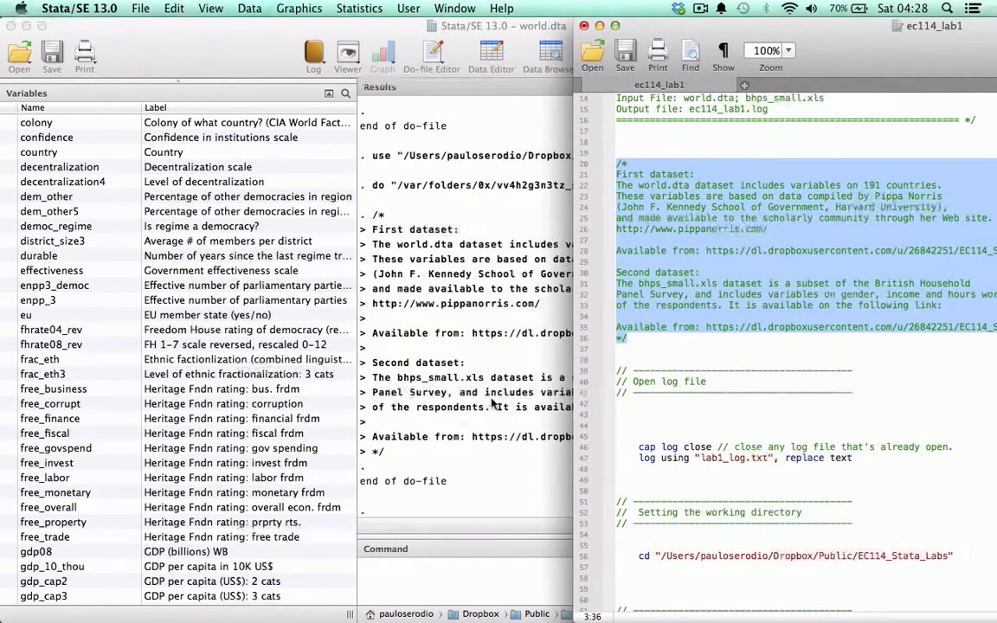
Highlight the dataset description text inside the comment markers and move the do-file window further over the Results window
left_click(680, 205)
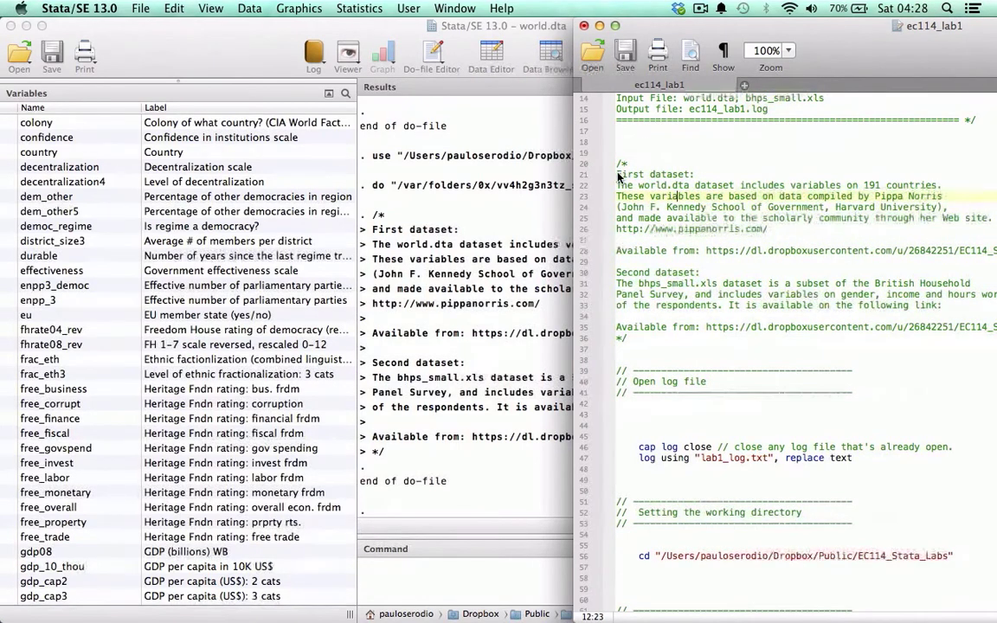
left_click_drag(616, 173, 651, 335)
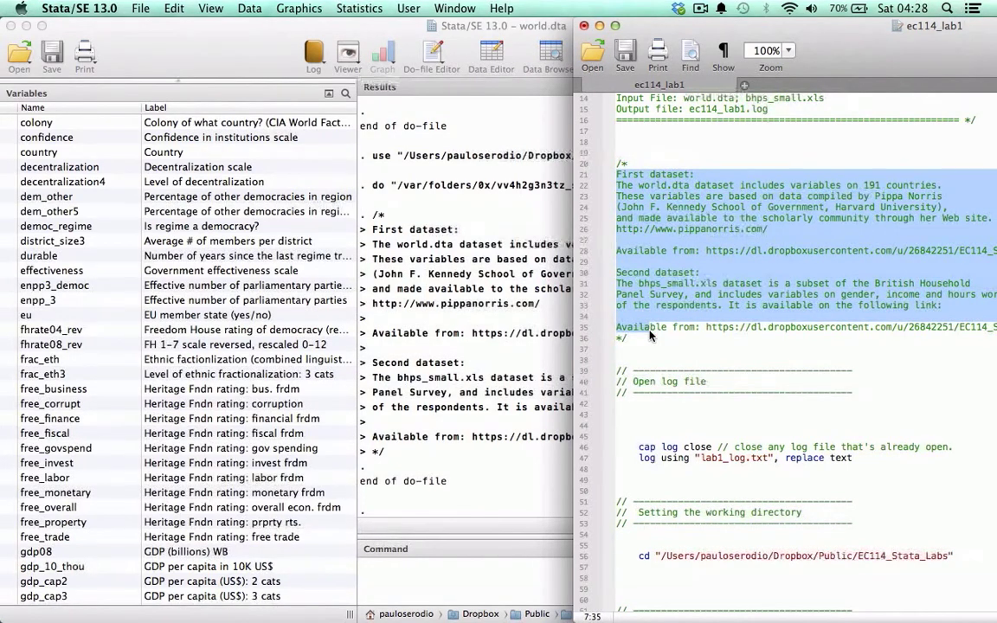
left_click_drag(668, 19, 579, 5)
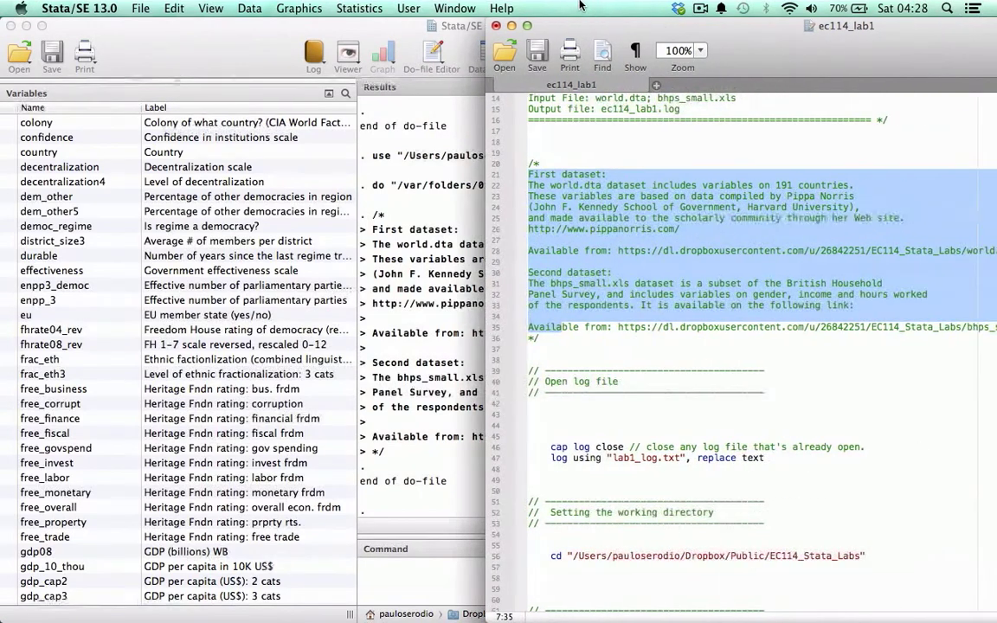
Highlight the "Open log file" and "Setting the working directory" comment headings while reading down to the basic data browsing commands
scroll(549, 271, "down", 5)
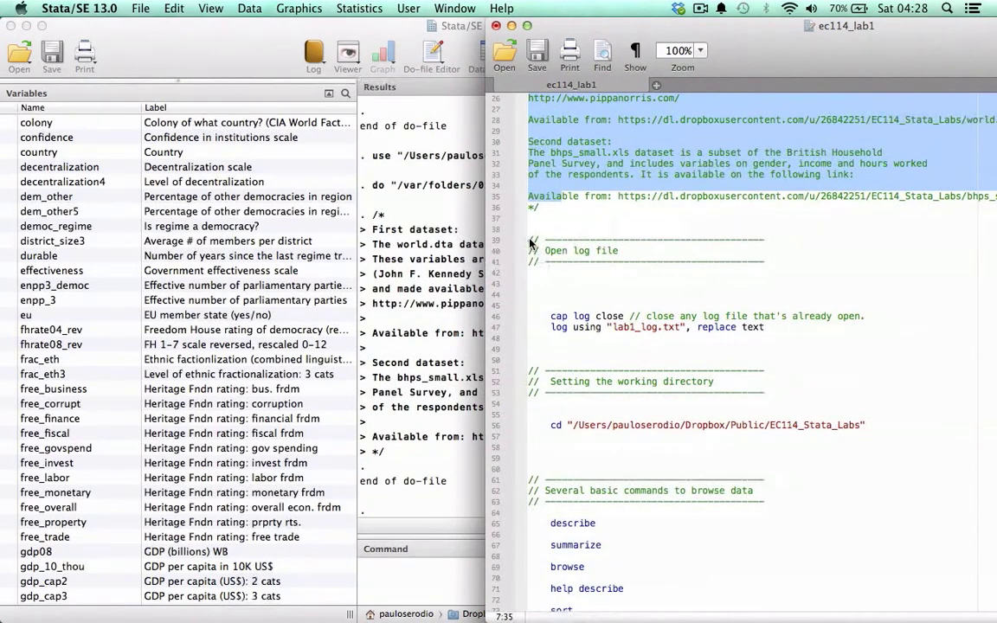
left_click_drag(531, 245, 531, 275)
scroll(531, 281, "down", 5)
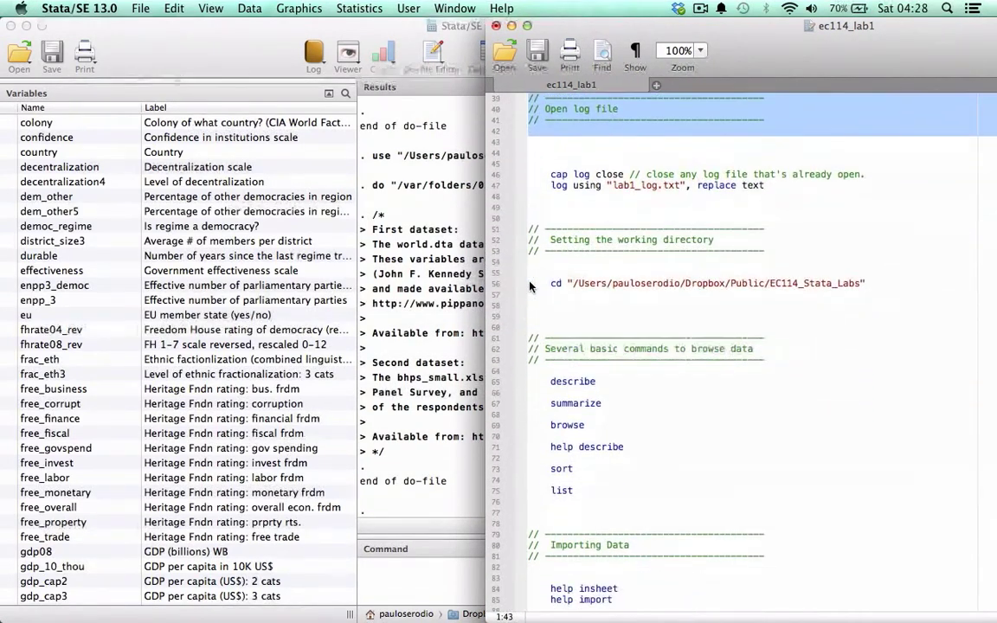
left_click_drag(496, 225, 496, 244)
scroll(548, 264, "down", 2)
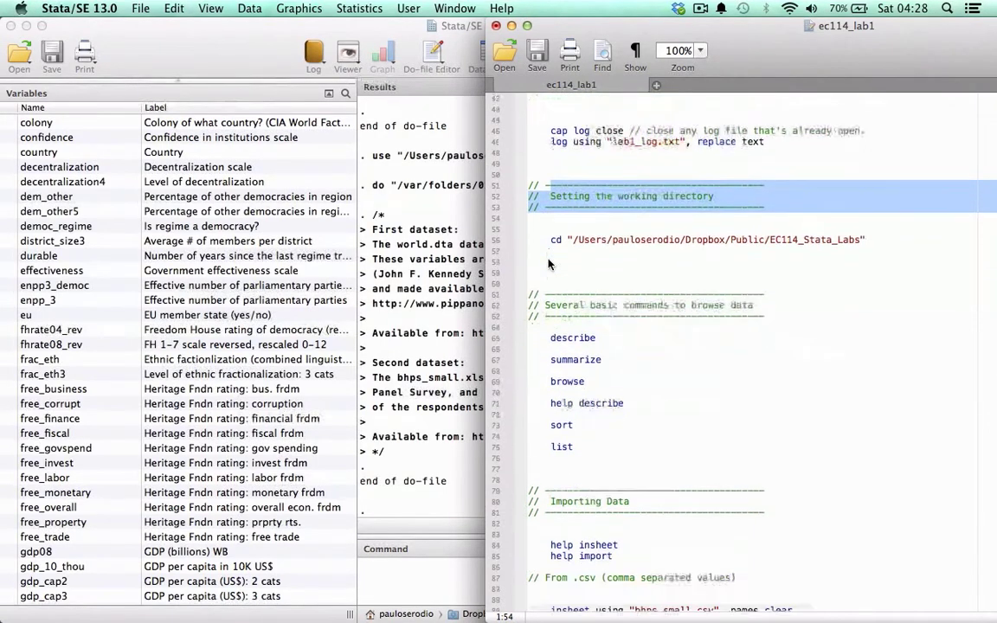
scroll(548, 264, "down", 3)
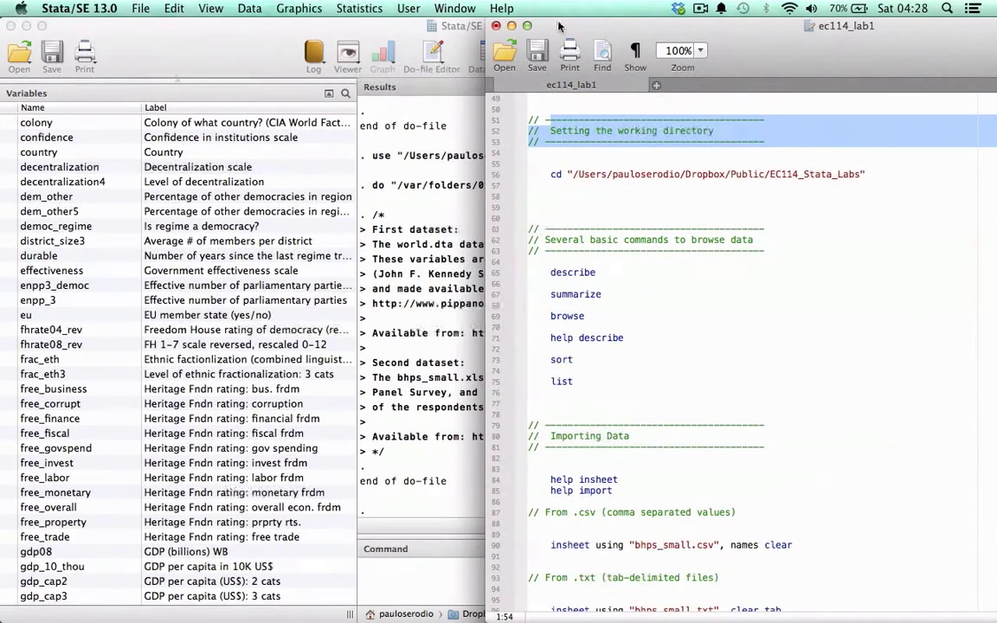
Shift the ec114_lab1 do-file window aside to uncover more of the Results, and run only its describe command
left_click_drag(559, 26, 591, 26)
left_click(581, 273)
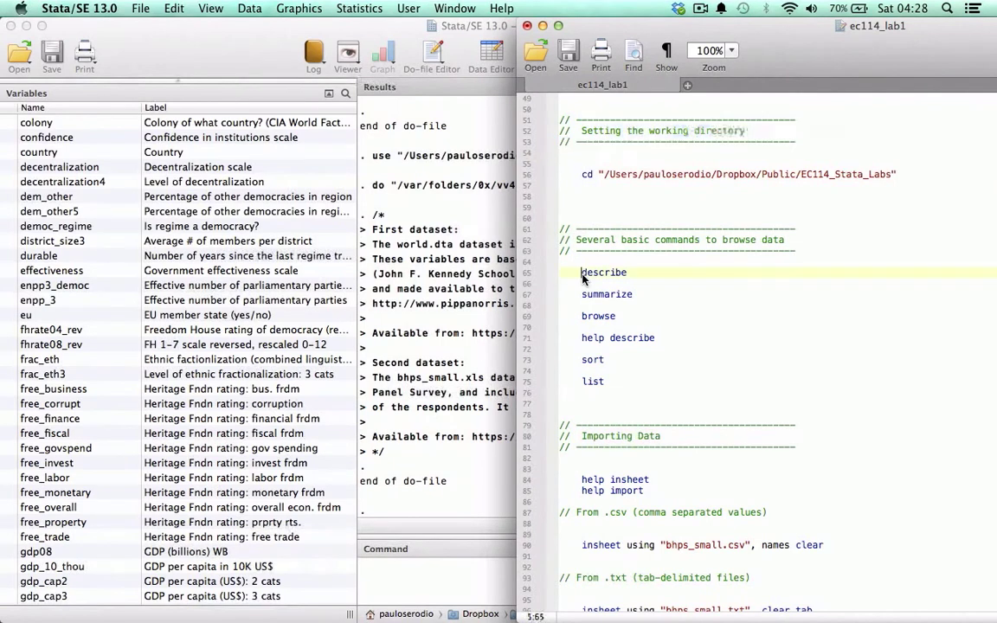
double_click(583, 275)
key("super+shift+d")
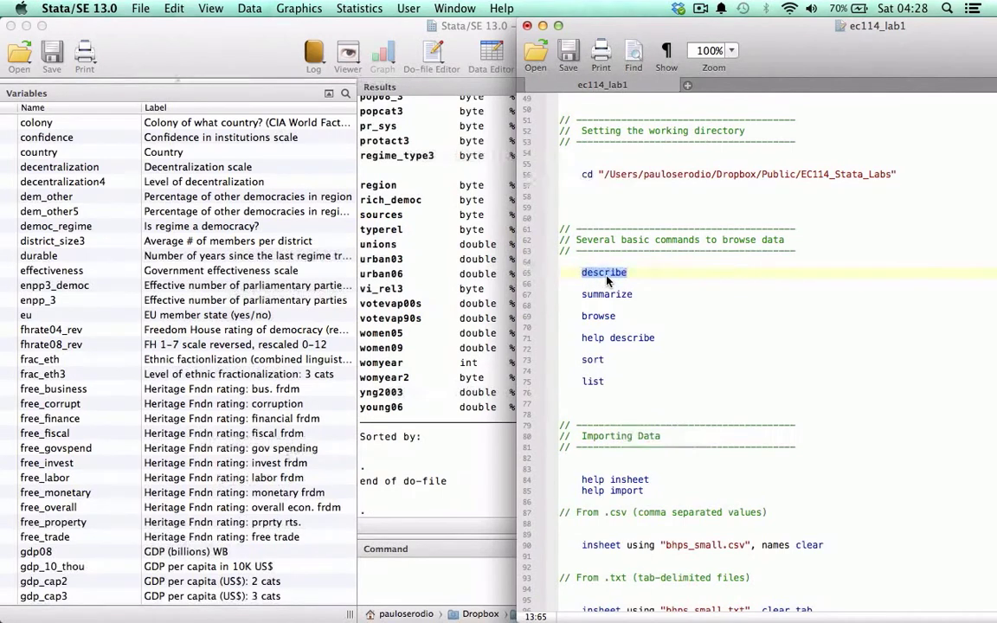
Bring the main window forward and examine the describe output's dataset summary, storage type, display format and value label columns
left_click(440, 259)
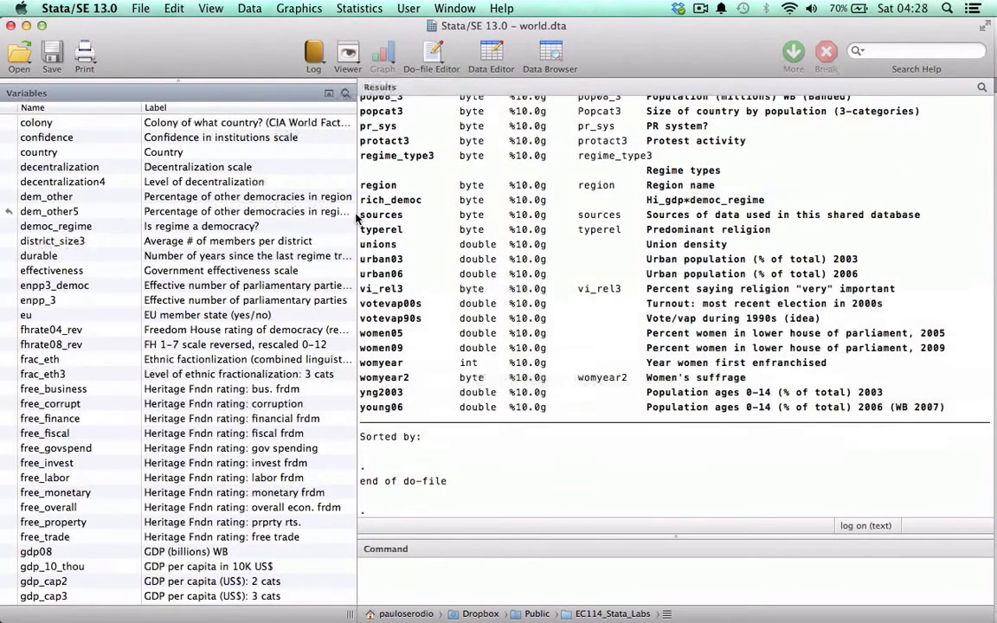
left_click(325, 211)
left_click(360, 91)
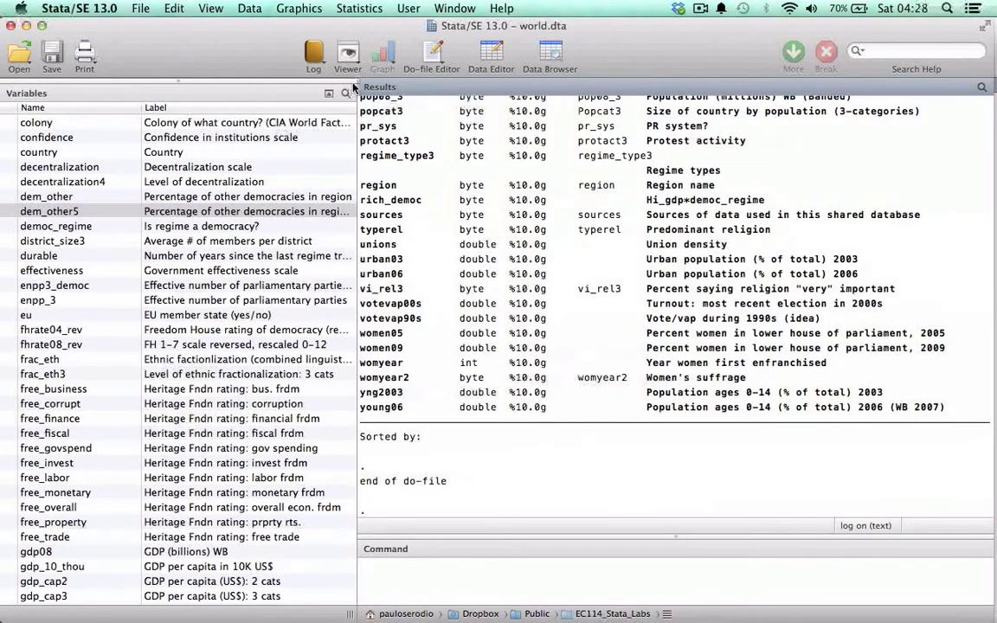
scroll(541, 232, "up", 10)
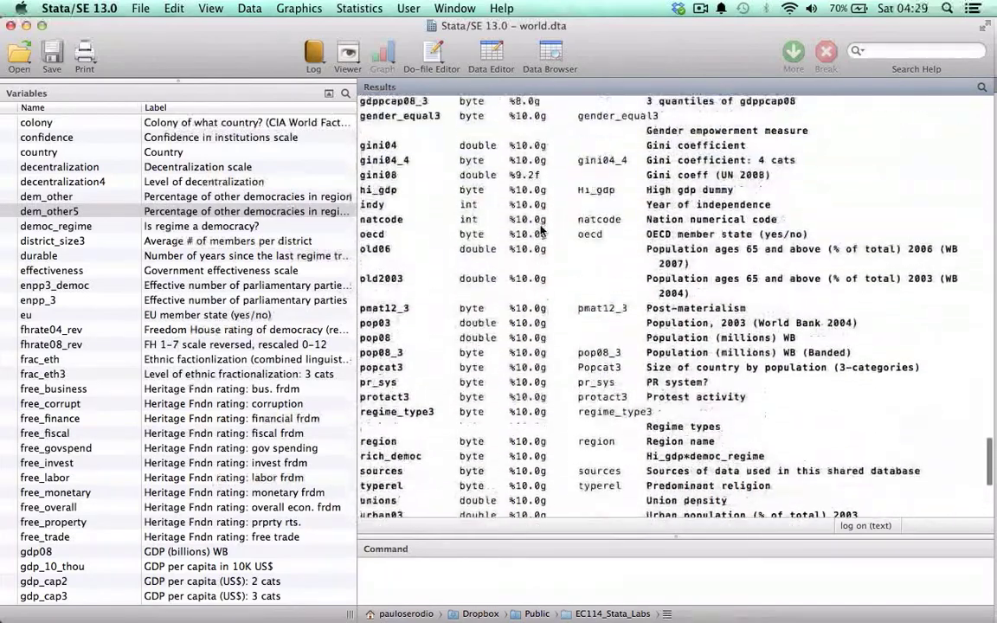
scroll(541, 232, "up", 10)
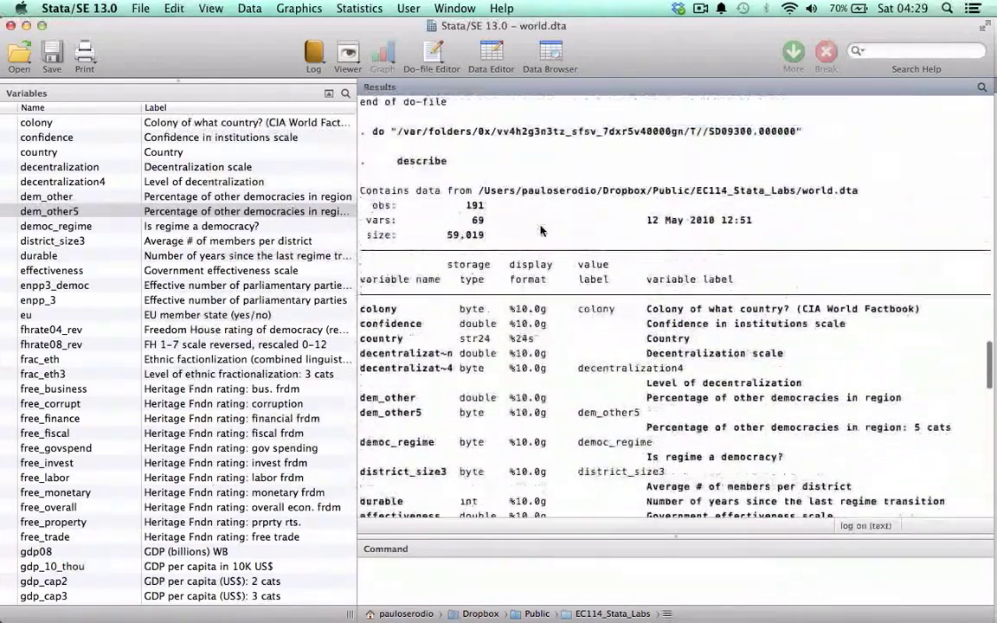
scroll(468, 217, "down", 3)
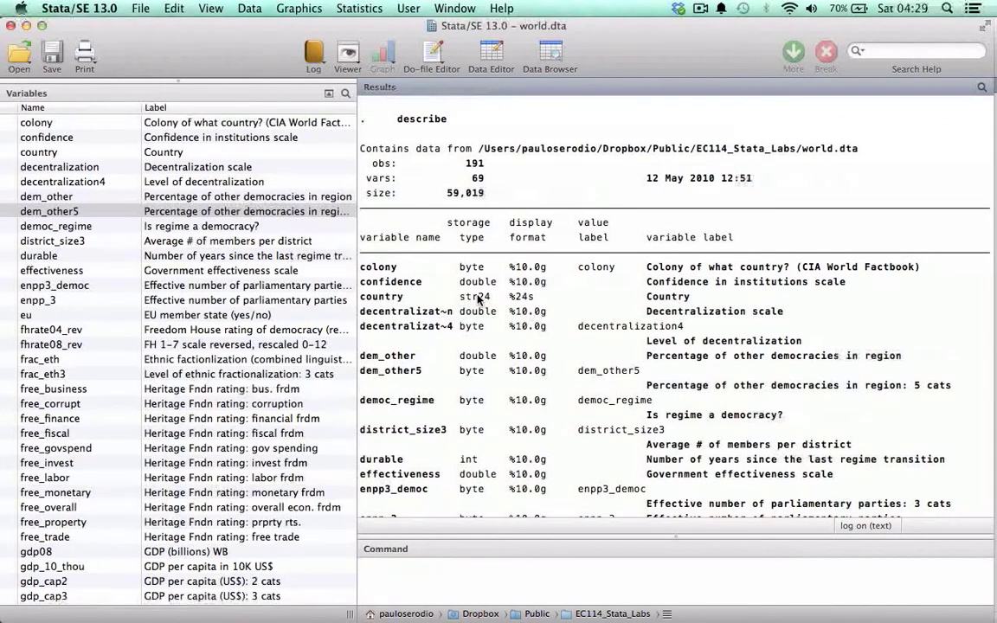
scroll(473, 389, "down", 3)
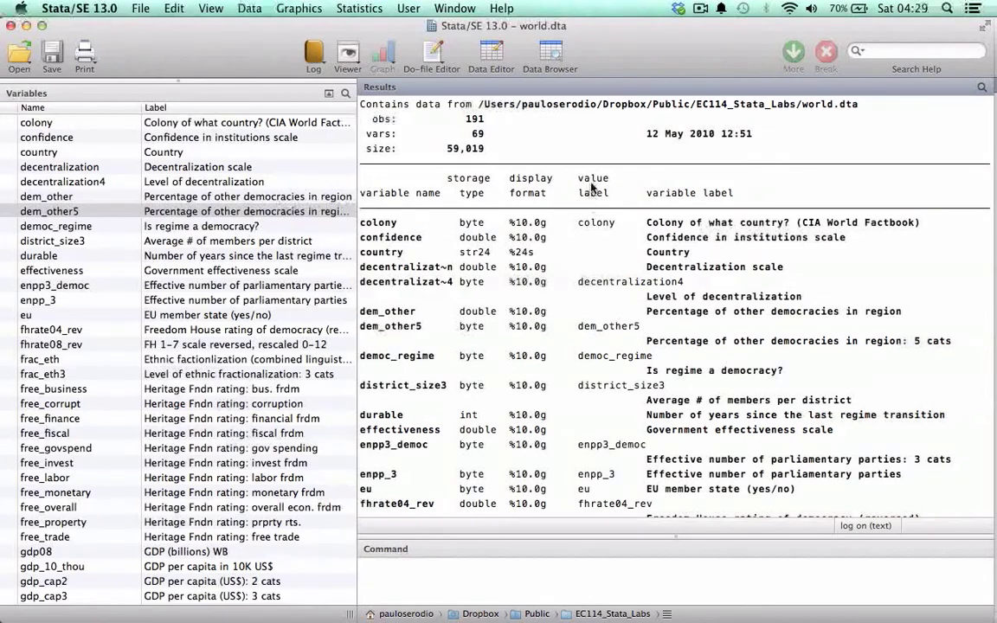
scroll(593, 296, "down", 3)
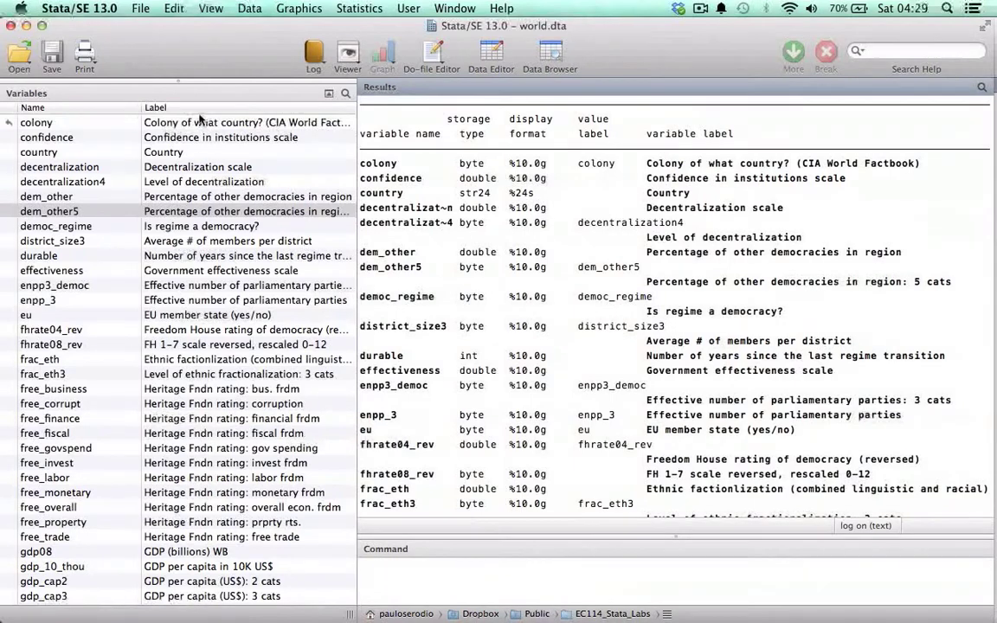
Widen the Variables pane and narrow its Name column so the full variable labels can be read, starting with colony
left_click(182, 122)
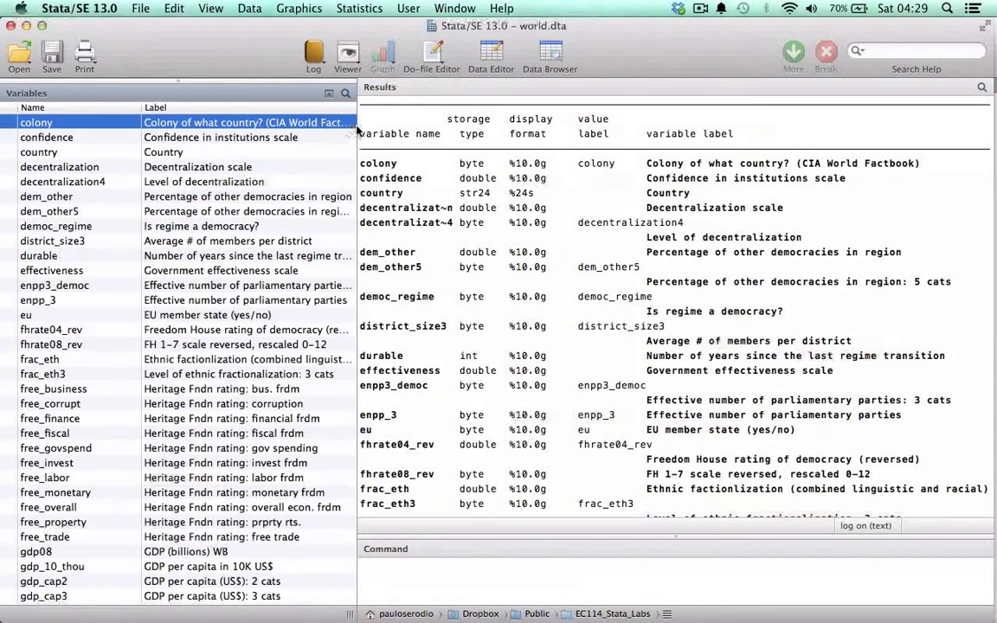
left_click_drag(357, 131, 517, 131)
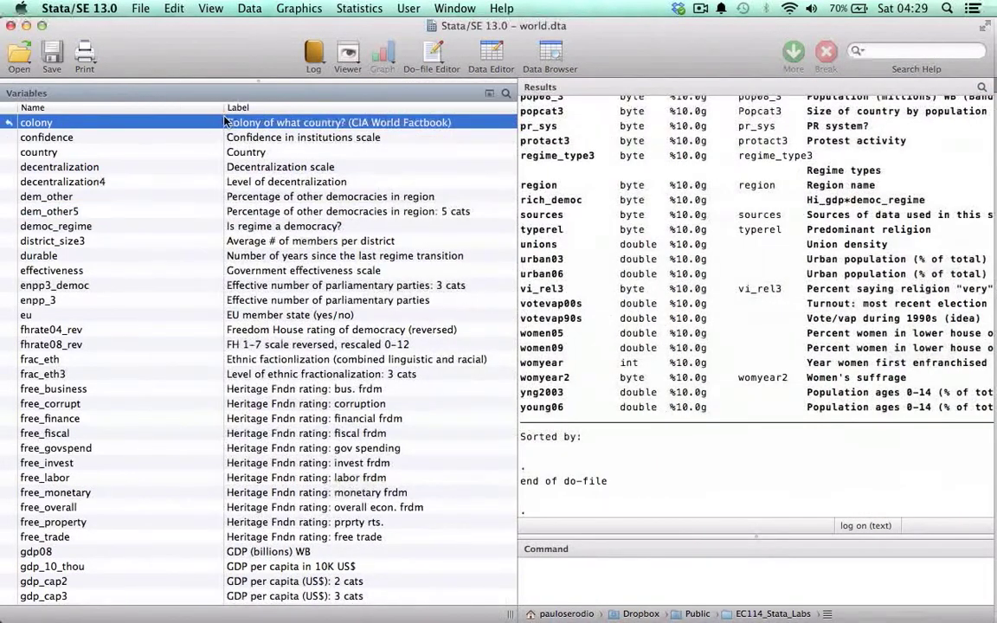
left_click_drag(224, 113, 145, 112)
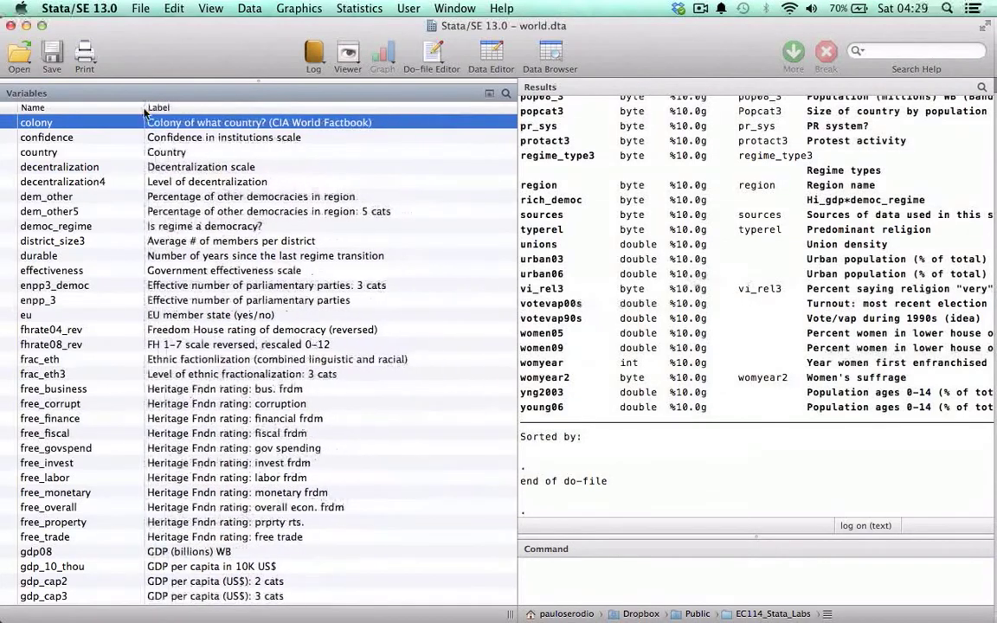
Examine the names and labels in the variable list, selecting confidence, dem_other, hi_gdp and the variables down to oecd
left_click(204, 139)
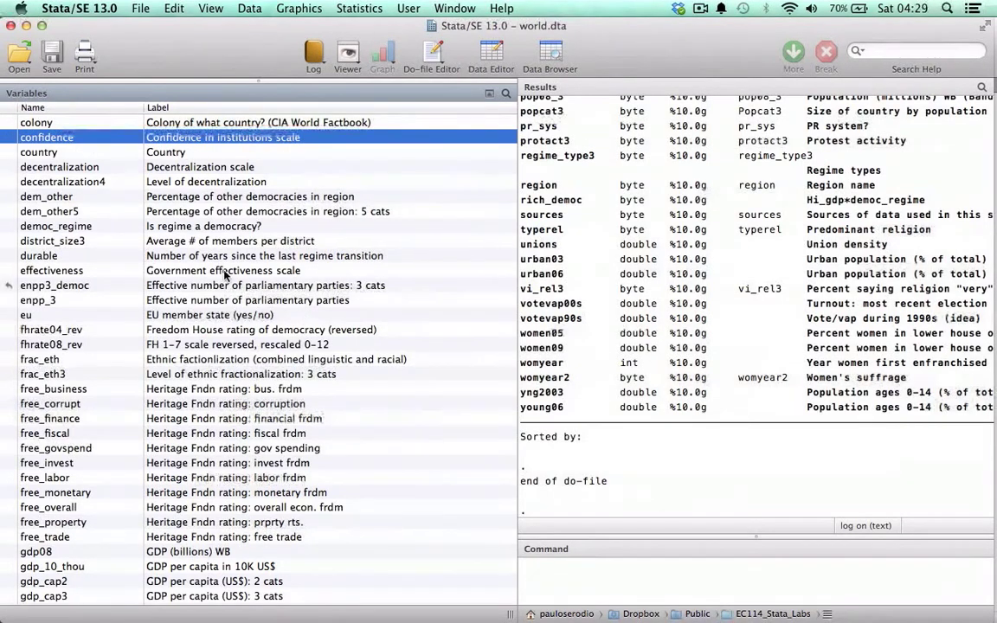
left_click(90, 200)
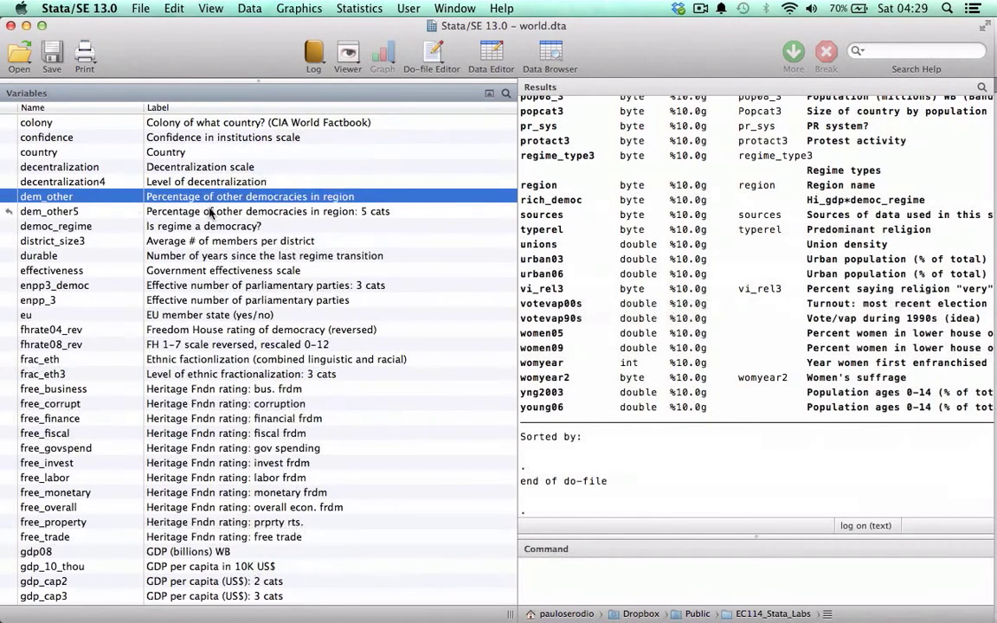
key("Down")
scroll(207, 303, "down", 8)
scroll(223, 330, "down", 5)
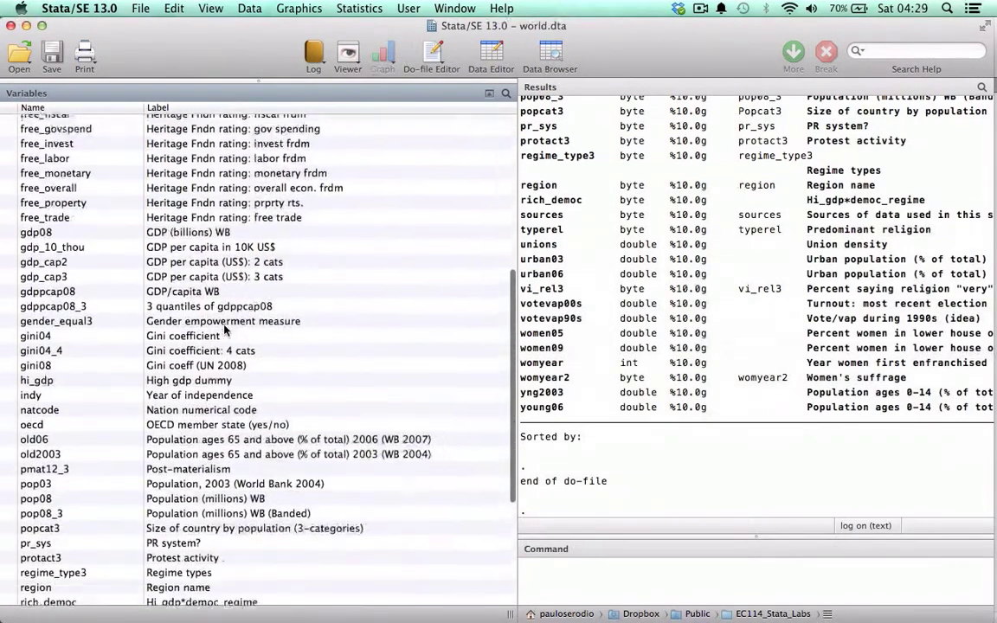
left_click(223, 315)
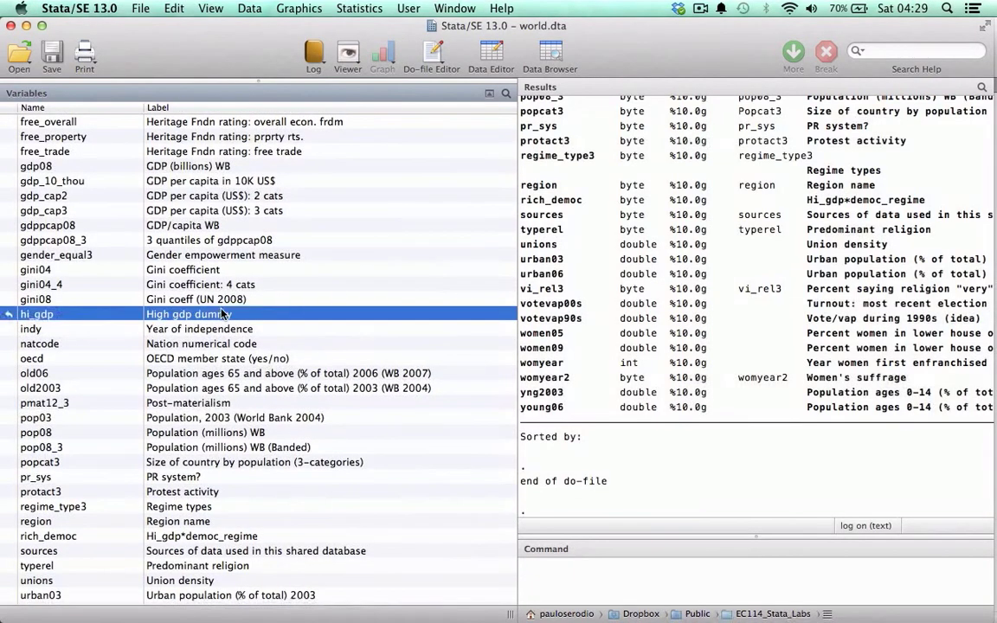
key("Down")
key("Down")
key("Down")
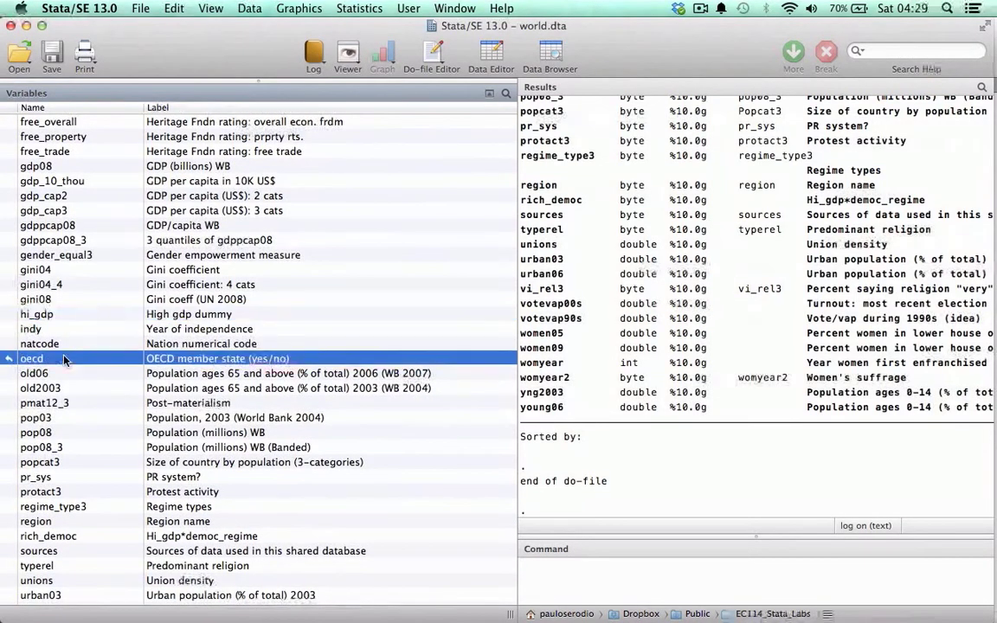
Return to the main window from the window overview and narrow the Variables pane to give the Results more room
key("ctrl+Down")
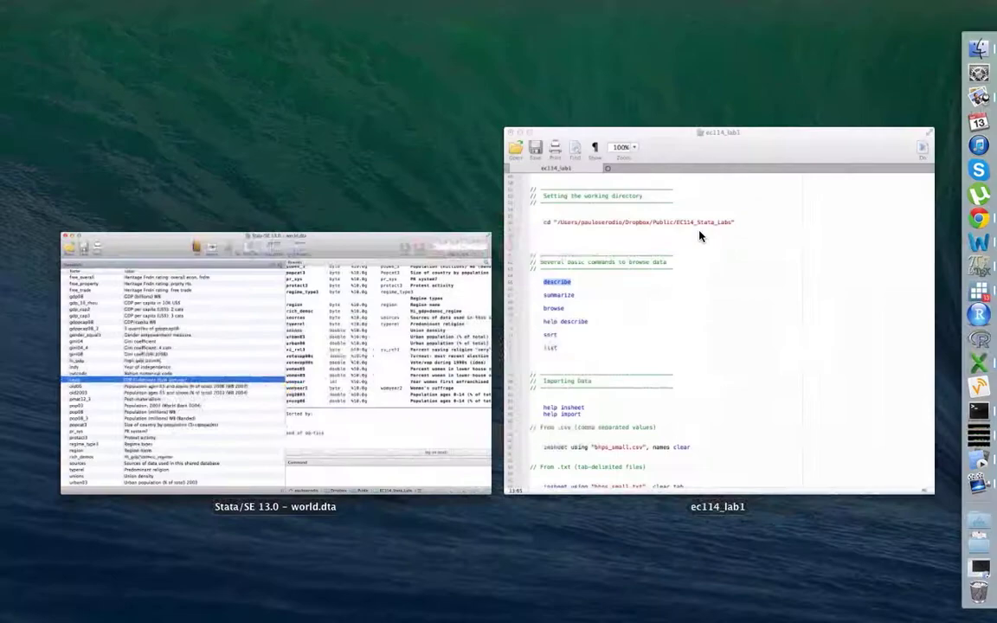
left_click(385, 359)
left_click(515, 299)
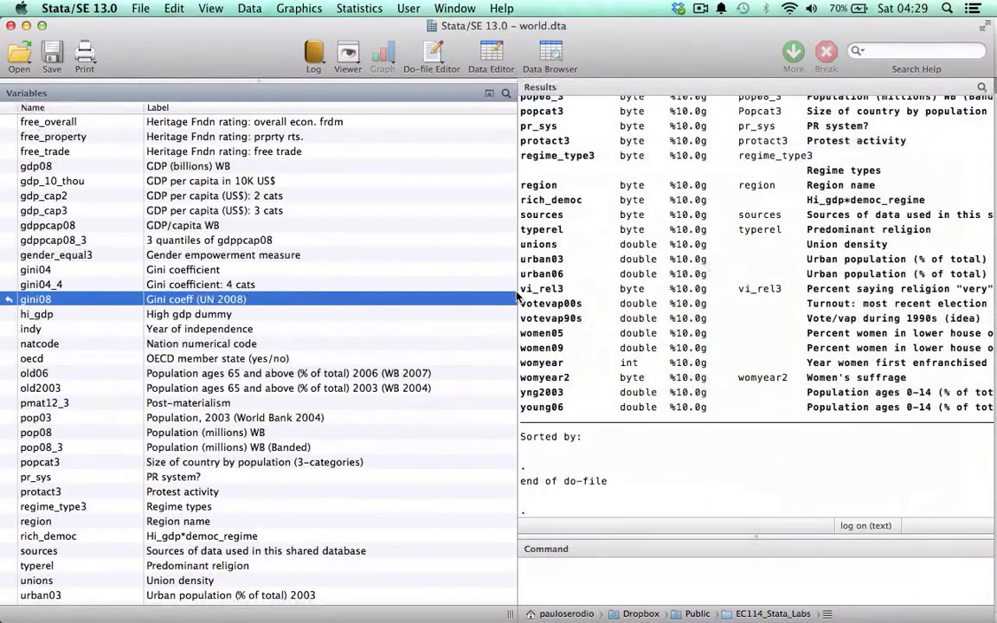
left_click_drag(517, 297, 362, 381)
Examine the whole describe output for storage types and value labels, highlighting the decentralization4 value label
scroll(702, 249, "up", 10)
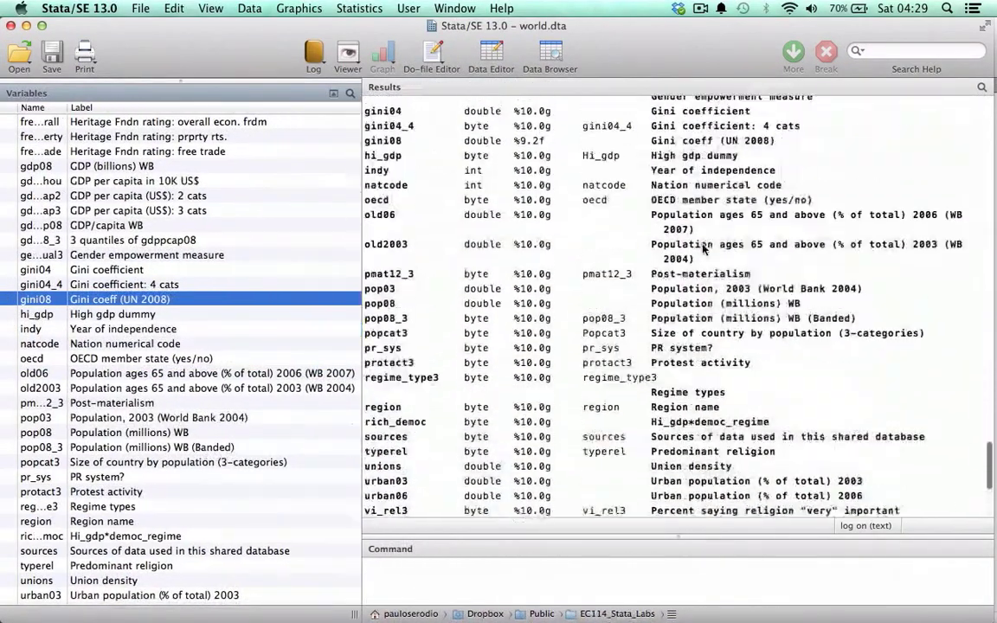
scroll(702, 248, "up", 10)
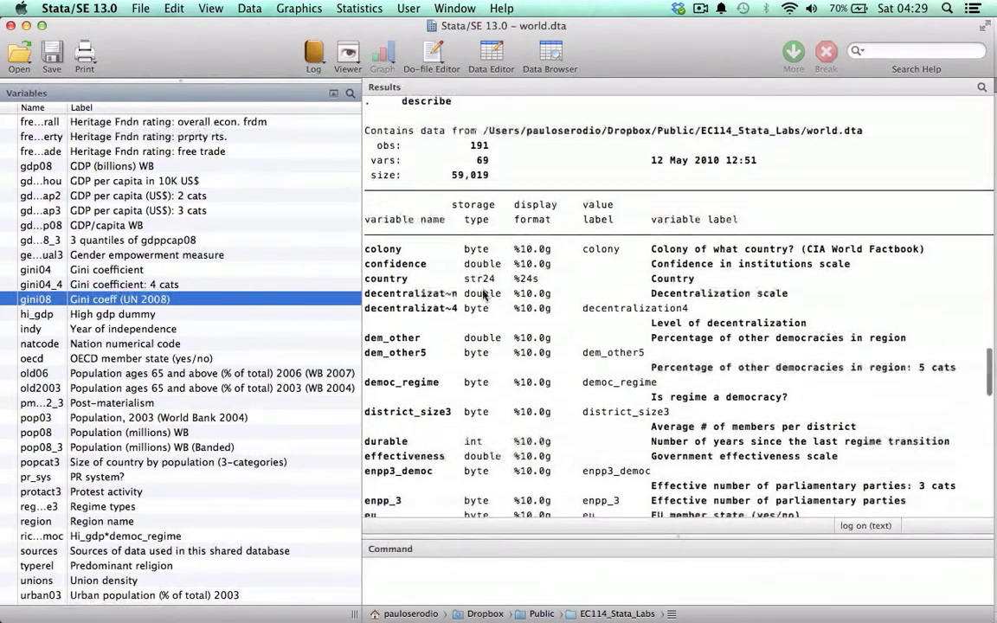
scroll(483, 296, "down", 5)
scroll(484, 295, "down", 20)
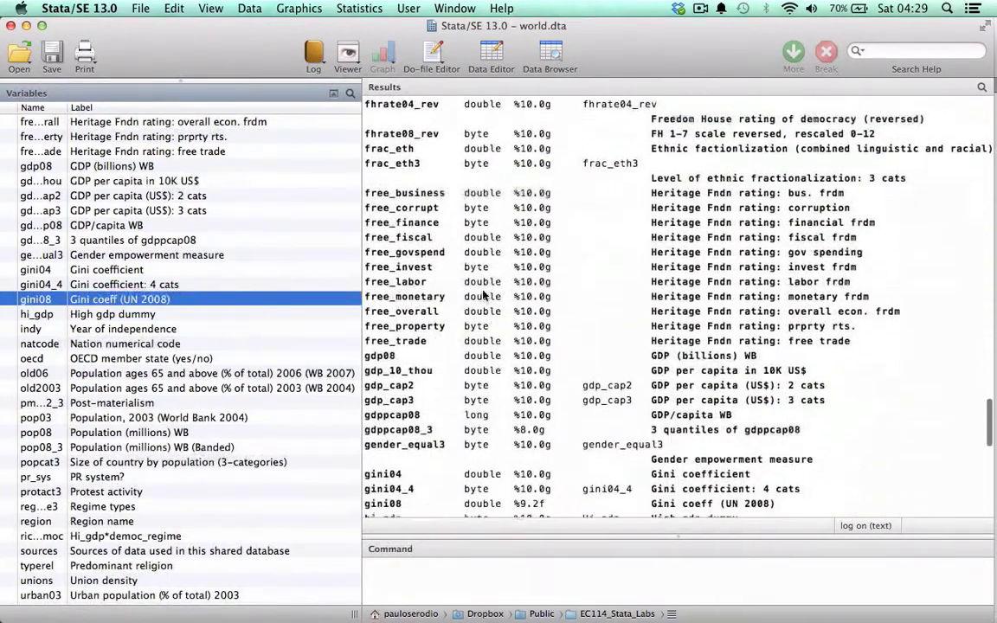
scroll(484, 295, "down", 12)
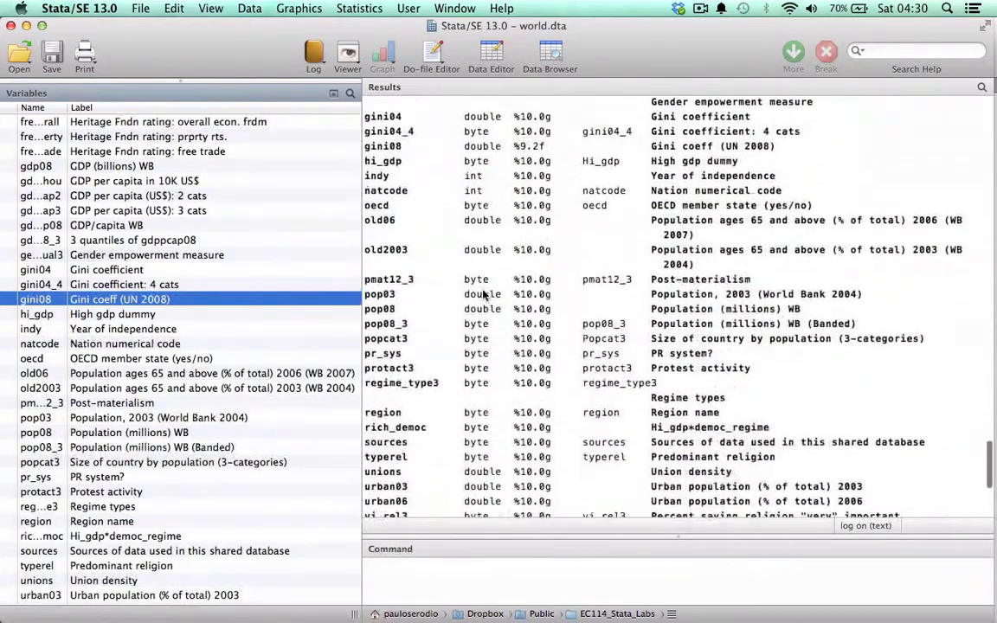
scroll(483, 296, "down", 5)
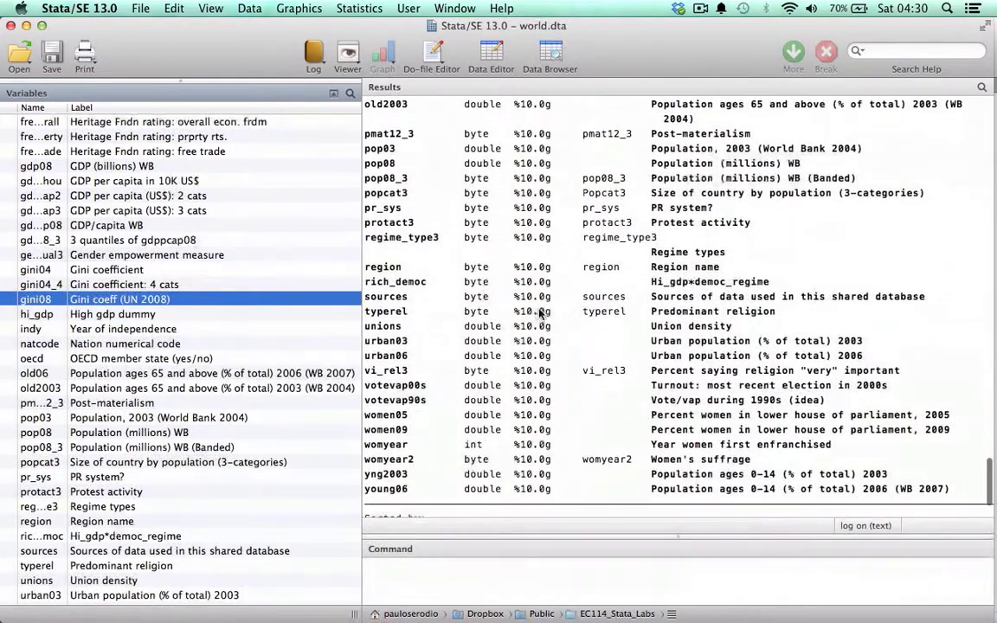
scroll(544, 316, "up", 20)
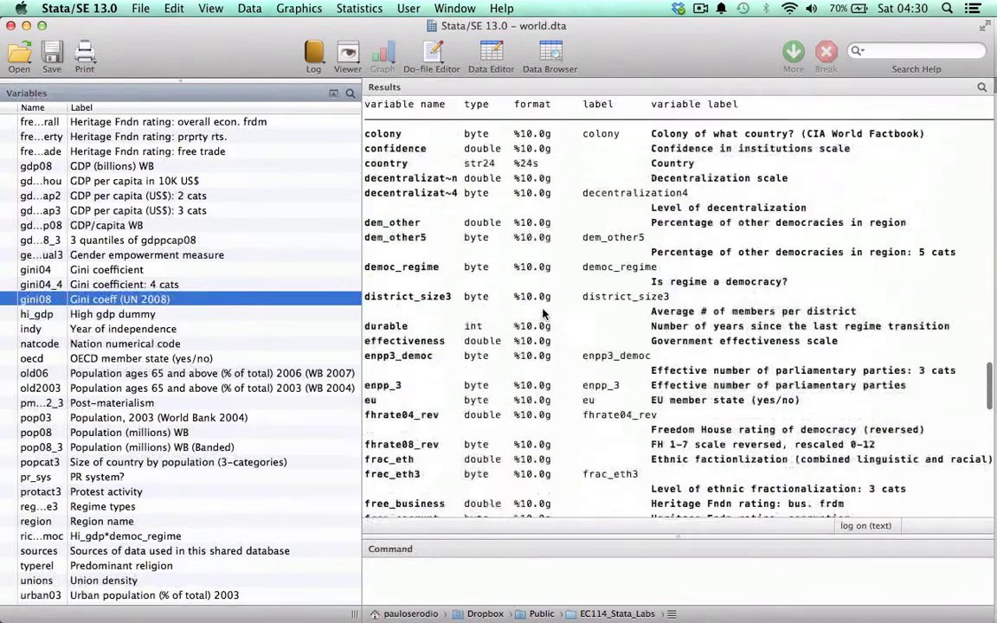
scroll(544, 316, "down", 3)
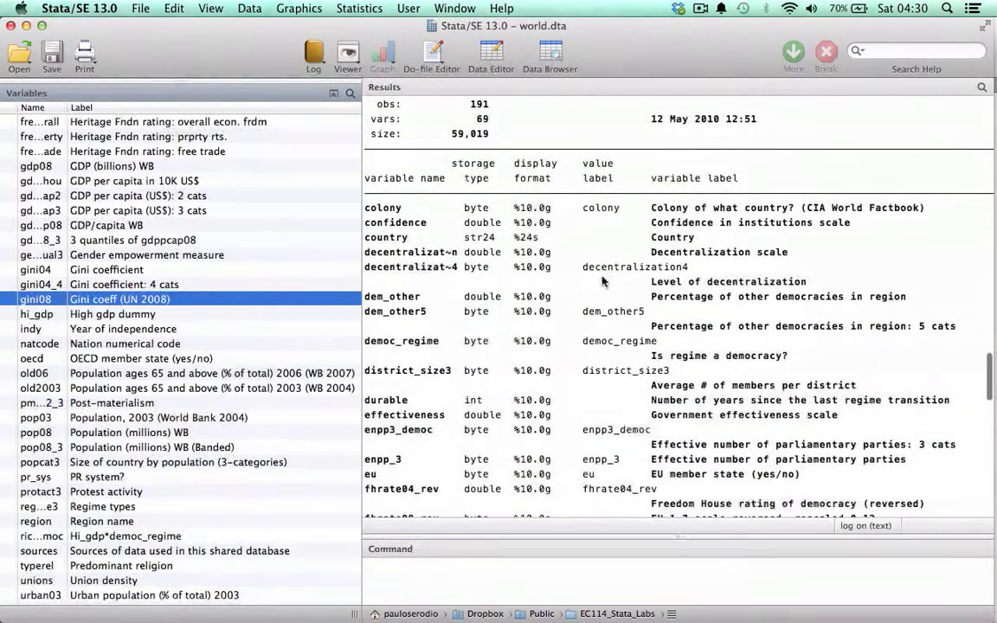
left_click_drag(586, 271, 686, 271)
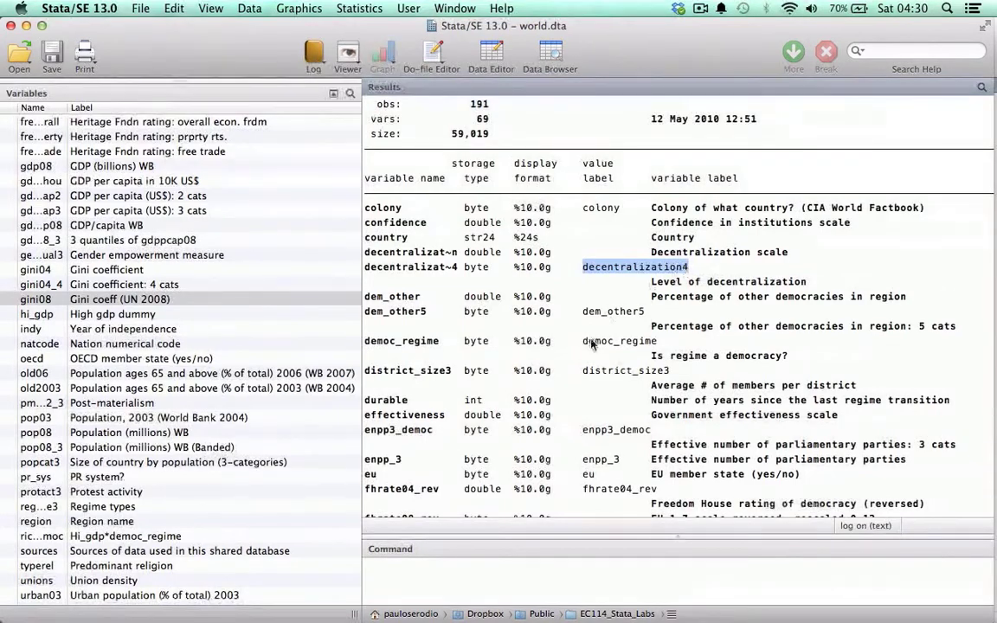
scroll(413, 329, "down", 20)
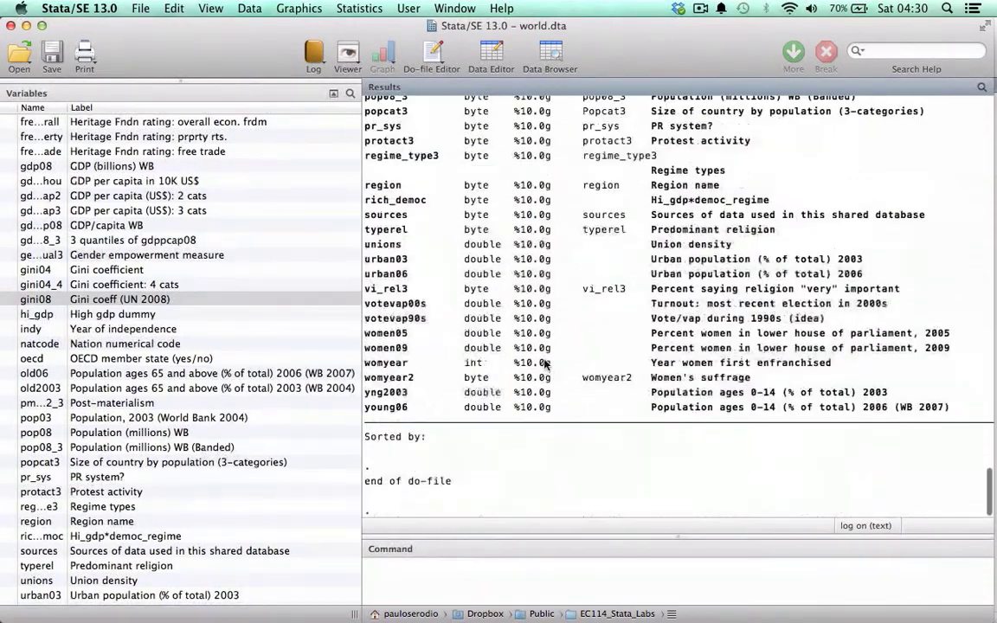
Switch back to the ec114_lab1 do-file and run only its summarize command
key("ctrl+Up")
left_click(546, 365)
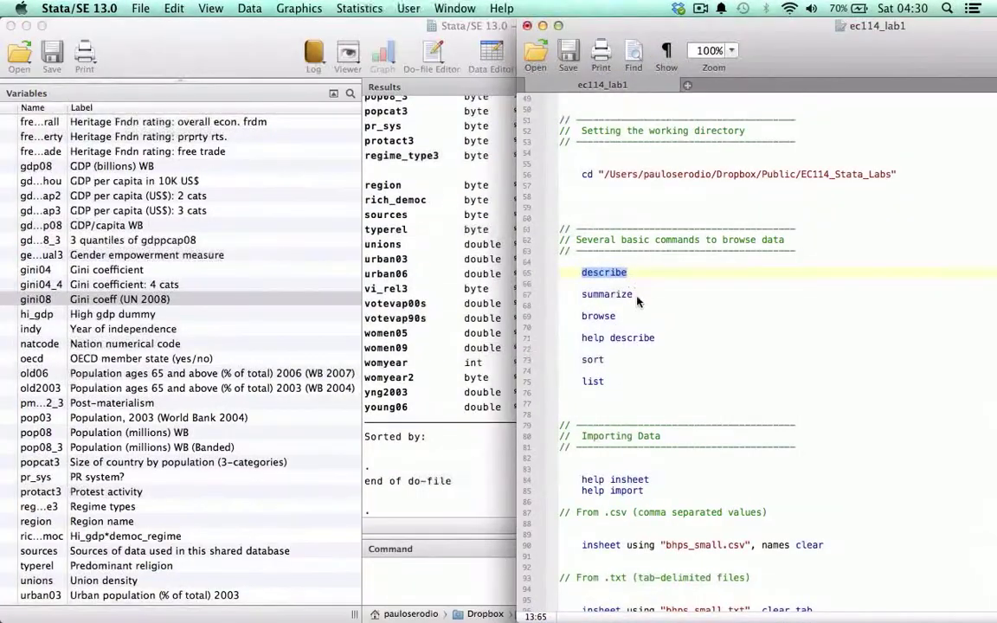
left_click(637, 301)
double_click(637, 299)
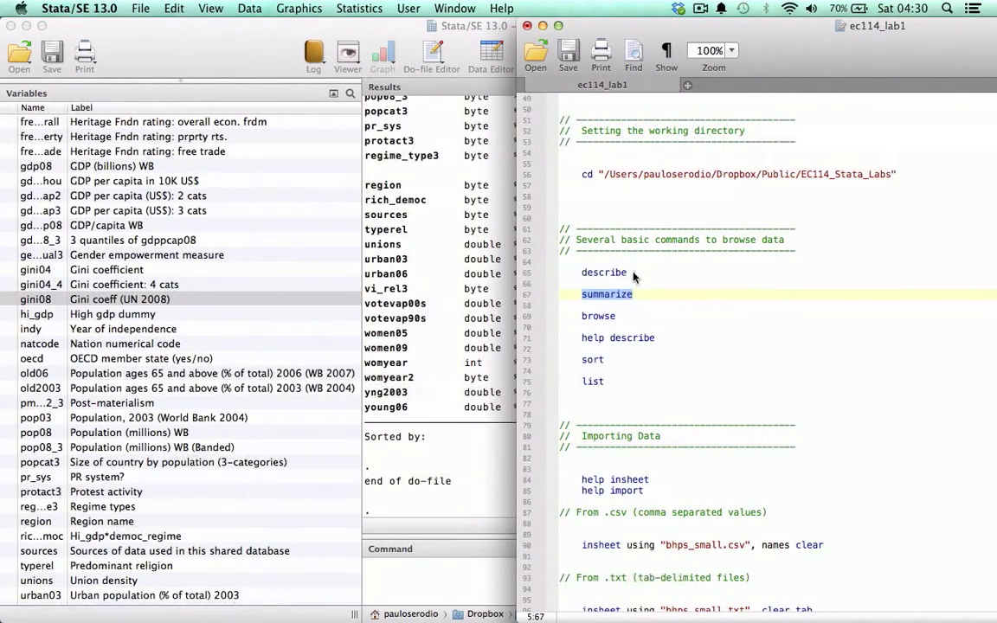
left_click(633, 273)
double_click(634, 295)
key("super+shift+d")
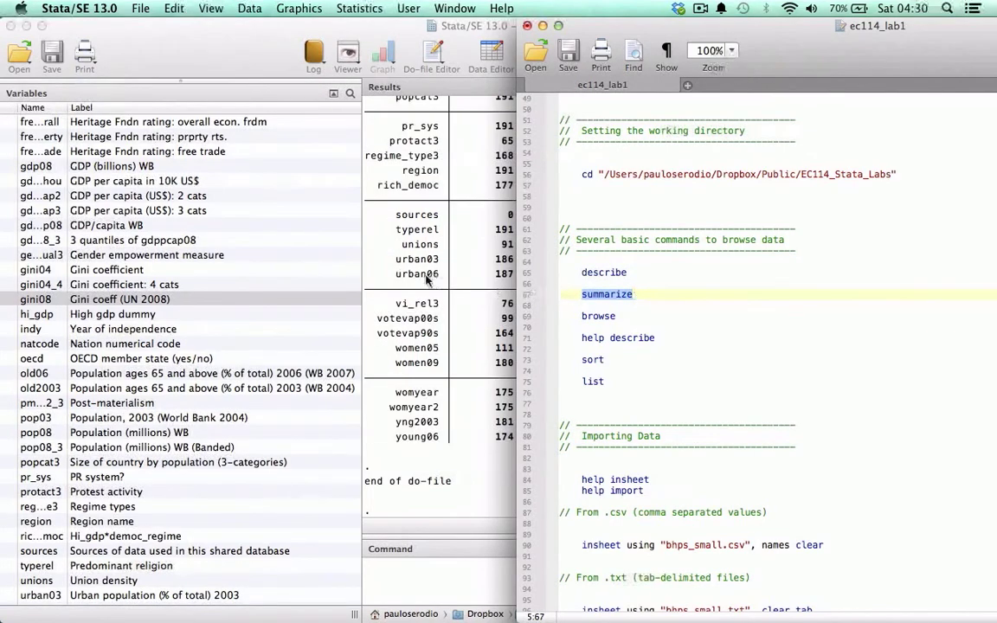
Examine the summarize table in the Results, highlighting colony's observations, mean, standard deviation and maximum
left_click(426, 278)
scroll(507, 274, "up", 20)
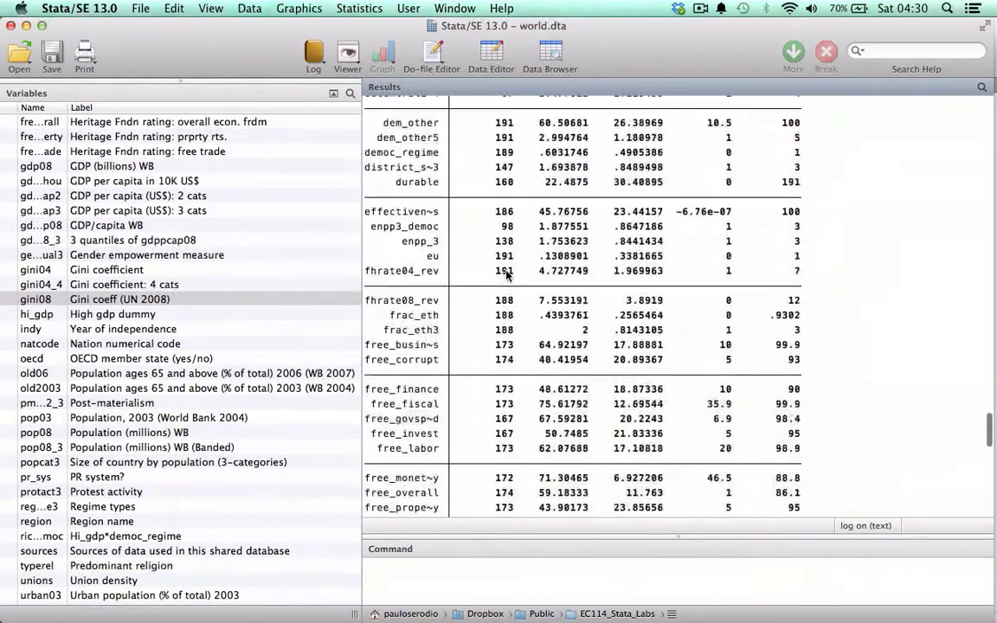
scroll(507, 274, "up", 10)
scroll(485, 273, "down", 5)
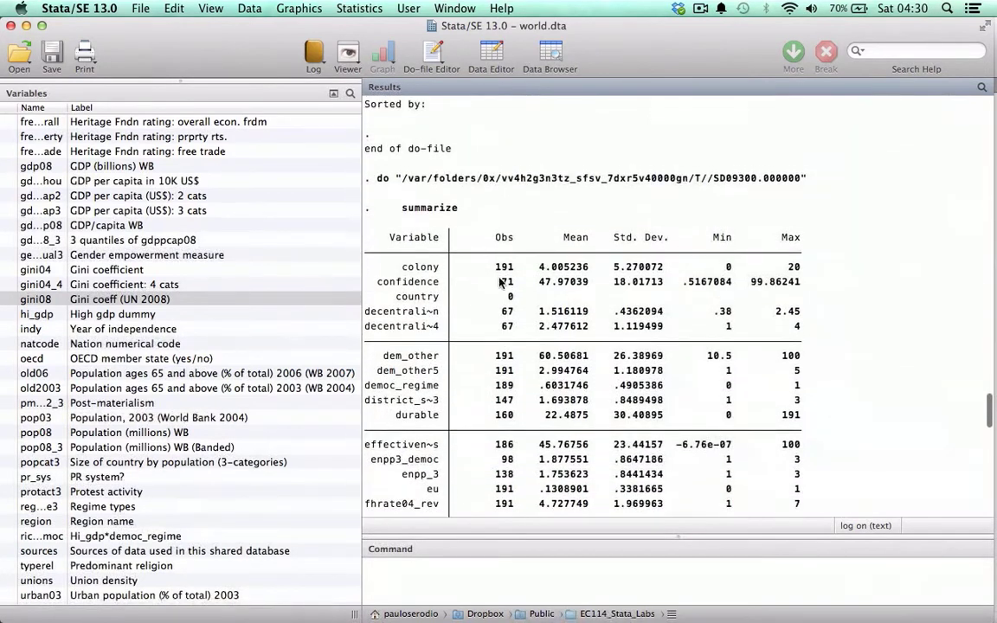
left_click_drag(497, 271, 512, 271)
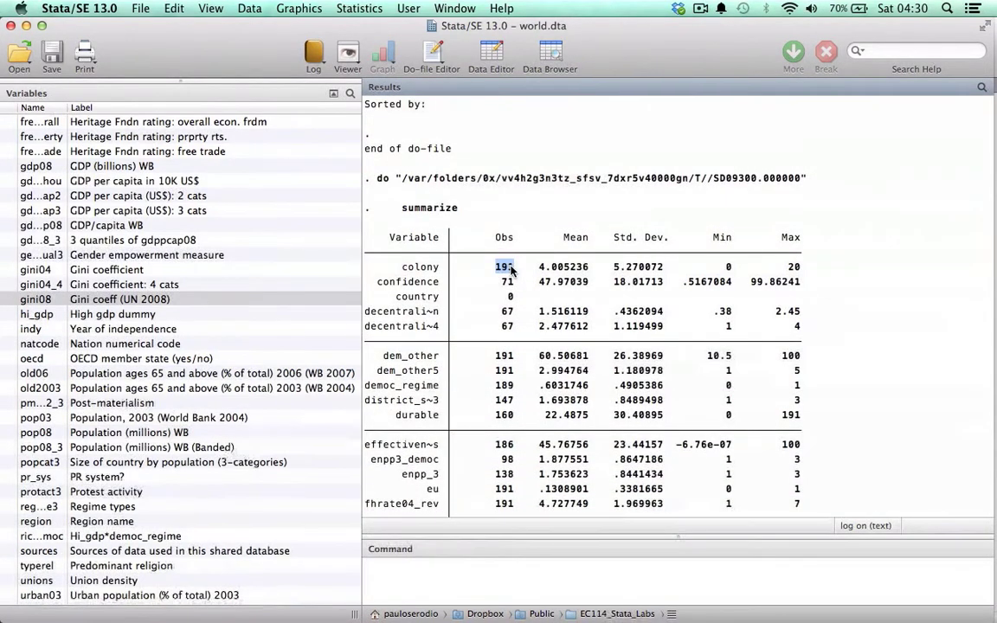
left_click_drag(538, 267, 665, 271)
left_click(727, 271)
left_click_drag(786, 271, 806, 273)
scroll(554, 317, "down", 3)
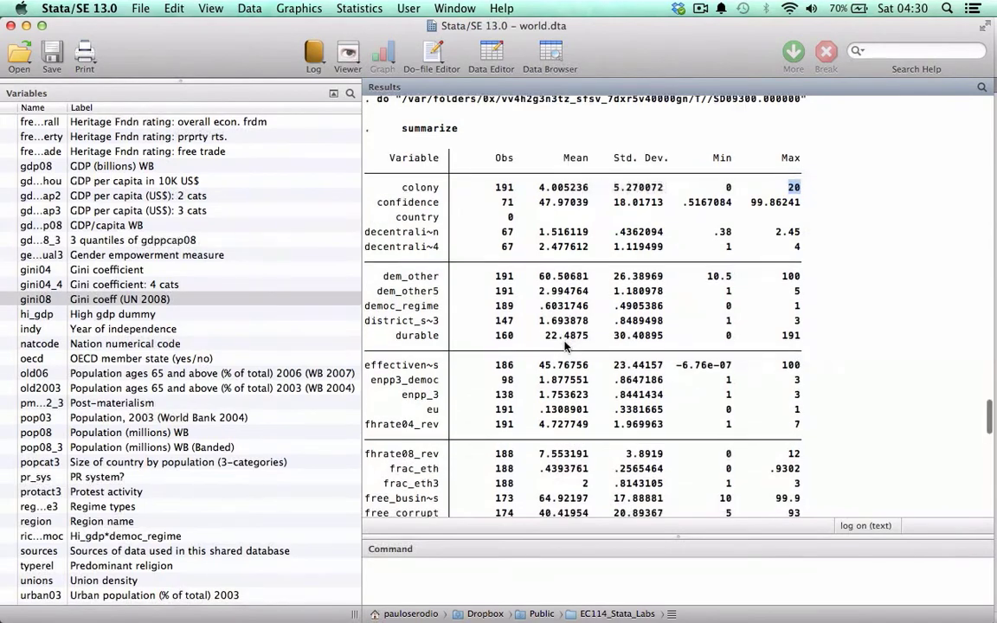
Examine the rest of the summarize table down to its last variables, highlighting the number of observations for vi_rel3
scroll(564, 345, "down", 15)
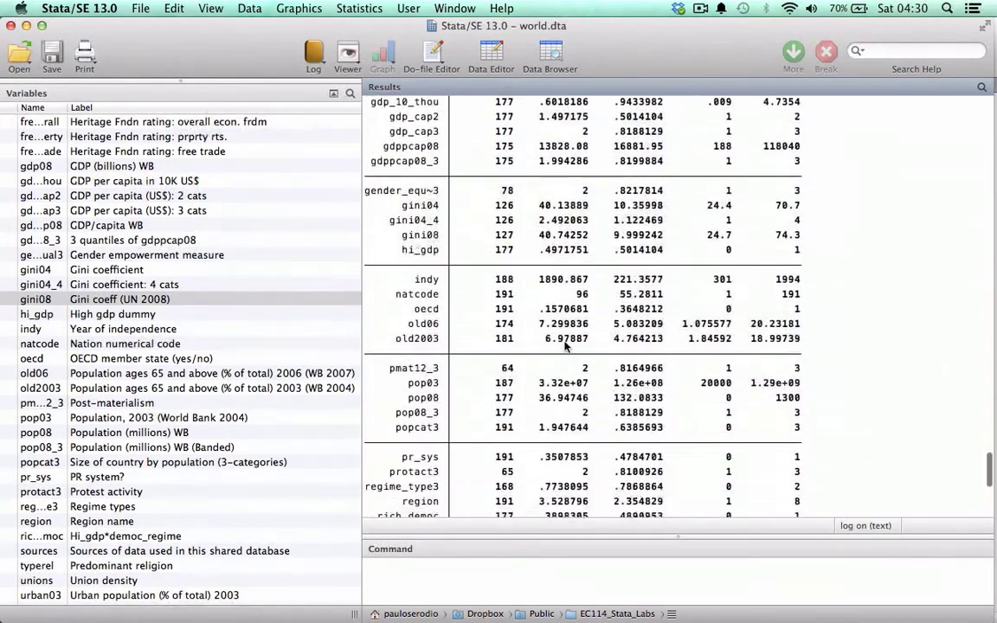
scroll(564, 345, "down", 8)
scroll(564, 345, "down", 4)
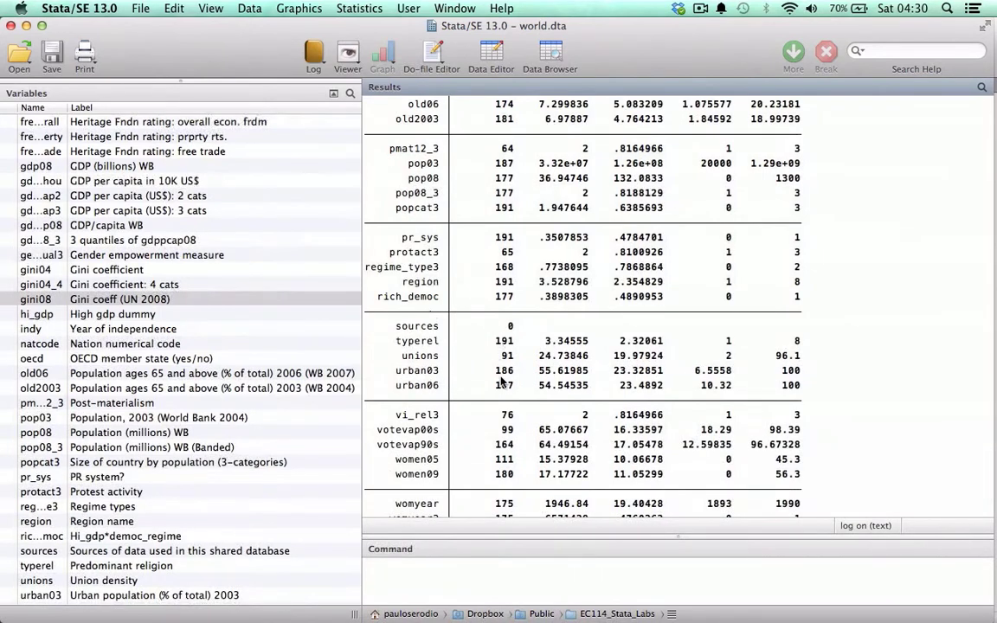
scroll(509, 390, "down", 3)
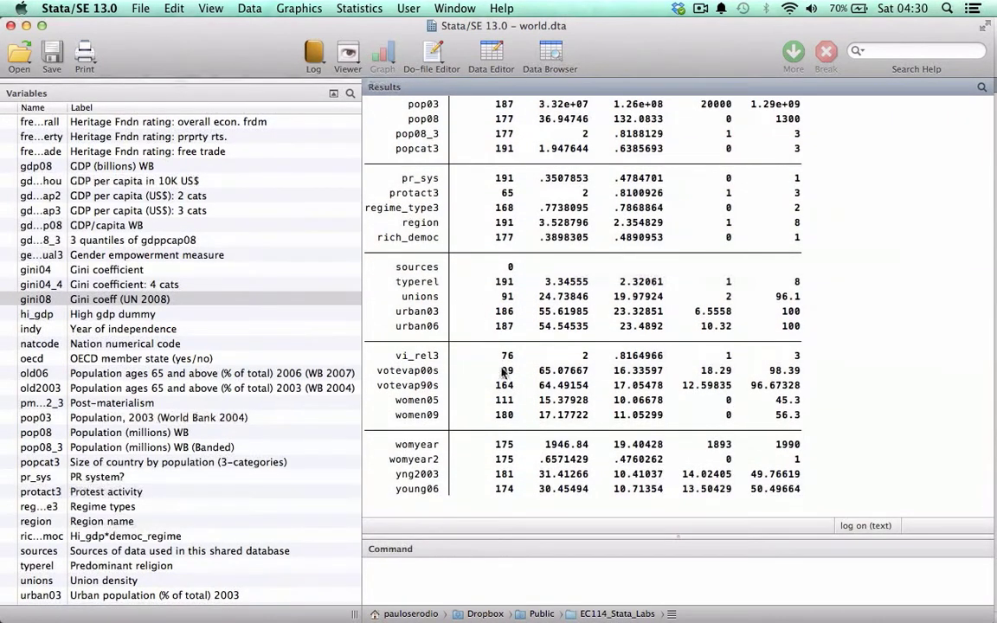
scroll(505, 372, "down", 1)
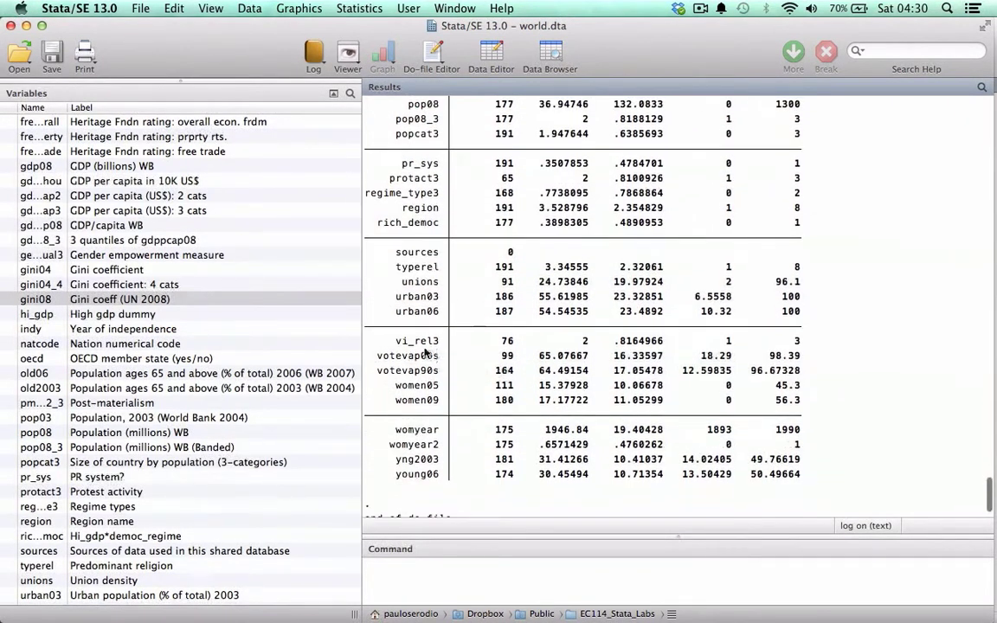
double_click(508, 342)
scroll(511, 346, "up", 2)
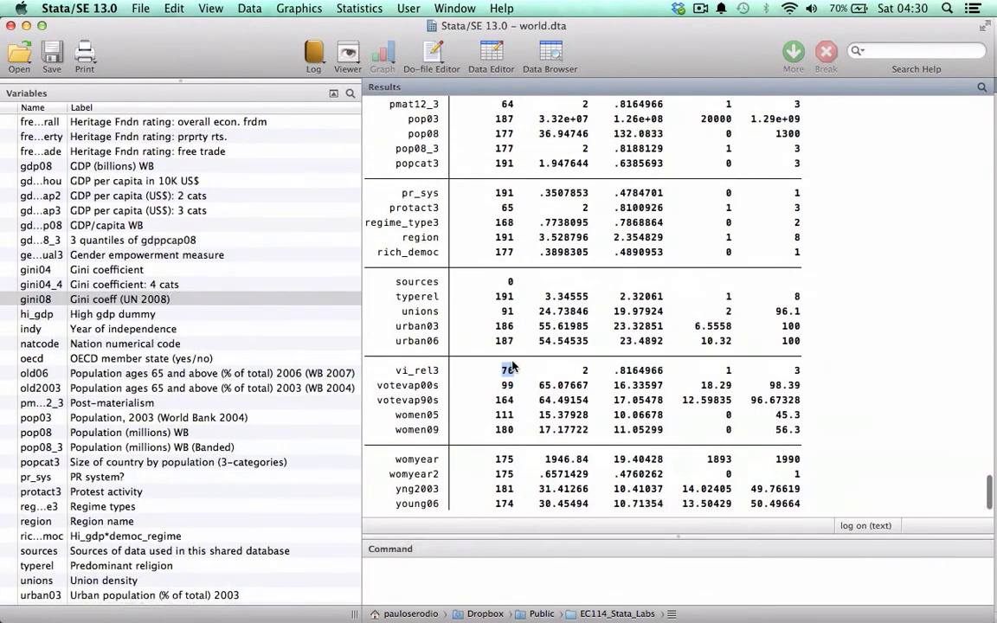
scroll(511, 354, "up", 15)
scroll(511, 366, "up", 10)
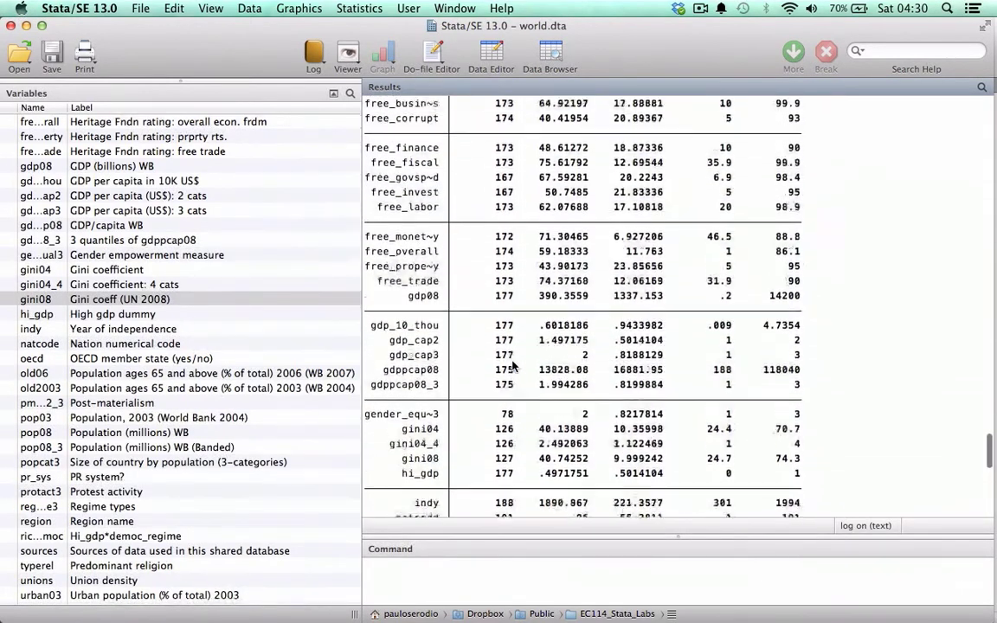
scroll(512, 366, "up", 5)
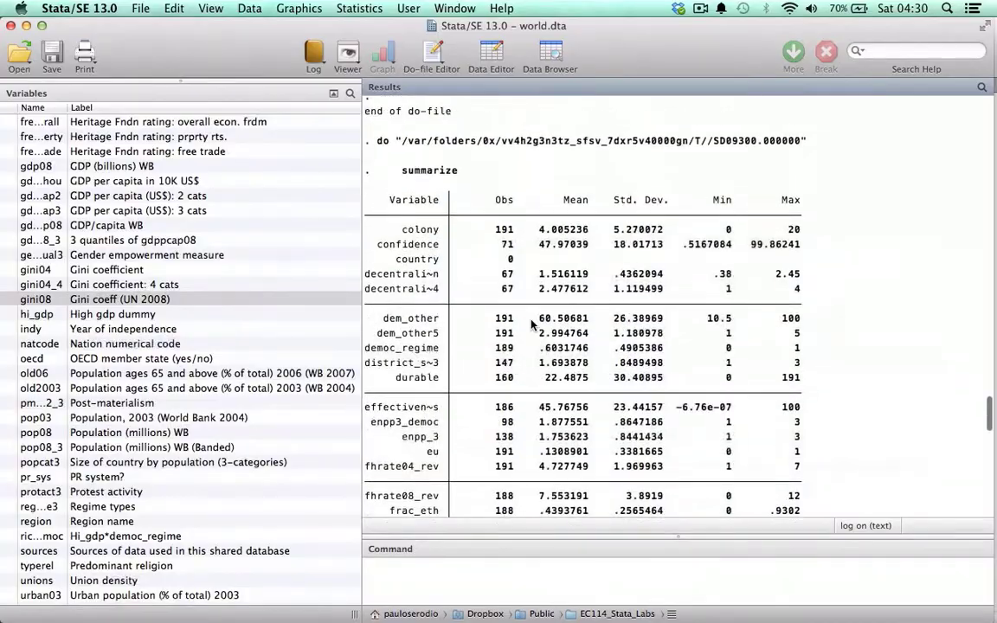
Switch back to the ec114_lab1 do-file, add the abbreviated command d on its own line below describe, and run only that command
key("ctrl+Down")
left_click(594, 322)
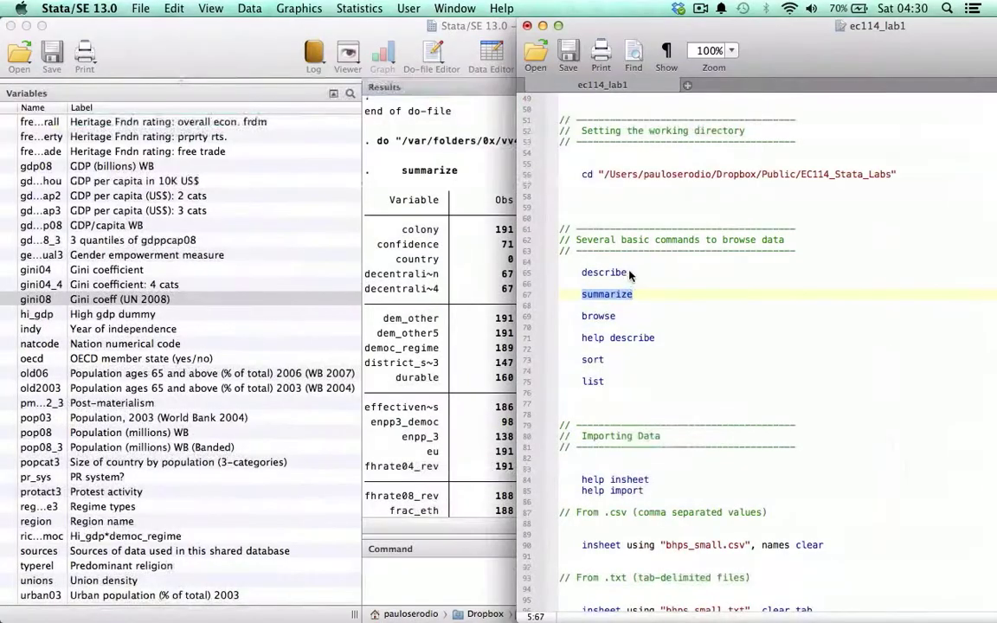
left_click(632, 272)
key("Return")
key("Return")
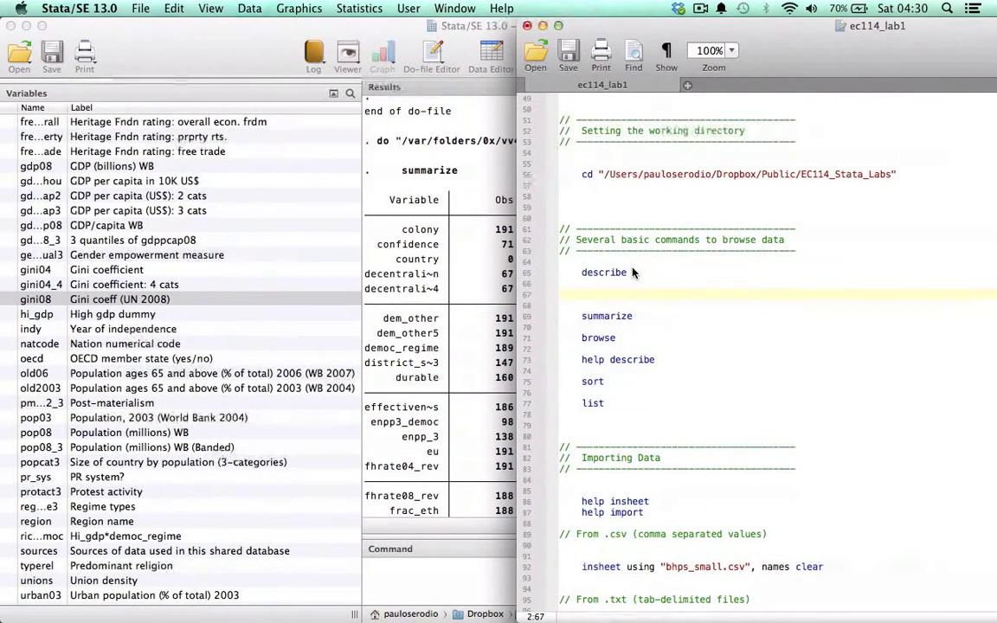
type("d")
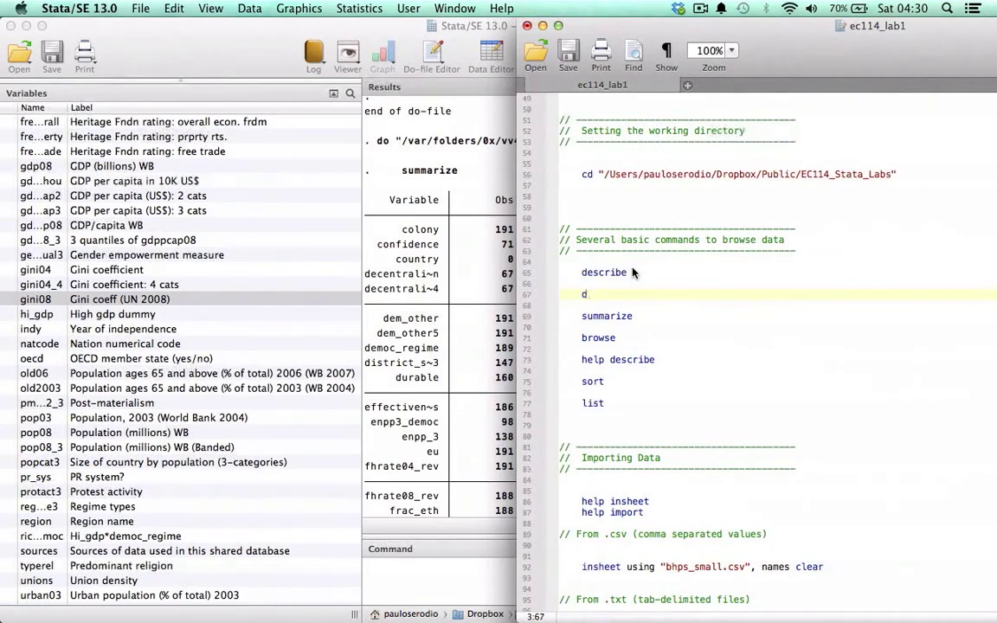
key("super+shift+d")
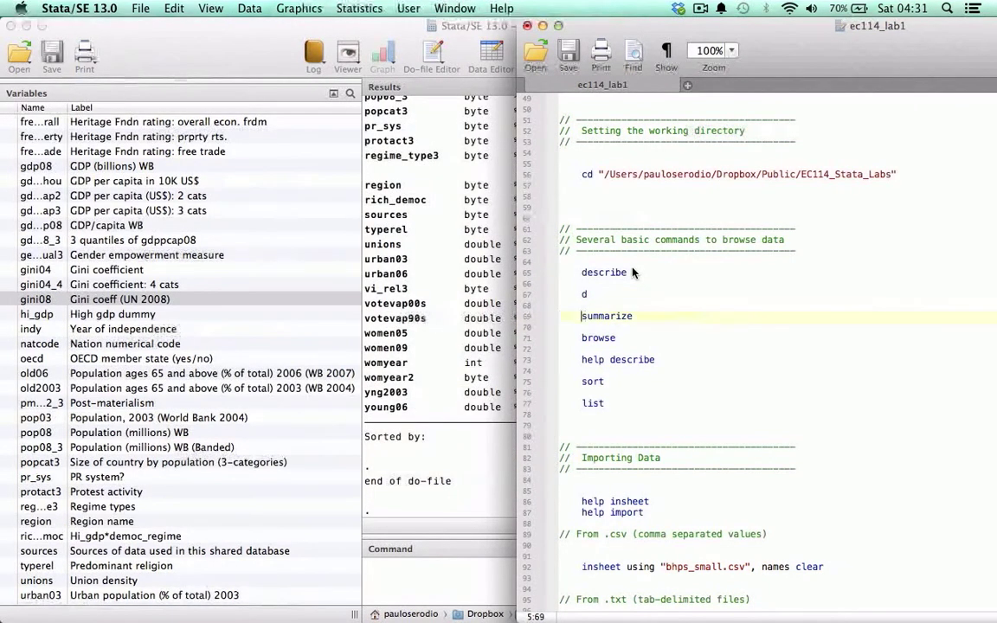
Add the abbreviated command sum on its own line below summarize and run only that command
left_click_drag(581, 316, 632, 320)
key("Return")
key("Return")
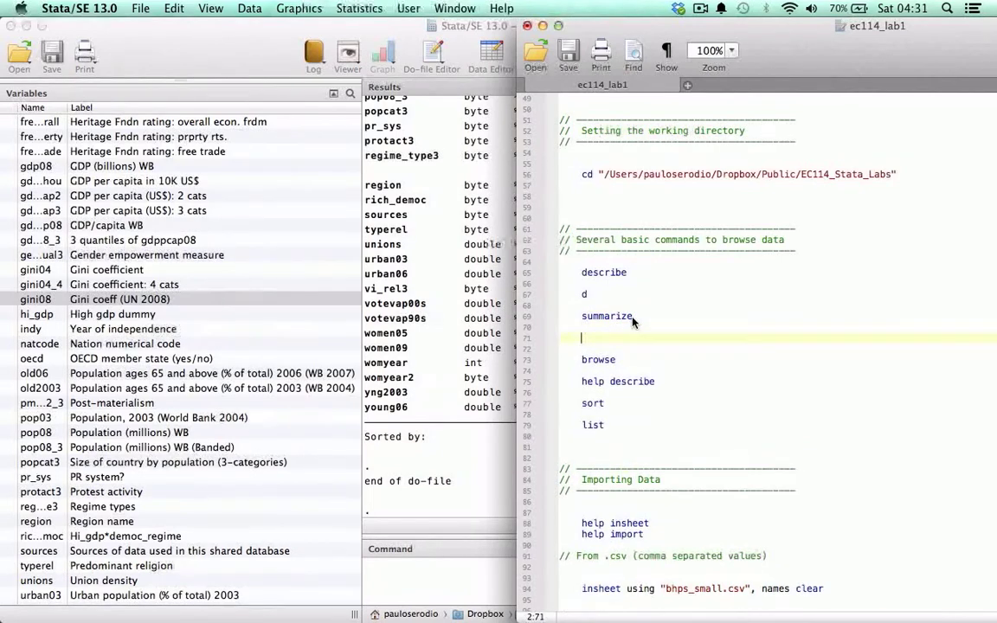
type("sum")
key("super+shift+d")
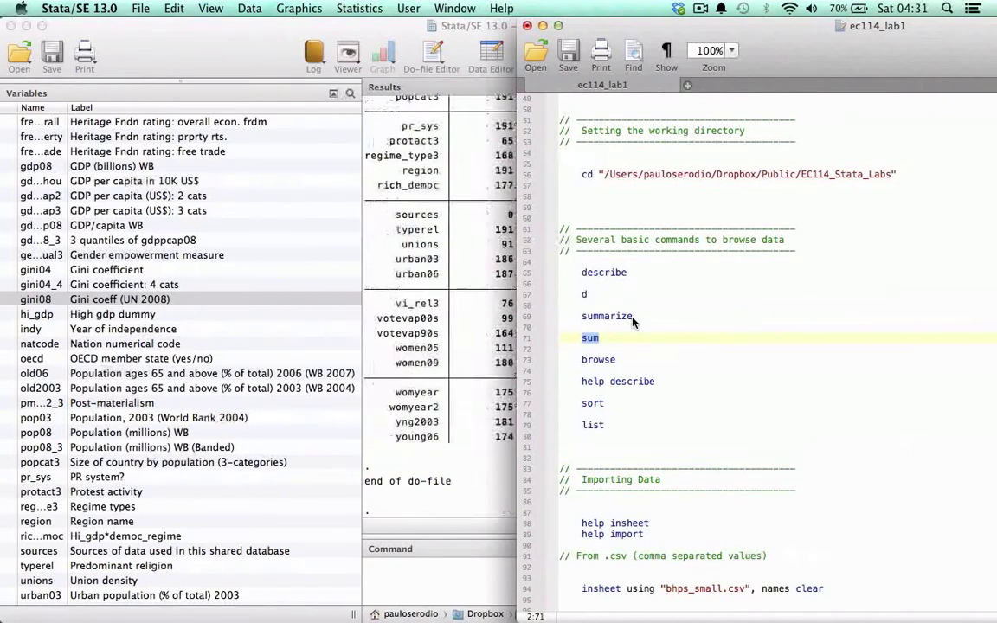
Run only the do-file's browse command to view world.dta in the Data Editor
key("Down")
key("Down")
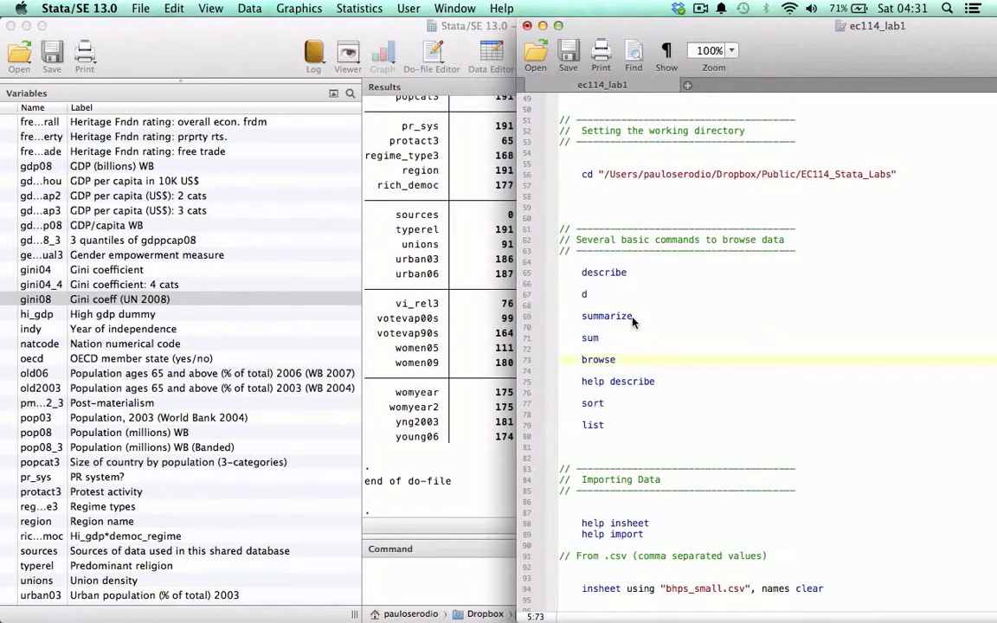
key("super+shift+Right")
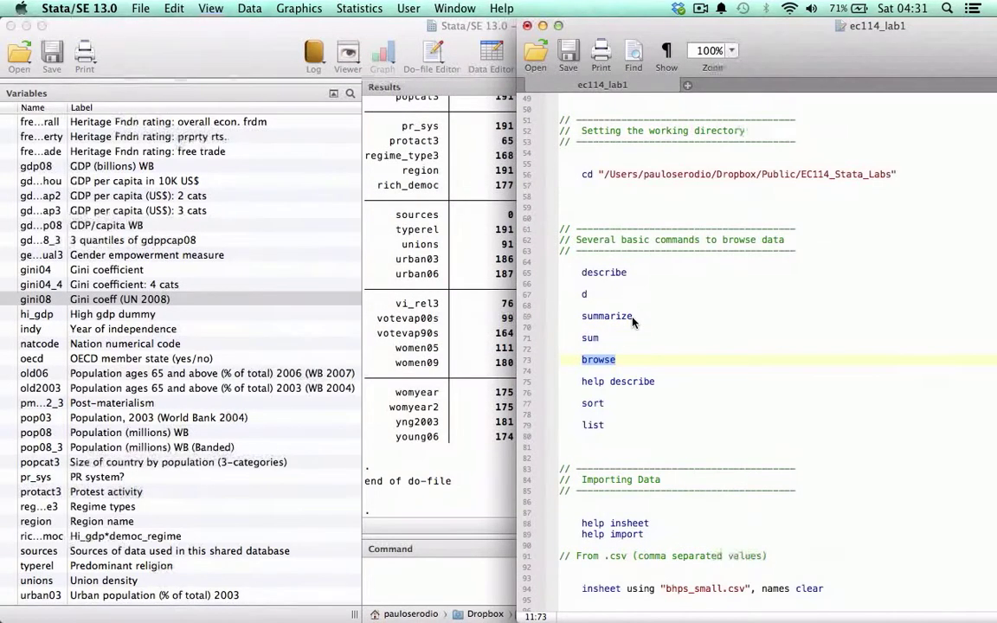
key("super+shift+d")
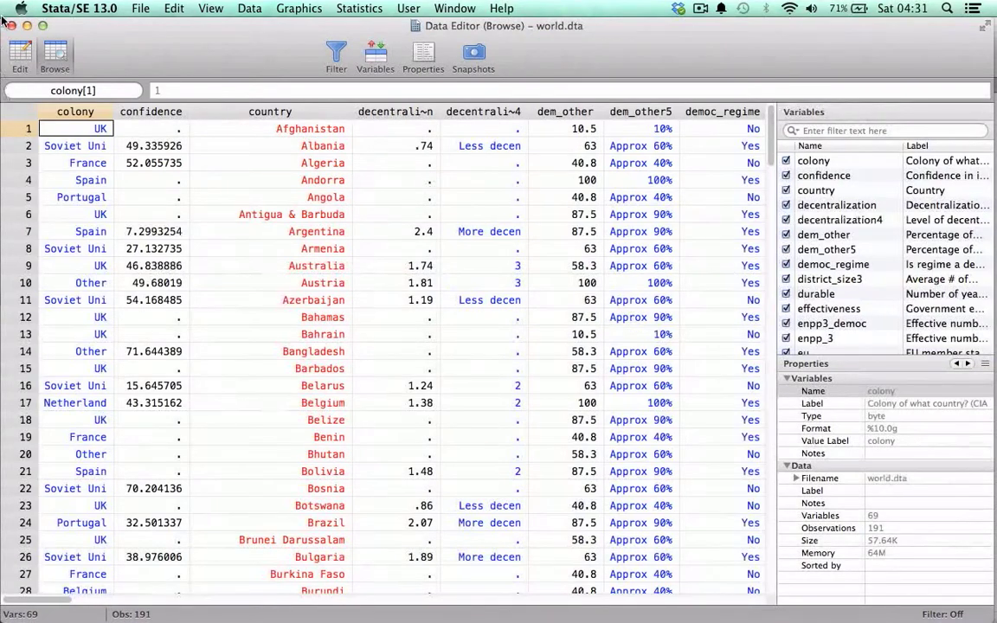
Close the data browser and run the help describe line from the ec114_lab1 do-file
left_click(10, 25)
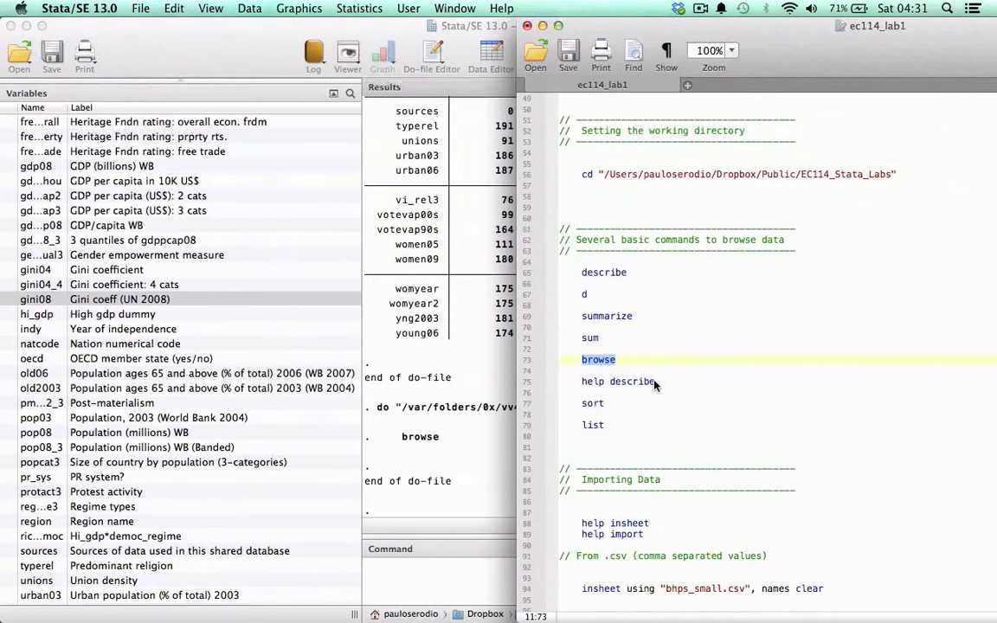
left_click(631, 360)
left_click(659, 382)
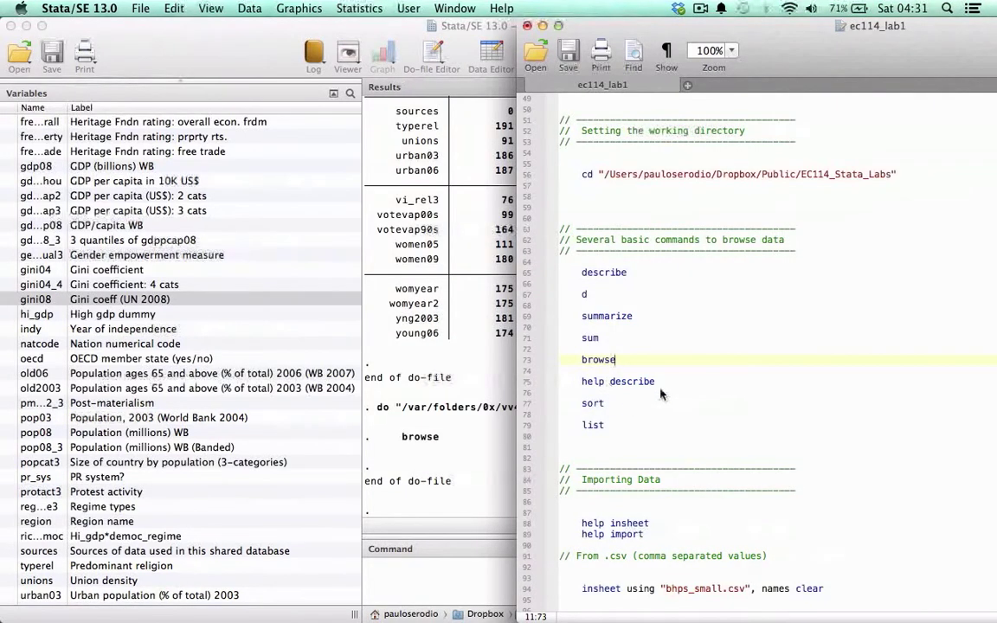
key("super+shift+Left")
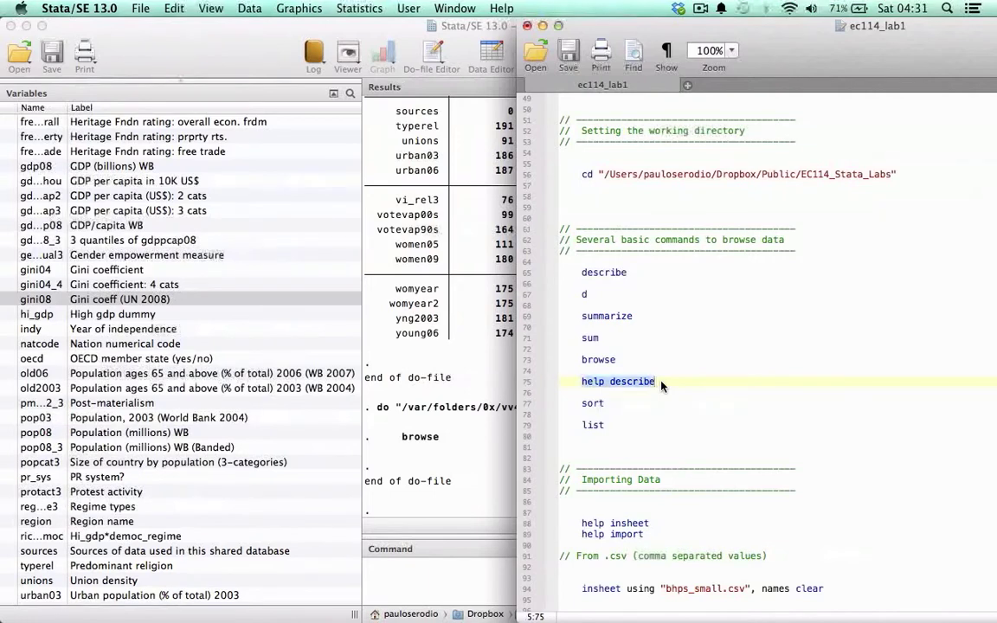
key("super+shift+d")
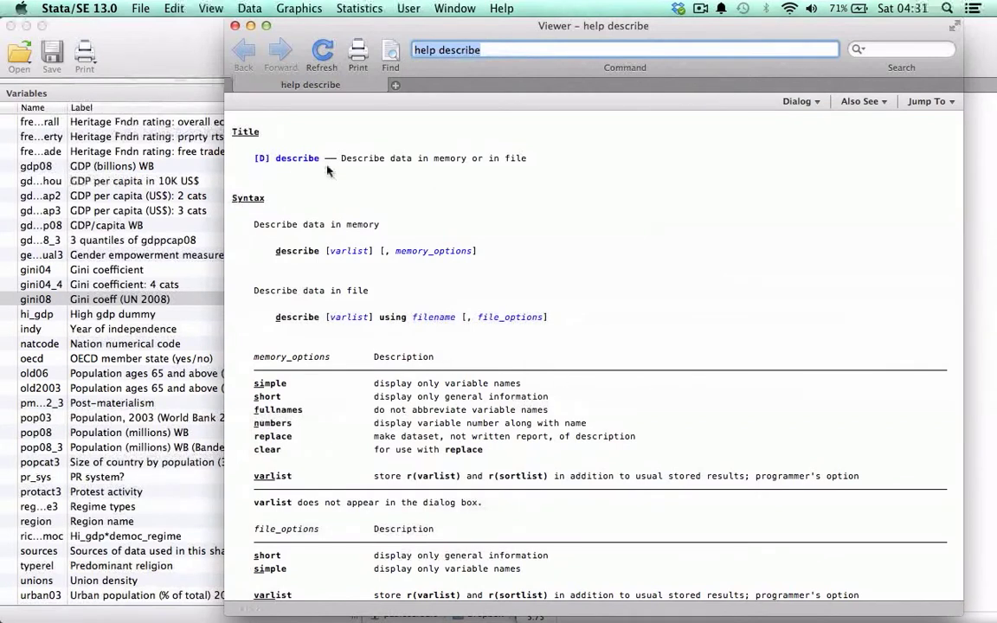
Examine the title, syntax and memory_options sections at the start of the describe help page
double_click(237, 200)
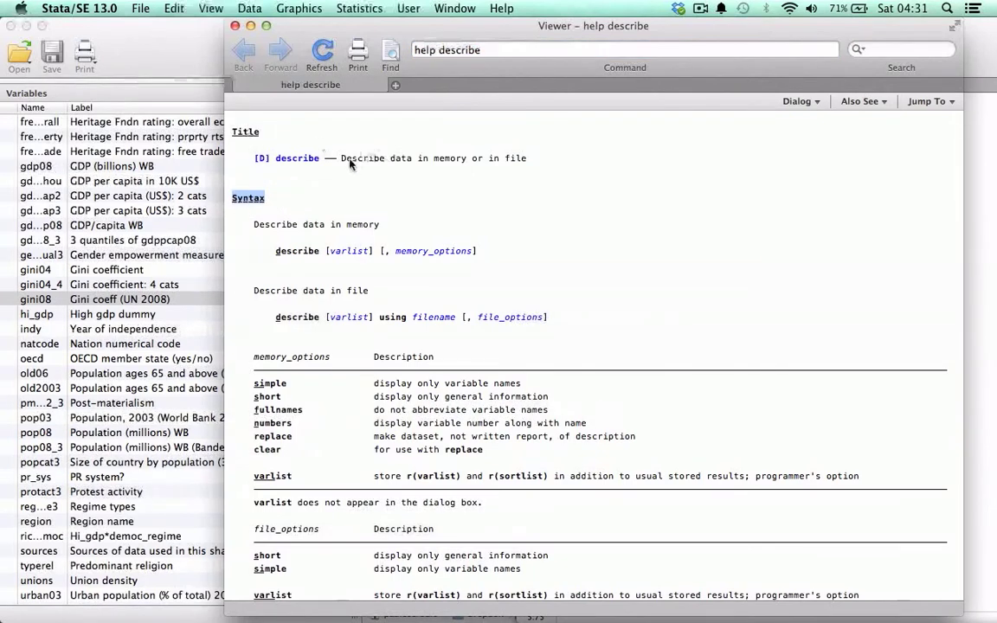
left_click_drag(341, 159, 526, 160)
scroll(463, 245, "down", 1)
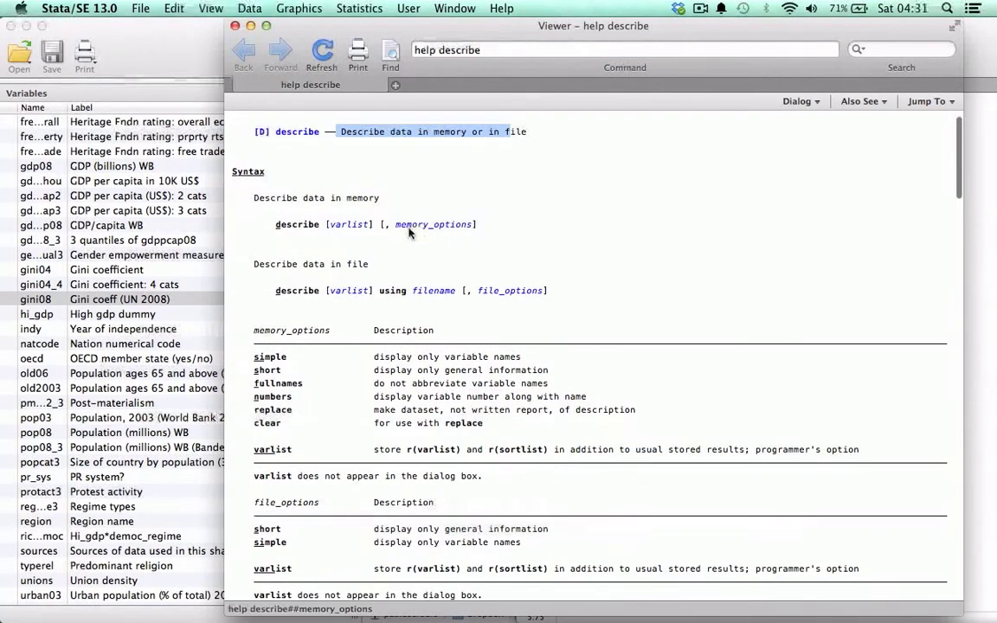
scroll(258, 329, "down", 1)
left_click_drag(256, 330, 338, 334)
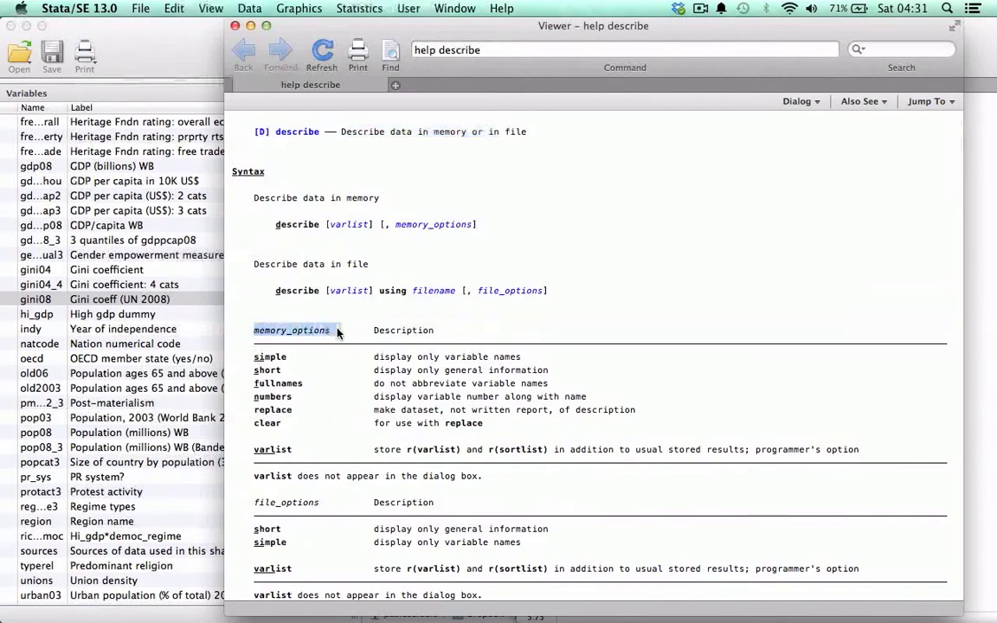
left_click(386, 227)
double_click(386, 225)
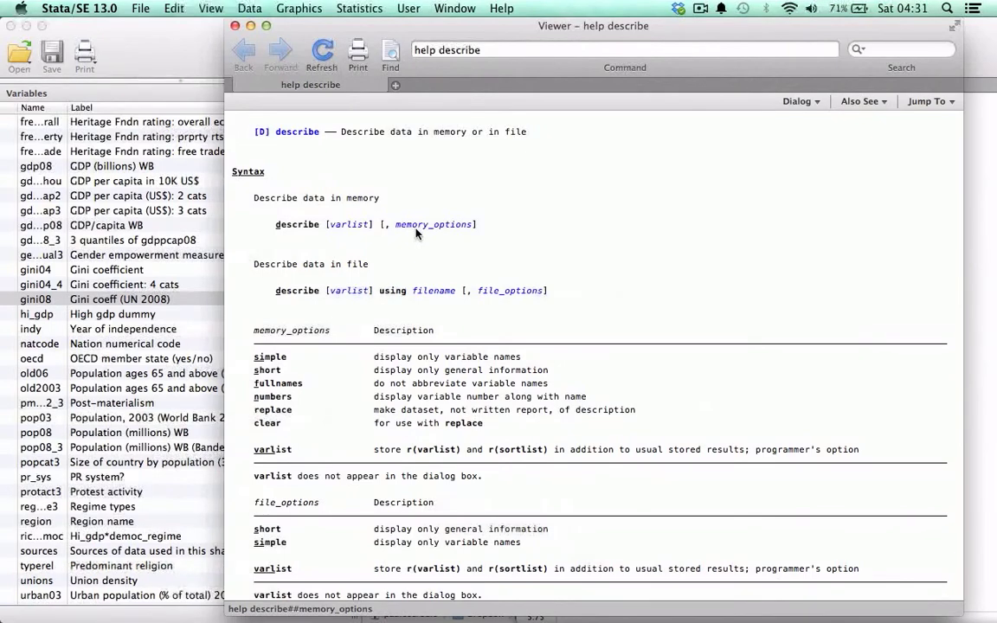
Read through the describe help's option descriptions and remarks down to the plain describe example
scroll(411, 251, "down", 2)
scroll(407, 267, "down", 2)
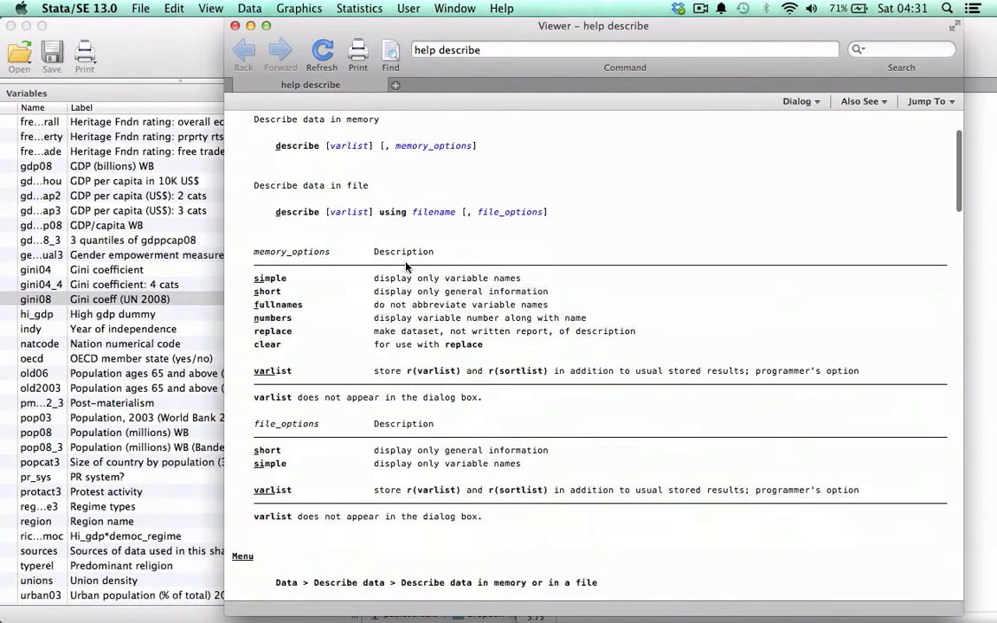
scroll(307, 355, "down", 10)
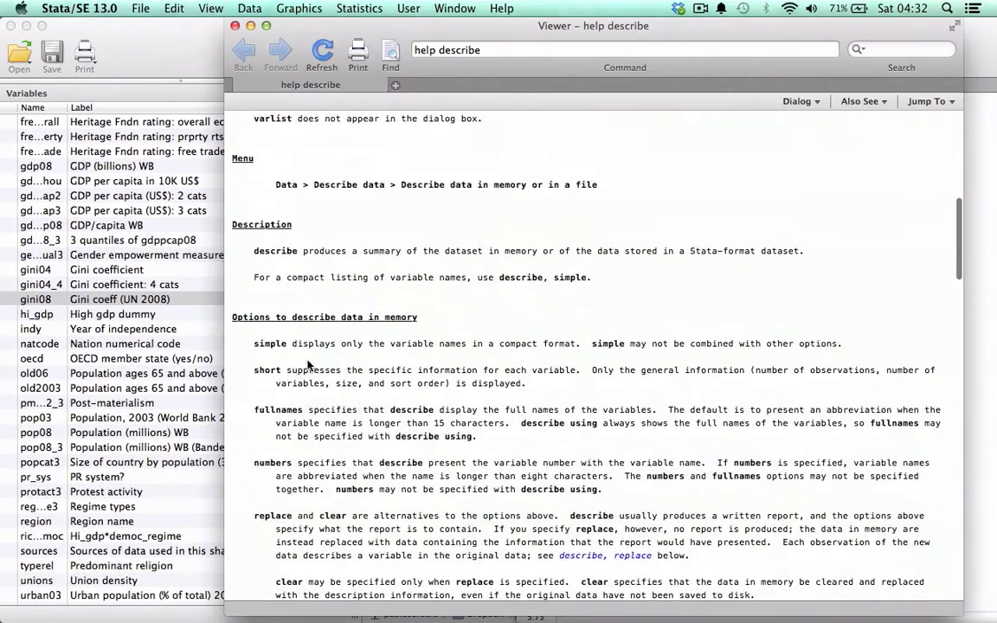
scroll(303, 329, "down", 3)
scroll(299, 242, "down", 8)
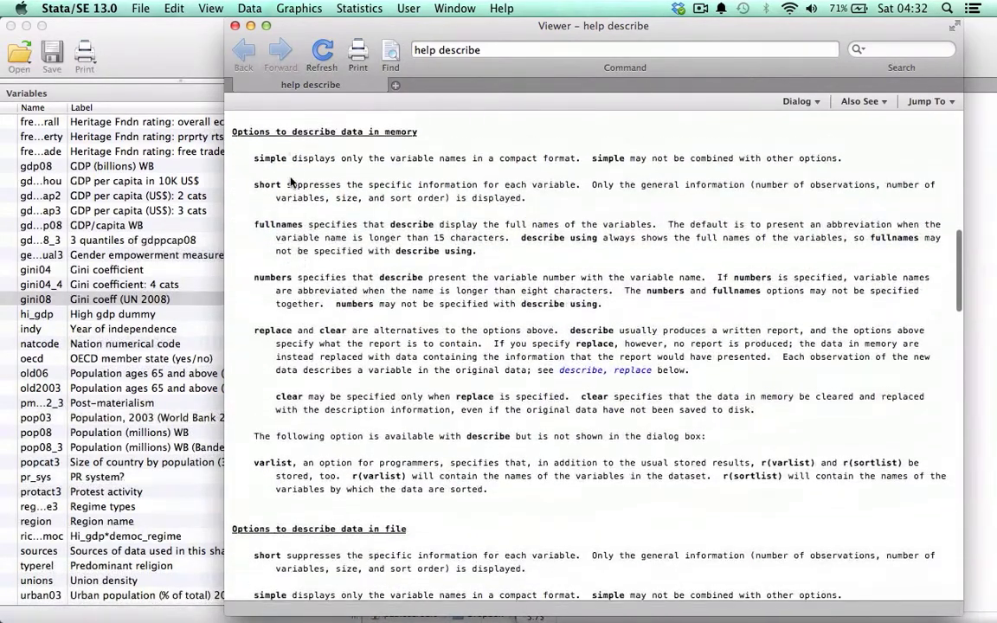
scroll(303, 256, "down", 12)
scroll(306, 267, "down", 20)
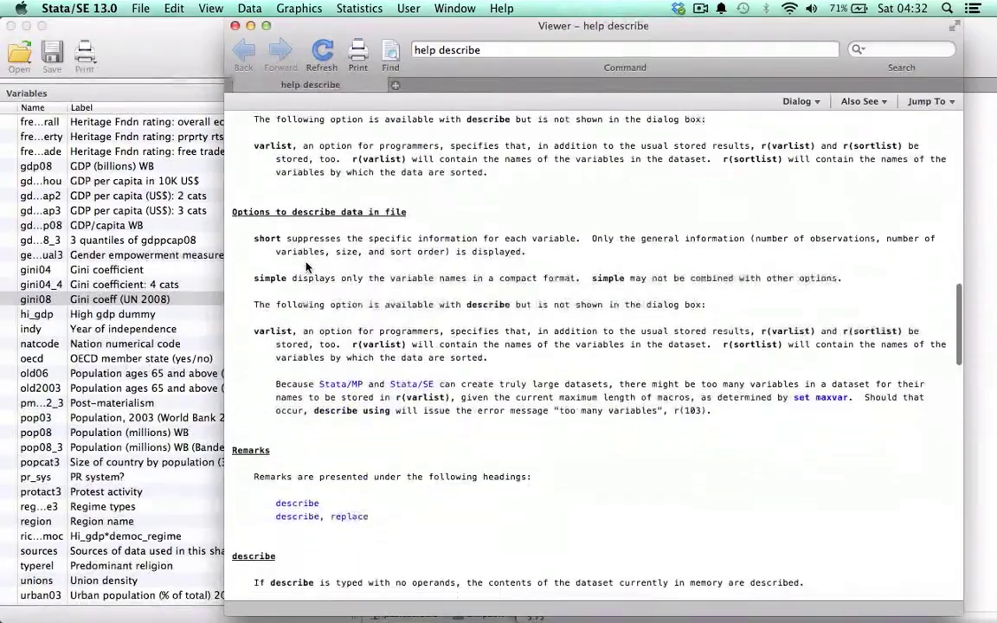
scroll(306, 267, "down", 20)
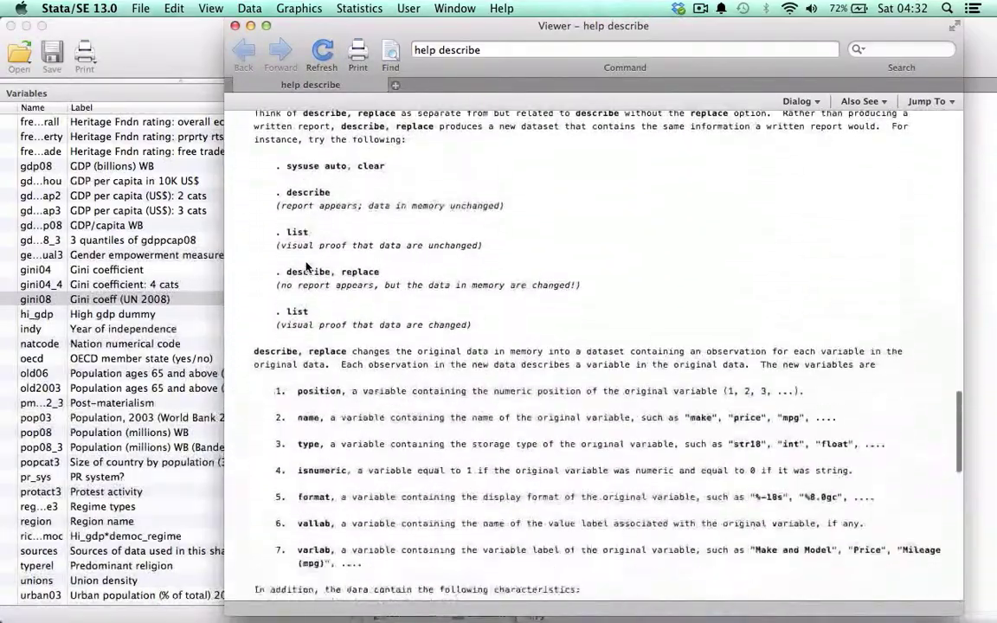
scroll(306, 267, "down", 3)
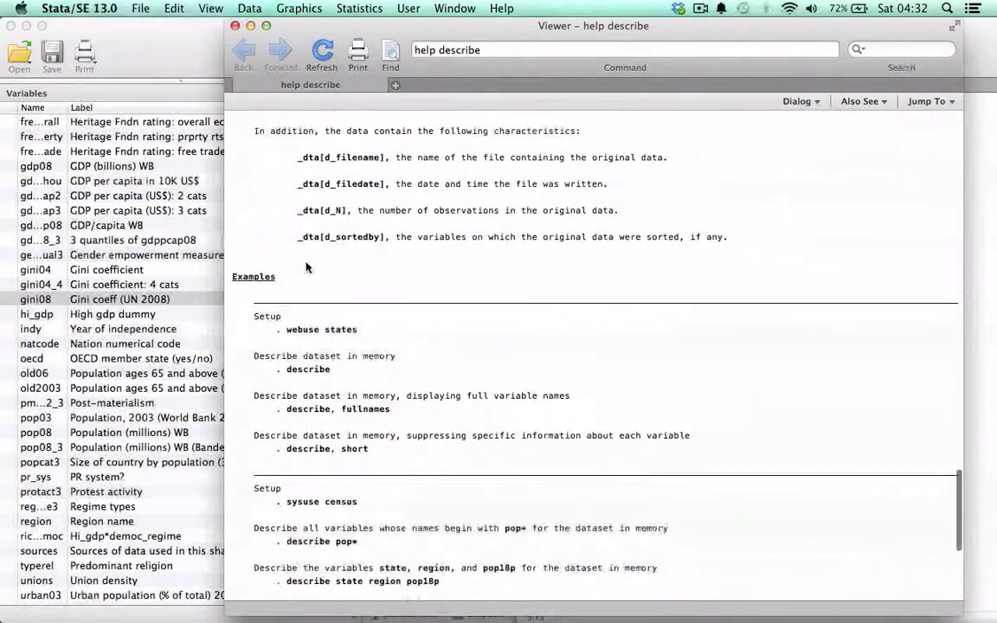
double_click(295, 344)
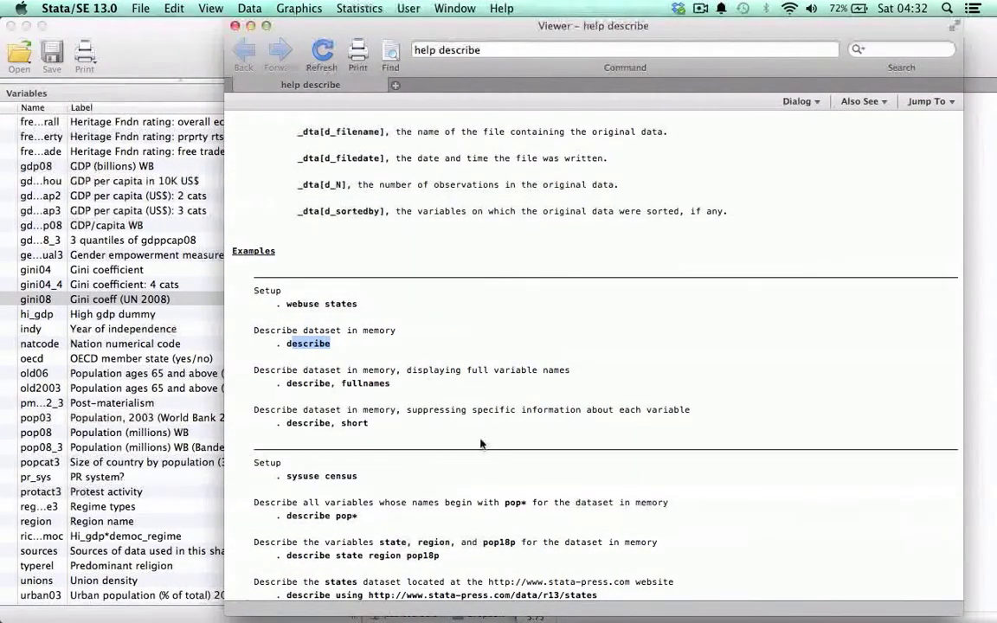
Go back to the Syntax section and the memory_options table of the describe help
scroll(418, 322, "up", 15)
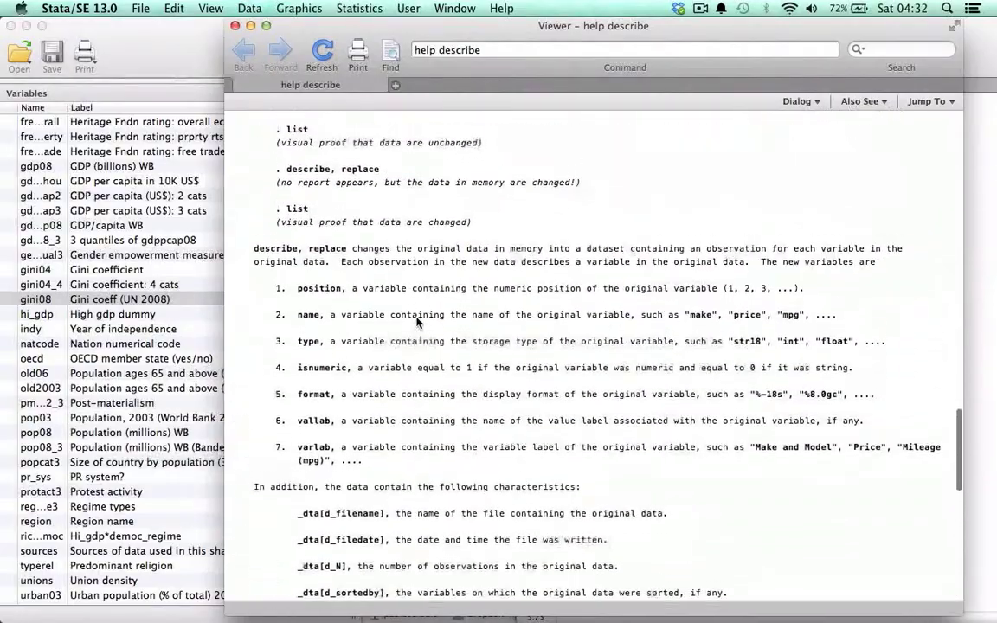
scroll(416, 322, "up", 10)
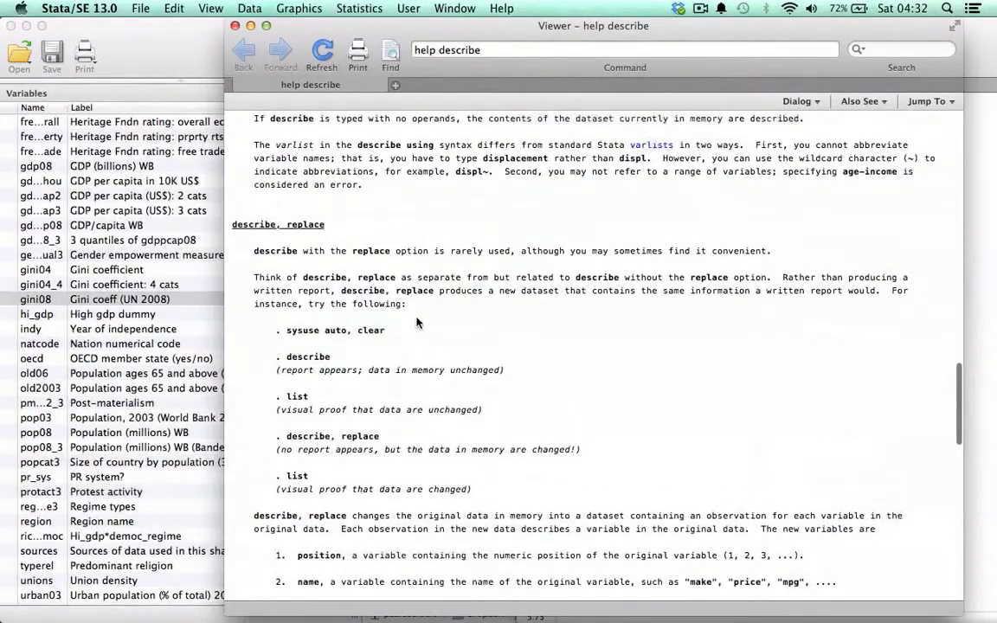
scroll(417, 322, "up", 20)
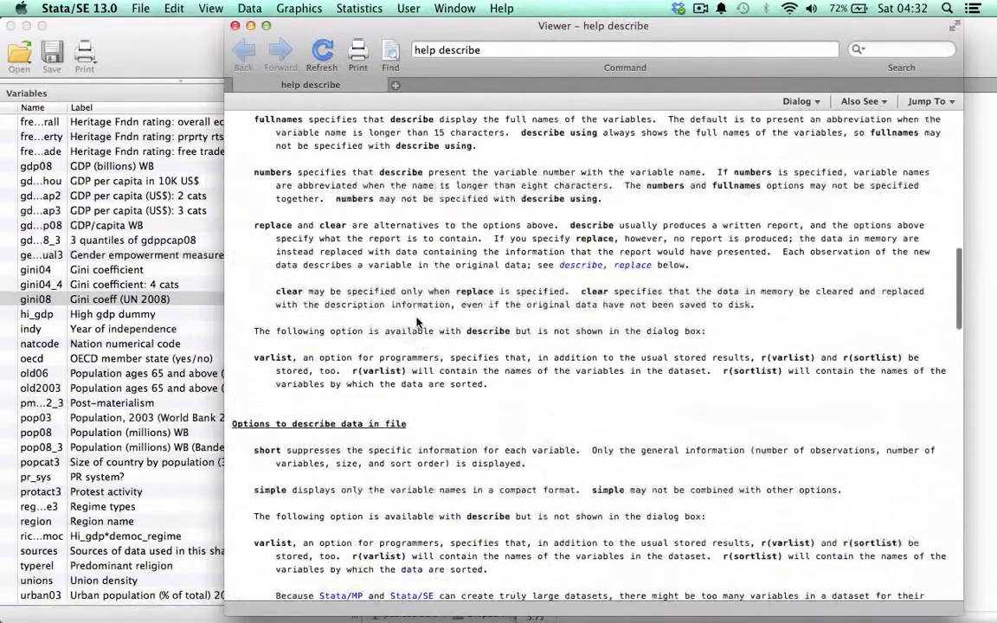
scroll(416, 322, "up", 20)
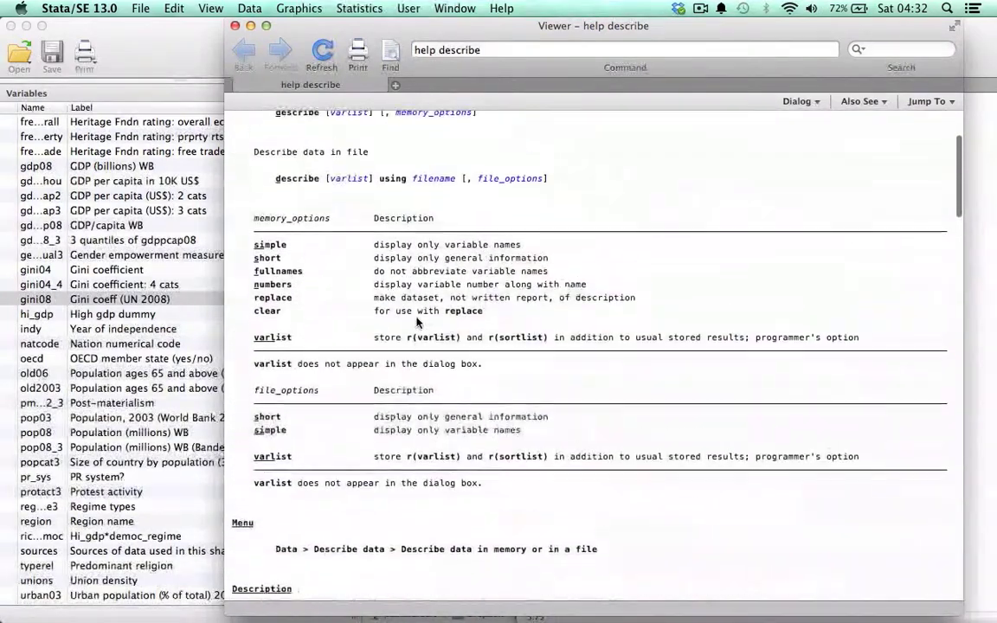
scroll(417, 322, "up", 3)
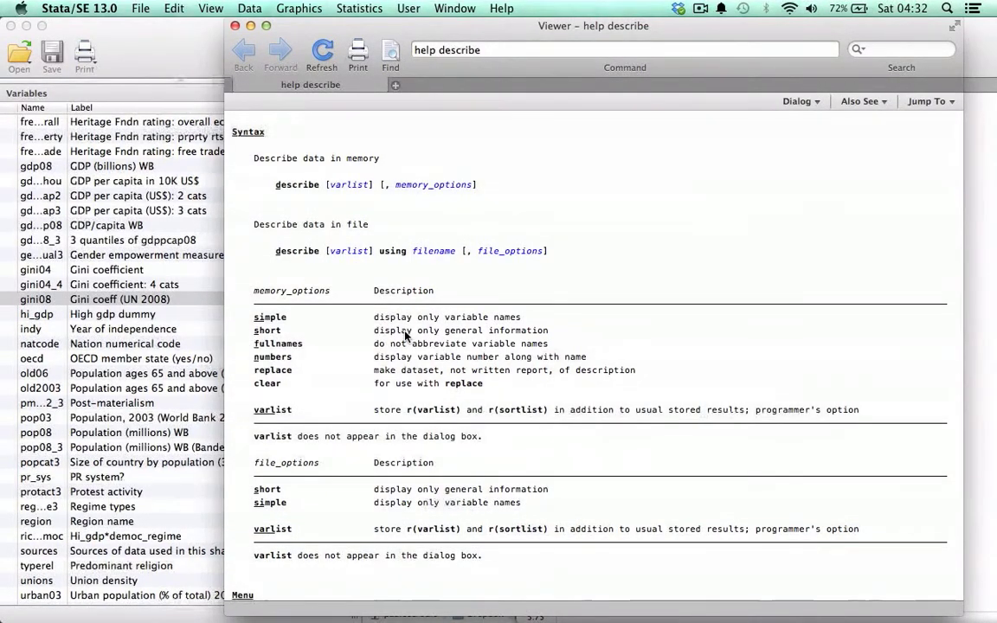
Review the describe help's worked examples, stored results and remarks
scroll(405, 335, "down", 2)
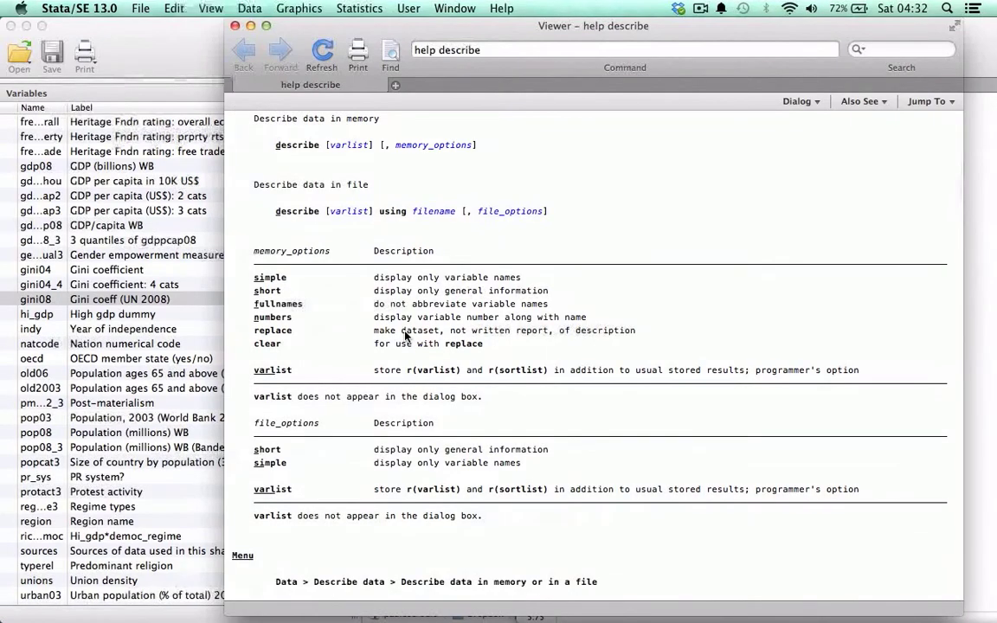
scroll(405, 336, "down", 10)
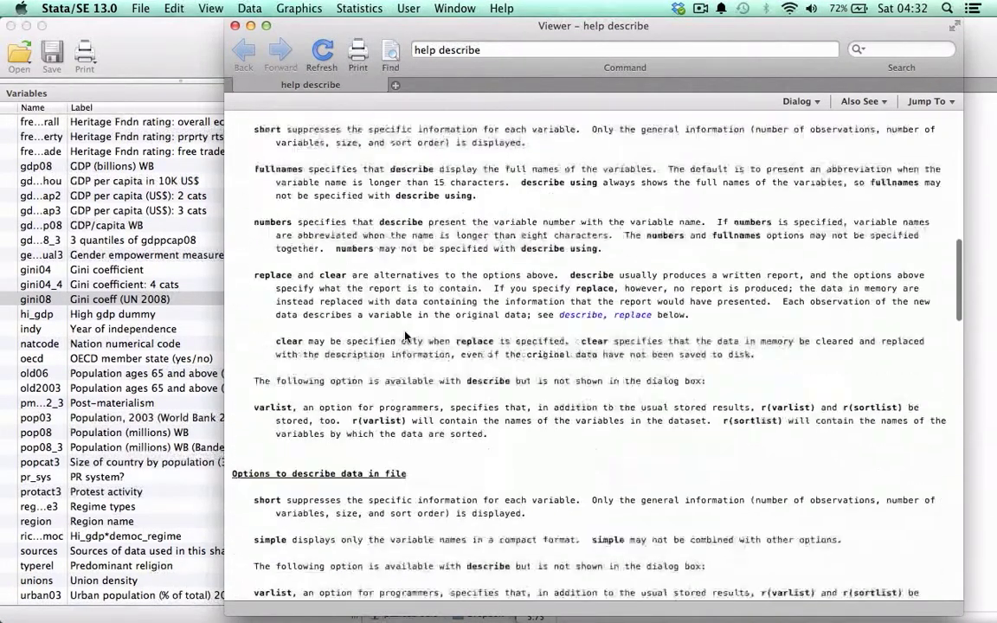
scroll(405, 336, "down", 20)
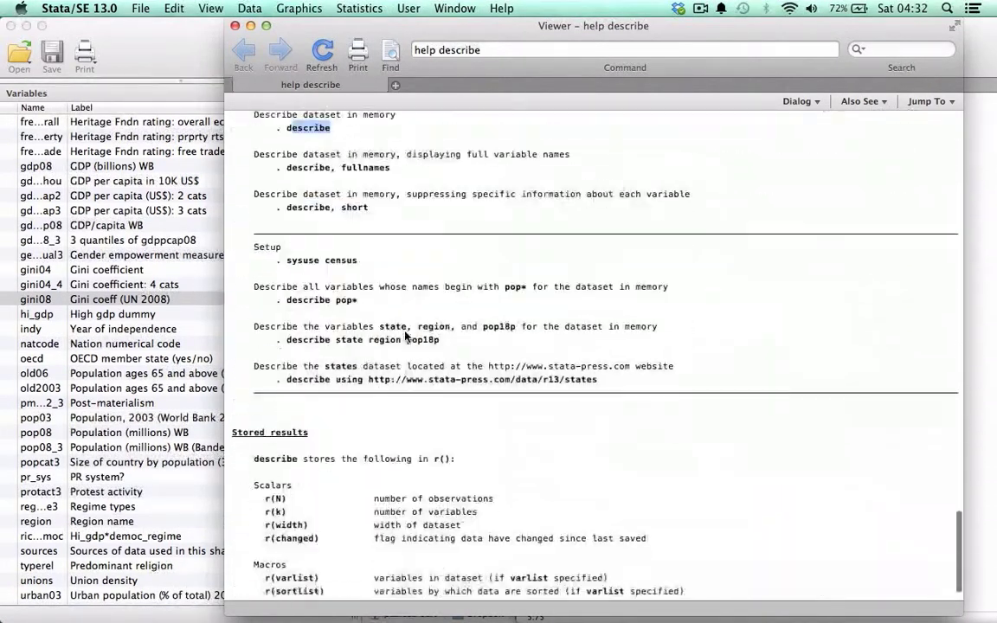
scroll(405, 336, "down", 2)
scroll(312, 307, "up", 3)
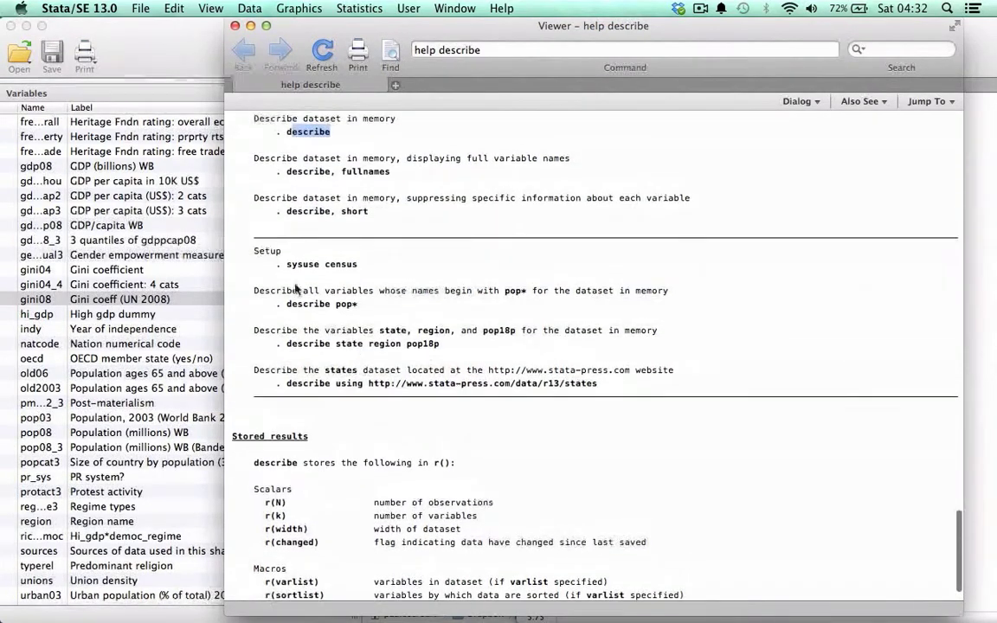
scroll(296, 290, "up", 5)
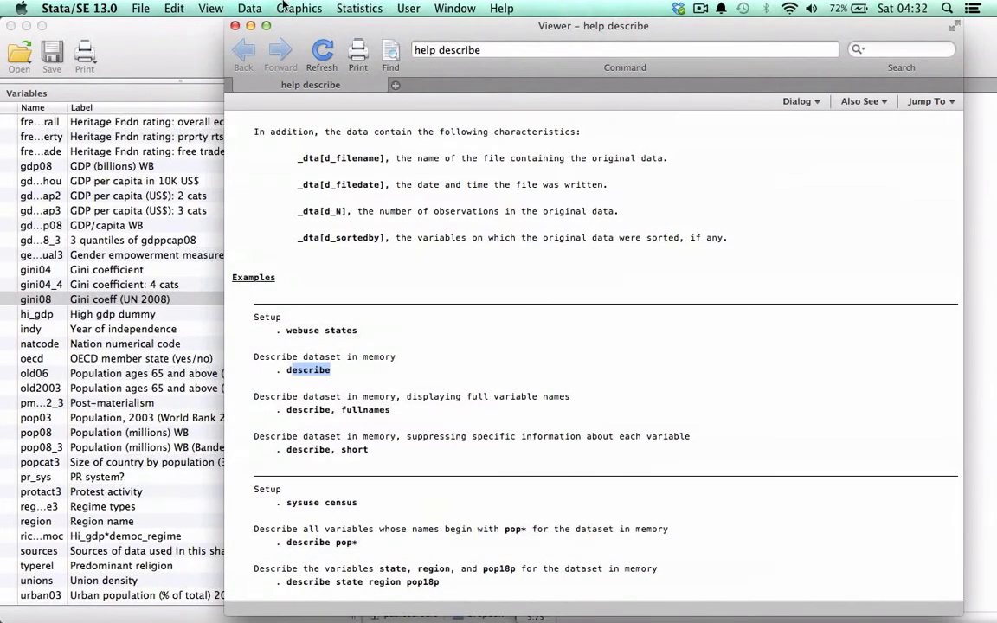
scroll(331, 184, "up", 10)
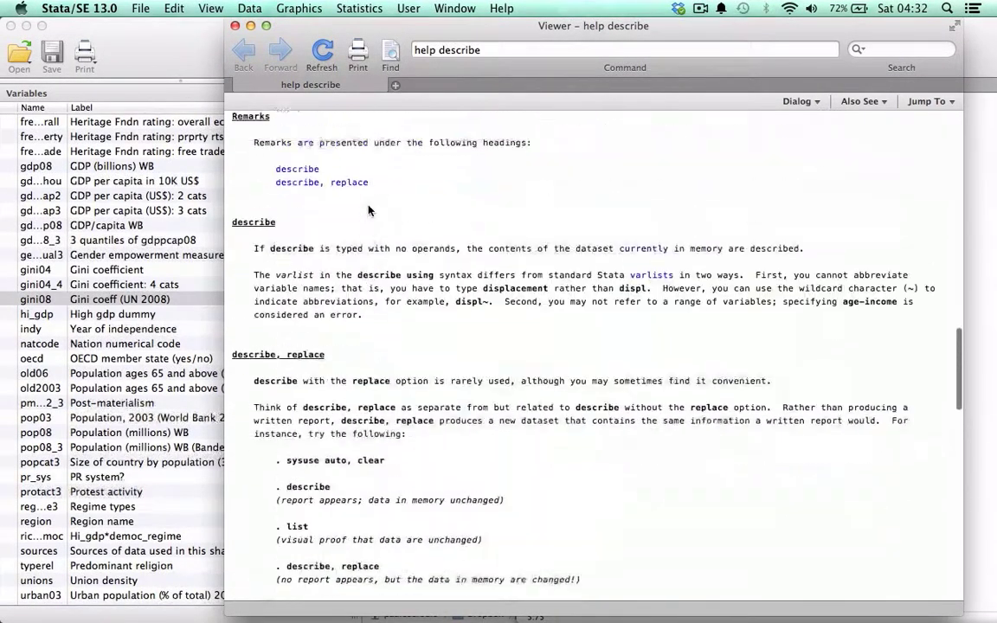
scroll(368, 210, "up", 2)
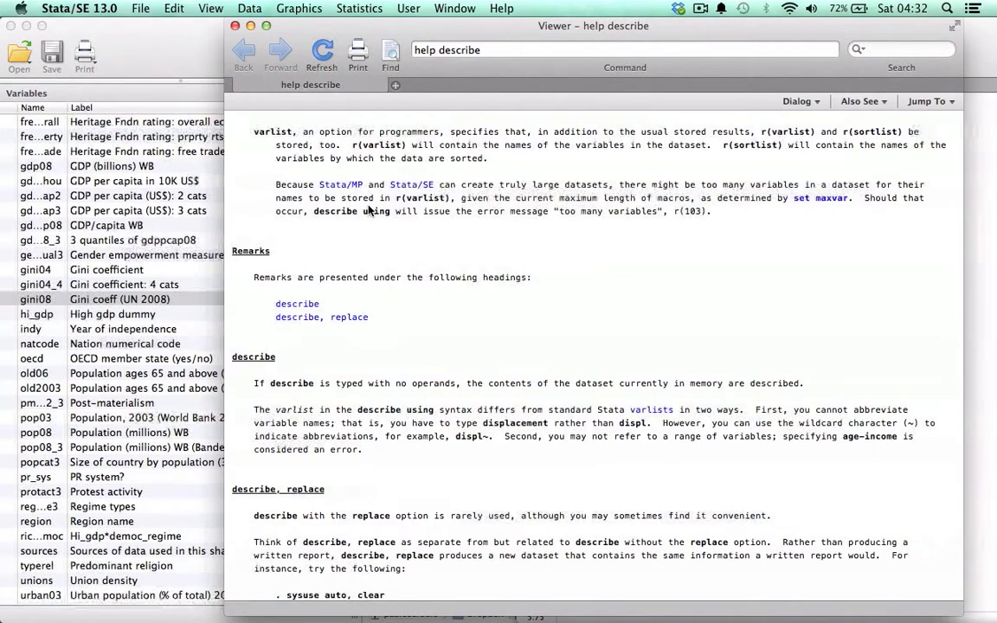
Close the help viewer and place the cursor after the sort command on line 77 of the do-file
left_click(251, 26)
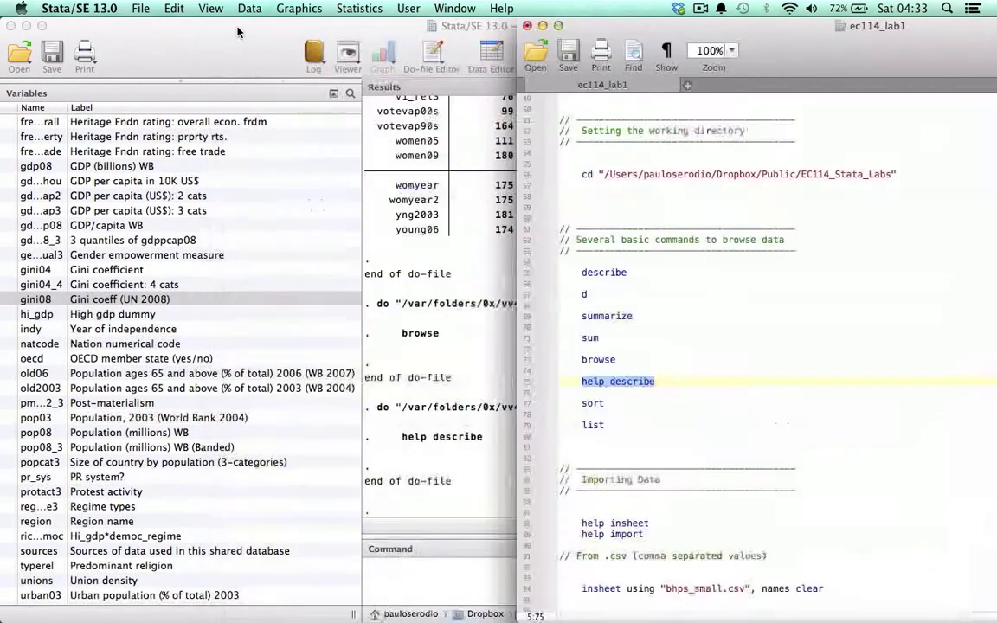
scroll(666, 380, "down", 1)
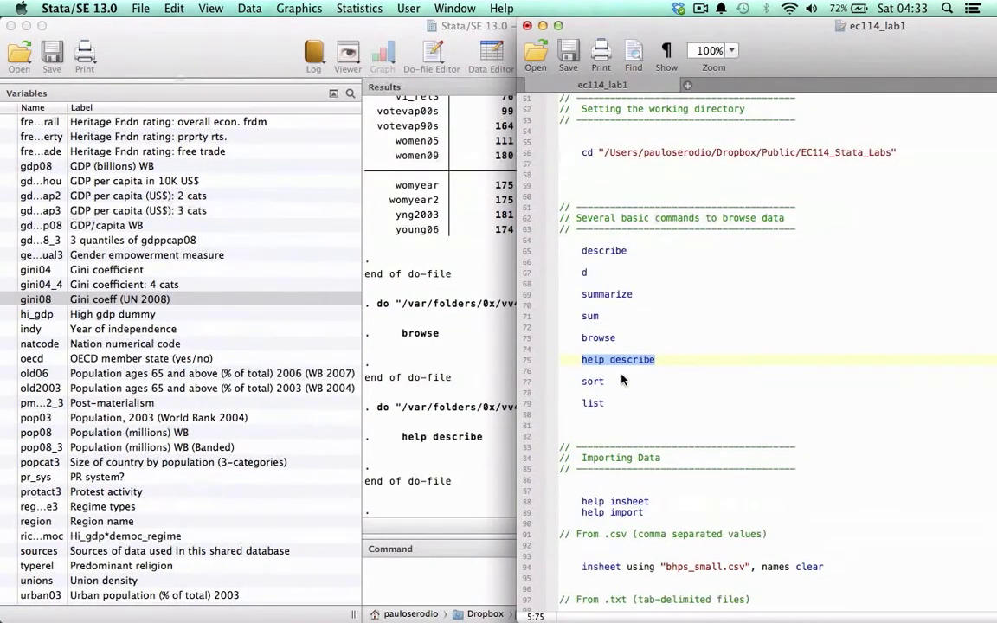
left_click(621, 382)
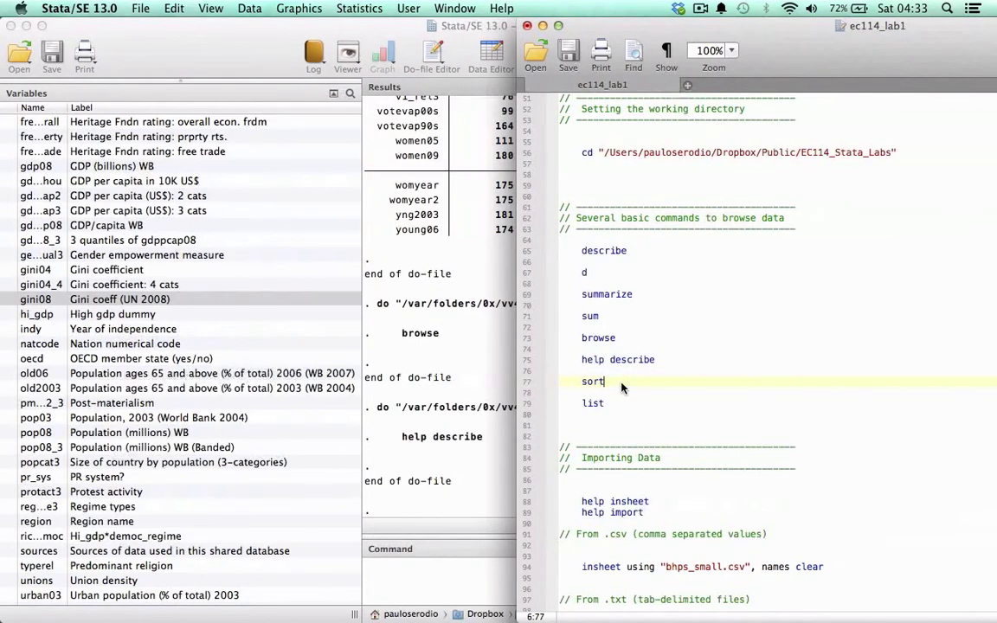
Inspect world.dta in the Data Editor at a reduced text size, then close the editor
left_click(483, 252)
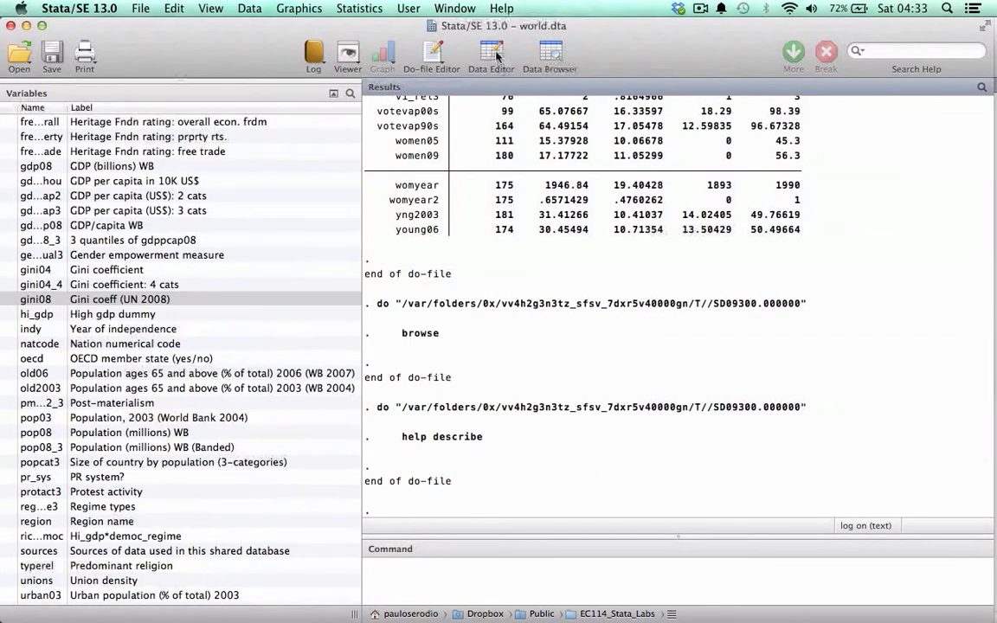
left_click(490, 57)
key("super+minus")
key("super+minus")
key("super+minus")
key("super+minus")
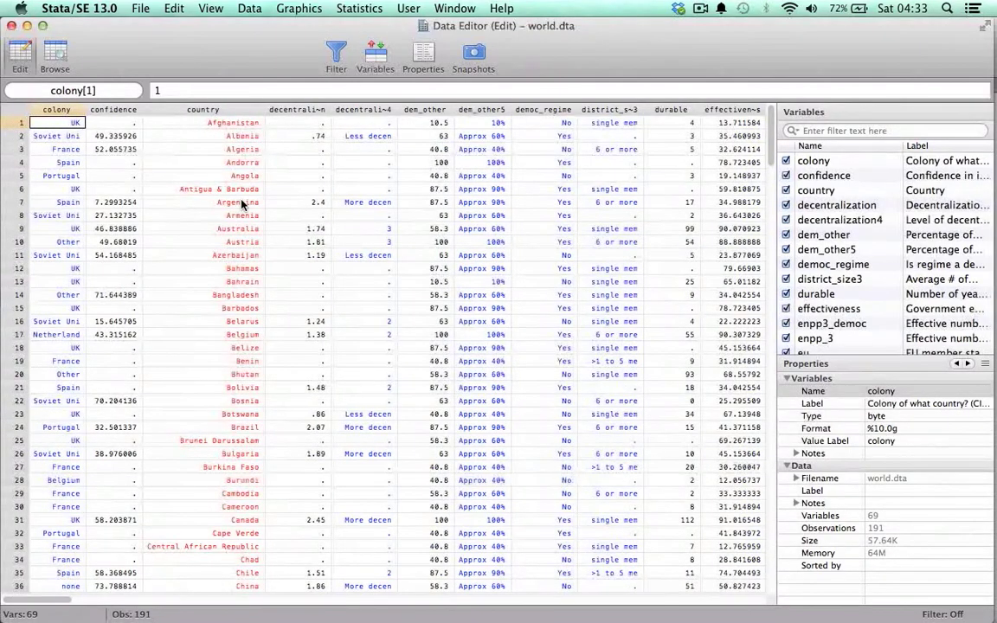
left_click(12, 26)
Add the variable country to the sort command in the do-file and return to the main Stata window
key("ctrl+Down")
left_click(748, 395)
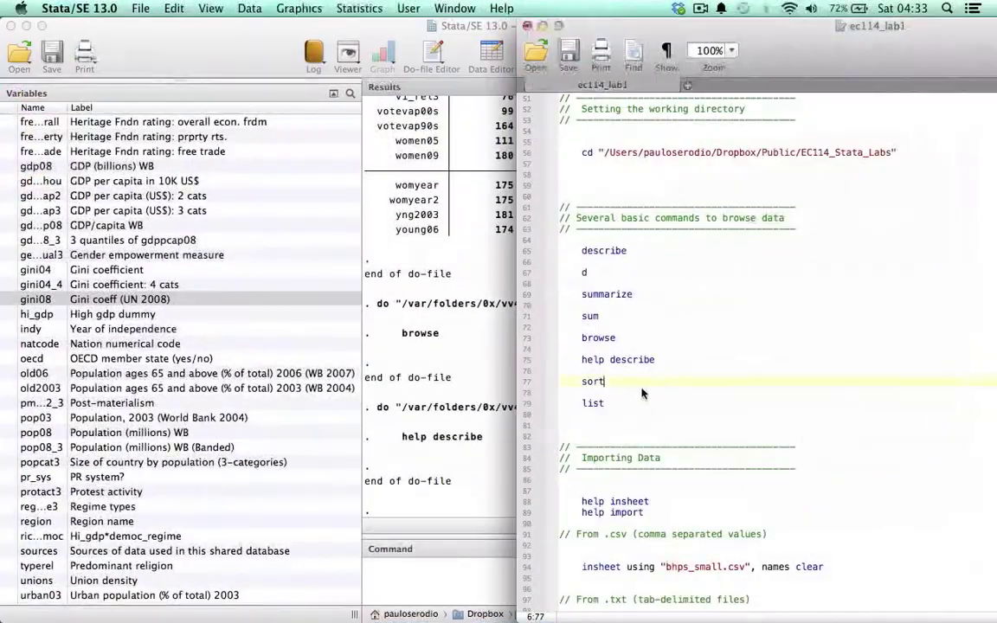
type("country")
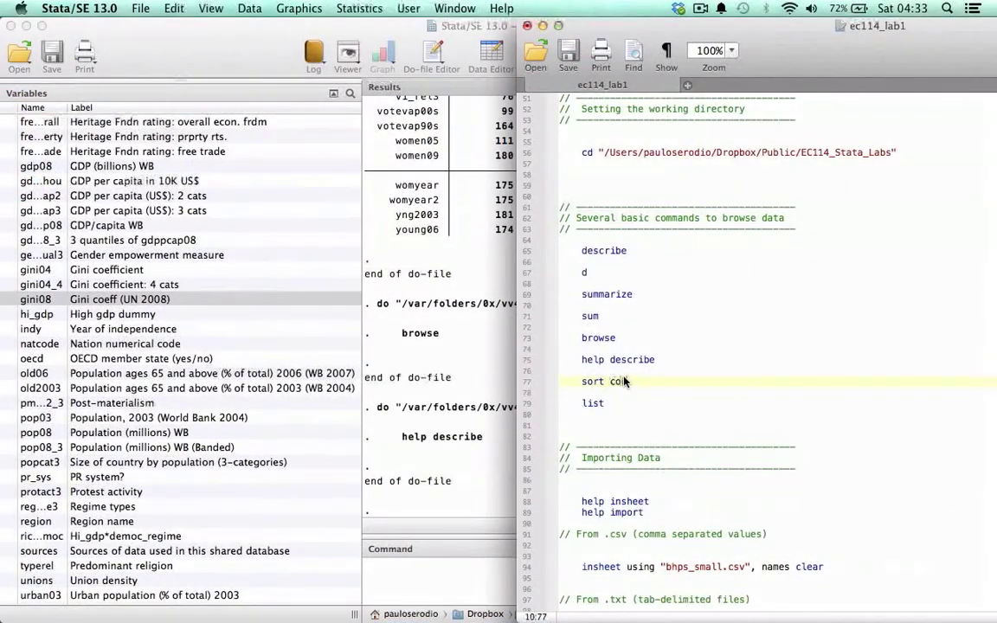
left_click(484, 52)
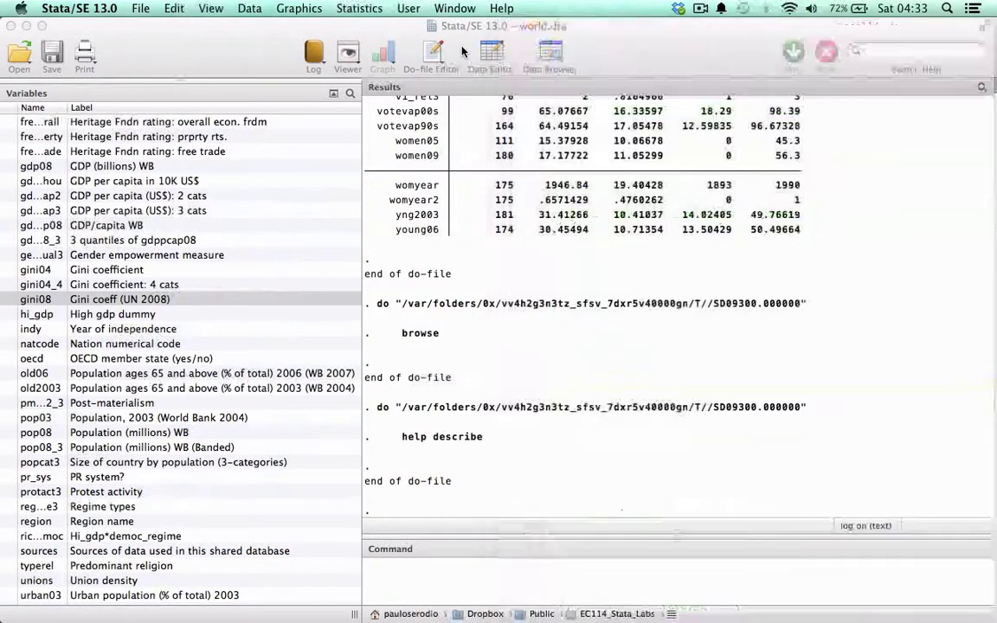
Open the Data Editor beside the do-file, add colony to the sort command on line 77, and run sort country colony
left_click(497, 45)
key("ctrl+Up")
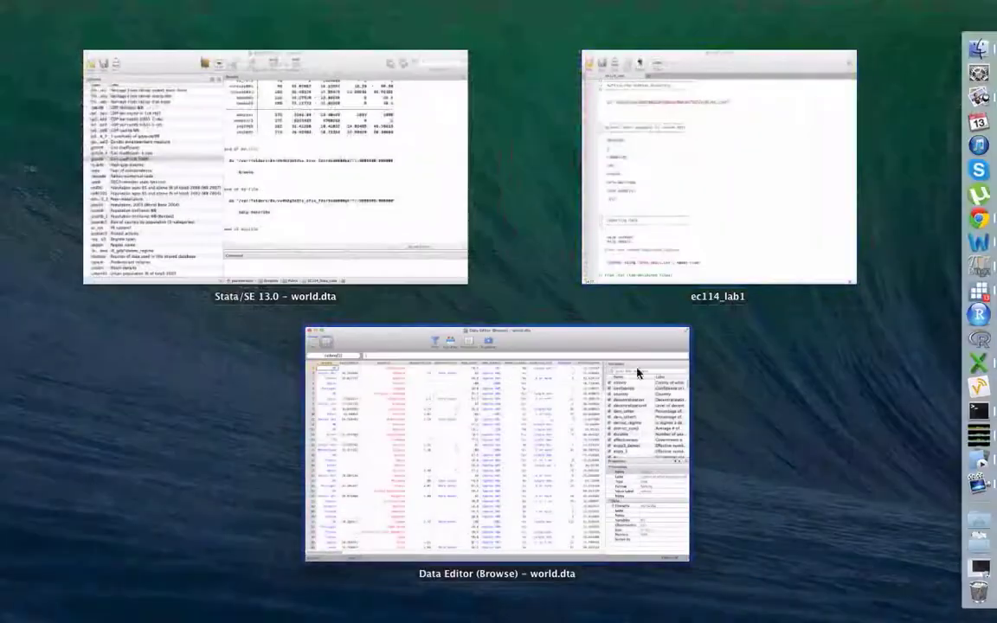
left_click(655, 196)
left_click_drag(594, 30, 636, 31)
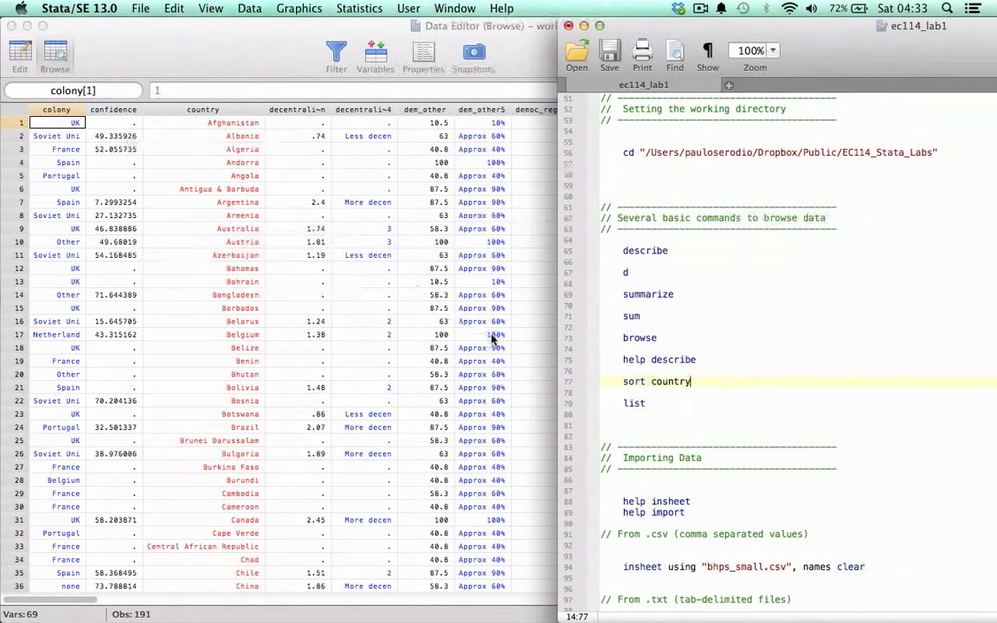
triple_click(729, 381)
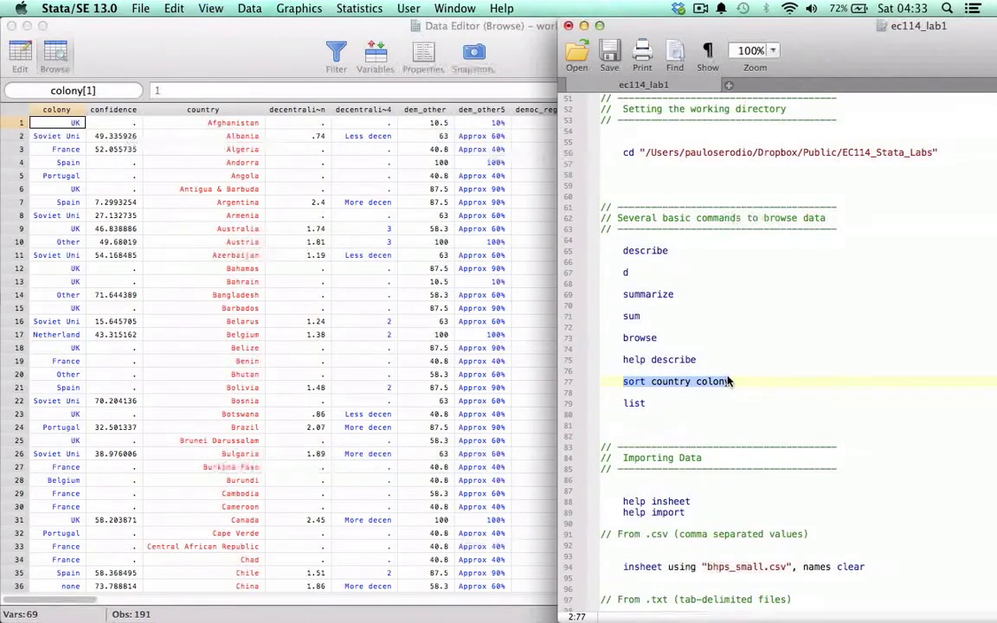
Examine the data sorted by country and colony across its rows and variables, including the typerel column
left_click_drag(128, 30, 164, 26)
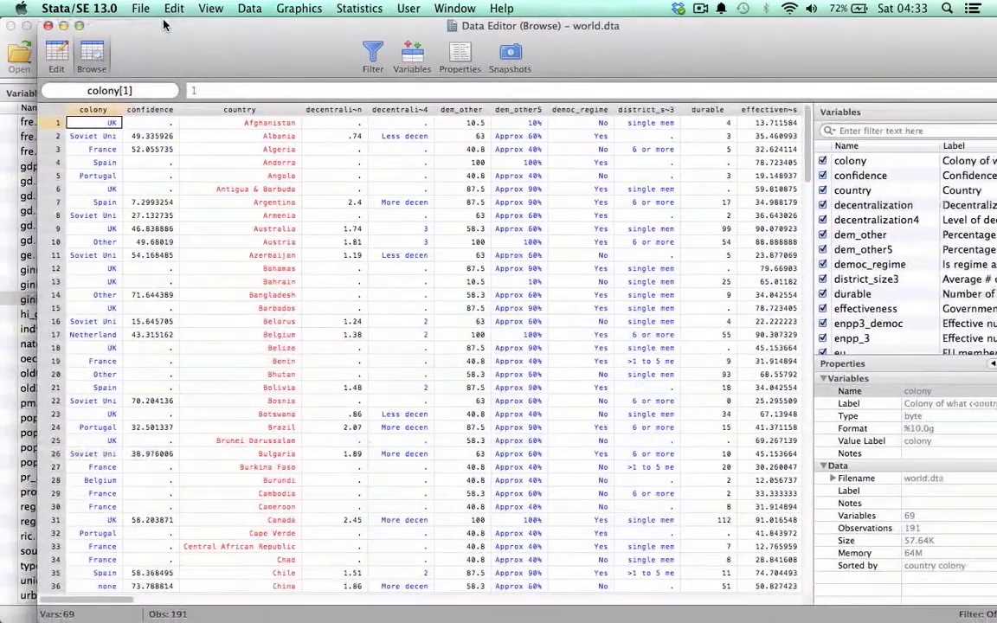
scroll(319, 216, "down", 20)
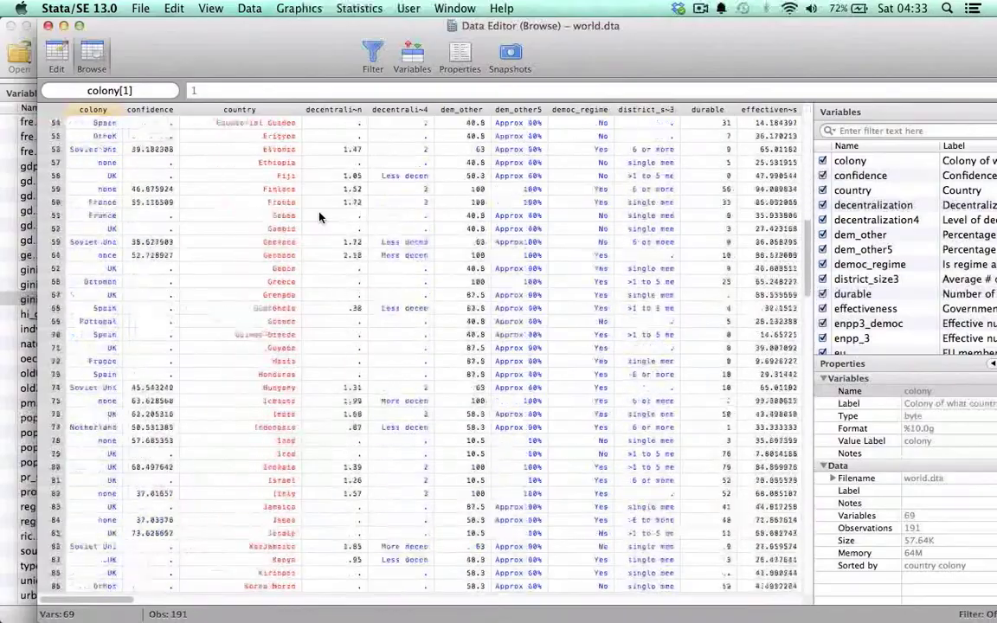
scroll(320, 216, "right", 3)
scroll(319, 216, "down", 1)
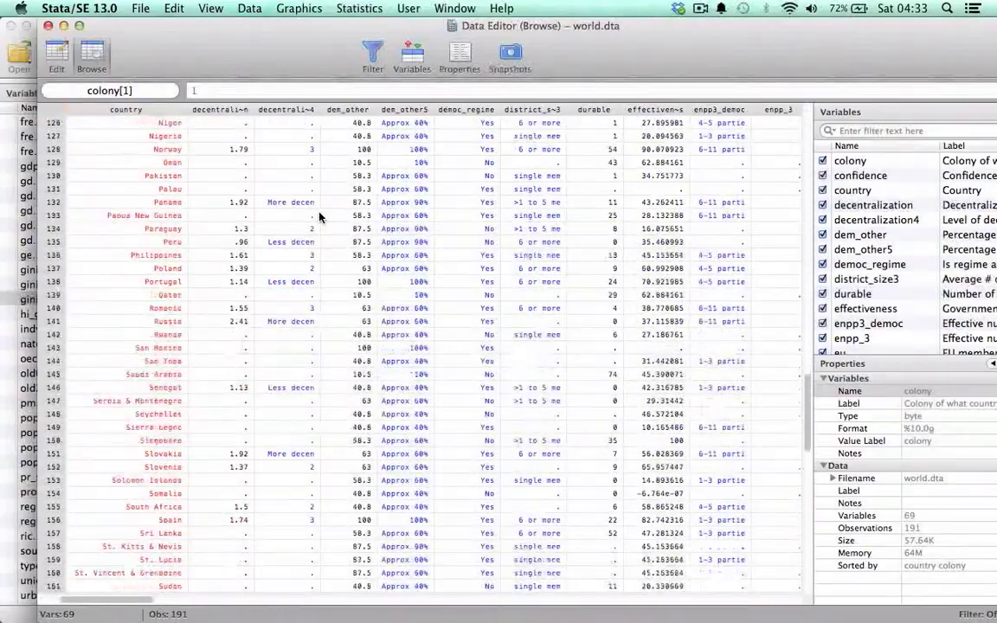
scroll(319, 217, "left", 2)
scroll(319, 216, "right", 6)
scroll(320, 216, "up", 2)
scroll(319, 217, "right", 10)
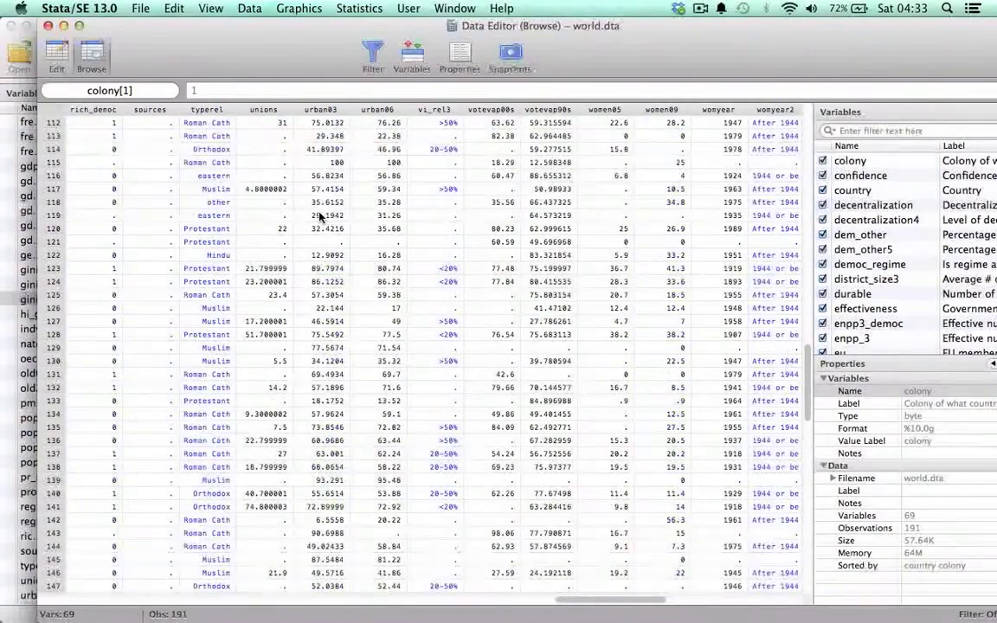
scroll(319, 217, "left", 5)
scroll(320, 217, "up", 8)
scroll(319, 217, "up", 10)
scroll(319, 217, "left", 3)
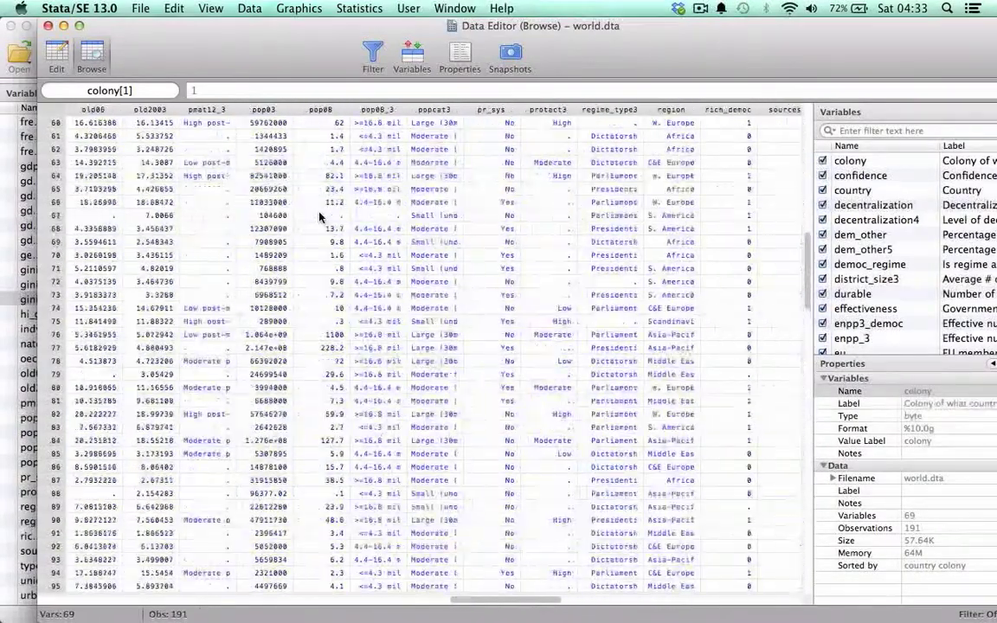
scroll(320, 216, "right", 4)
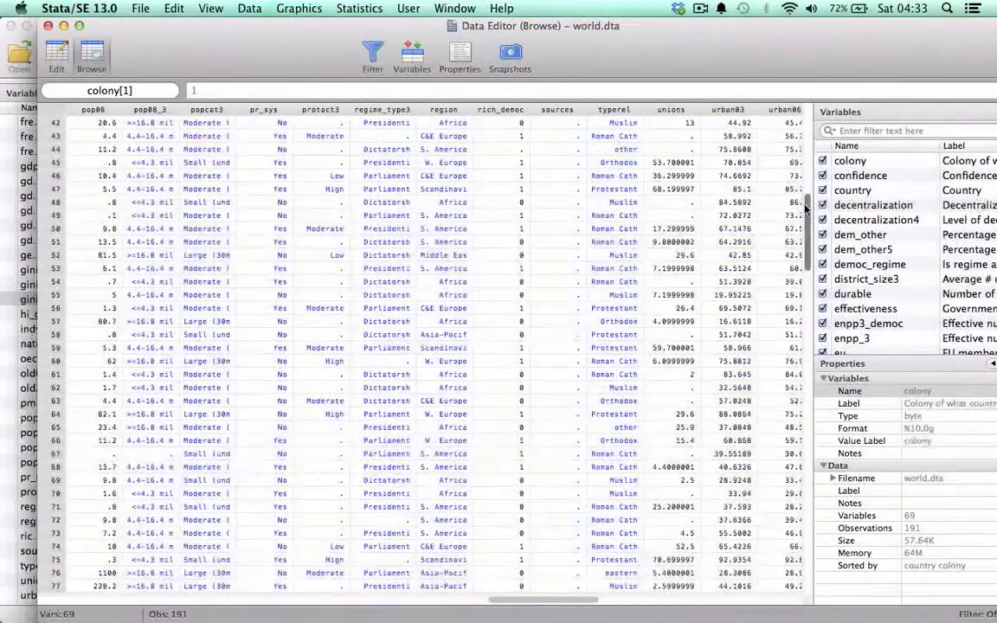
scroll(724, 184, "up", 10)
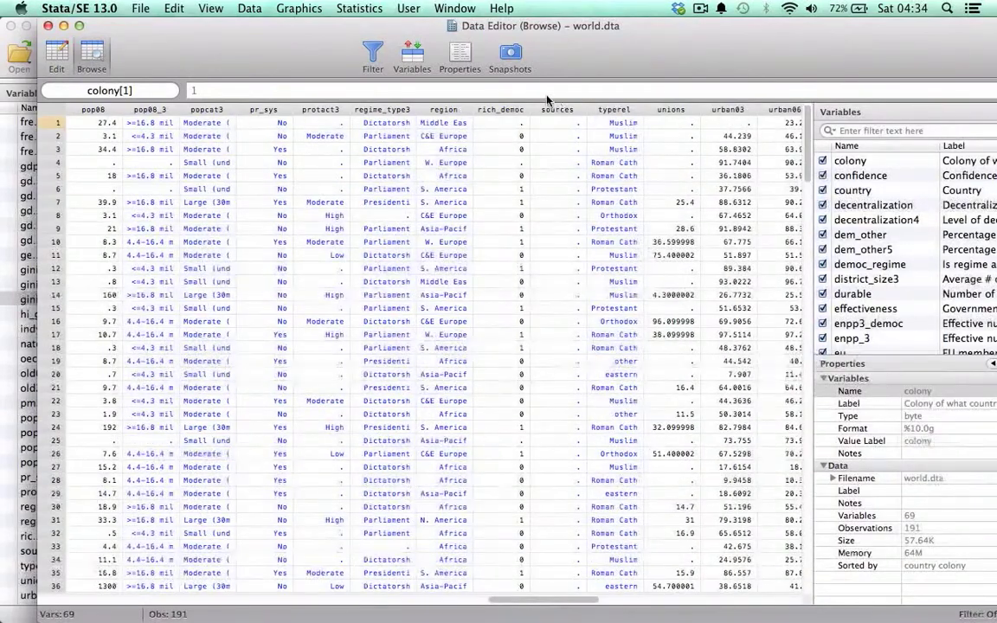
scroll(553, 130, "left", 3)
Return to the do-file and replace country colony with typerel in the sort command on line 77
key("ctrl+Down")
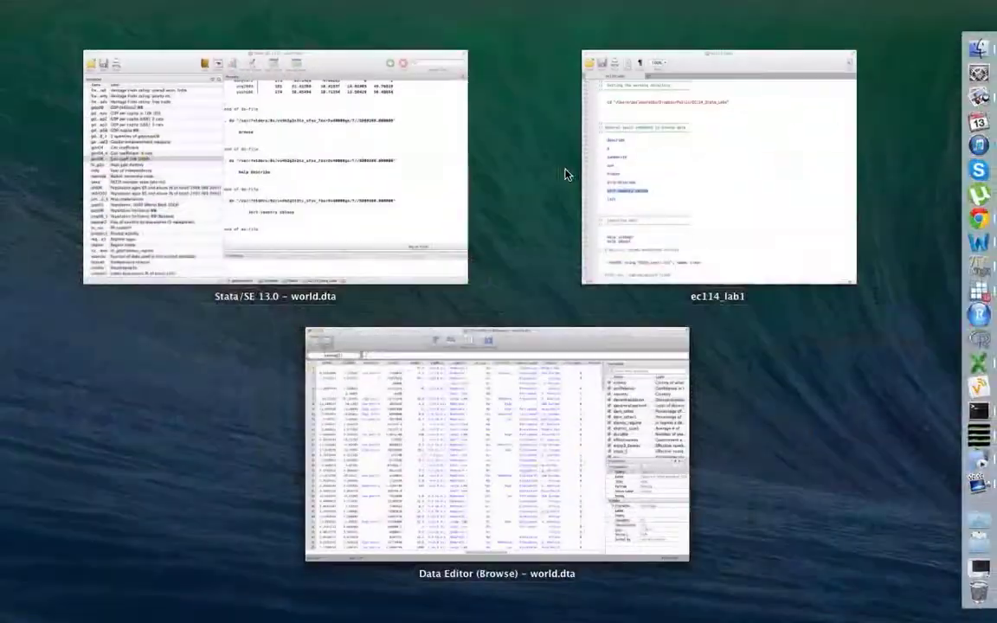
left_click(588, 177)
left_click(654, 384)
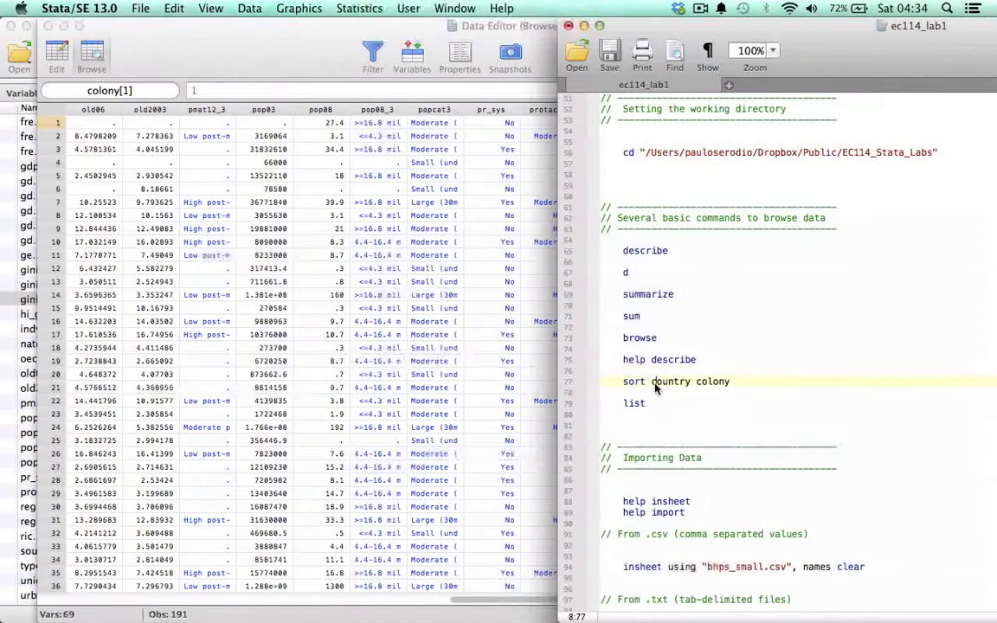
left_click_drag(655, 383, 755, 383)
key("BackSpace")
key("BackSpace")
type("typerel")
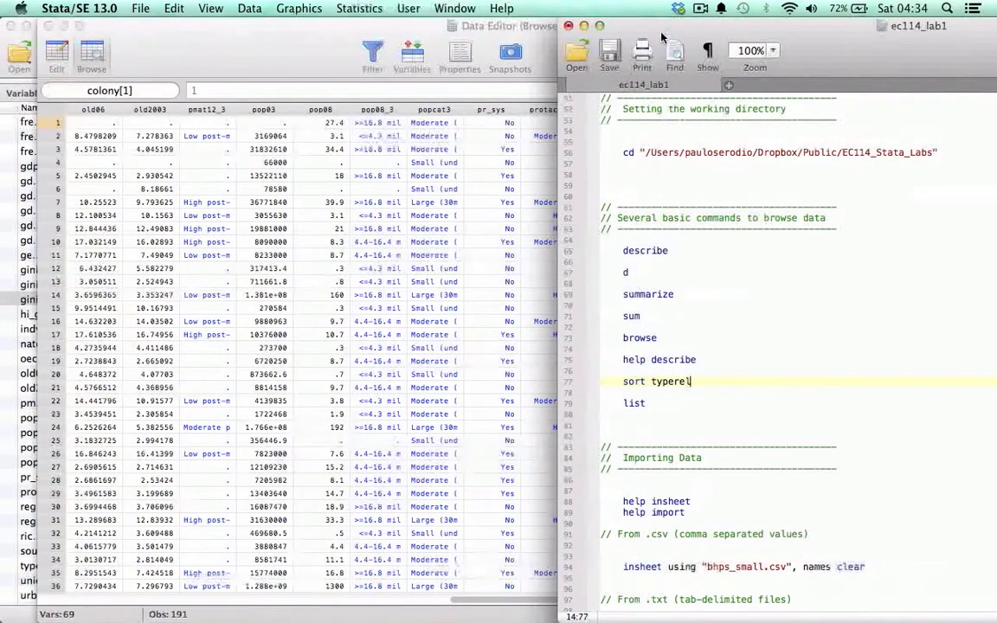
Arrange the do-file so the typerel column is visible in the Data Editor, then run the sort typerel line
left_click_drag(661, 37, 812, 37)
scroll(553, 173, "right", 5)
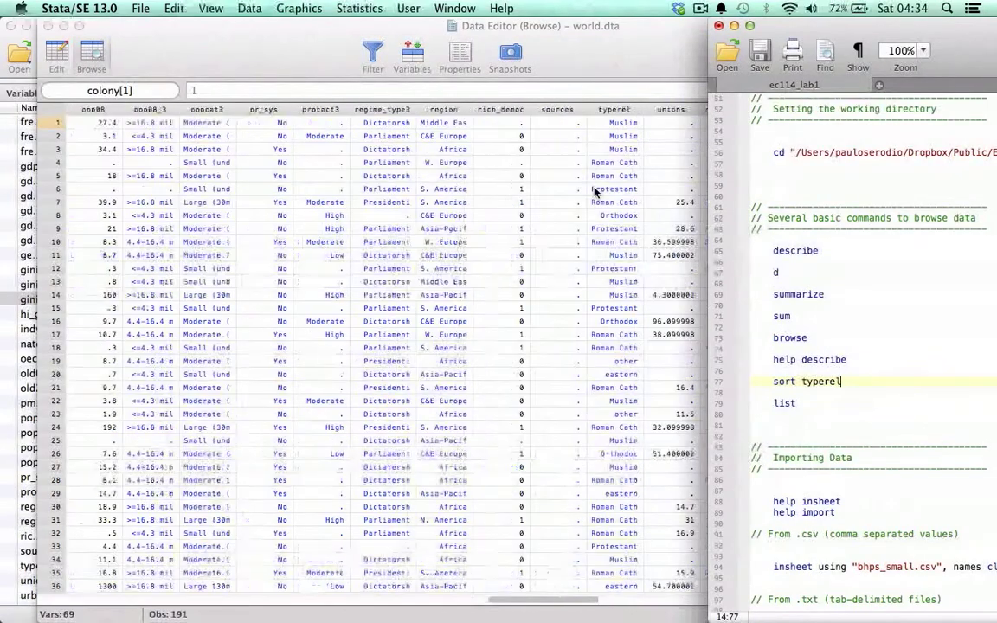
scroll(534, 168, "right", 3)
left_click(527, 147)
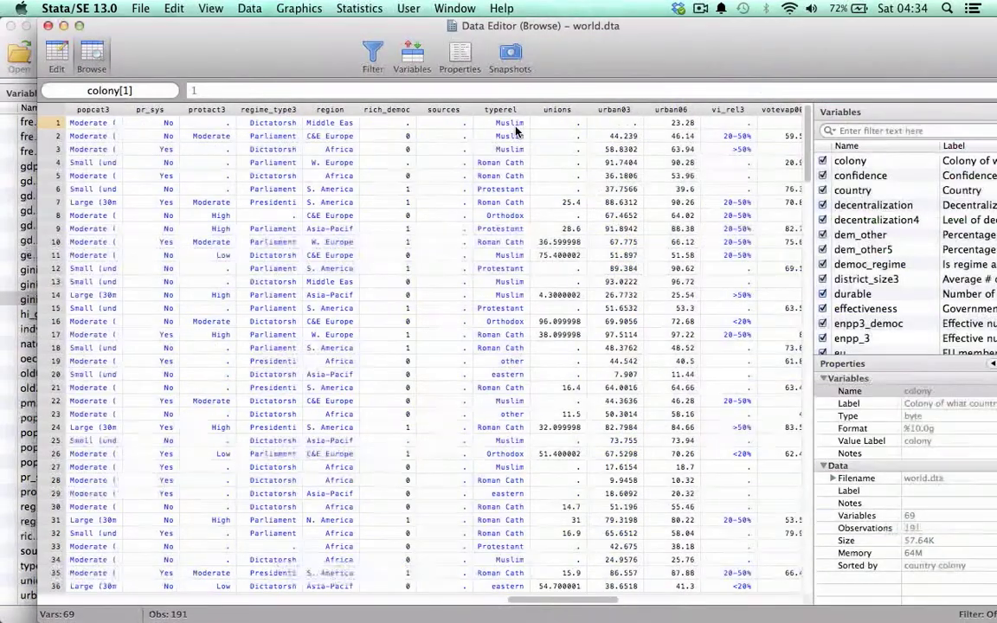
key("ctrl+Down")
left_click(706, 222)
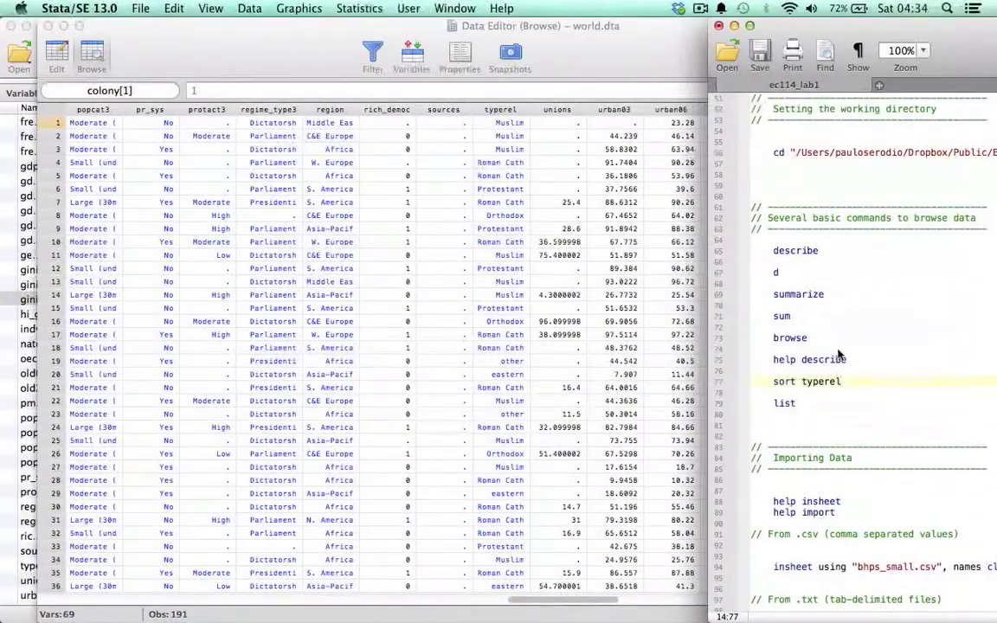
key("super+shift+Left")
key("super+shift+d")
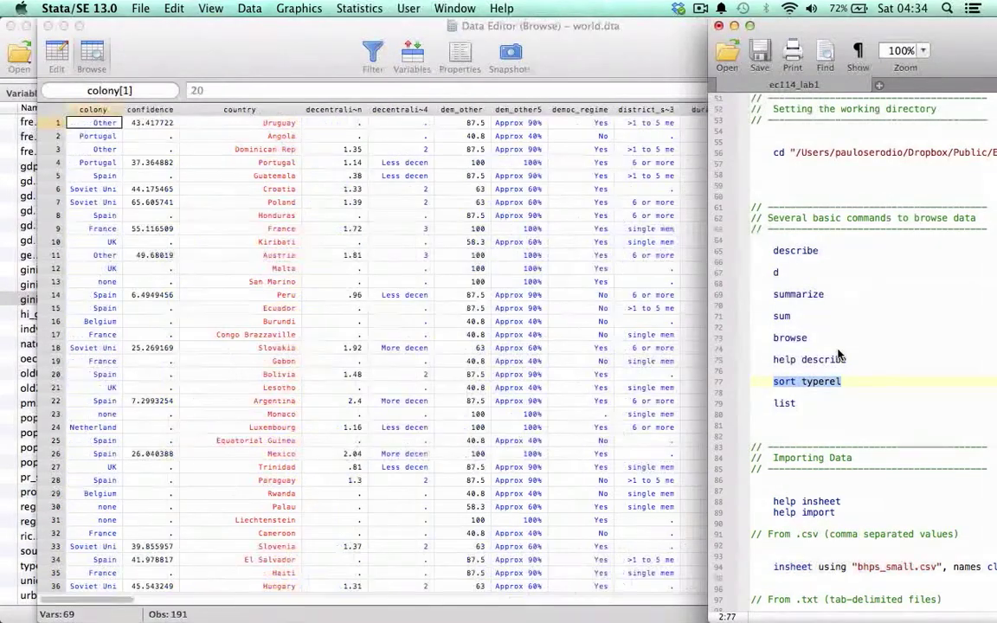
Find the typerel column in the sorted data and select its value in row 4
scroll(467, 223, "right", 15)
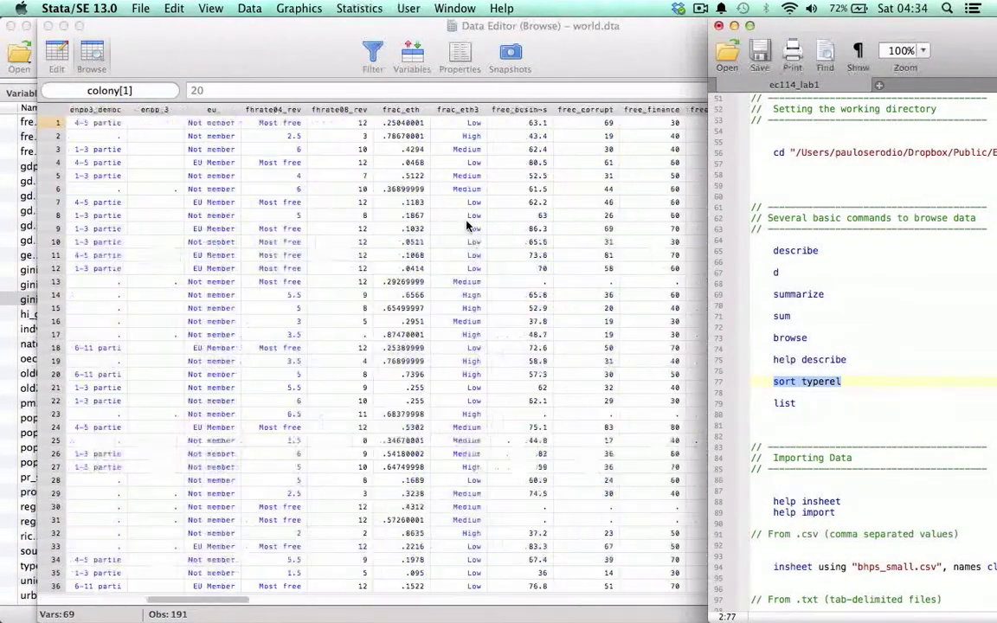
scroll(467, 227, "right", 15)
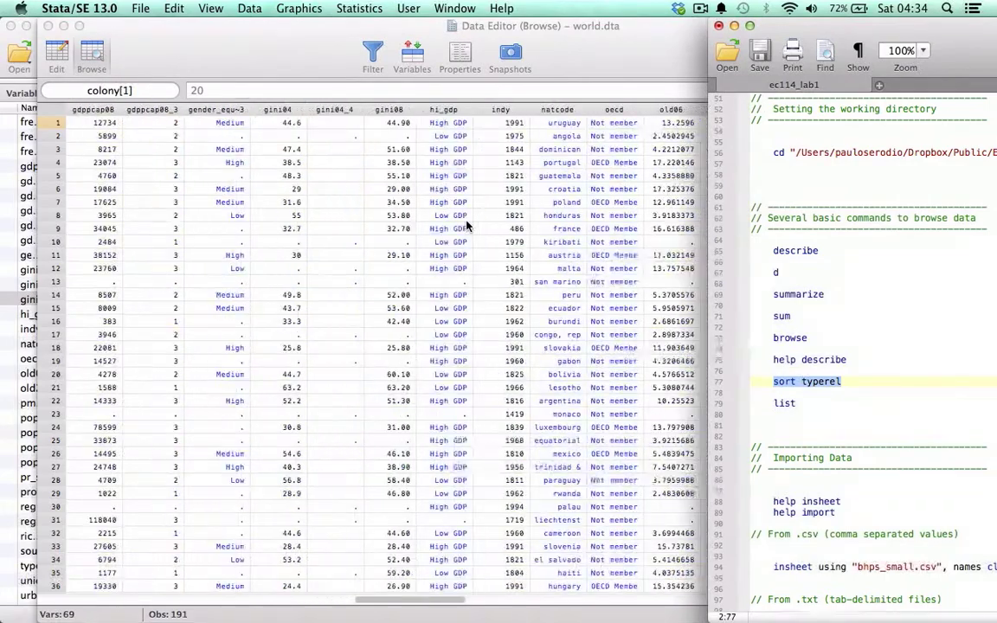
scroll(468, 226, "right", 15)
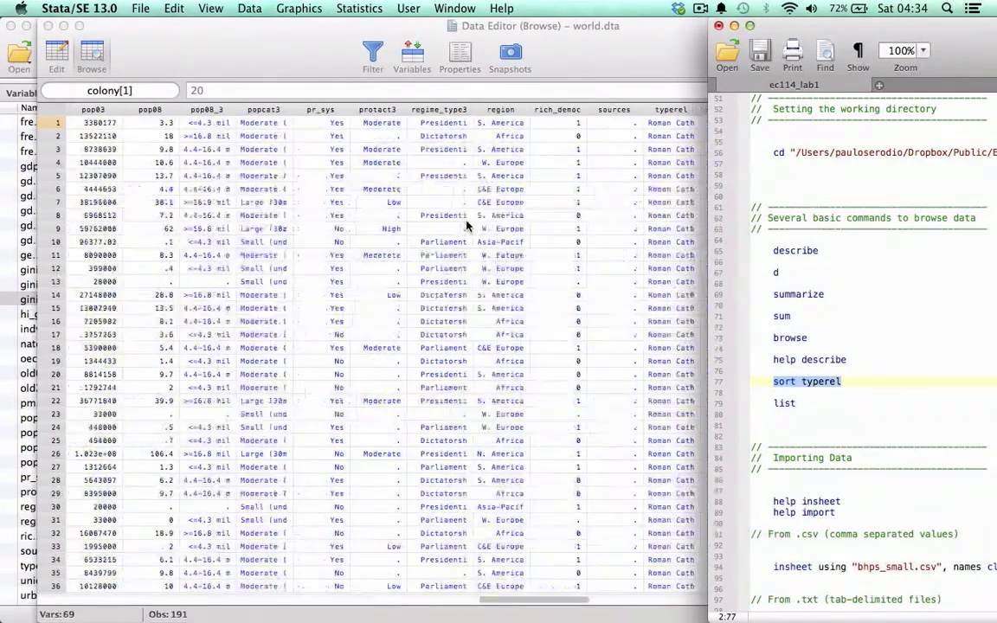
scroll(468, 223, "right", 3)
left_click(397, 174)
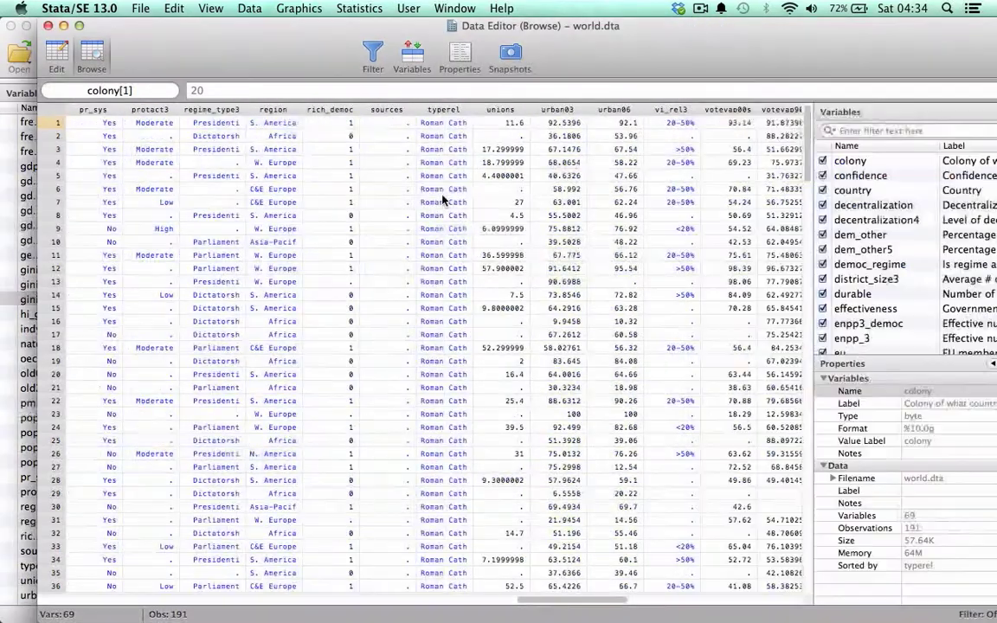
left_click(443, 163)
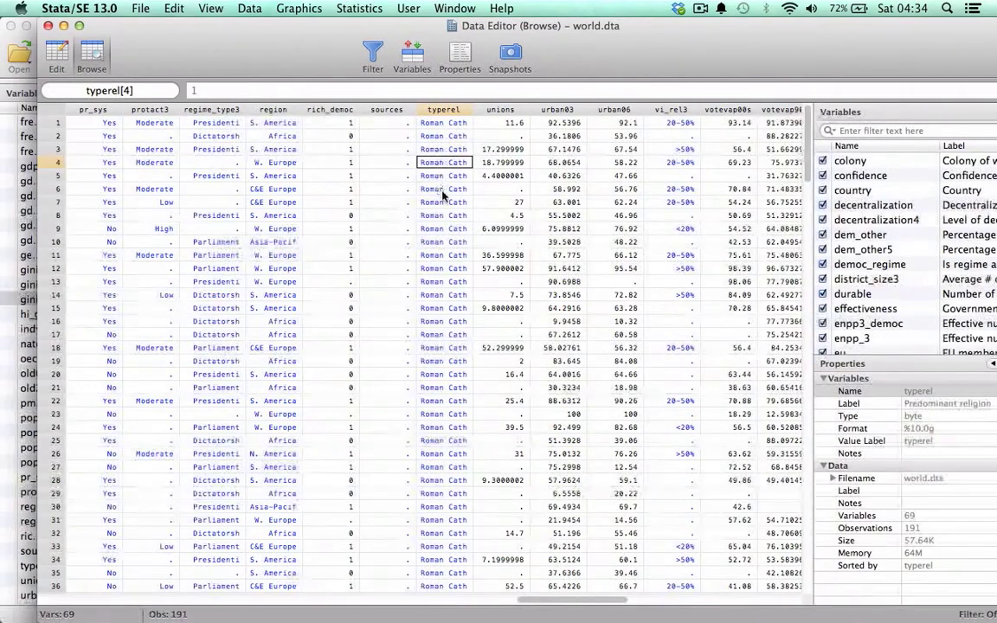
Examine how the religion categories are grouped down the typerel column, then close the Data Editor
scroll(442, 195, "down", 1)
scroll(727, 138, "down", 20)
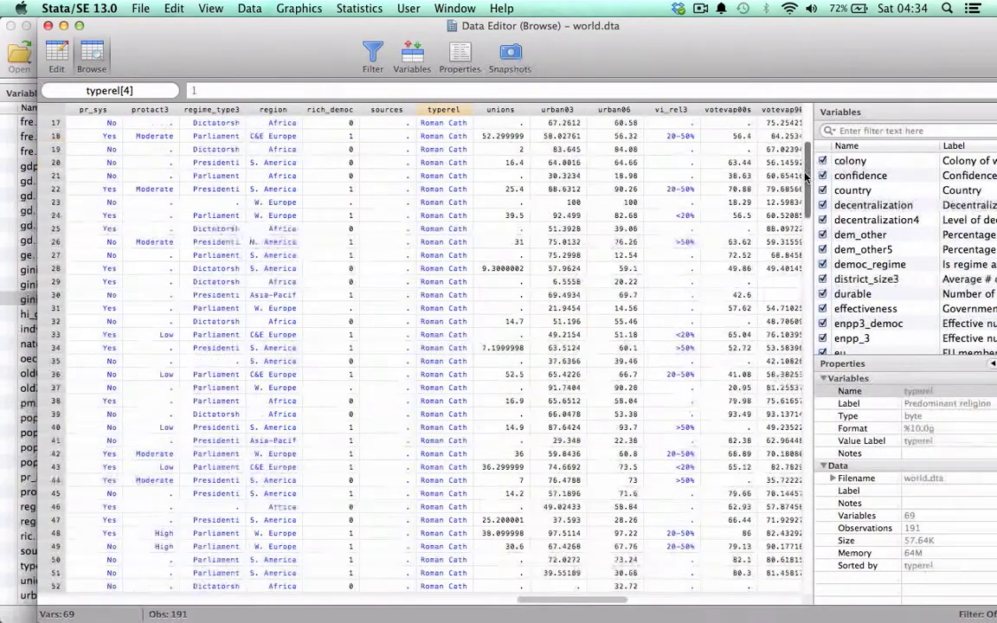
scroll(456, 162, "up", 10)
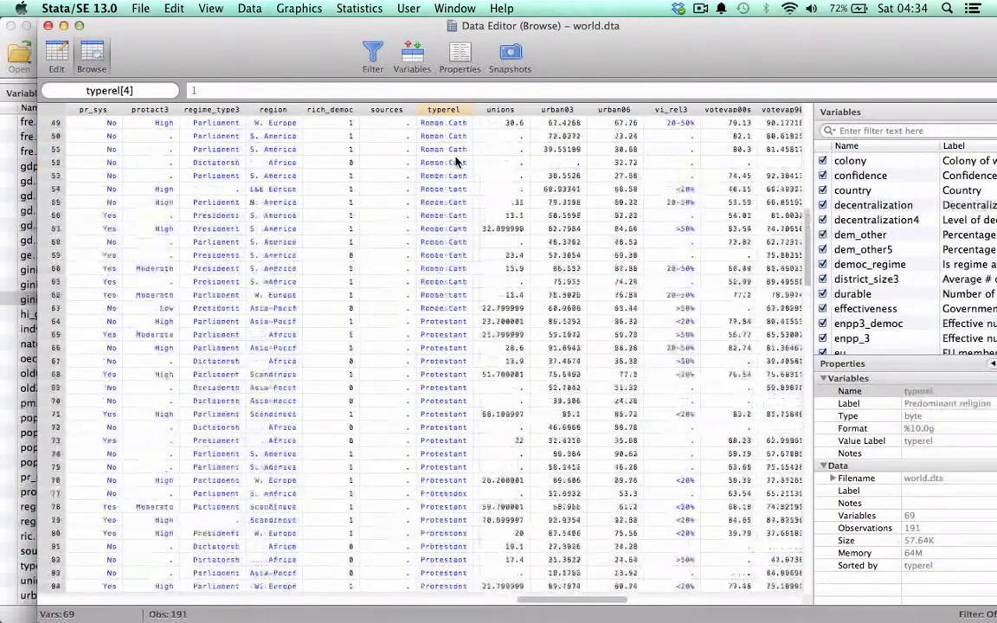
left_click(456, 162)
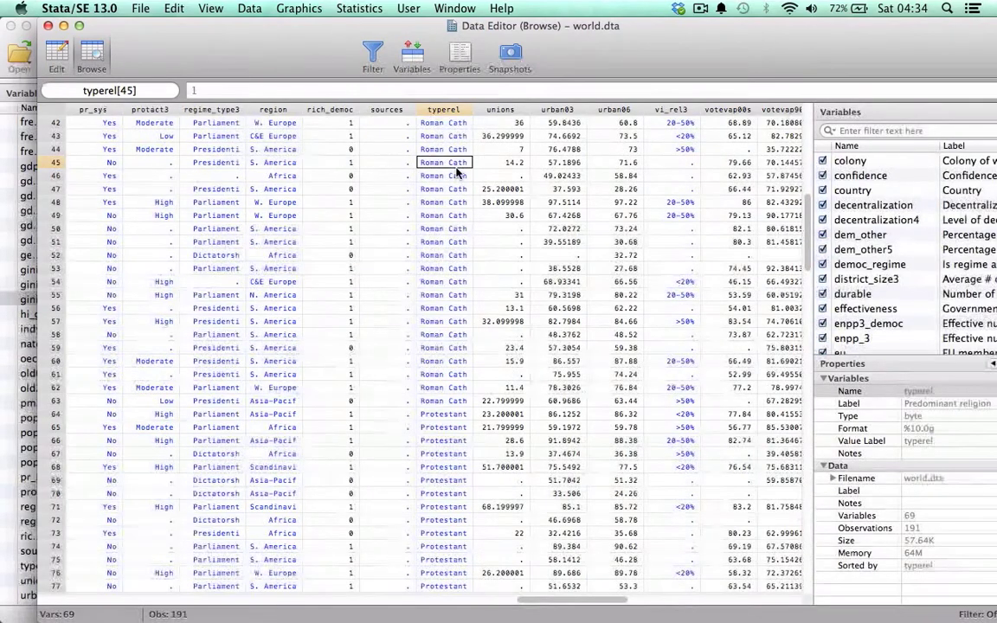
scroll(442, 310, "down", 1)
scroll(441, 310, "down", 4)
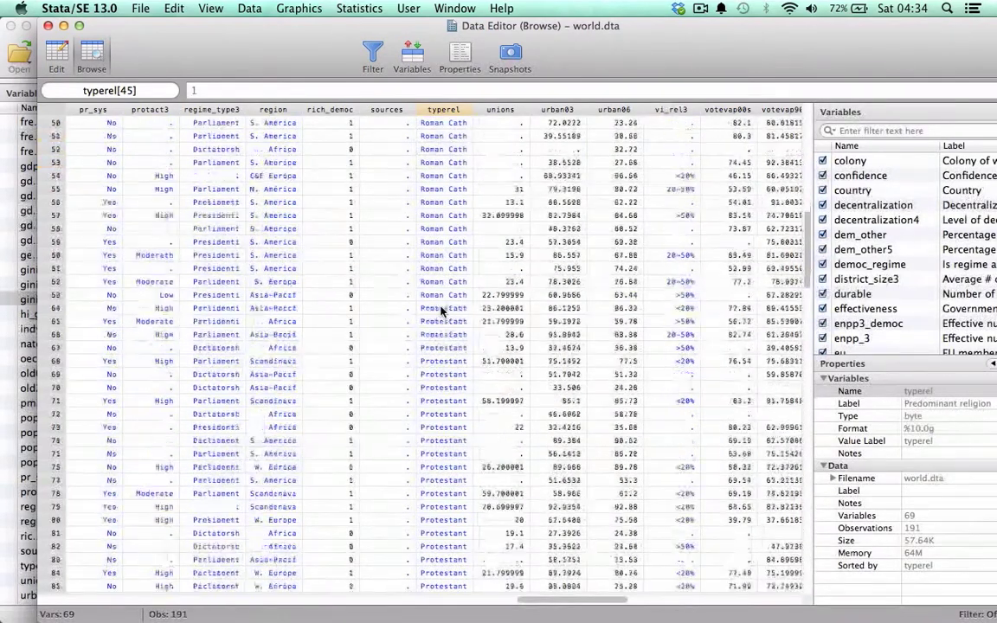
left_click(441, 351)
scroll(441, 355, "down", 4)
scroll(441, 355, "down", 10)
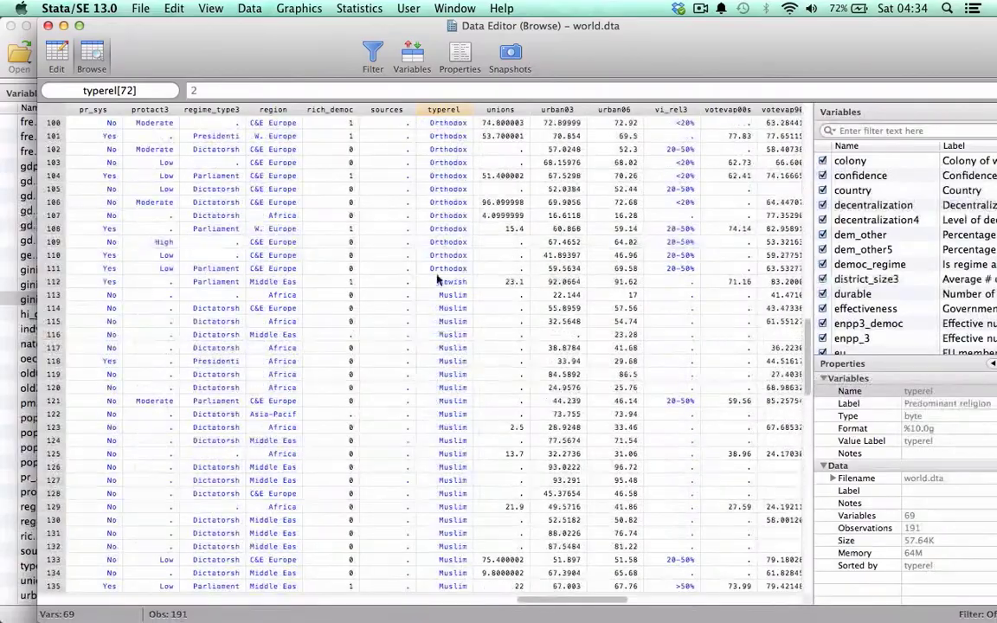
scroll(463, 322, "down", 15)
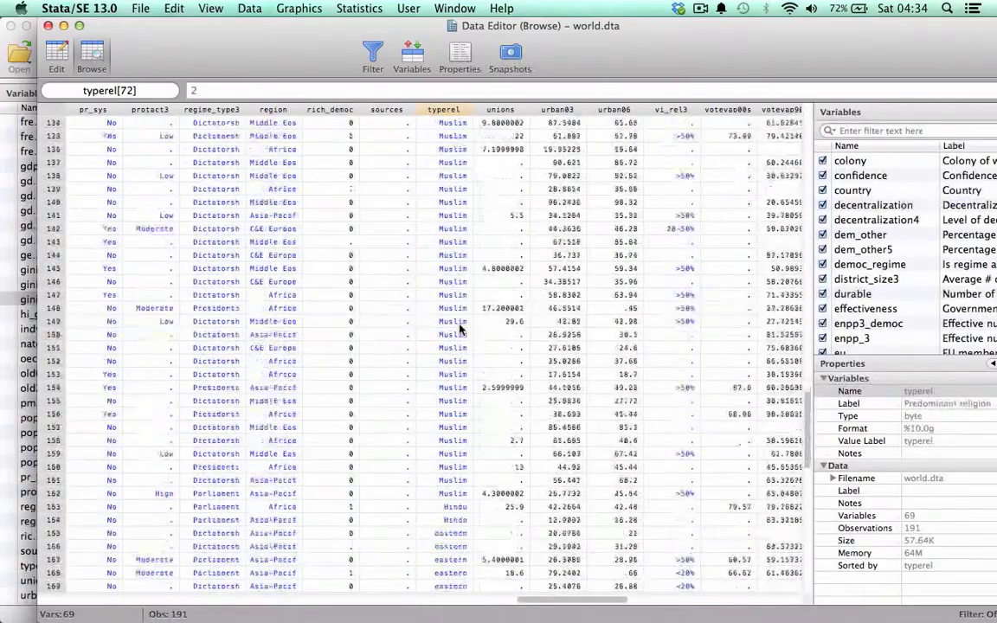
scroll(461, 329, "up", 20)
scroll(461, 329, "left", 5)
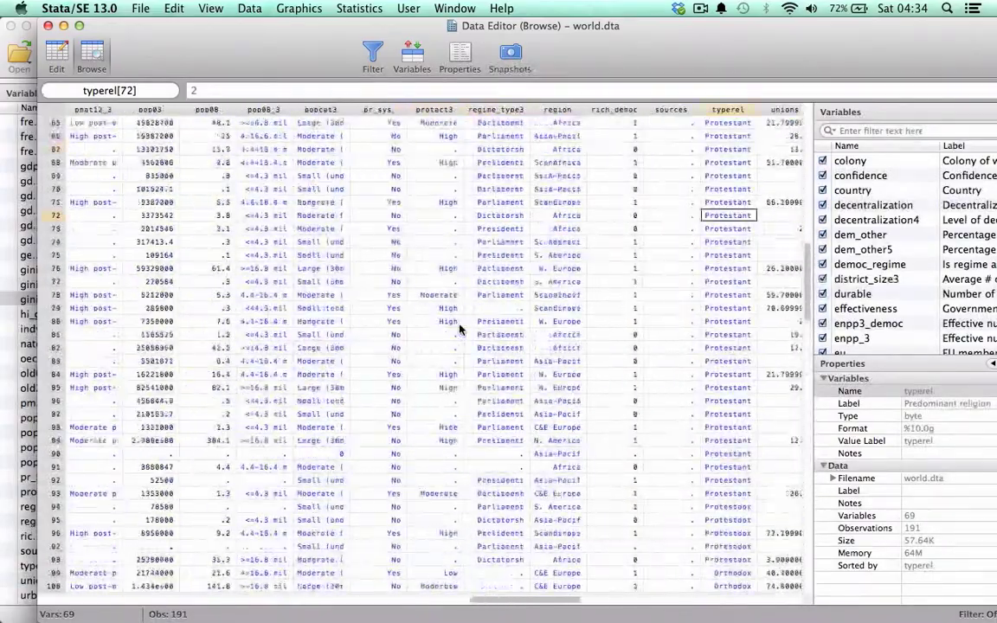
scroll(458, 327, "right", 5)
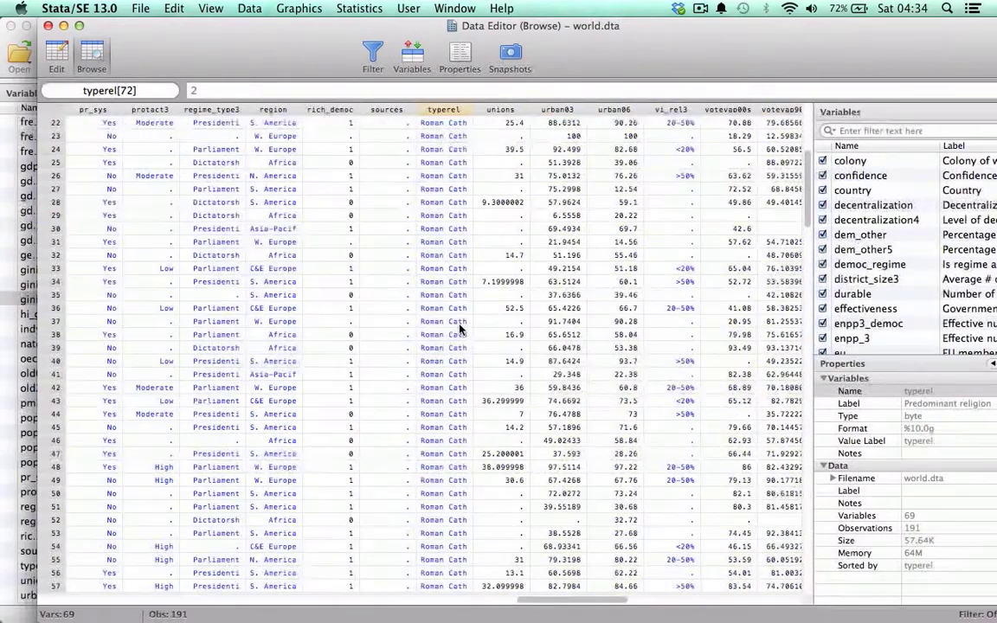
scroll(459, 327, "up", 4)
left_click(47, 25)
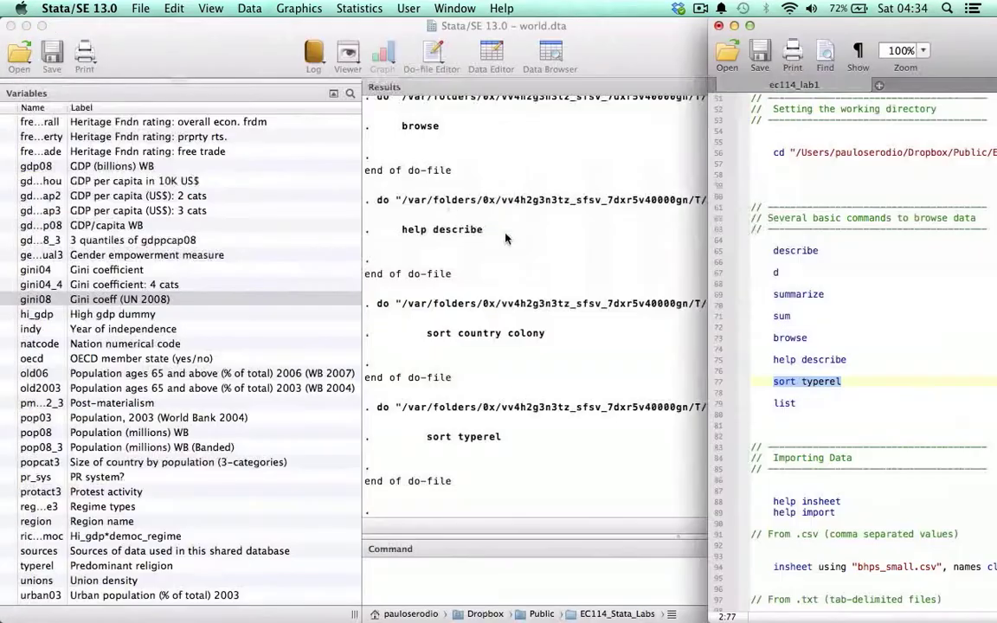
Add the country variable to the list command on line 79 of the do-file and run that line
left_click_drag(936, 31, 572, 29)
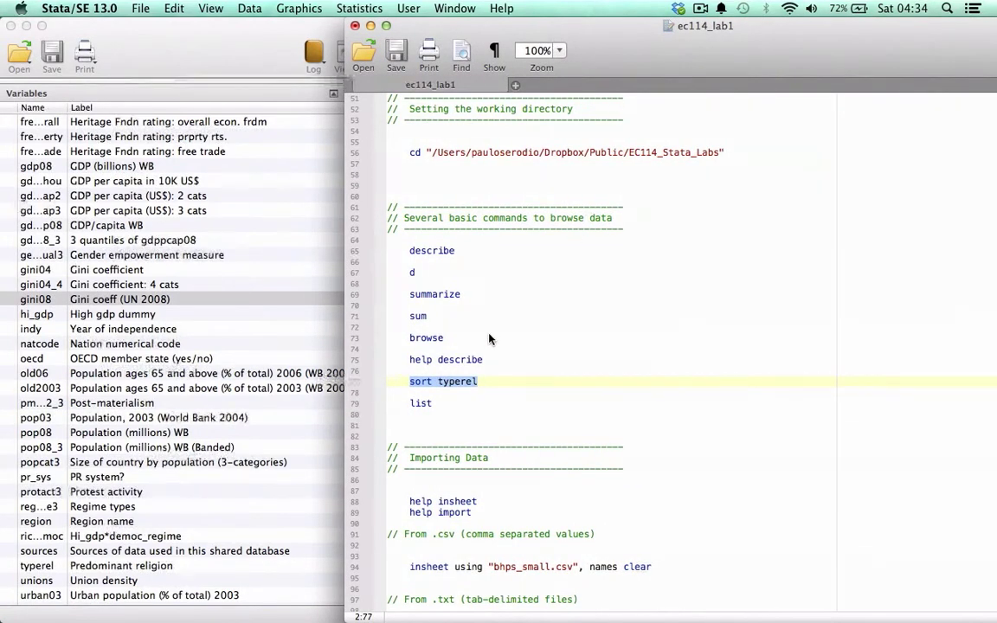
left_click(409, 404)
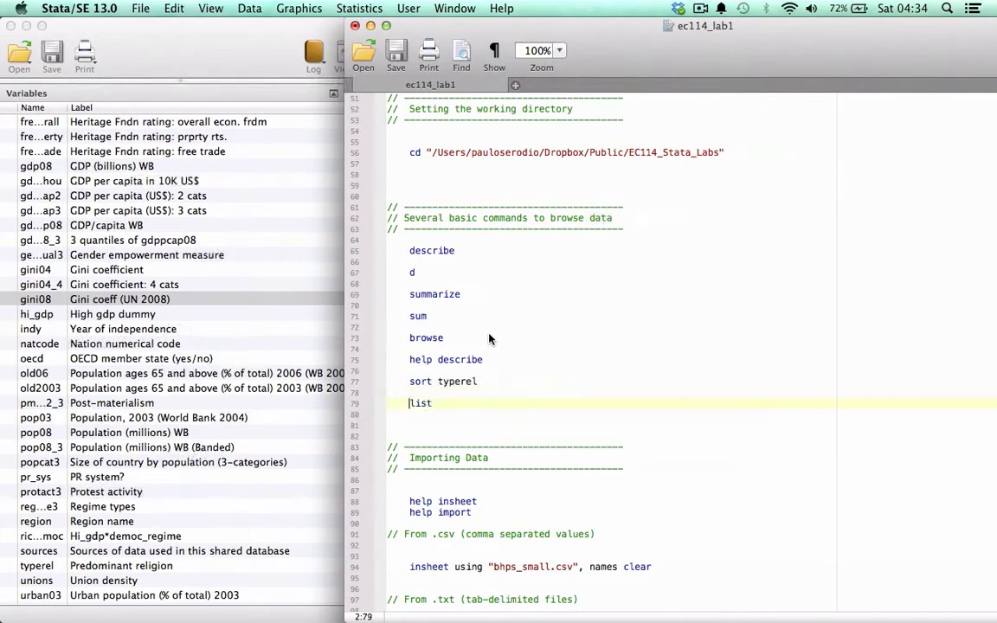
left_click_drag(423, 21, 681, 23)
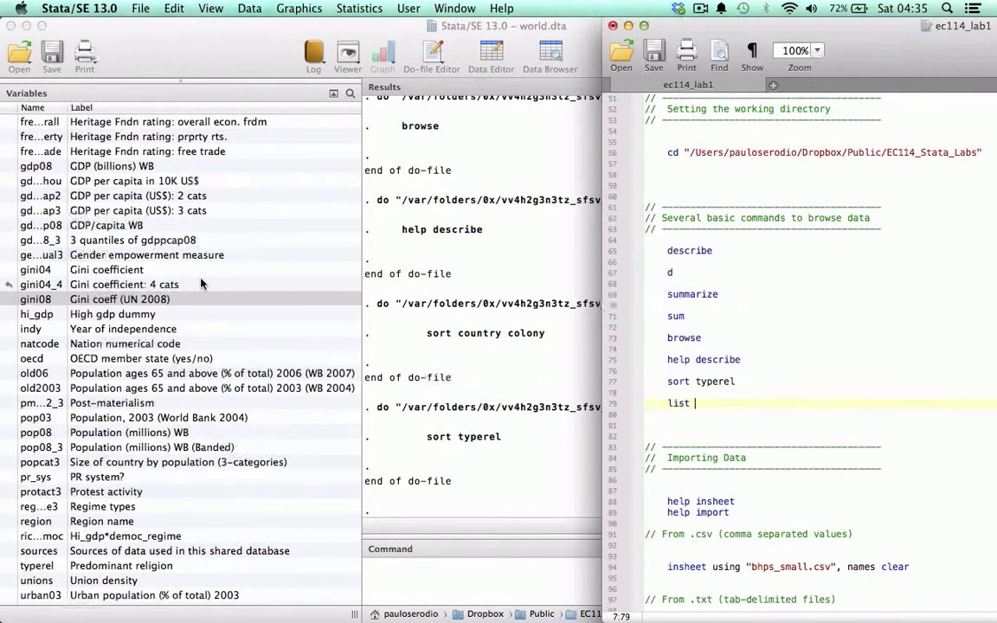
scroll(218, 228, "up", 5)
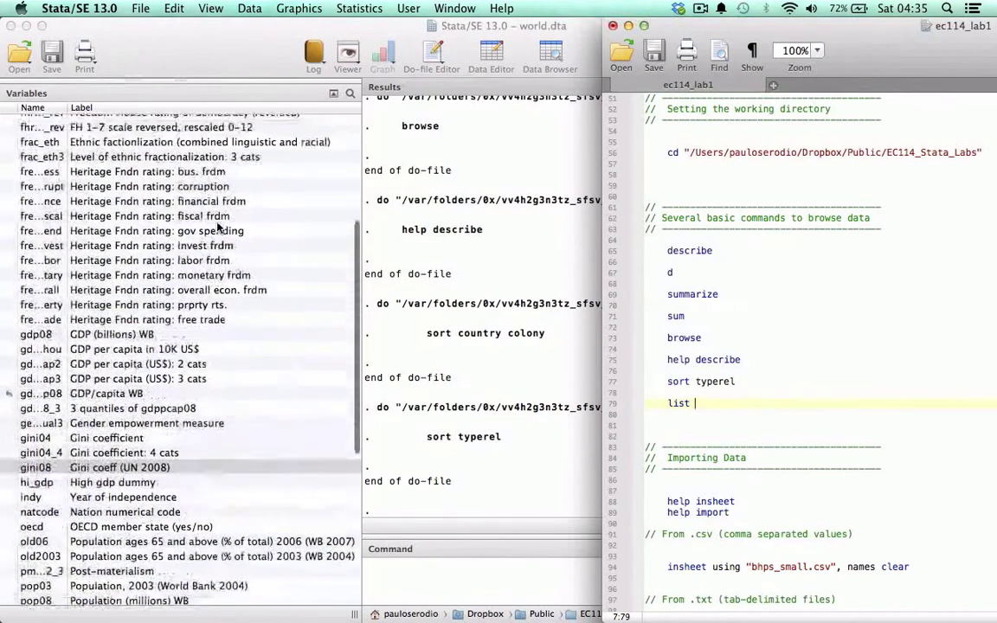
scroll(218, 229, "up", 5)
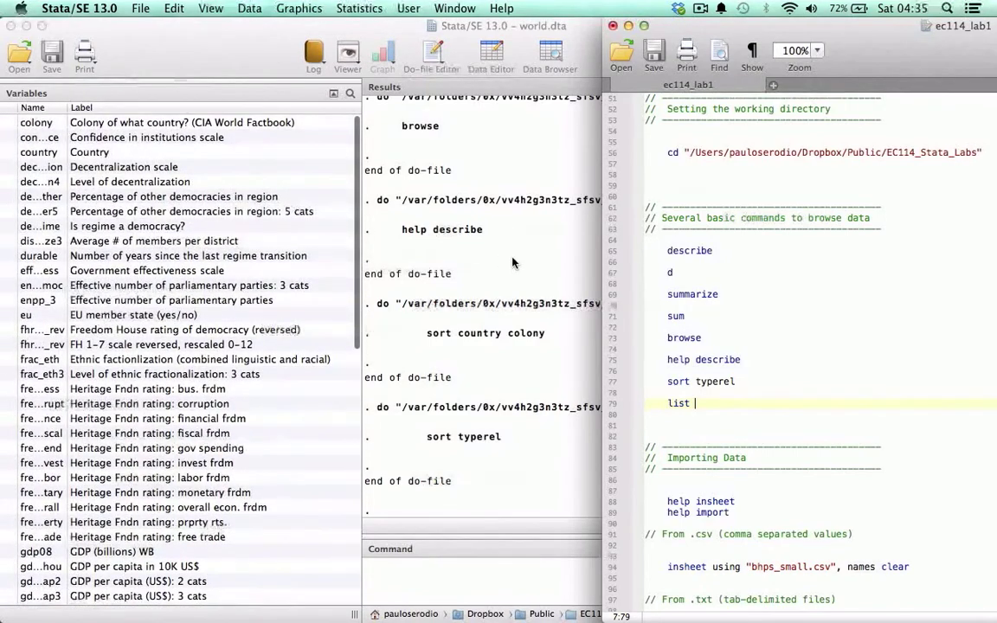
type("country")
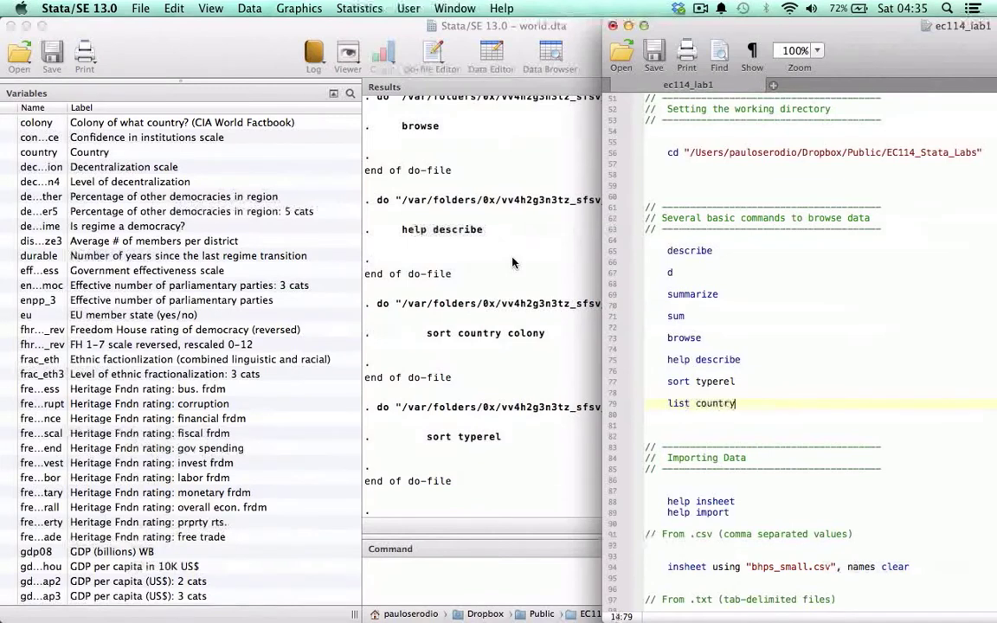
key("super+shift+Left")
key("super+shift+d")
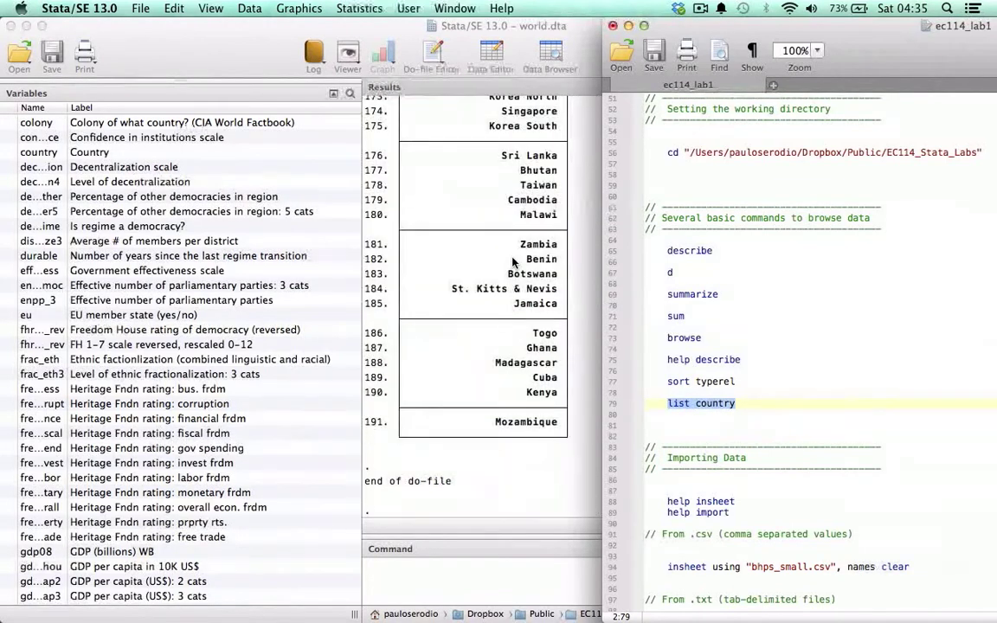
Examine the country listing in the Results window, including the row 169 entry, from the first observations to the last
left_click(481, 229)
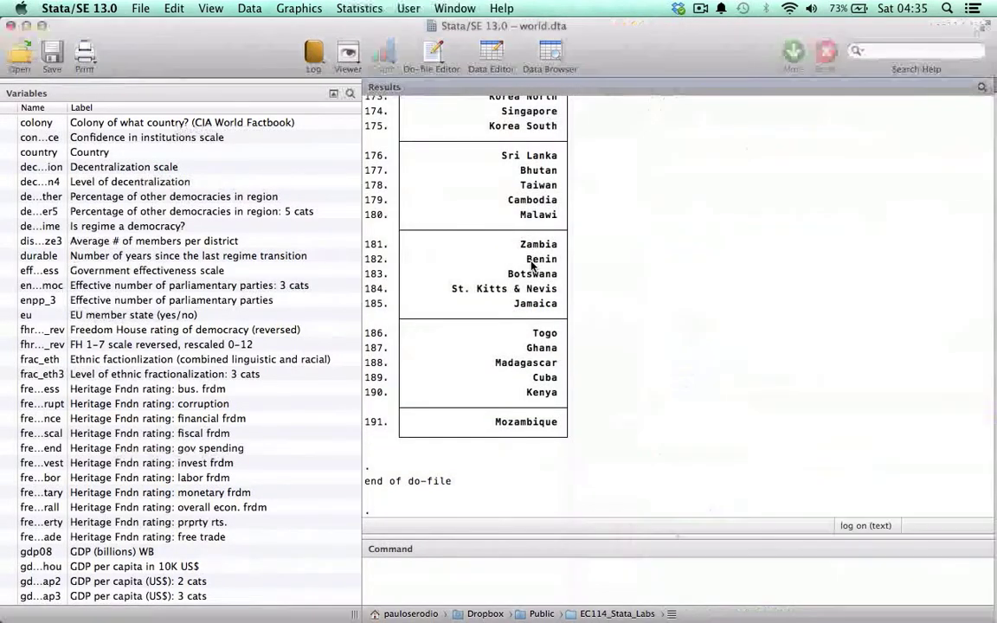
scroll(481, 233, "up", 5)
left_click_drag(367, 199, 530, 195)
scroll(534, 197, "up", 15)
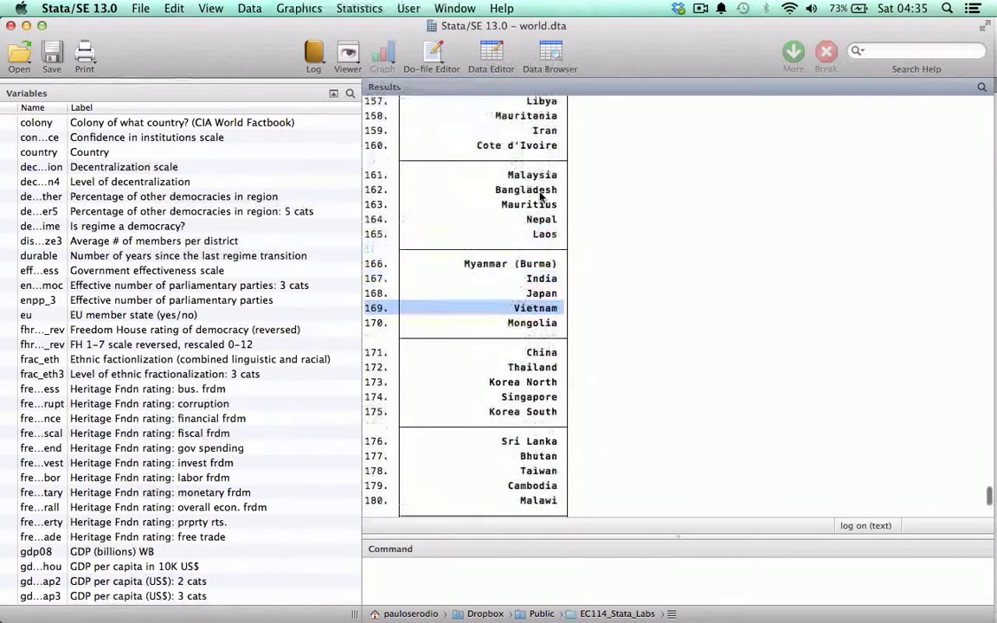
scroll(540, 198, "up", 15)
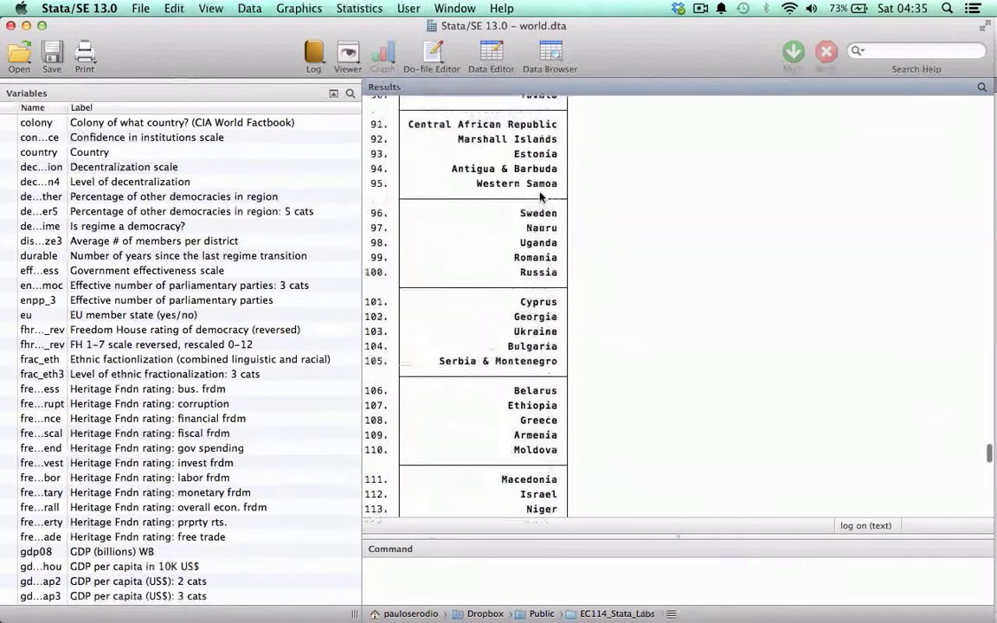
scroll(540, 198, "up", 15)
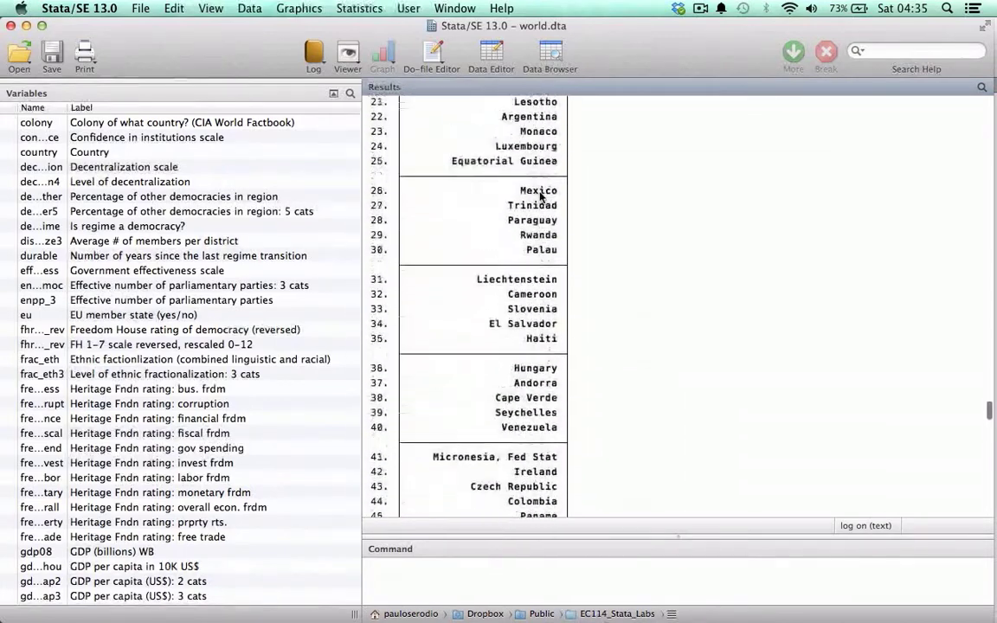
scroll(540, 199, "down", 20)
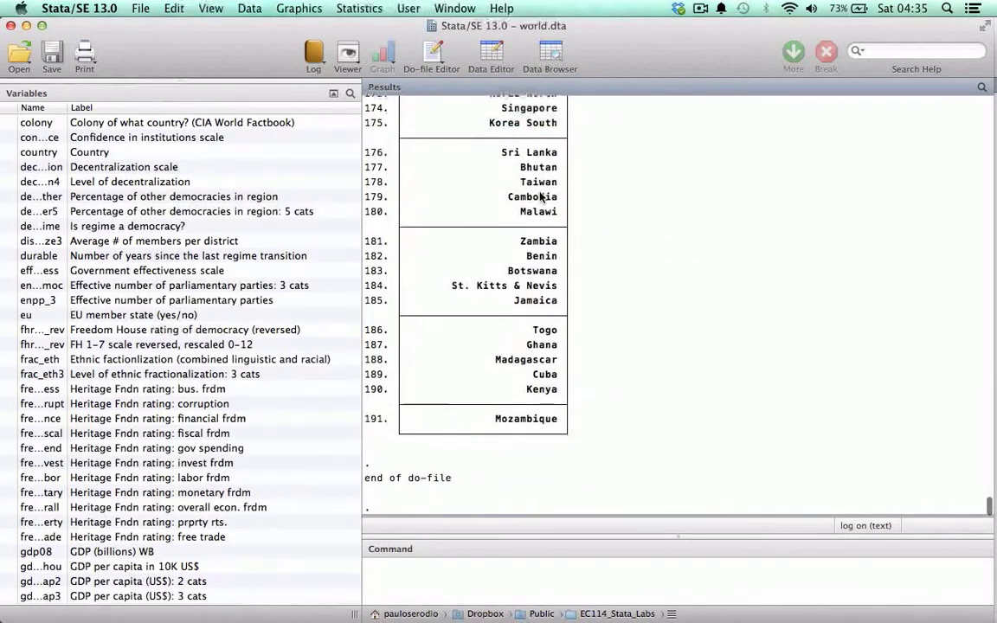
scroll(540, 198, "up", 5)
scroll(540, 198, "down", 5)
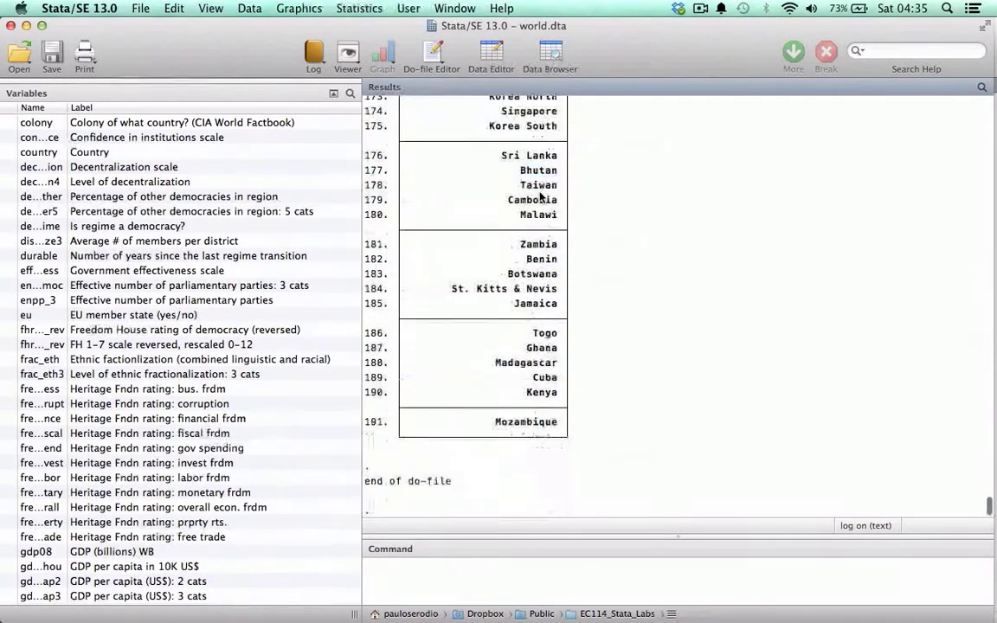
scroll(539, 199, "up", 20)
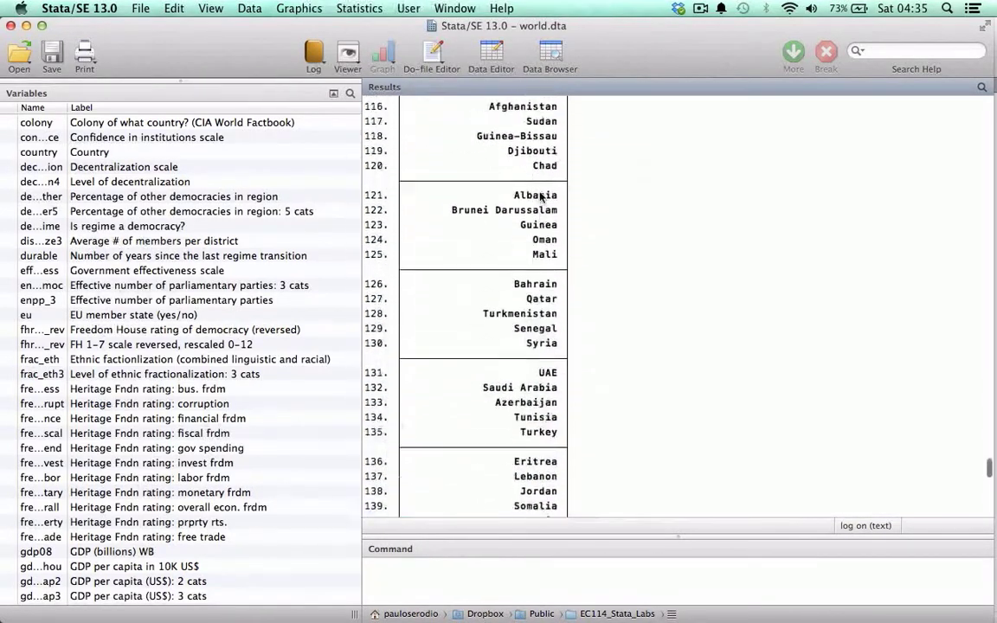
scroll(540, 198, "up", 20)
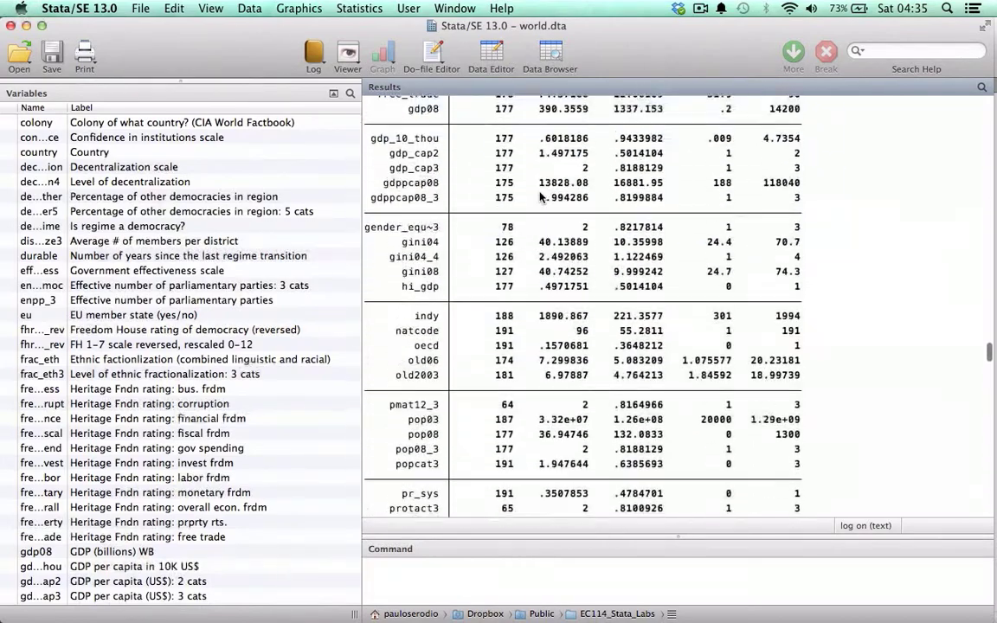
scroll(540, 199, "down", 20)
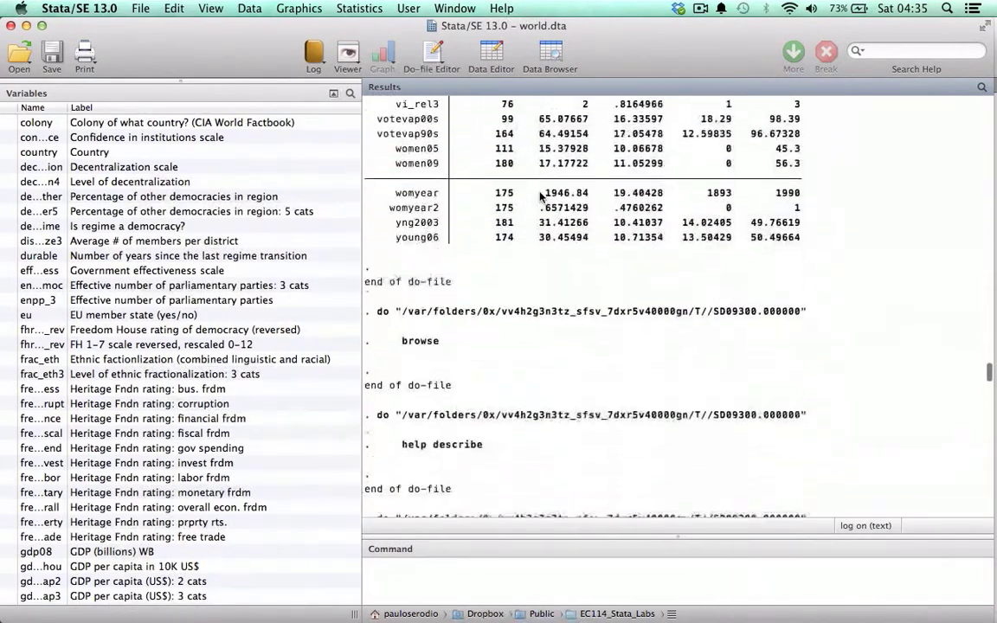
scroll(540, 198, "down", 20)
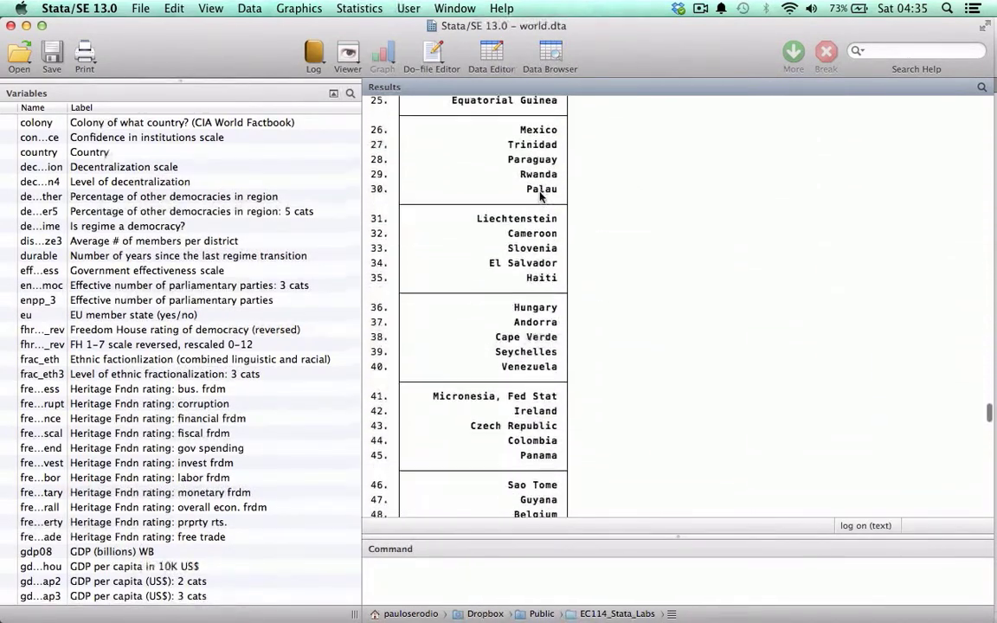
scroll(540, 198, "down", 20)
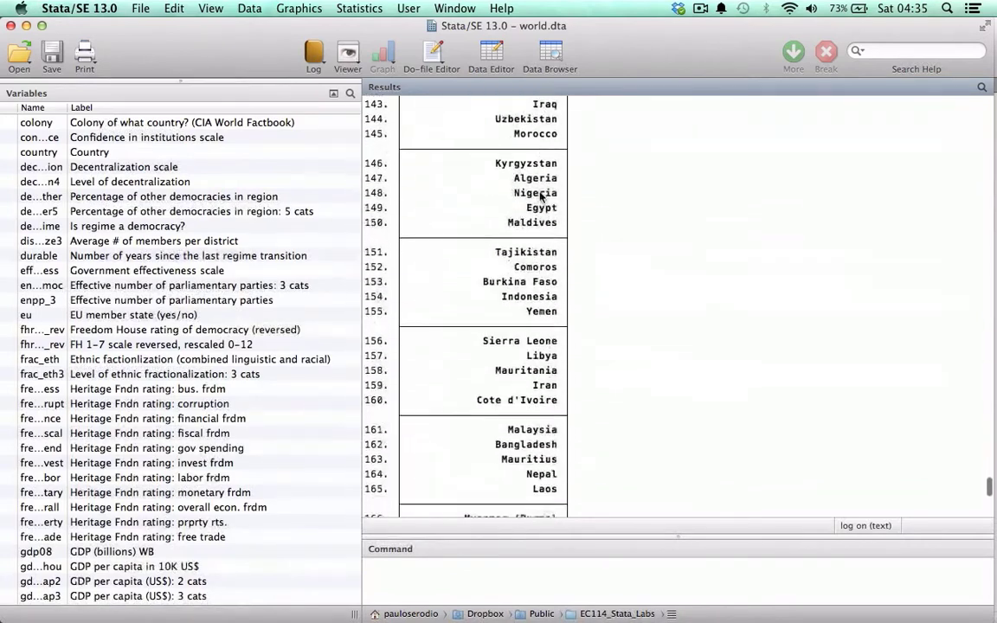
Return to the do-file, place the cursor on empty line 82 and bring the Importing Data section into view
key("ctrl+Up")
left_click(623, 270)
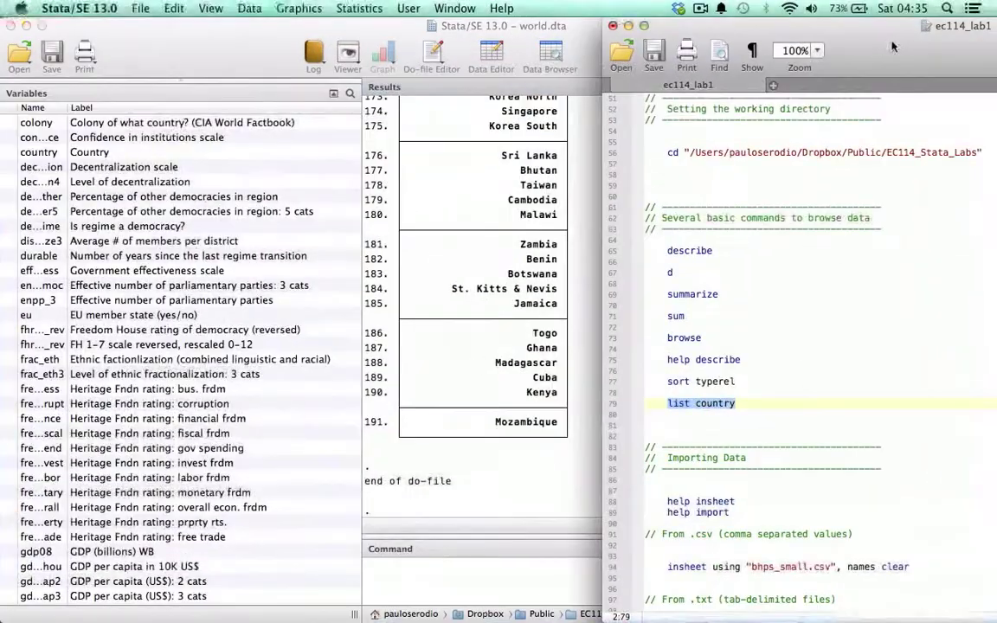
left_click_drag(895, 27, 723, 28)
scroll(693, 432, "down", 3)
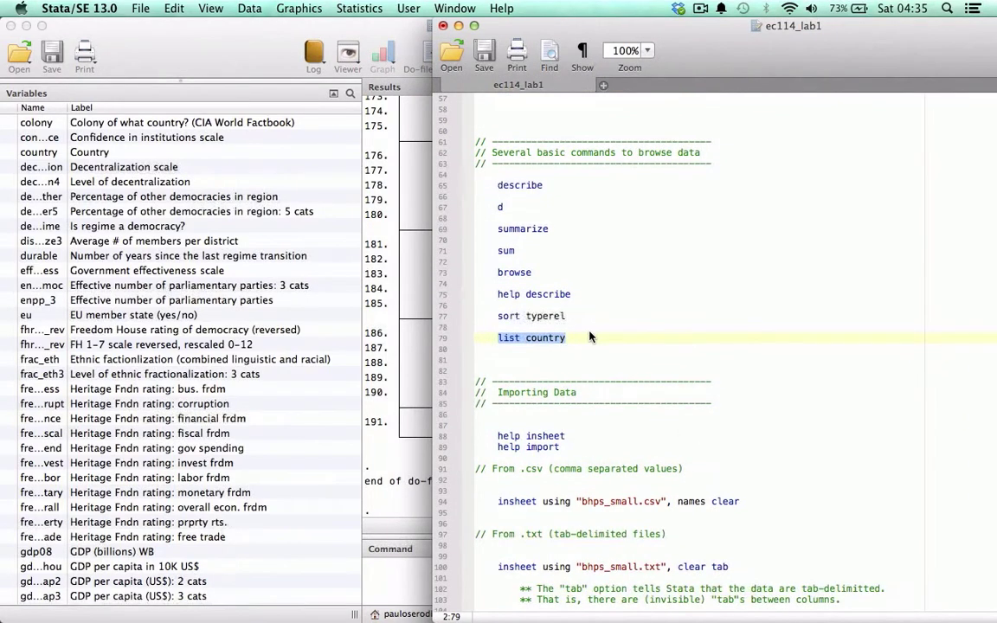
scroll(606, 341, "down", 2)
scroll(631, 346, "down", 5)
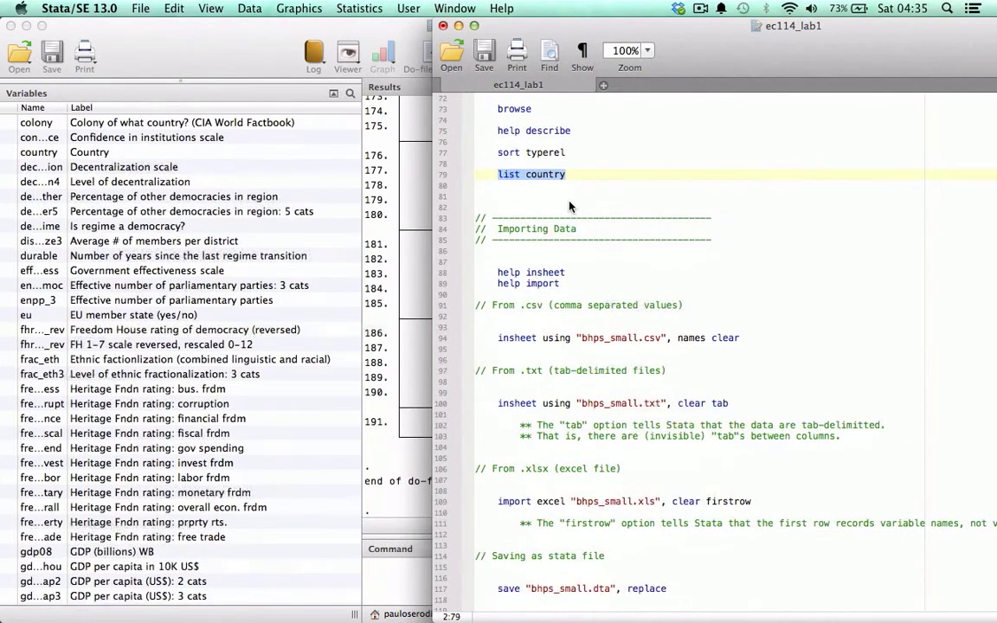
left_click(569, 206)
scroll(570, 206, "down", 2)
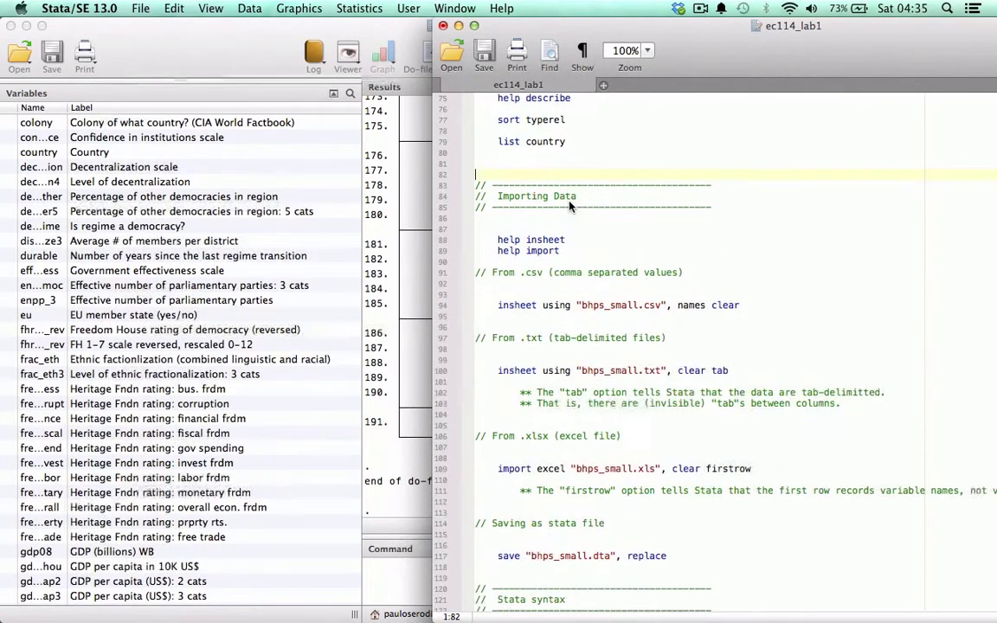
scroll(570, 206, "down", 2)
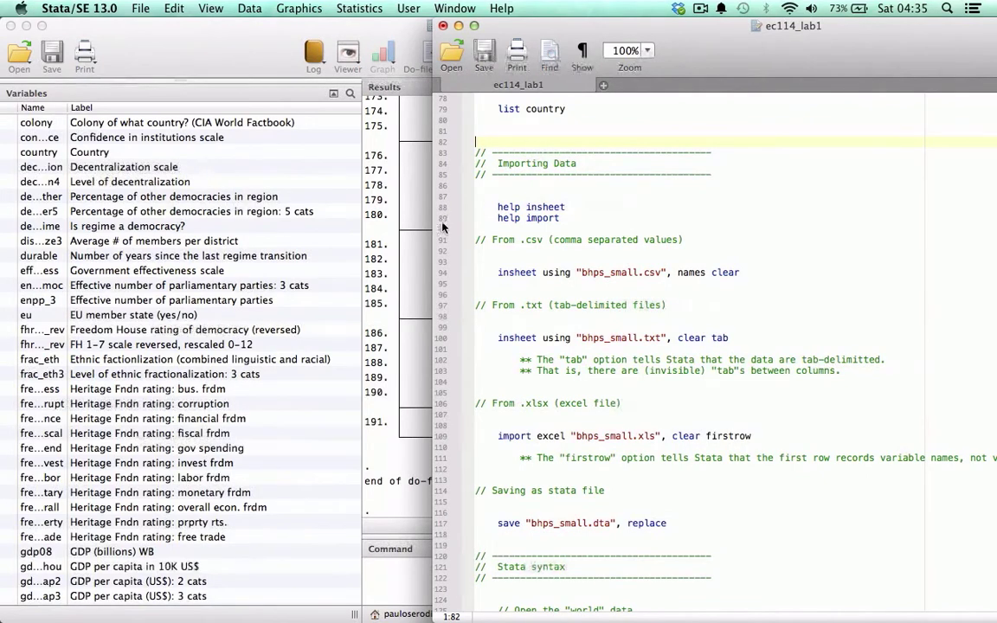
left_click(416, 232)
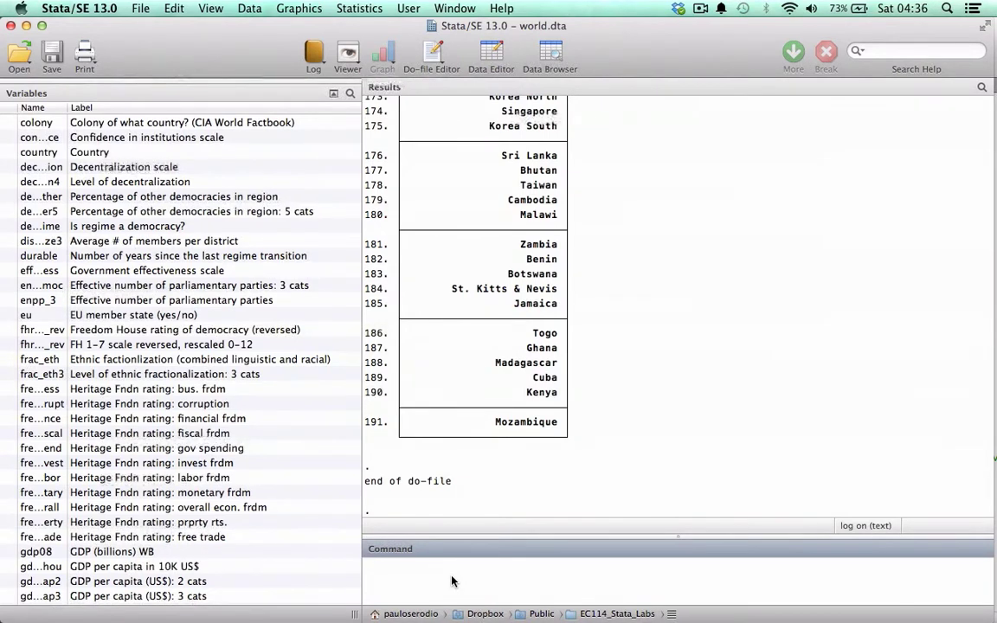
key("BackSpace")
key("BackSpace")
key("BackSpace")
key("BackSpace")
key("ctrl+Down")
left_click(603, 294)
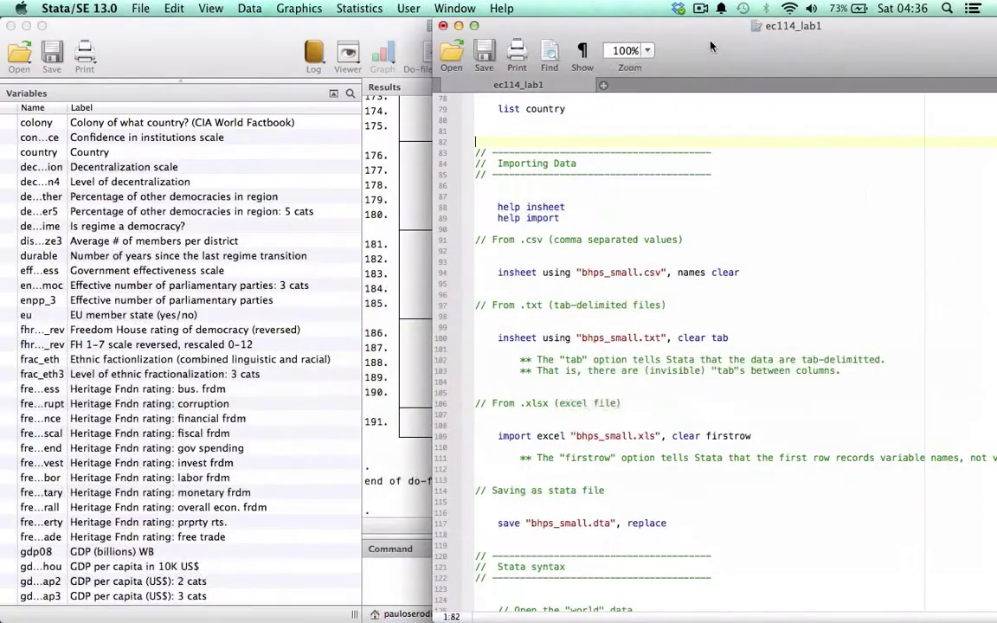
Highlight the two help lines under Importing Data, then run only help insheet on line 88
left_click_drag(711, 42, 697, 49)
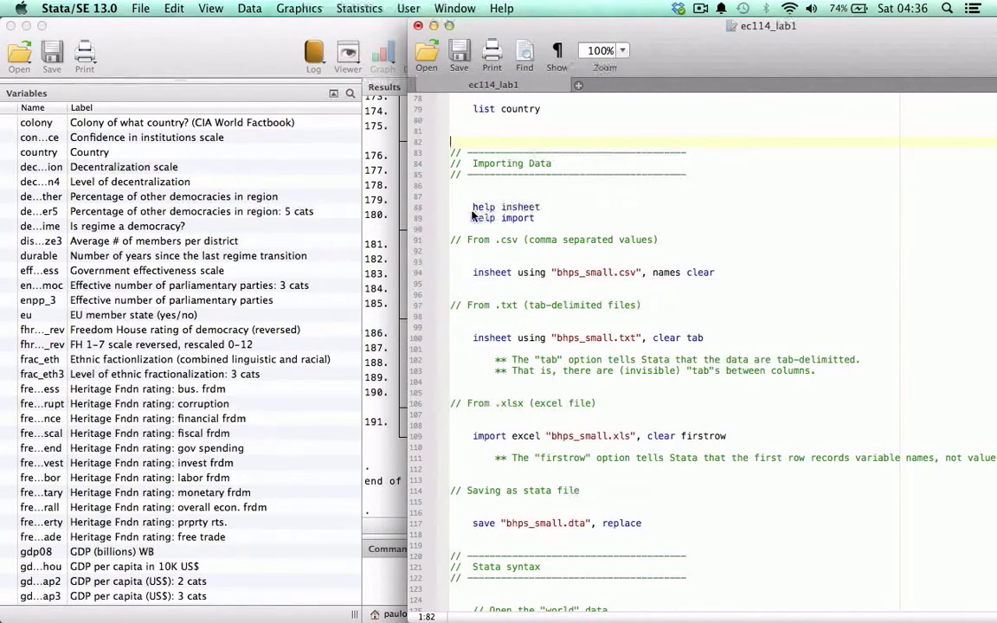
left_click_drag(472, 208, 552, 222)
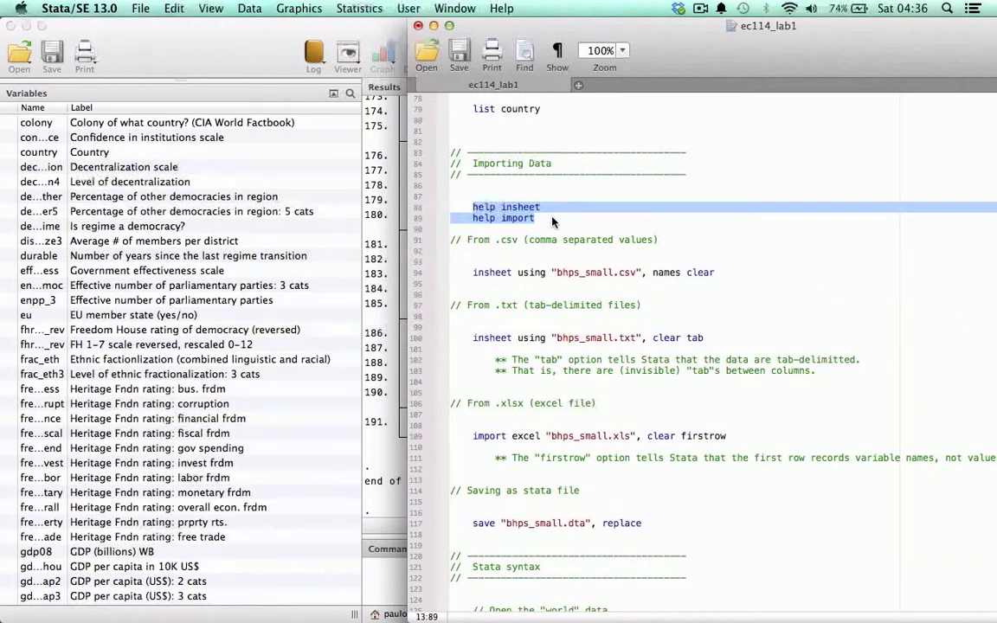
double_click(521, 208)
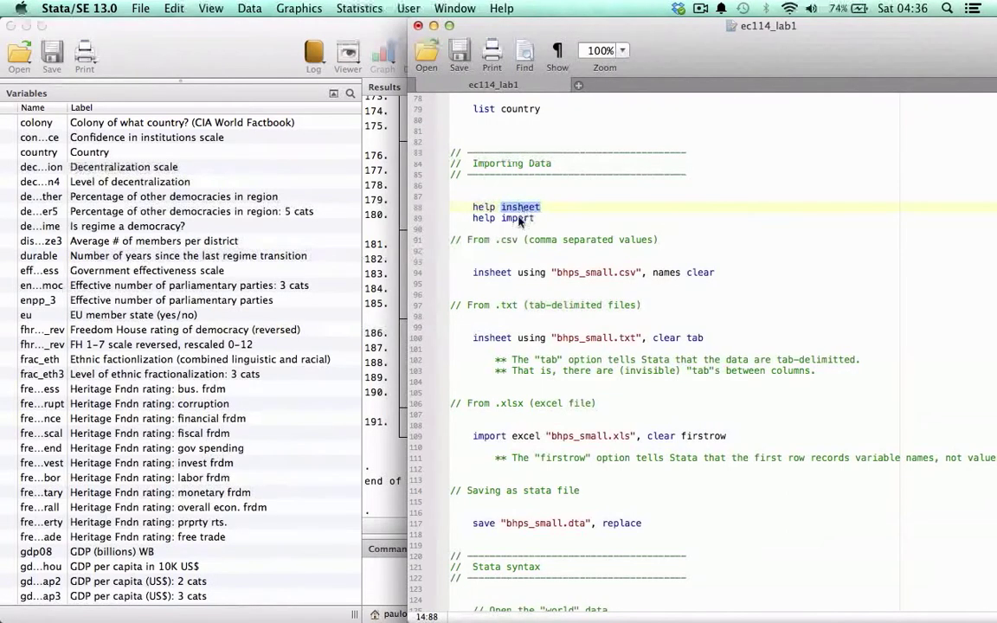
double_click(520, 219)
left_click(546, 208)
key("shift+super+Left")
key("super+shift+d")
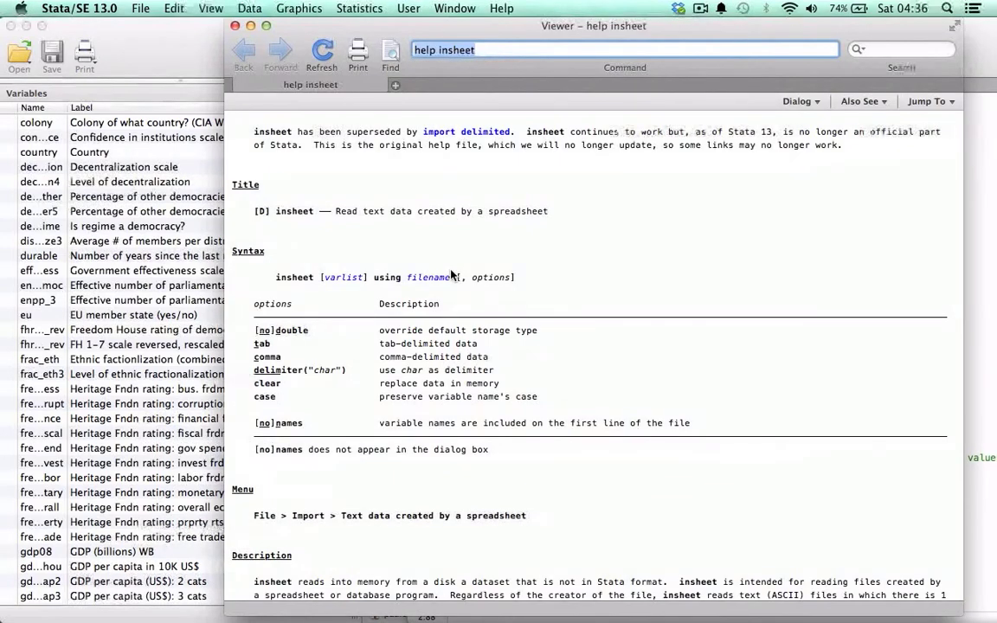
Review the insheet syntax in the help file, highlighting the command name and the clear and names options
scroll(415, 245, "down", 1)
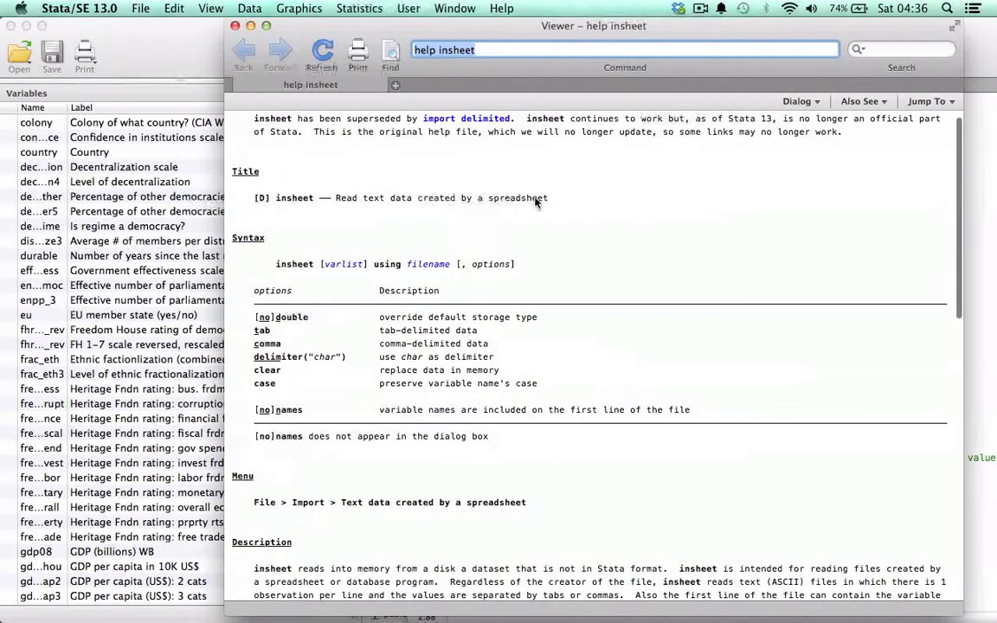
scroll(434, 191, "down", 5)
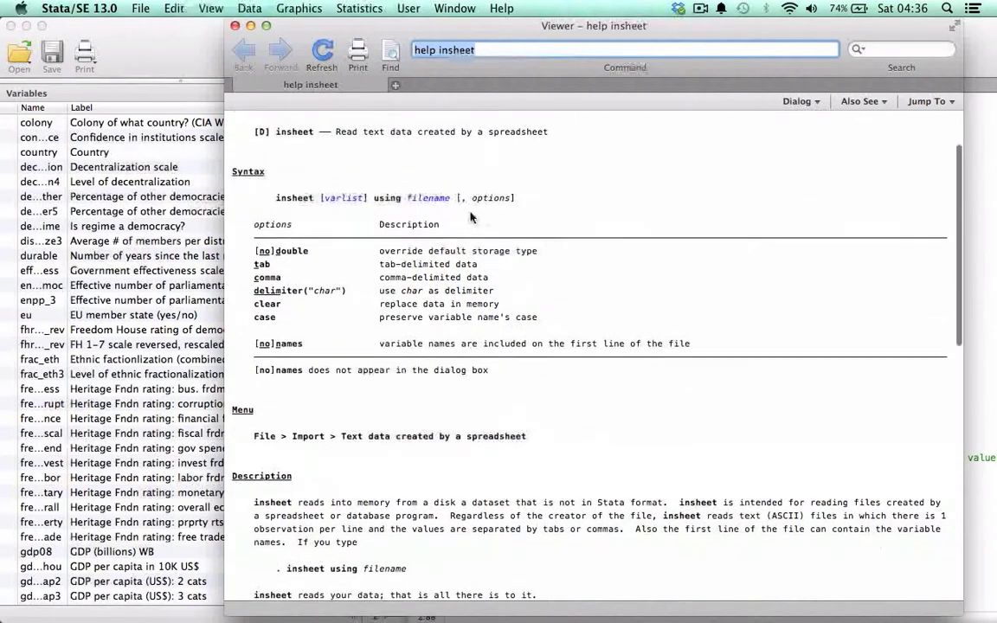
left_click_drag(276, 198, 312, 201)
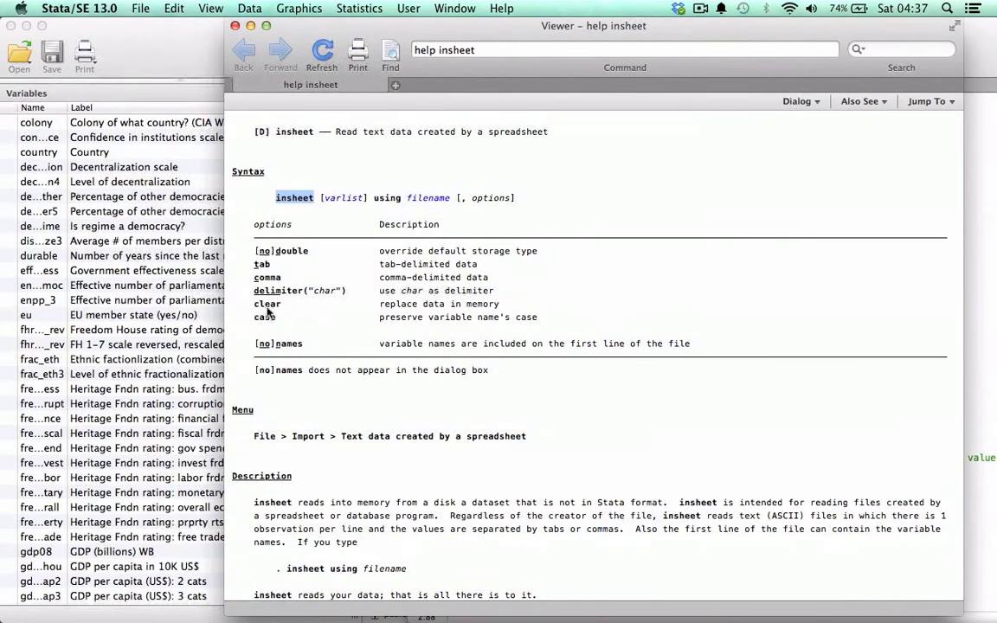
left_click_drag(251, 304, 282, 306)
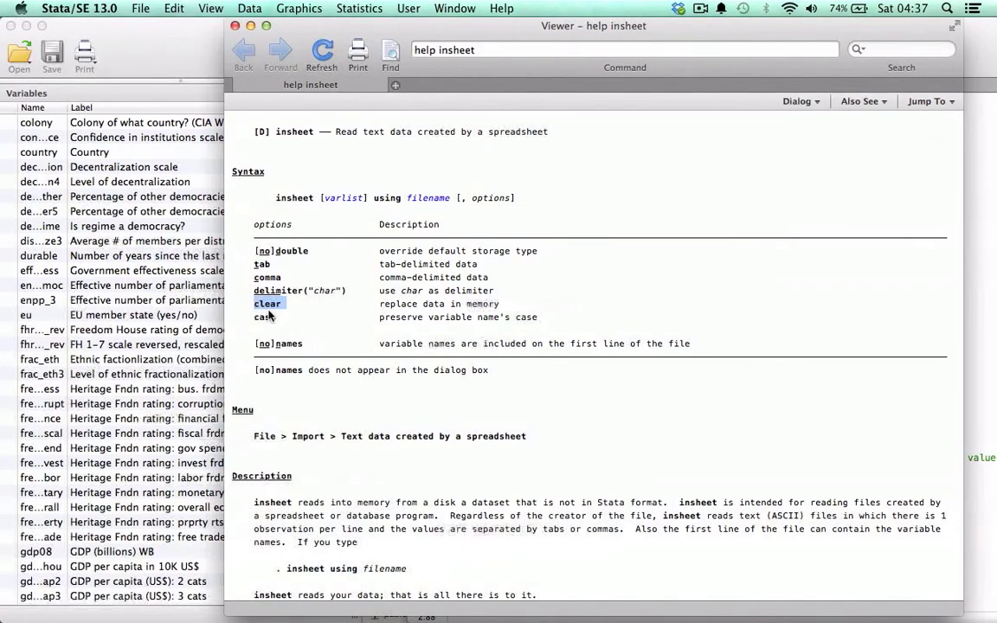
scroll(270, 316, "down", 2)
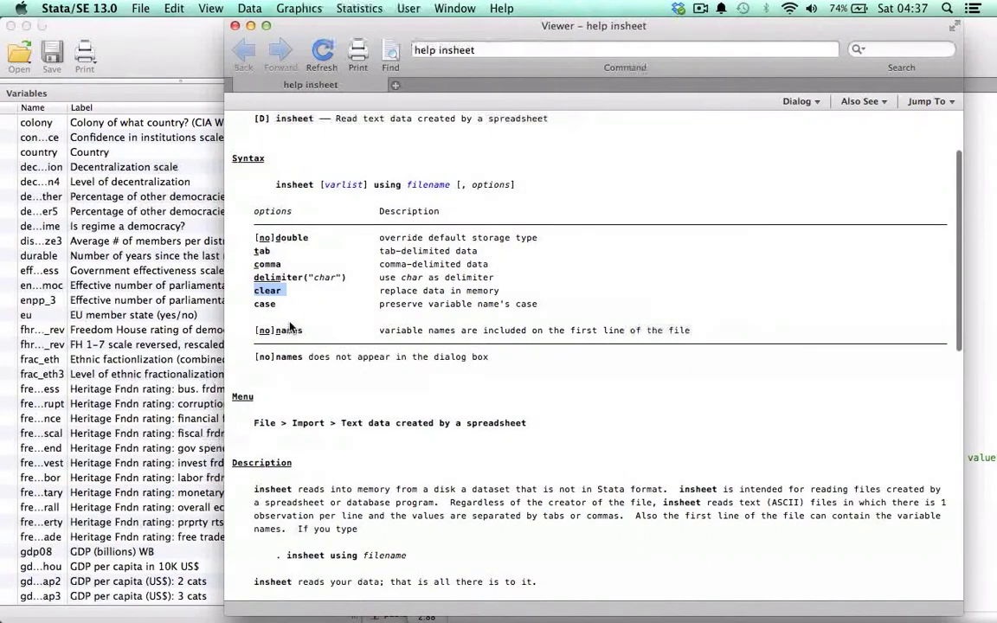
left_click_drag(276, 332, 313, 334)
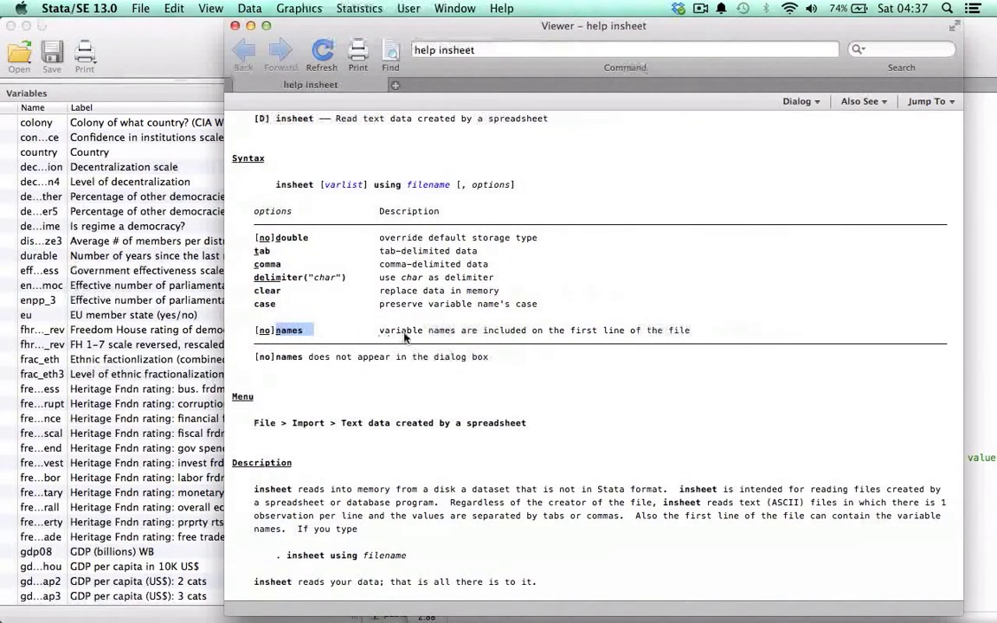
Highlight the names option's description, then close the insheet help and place the cursor on empty line 90 of the do-file
left_click_drag(390, 334, 452, 334)
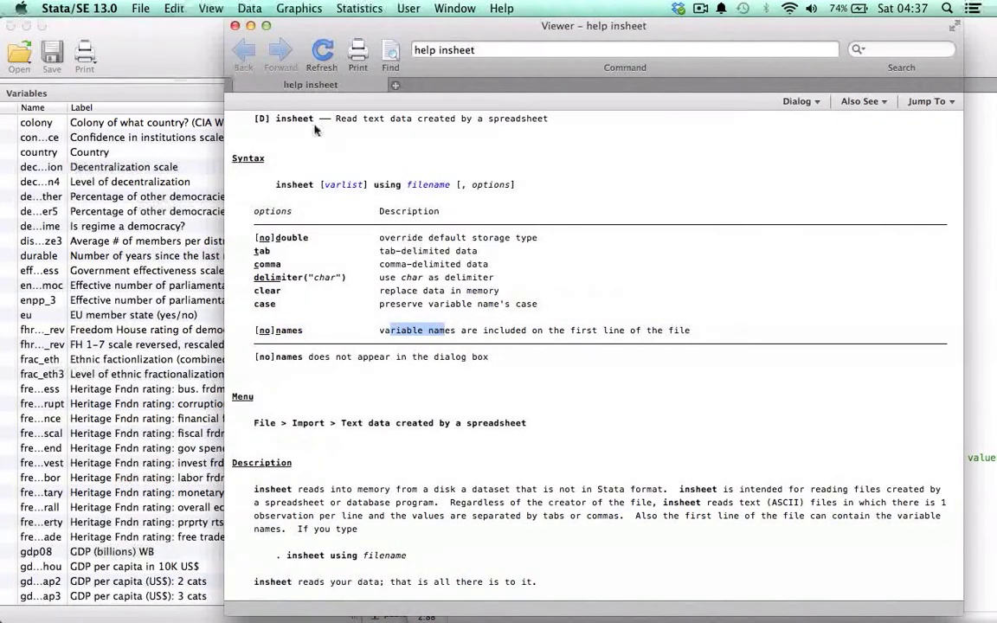
left_click(235, 26)
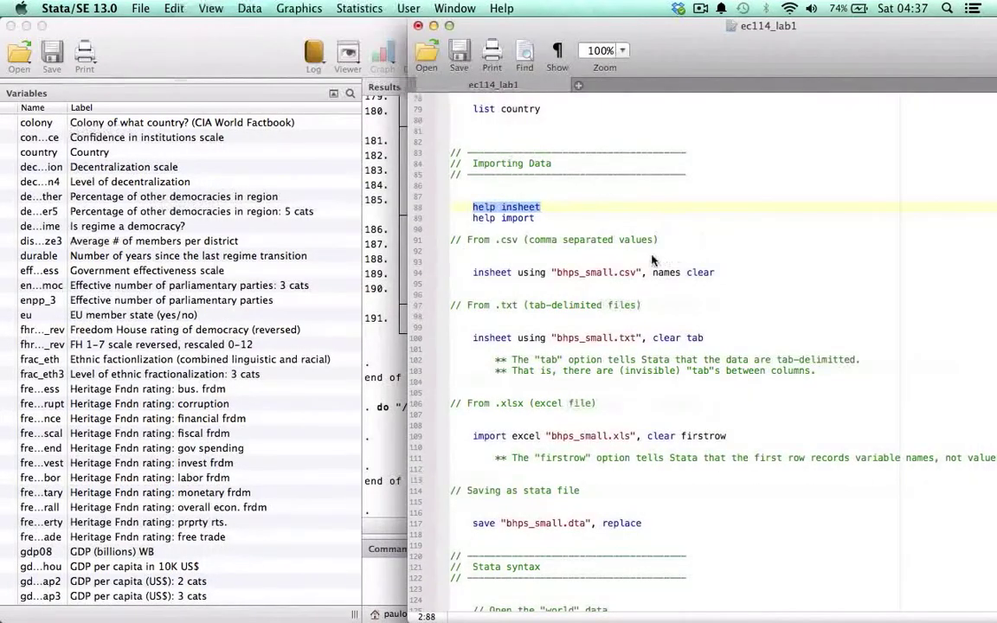
left_click(597, 229)
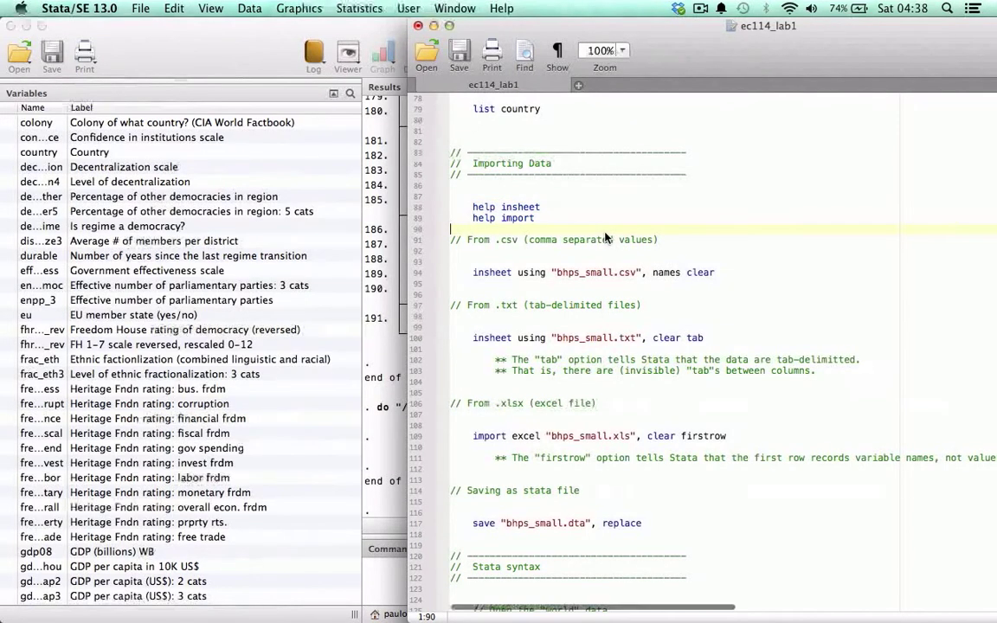
scroll(571, 259, "down", 3)
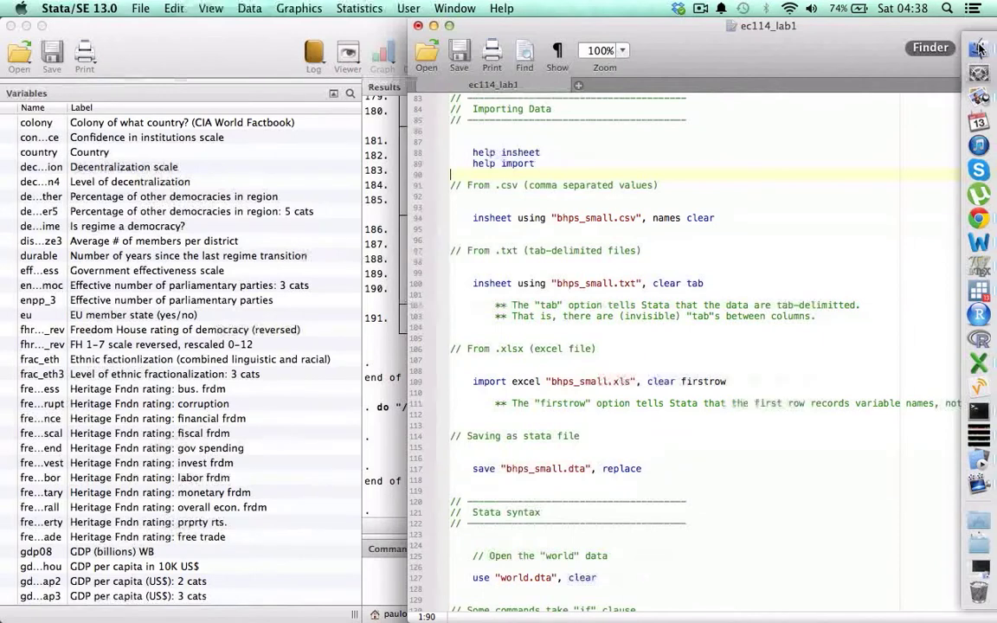
Switch to Finder, open bhps_small.xls from EC114_Stata_Labs in Excel and set the sheet zoom to 150%
left_click(978, 48)
left_click(188, 104)
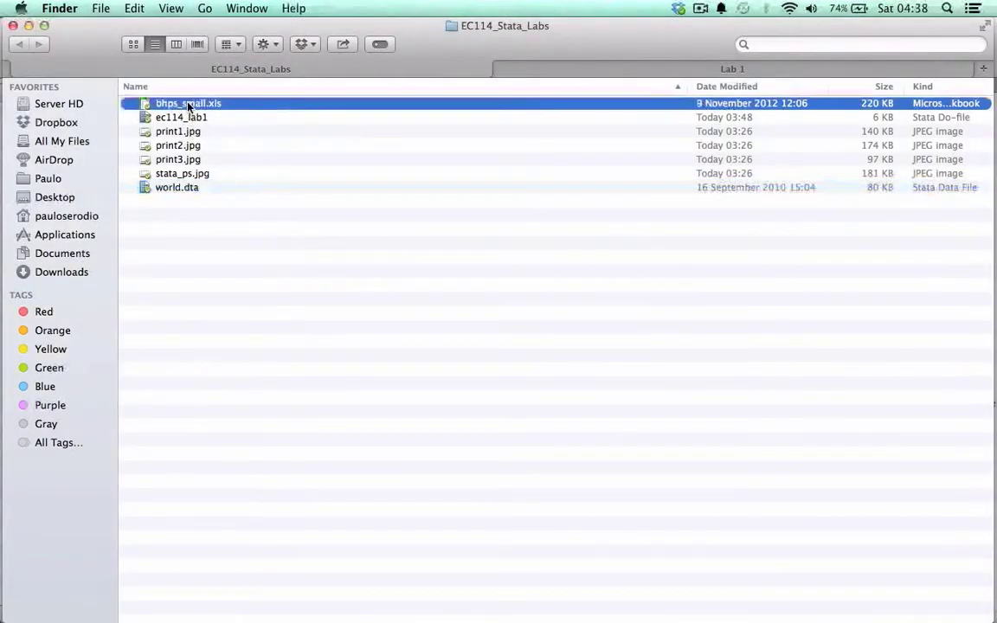
double_click(189, 104)
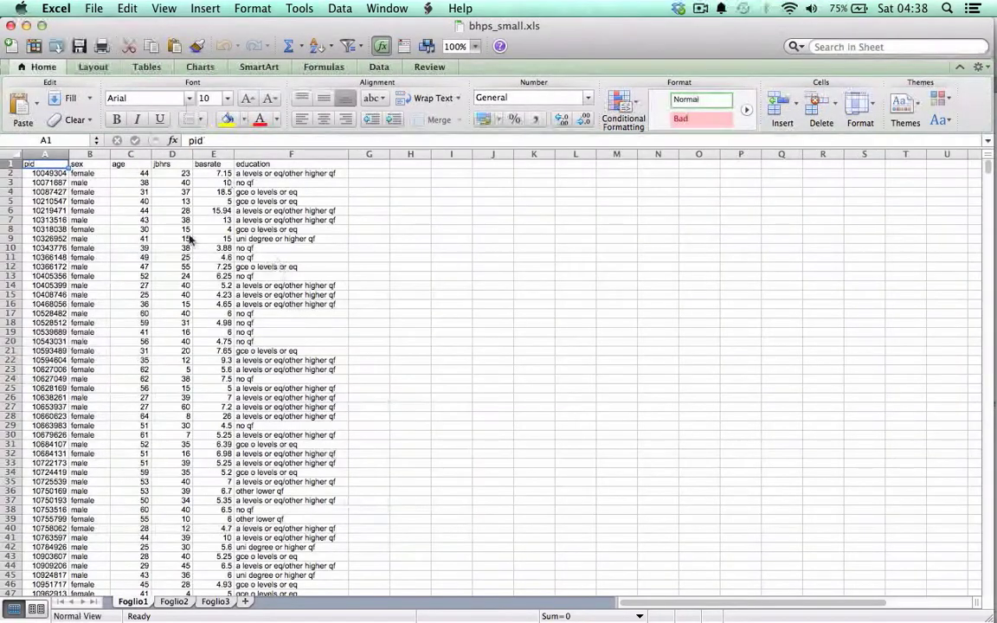
left_click(475, 45)
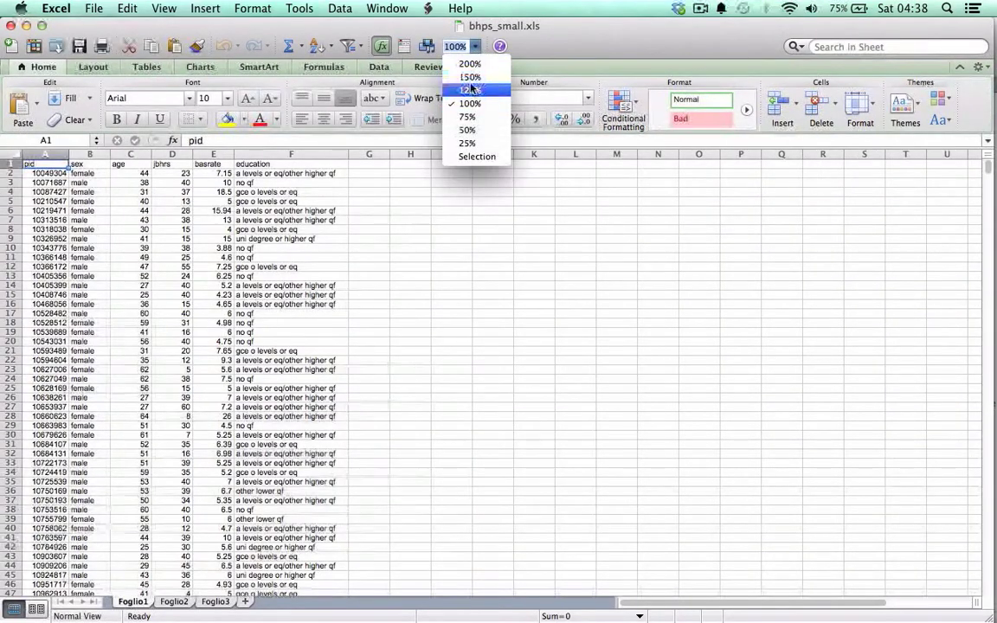
left_click(424, 75)
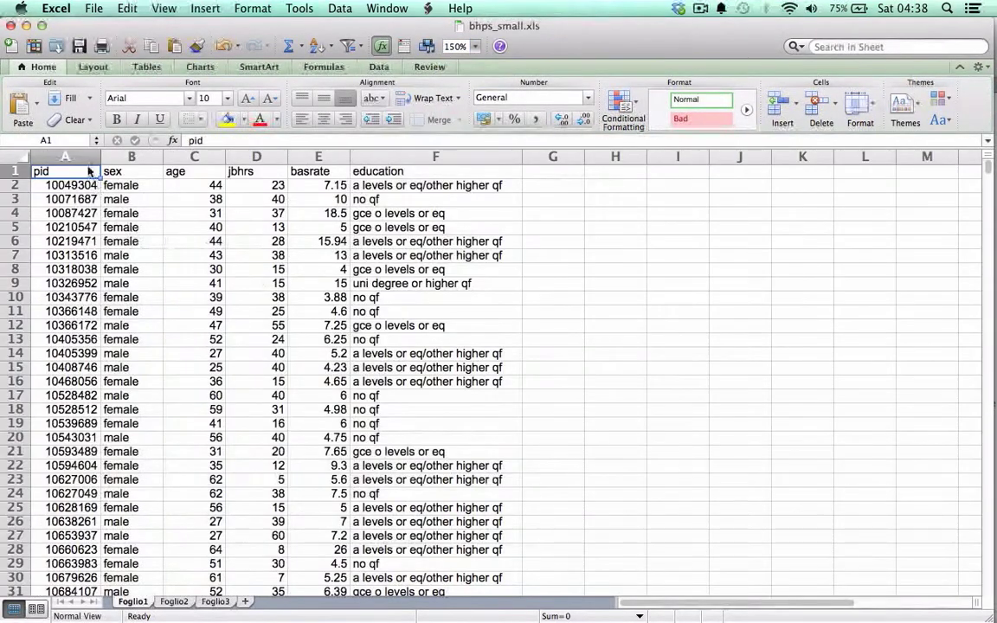
Go through the variable names in row 1 one cell at a time, from pid to education
key("Down")
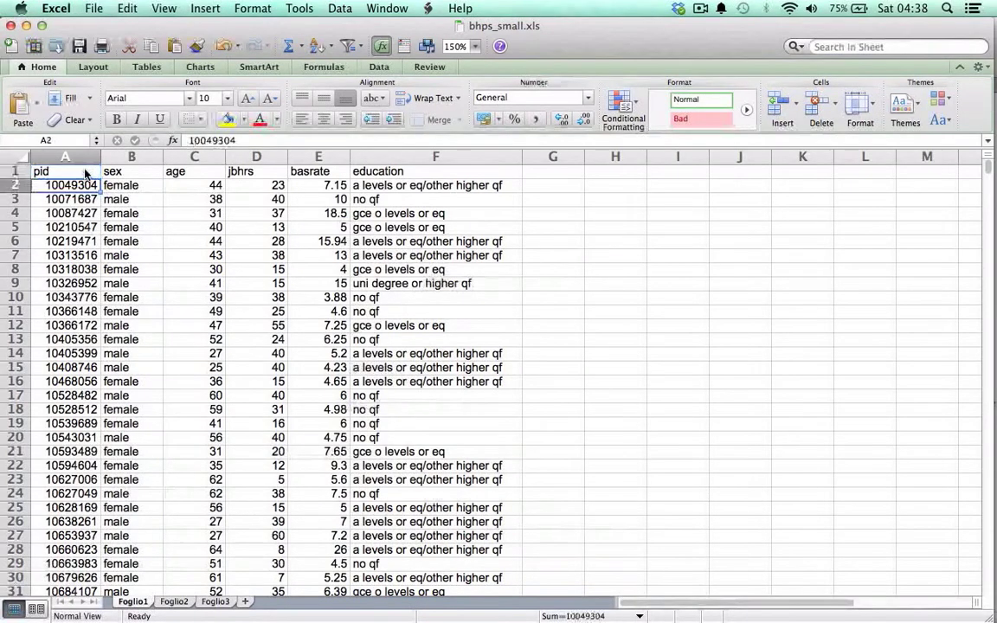
key("Up")
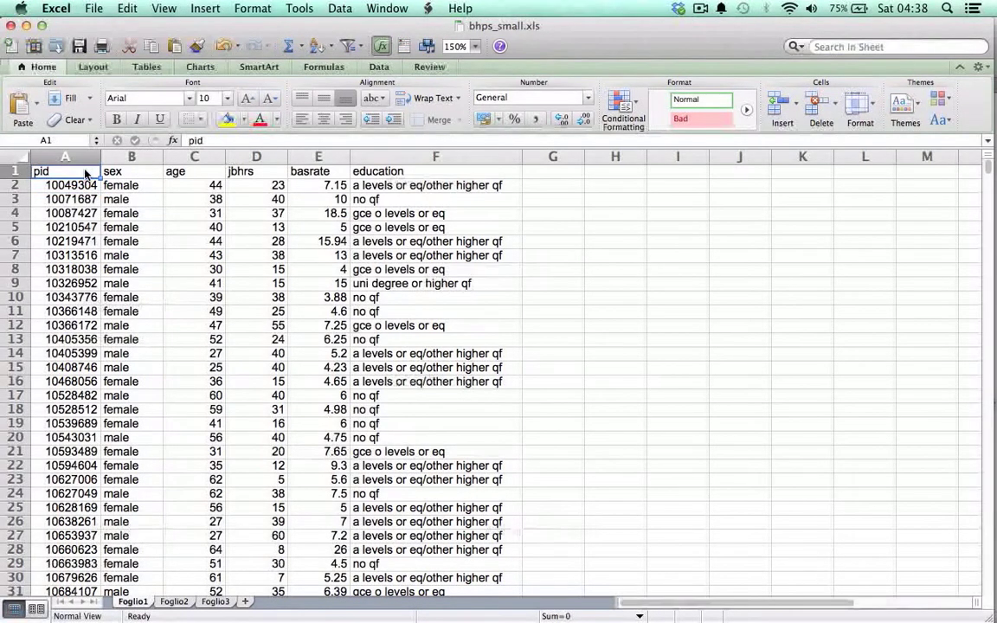
key("Right")
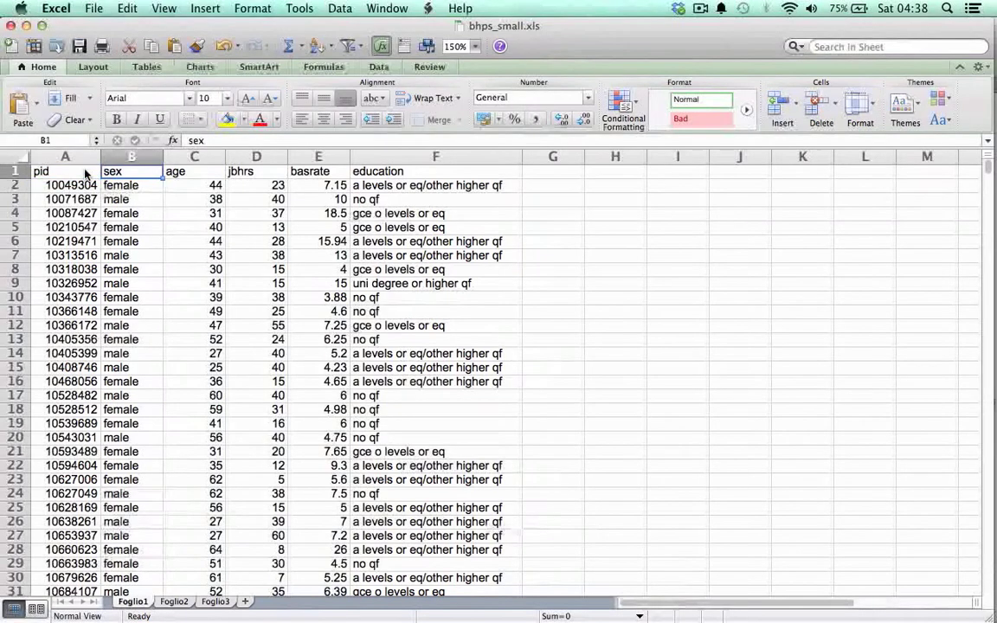
key("Right")
key("Right")
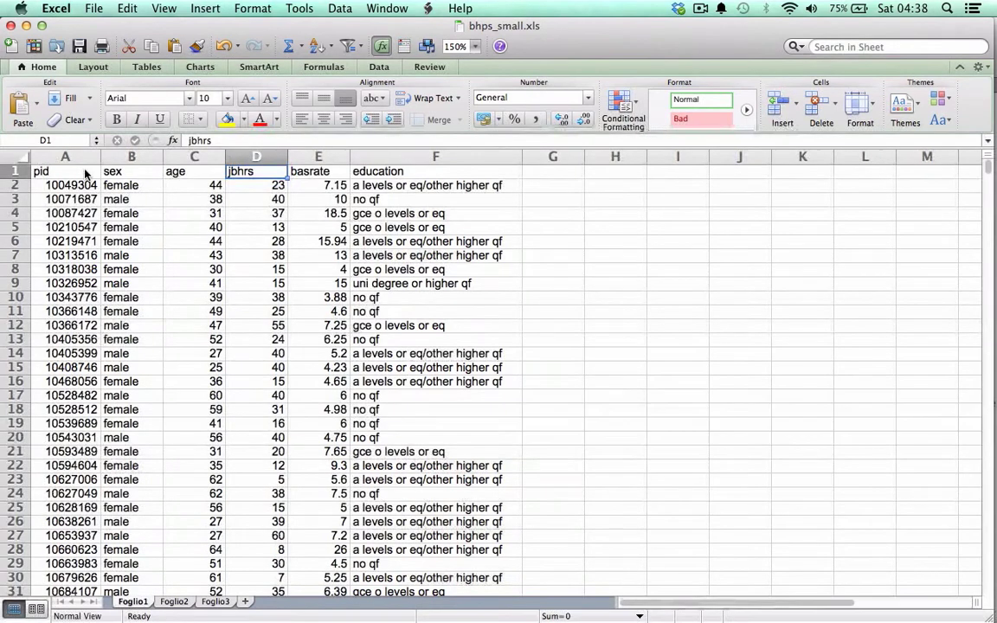
key("Right")
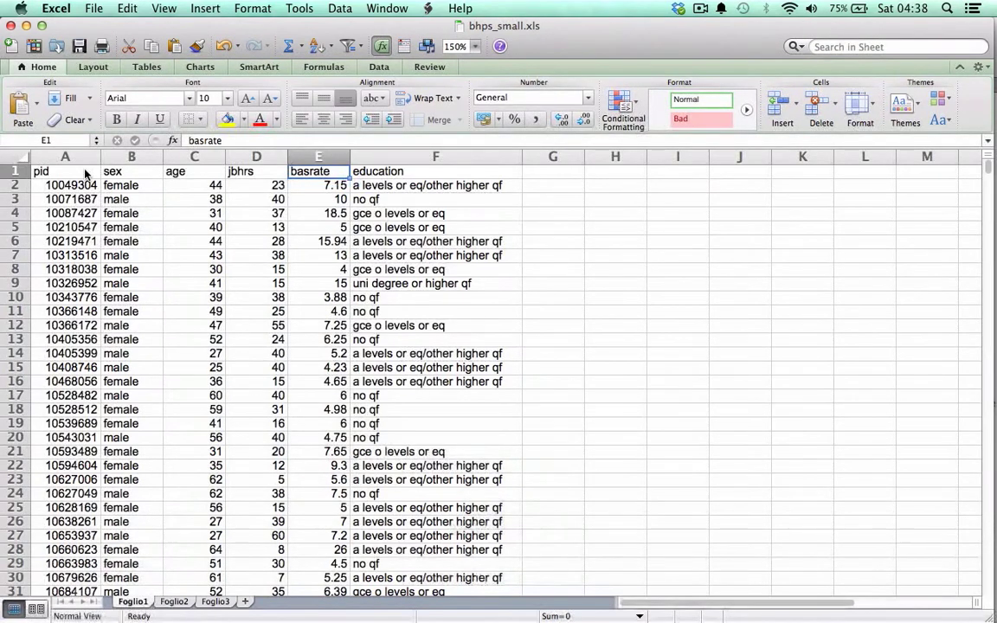
key("Right")
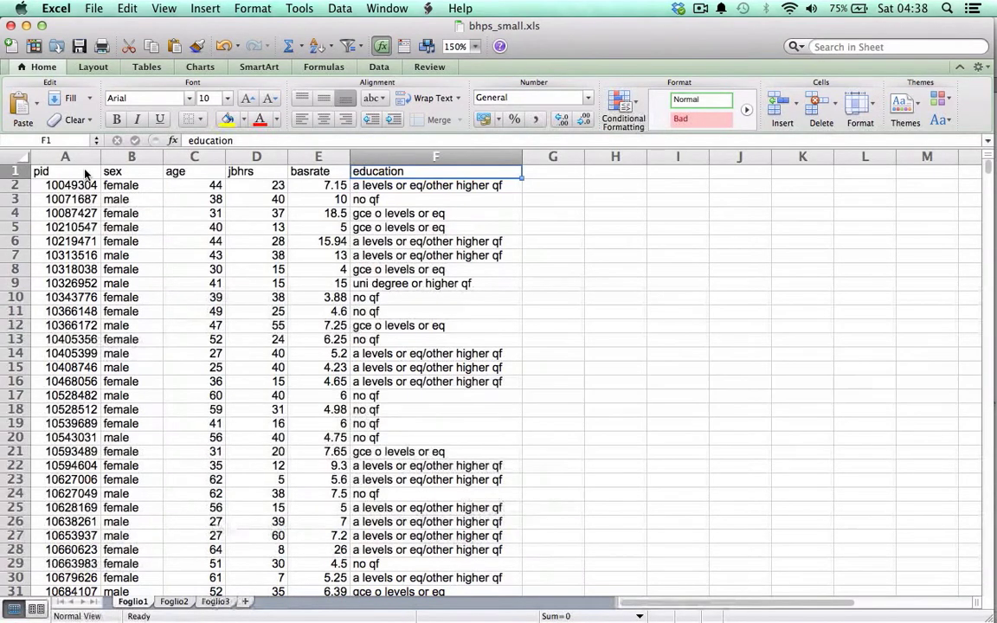
Review the header row again, moving back and forth between pid and education, highlighting A1 to E1 and returning to A1
key("Left")
key("Left")
key("Left")
key("Left")
key("Left")
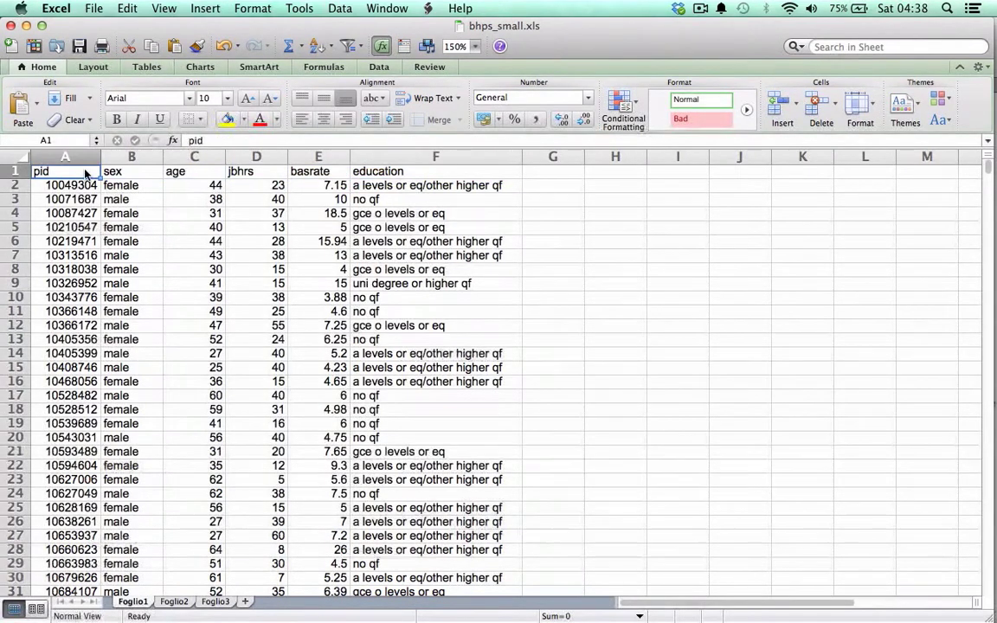
key("Right")
key("Right")
key("Right")
key("Right")
key("Right")
key("Left")
key("Left")
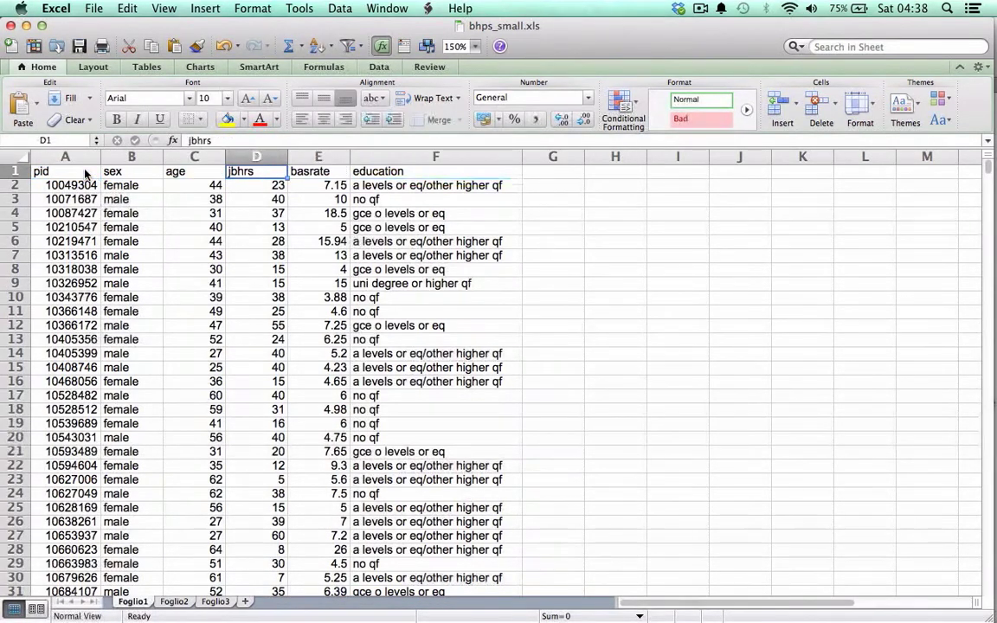
key("Left")
key("Left")
key("Left")
key("Right")
key("Right")
key("Right")
key("Right")
key("Right")
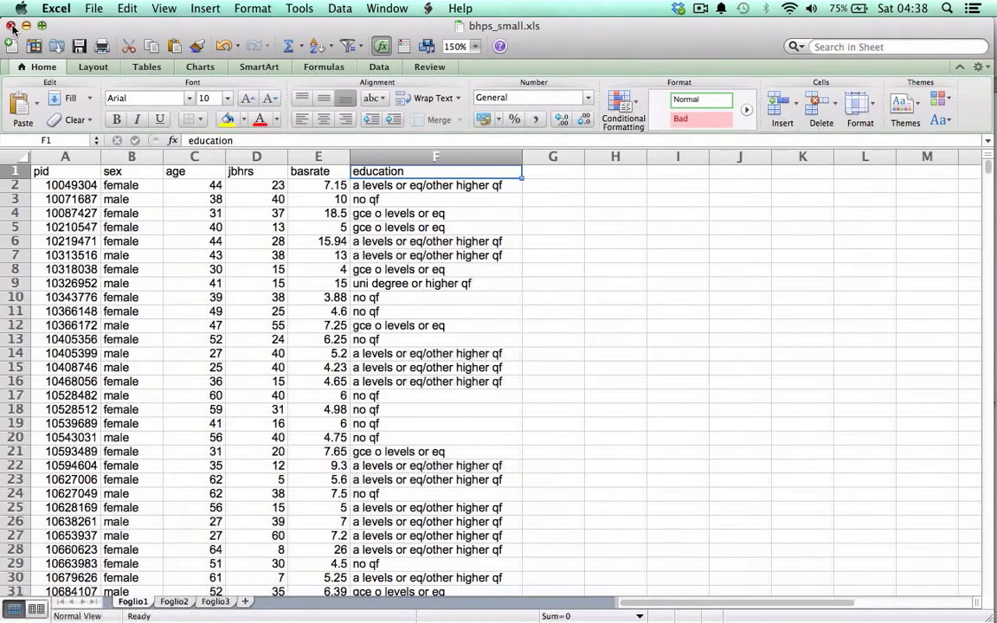
left_click_drag(52, 172, 343, 179)
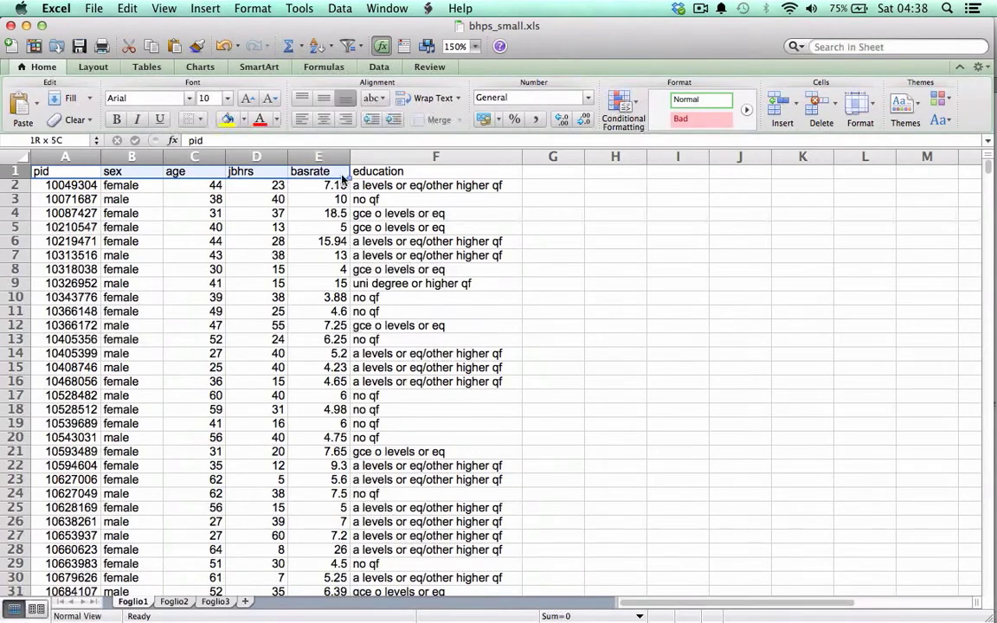
left_click(87, 168)
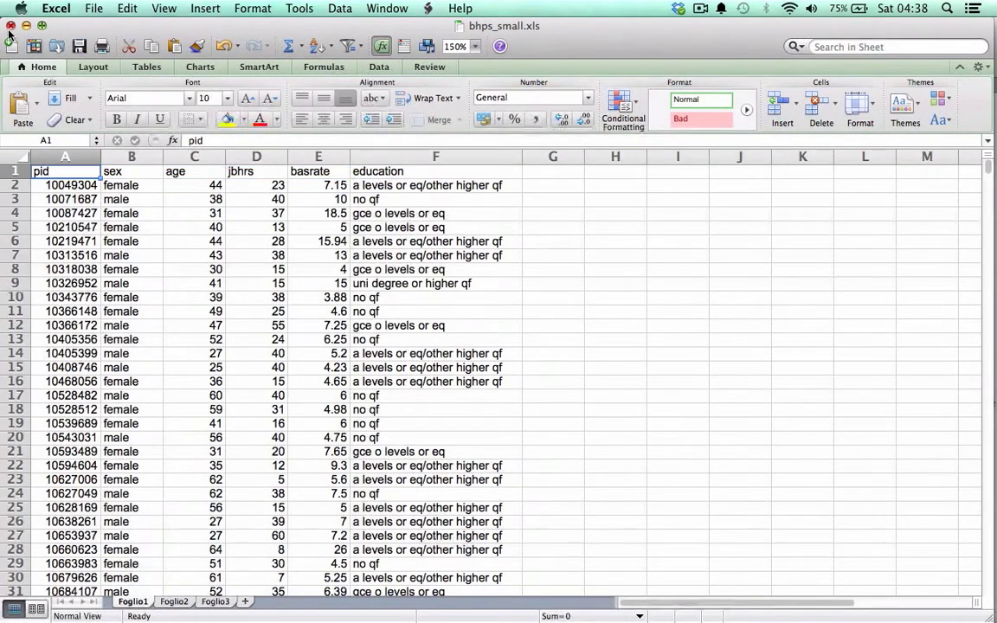
Save the active sheet as bhps_small in Comma Separated Values (.csv) format in EC114_Stata_Labs, accepting the loss of unsupported features
left_click(95, 9)
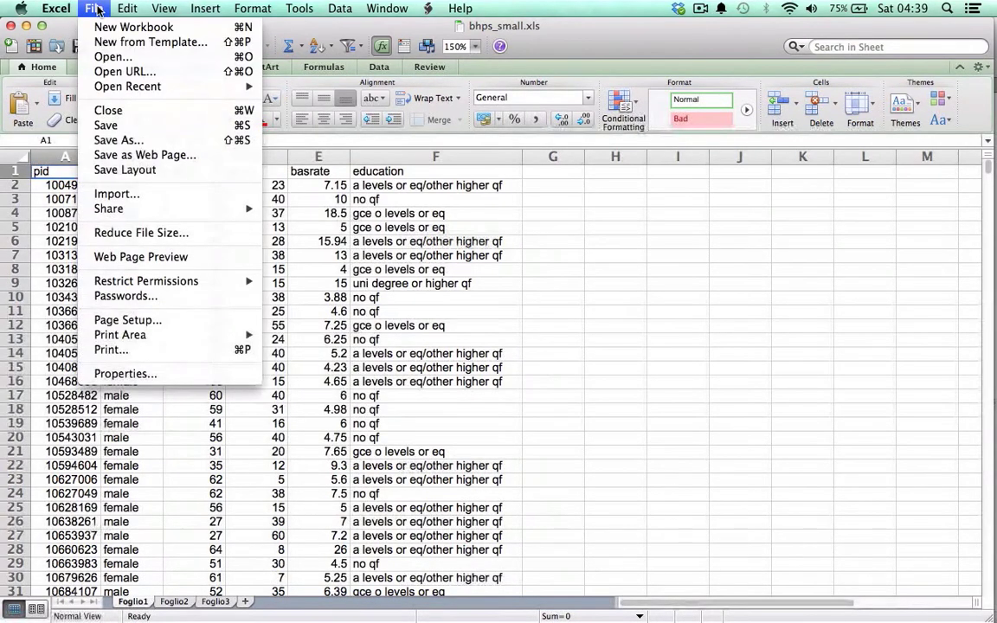
left_click(129, 139)
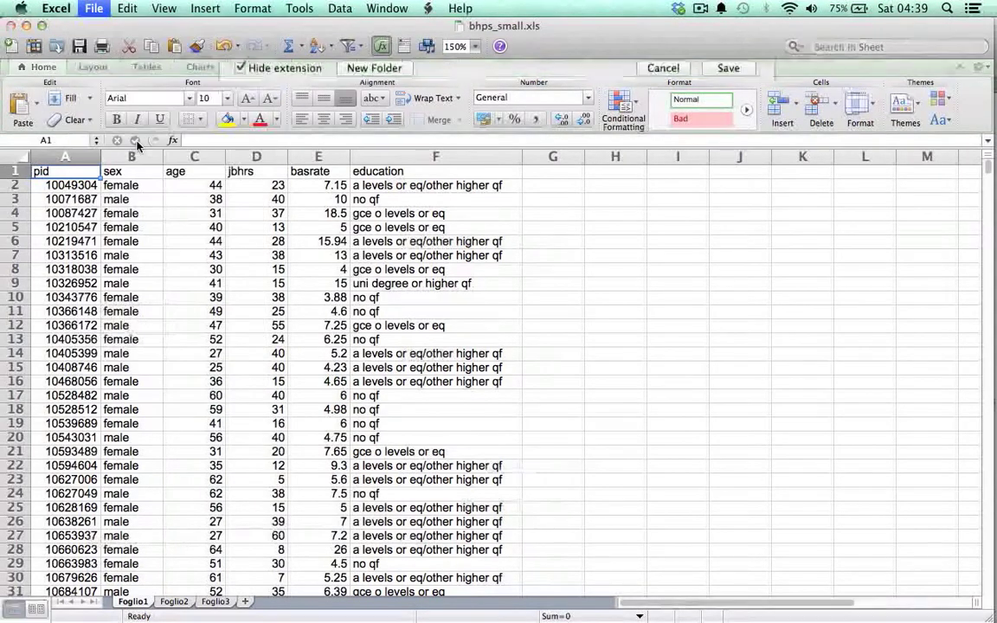
left_click(433, 323)
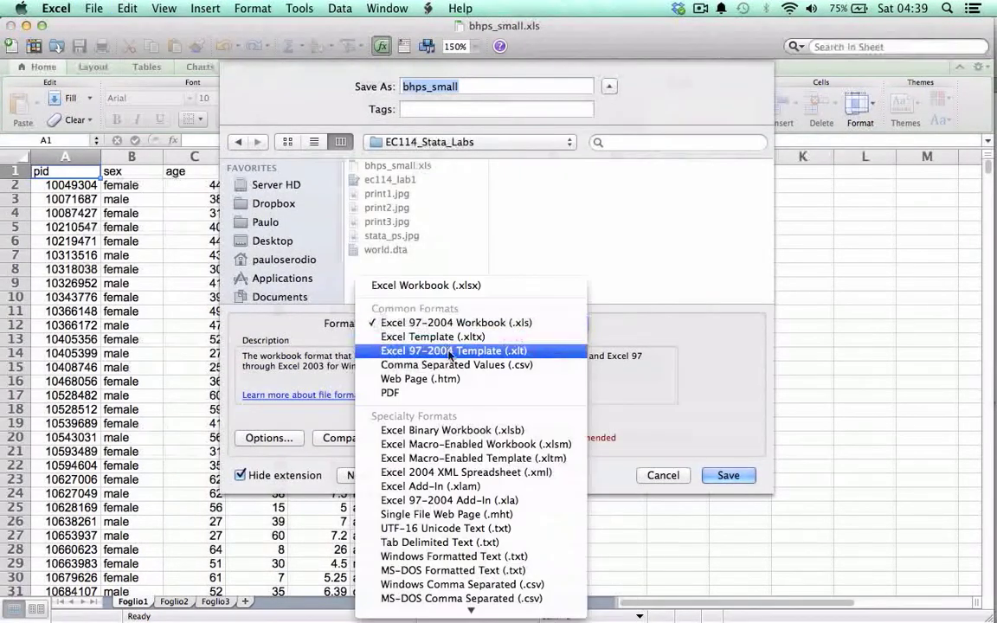
left_click(537, 365)
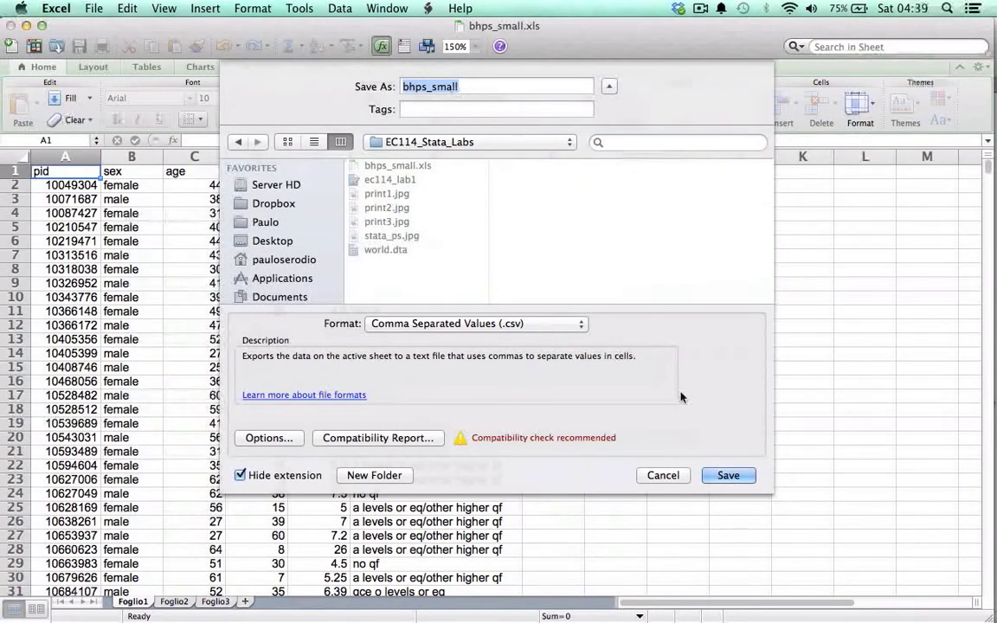
left_click(734, 478)
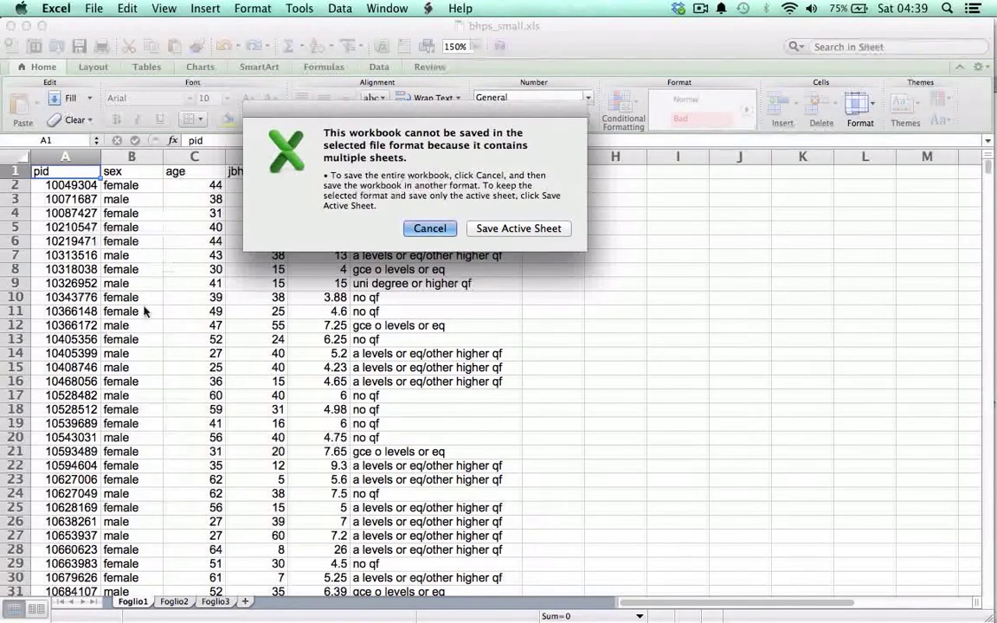
left_click(516, 228)
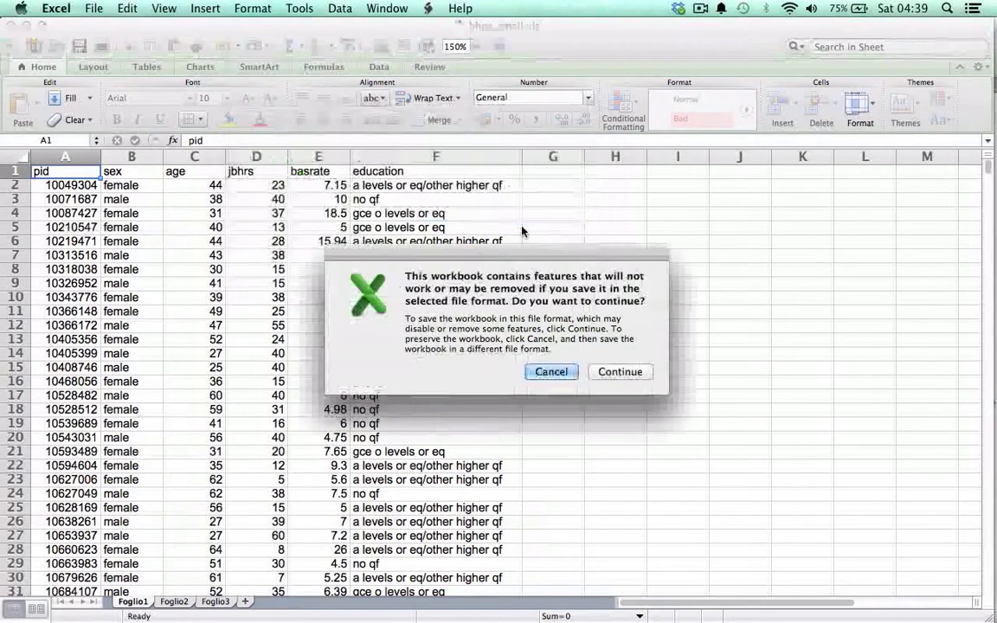
left_click(615, 372)
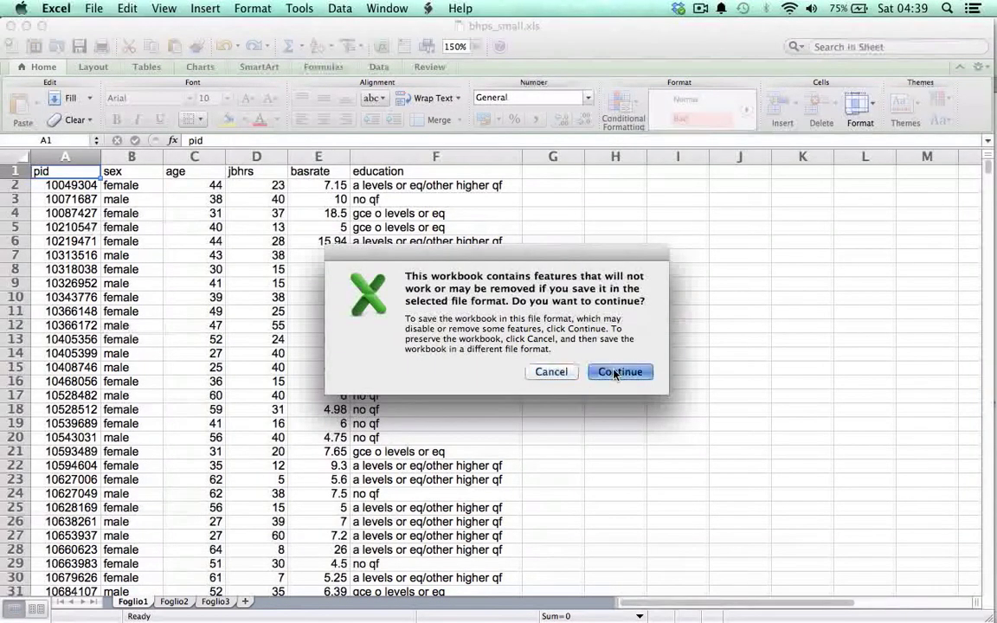
Close the bhps_small.csv workbook without saving further changes and switch back to the do-file in Stata
left_click(11, 26)
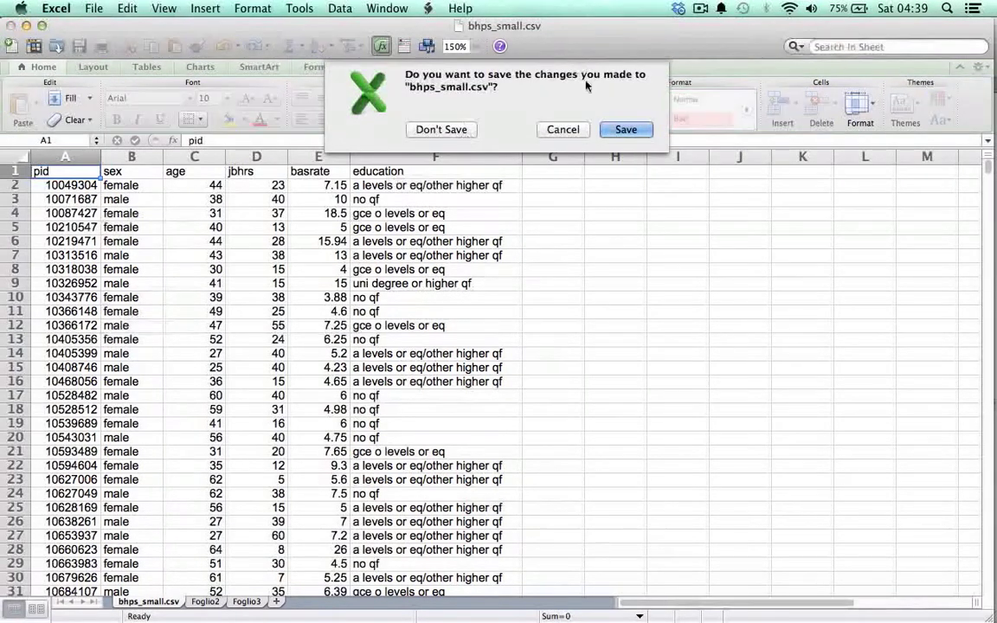
left_click(433, 128)
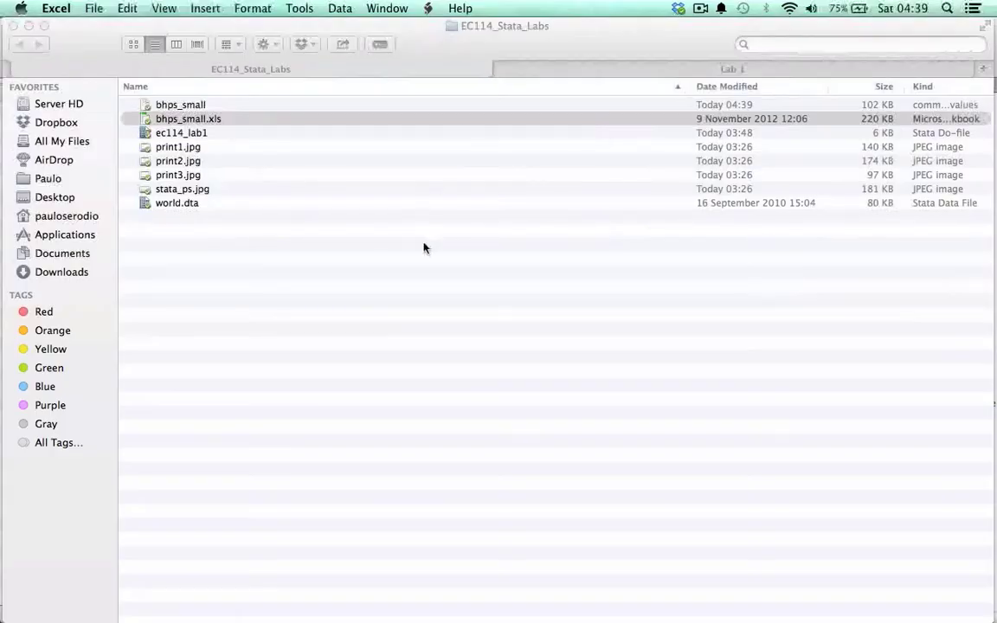
left_click(978, 349)
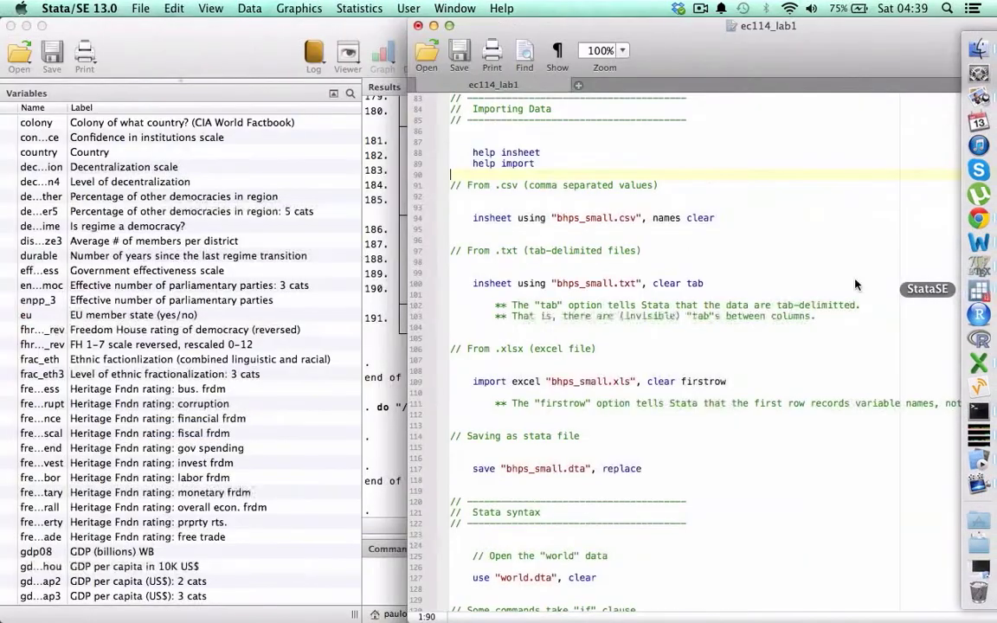
Examine the insheet command on line 94, highlighting the file name bhps_small.csv and its opening quotation mark
scroll(496, 166, "down", 1)
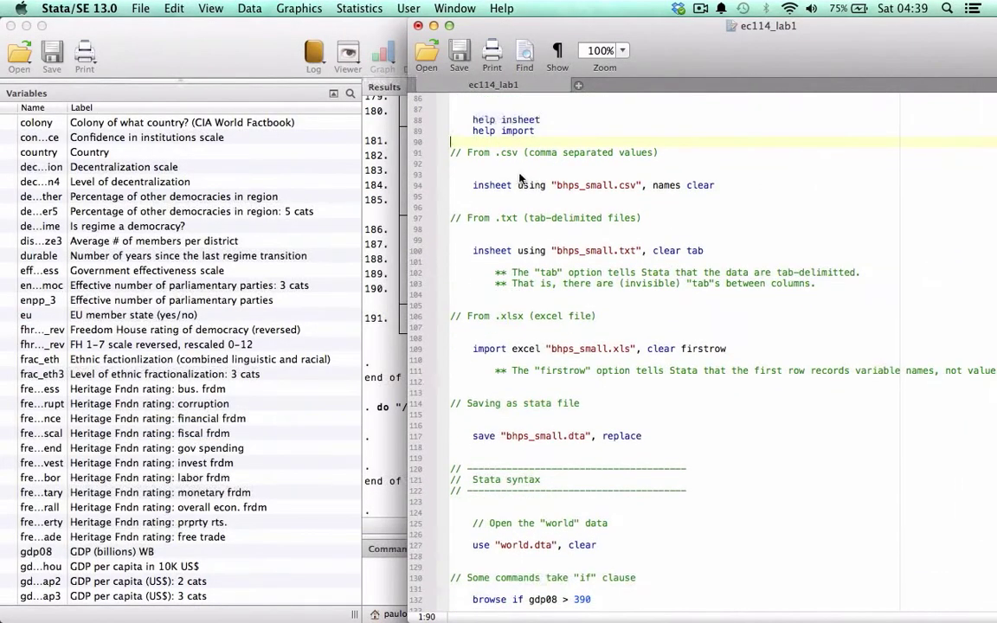
left_click(514, 174)
left_click(720, 187)
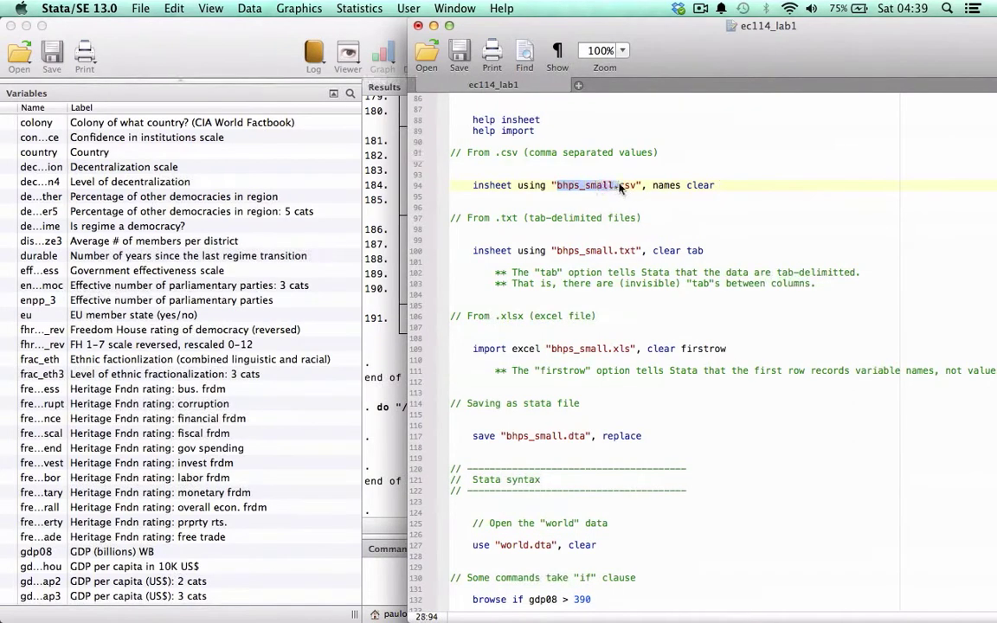
left_click_drag(620, 188, 637, 187)
left_click(558, 188)
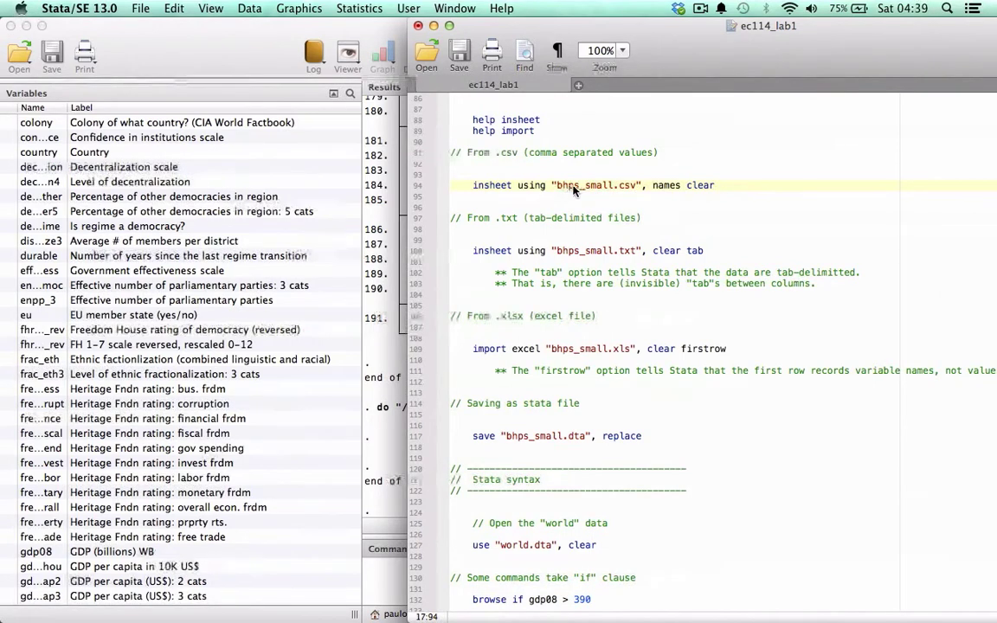
left_click(637, 186)
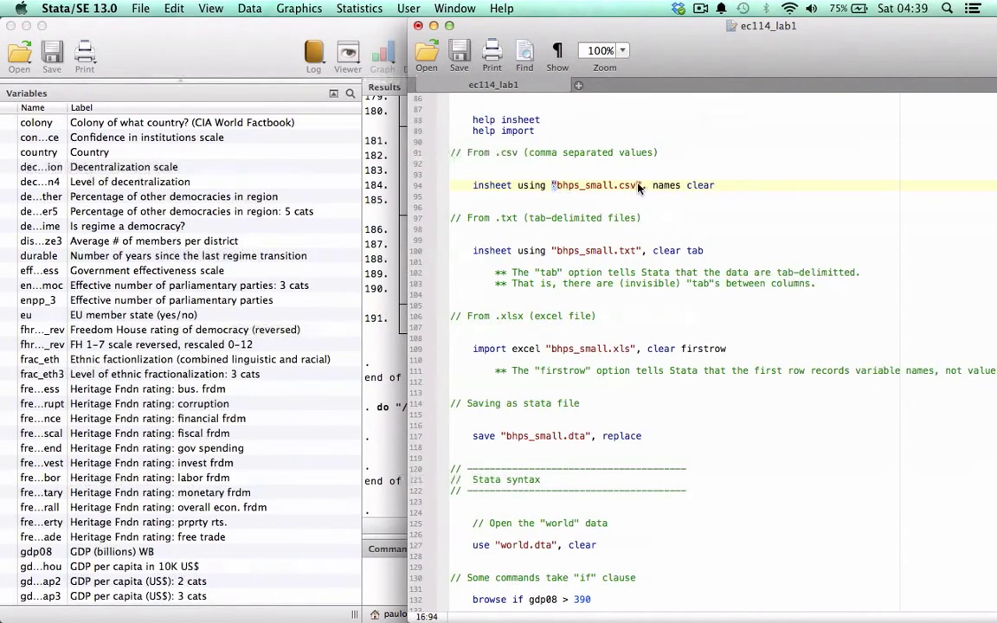
Remove both quotation marks around bhps_small.csv in the insheet command on line 94 and highlight bhps_small
left_click(585, 187)
left_click(556, 185)
key("BackSpace")
left_click(636, 185)
key("BackSpace")
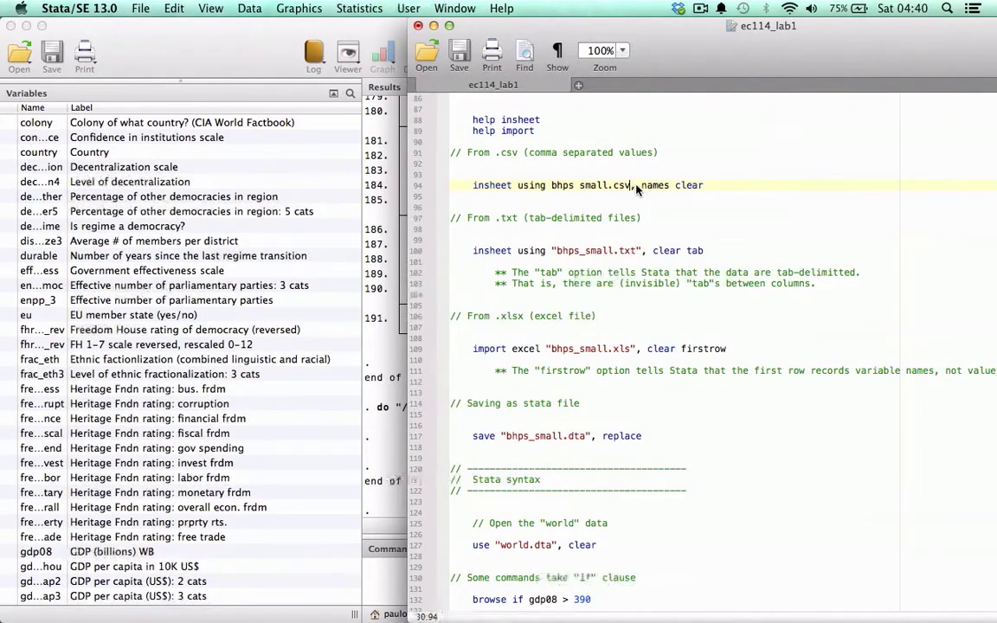
left_click_drag(551, 185, 607, 192)
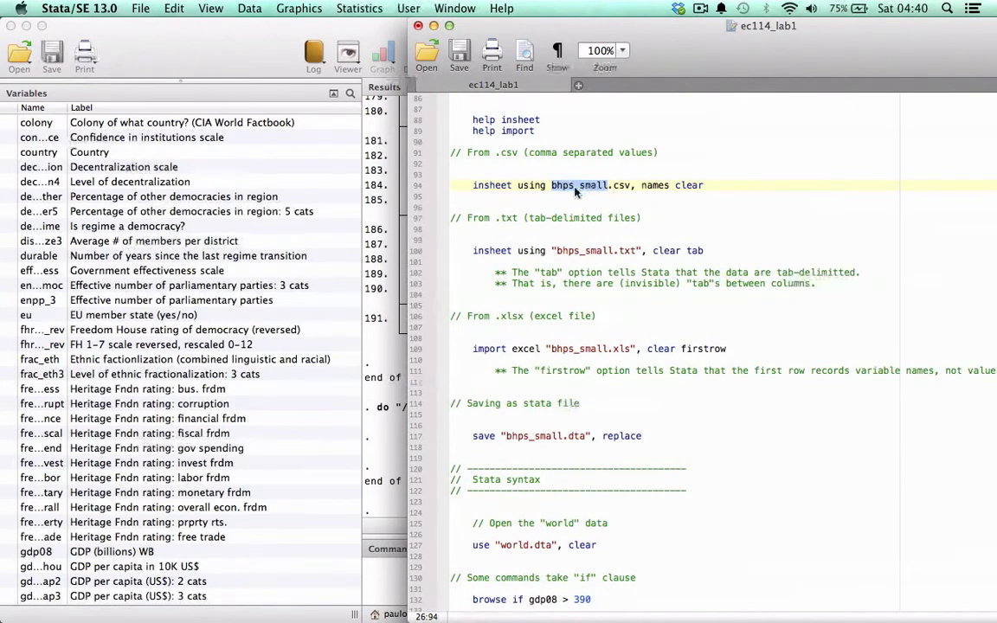
Replace the underscore in bhps_small.csv on line 94 with a space and highlight bhps and small.csv as separate parts
left_click(568, 189)
key("Left")
type("\"")
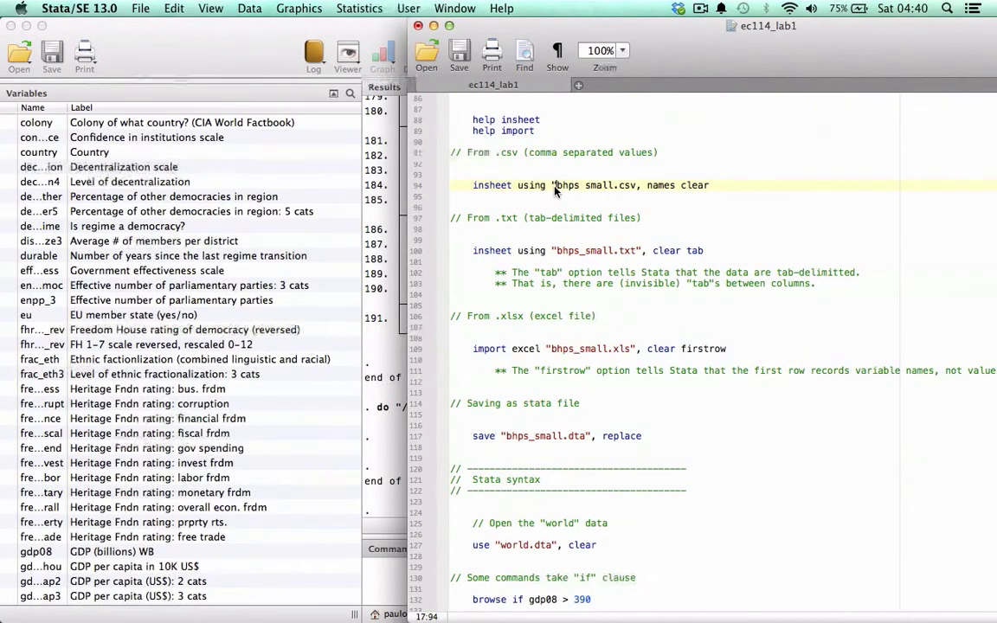
key("BackSpace")
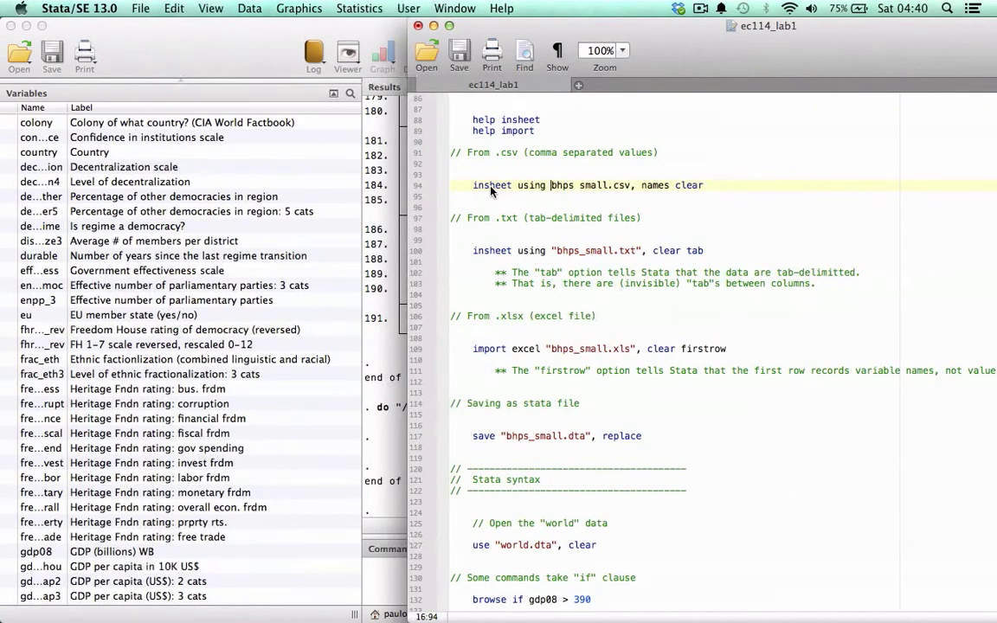
double_click(561, 189)
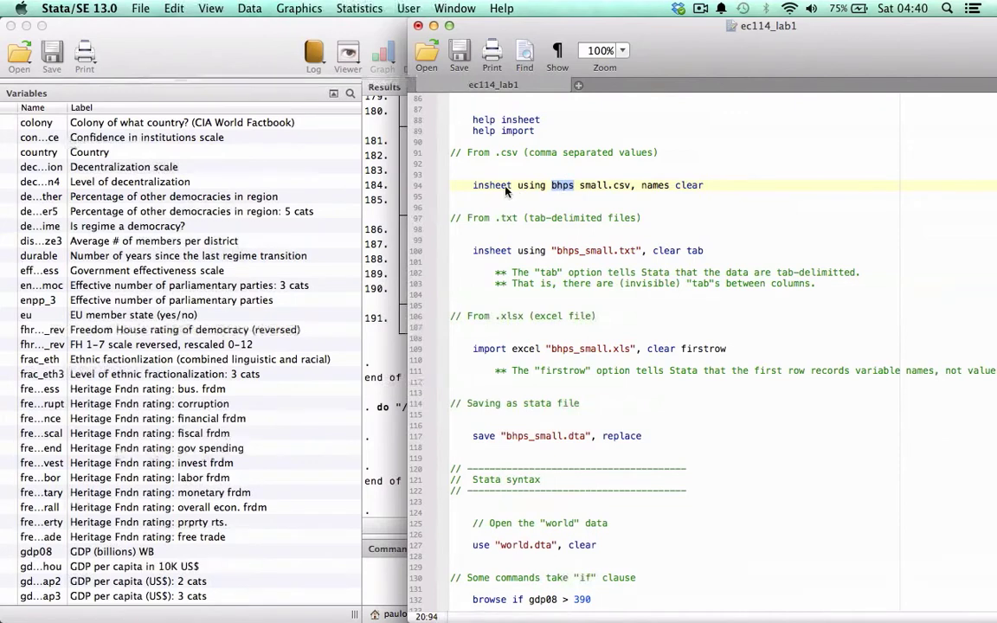
left_click_drag(580, 192, 634, 189)
left_click(473, 186)
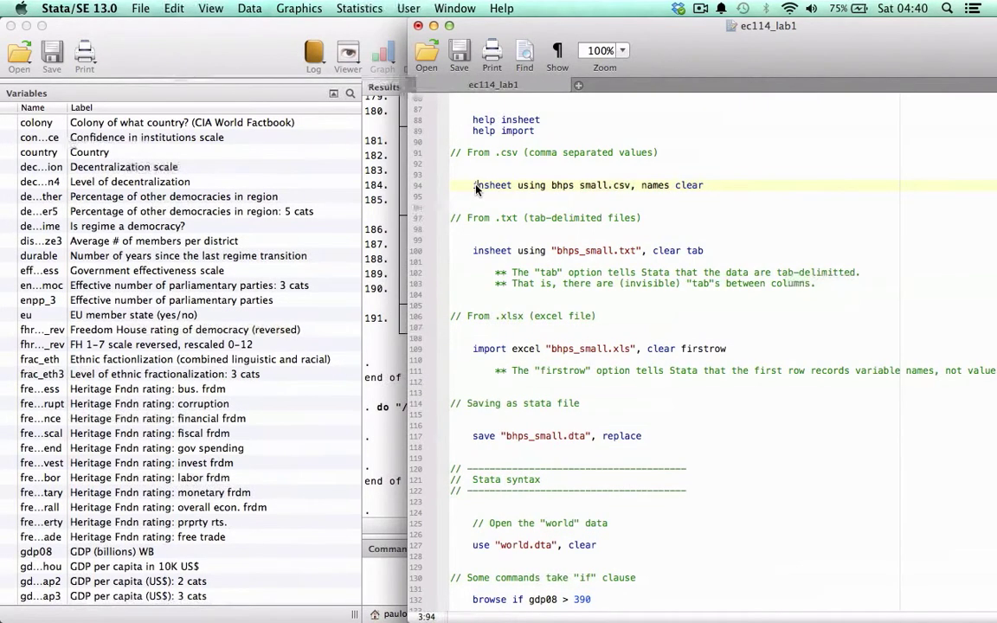
Try to run the insheet command on line 94 with the unquoted, spaced file name and highlight the message it returns
triple_click(475, 190)
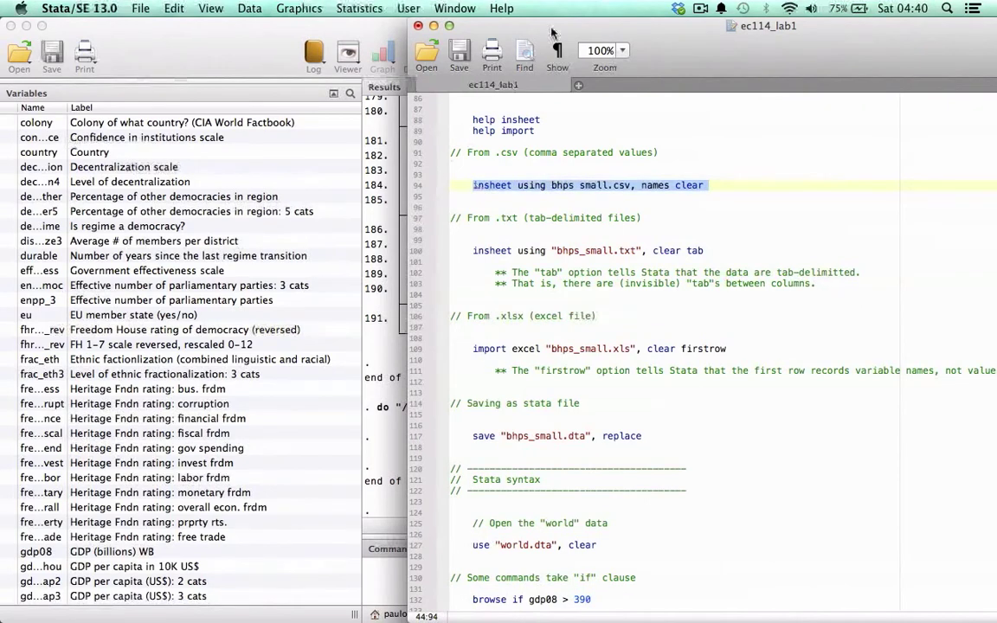
left_click_drag(542, 26, 751, 31)
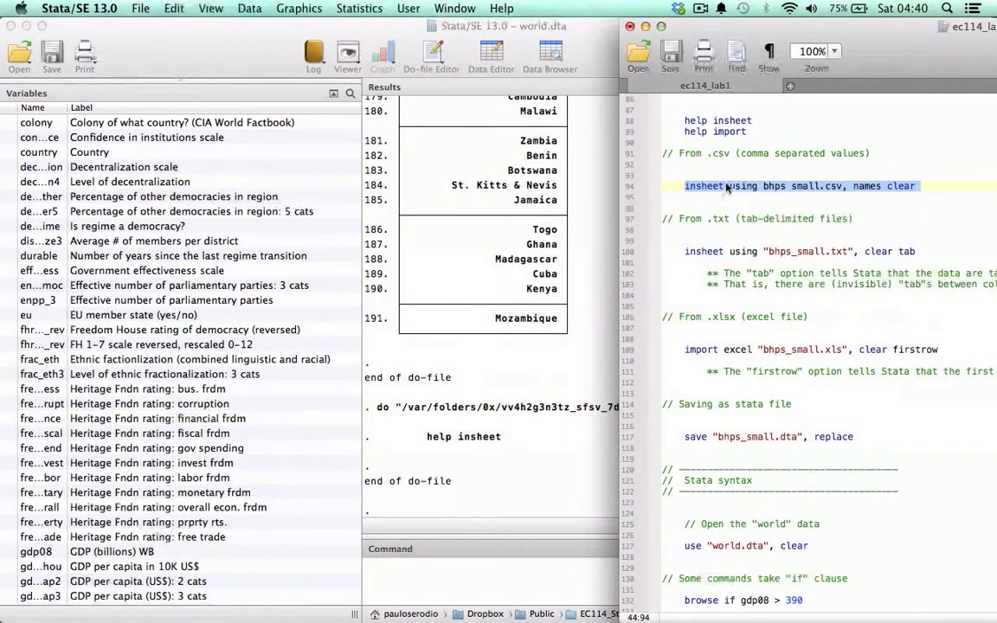
key("super+shift+d")
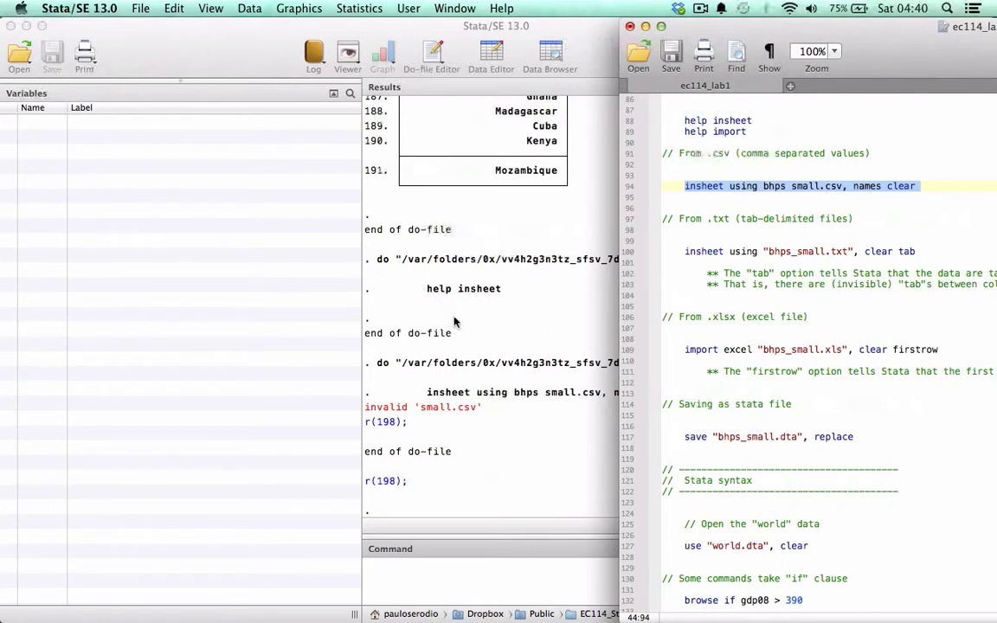
left_click(382, 409)
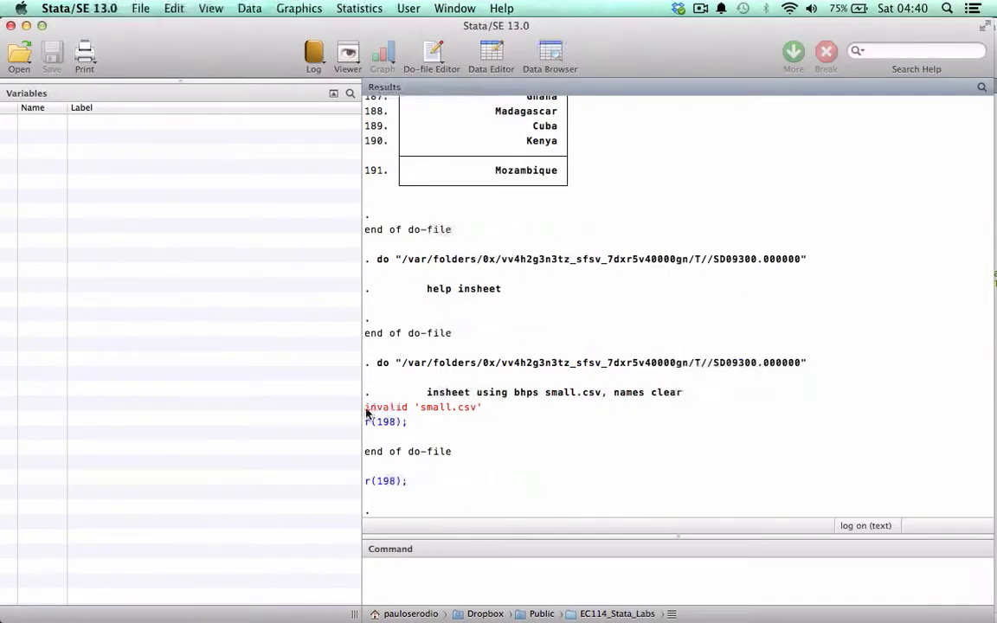
left_click_drag(369, 408, 510, 414)
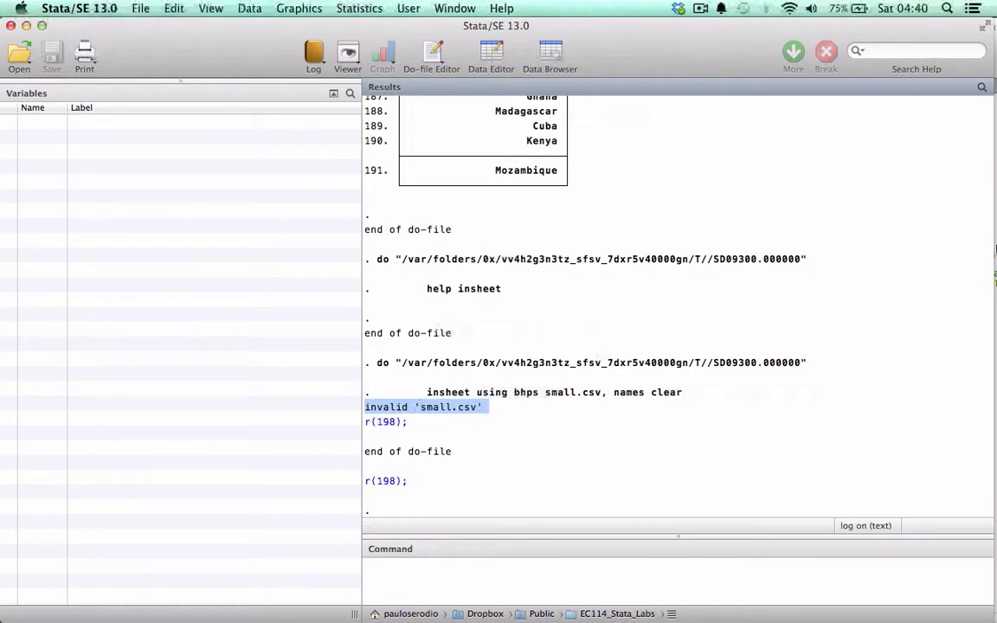
Return to the ec114_lab1 do-file and highlight small.csv in the insheet command on line 94
mouse_move(975, 265)
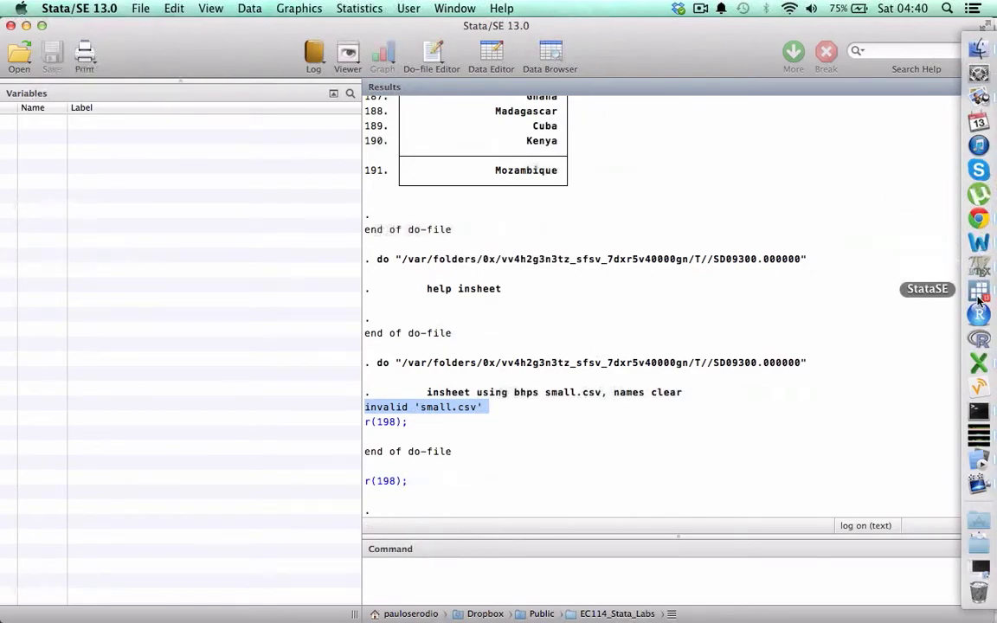
key("ctrl+Down")
left_click(684, 275)
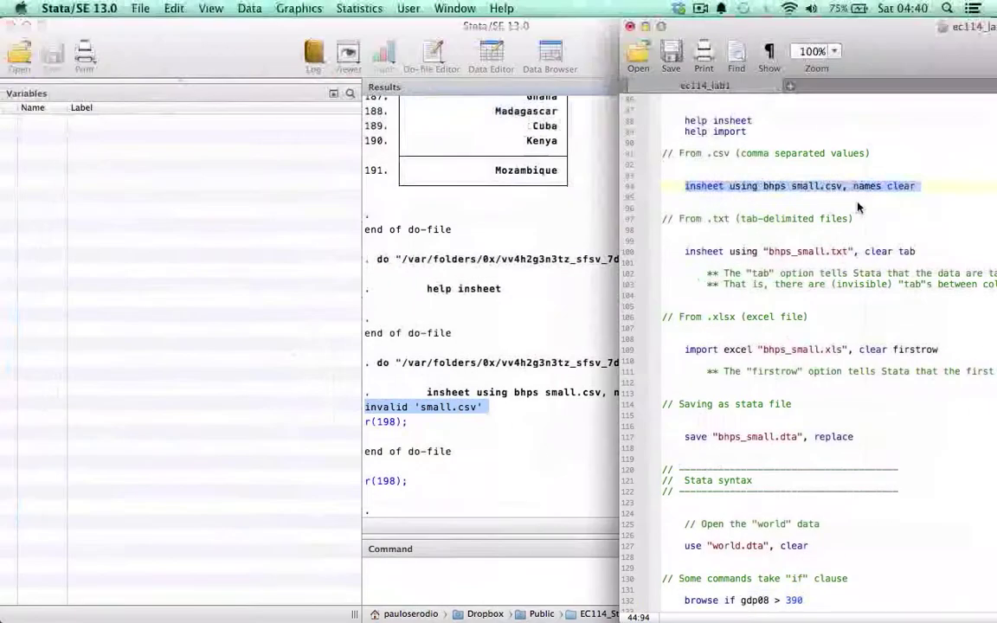
left_click(803, 188)
left_click_drag(790, 188, 846, 191)
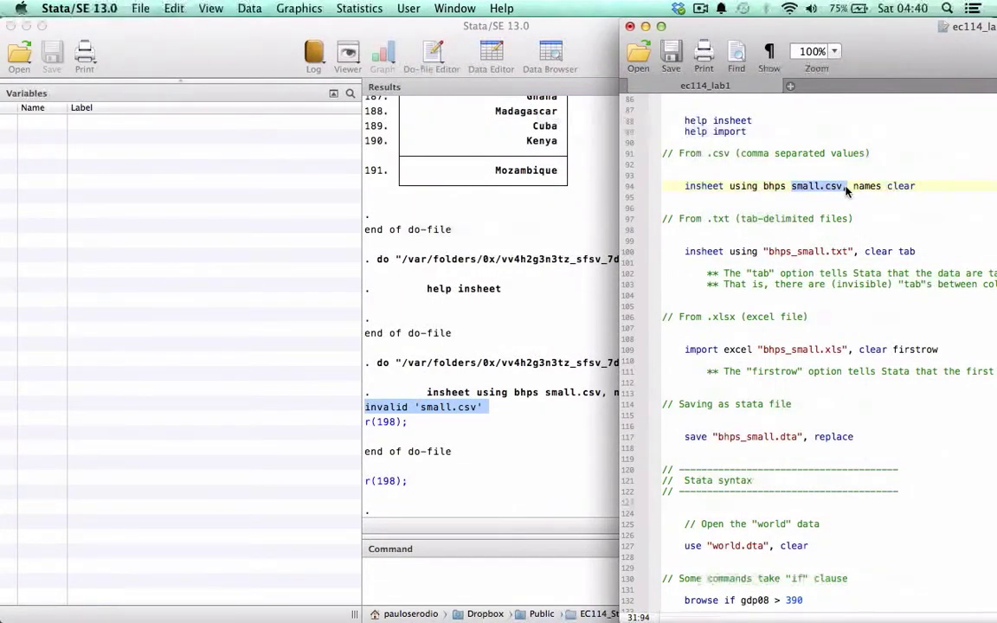
Enclose the file name on line 94 in quotation marks and restore its underscore so it reads "bhps_small.csv"
left_click(765, 190)
type("\"")
key("Right")
key("Right")
key("Right")
key("Right")
key("Right")
key("Right")
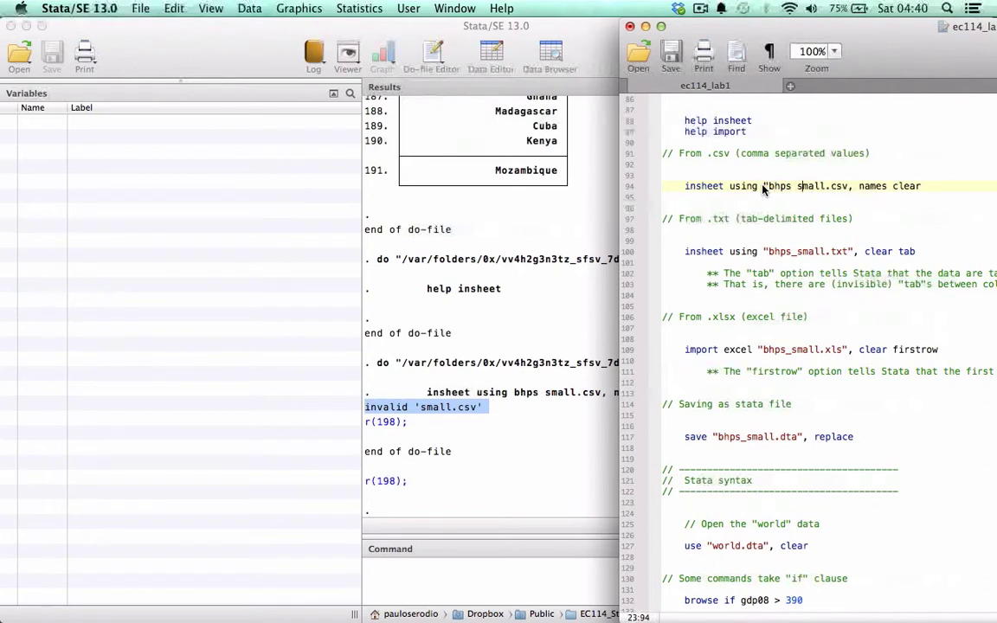
key("Right")
key("Right")
key("Right")
key("Right")
key("Right")
key("Right")
key("Right")
key("Right")
type("\"")
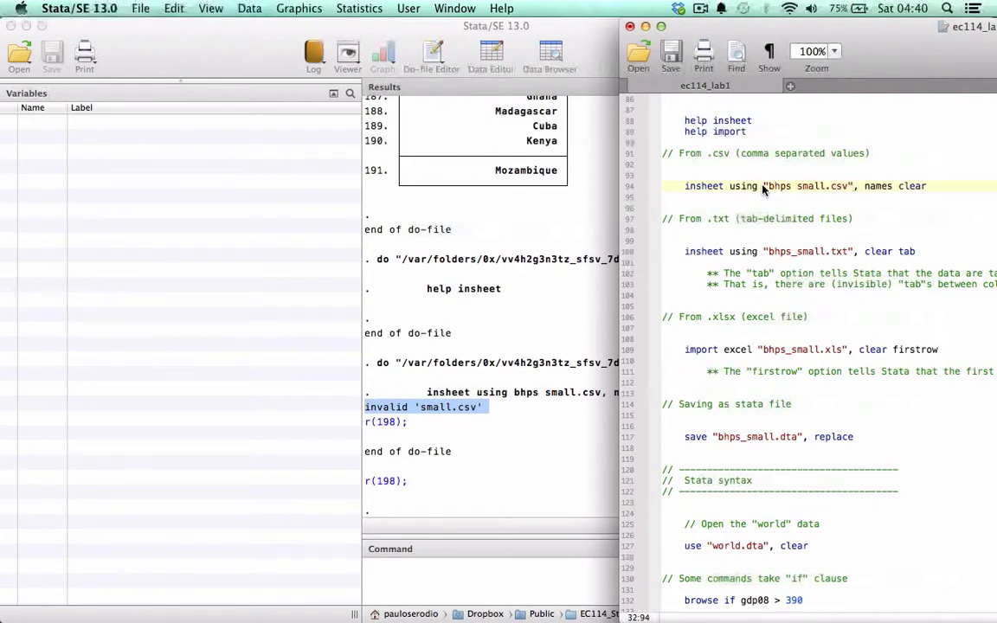
key("BackSpace")
type("_")
left_click_drag(792, 33, 723, 32)
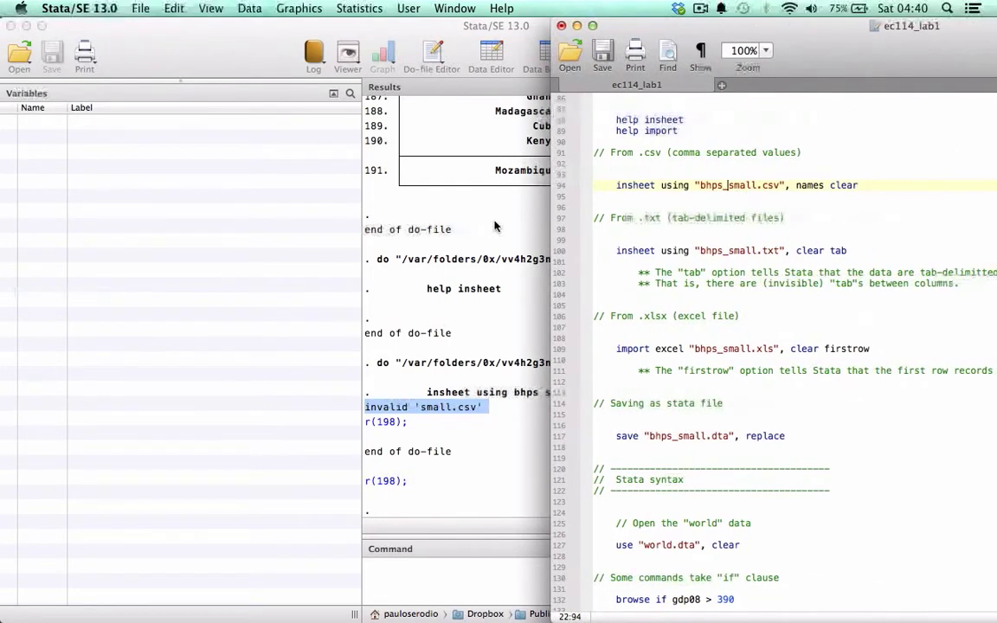
Run the insheet command for "bhps_small.csv" with the names and clear options and highlight the observation count in the results
left_click(858, 183)
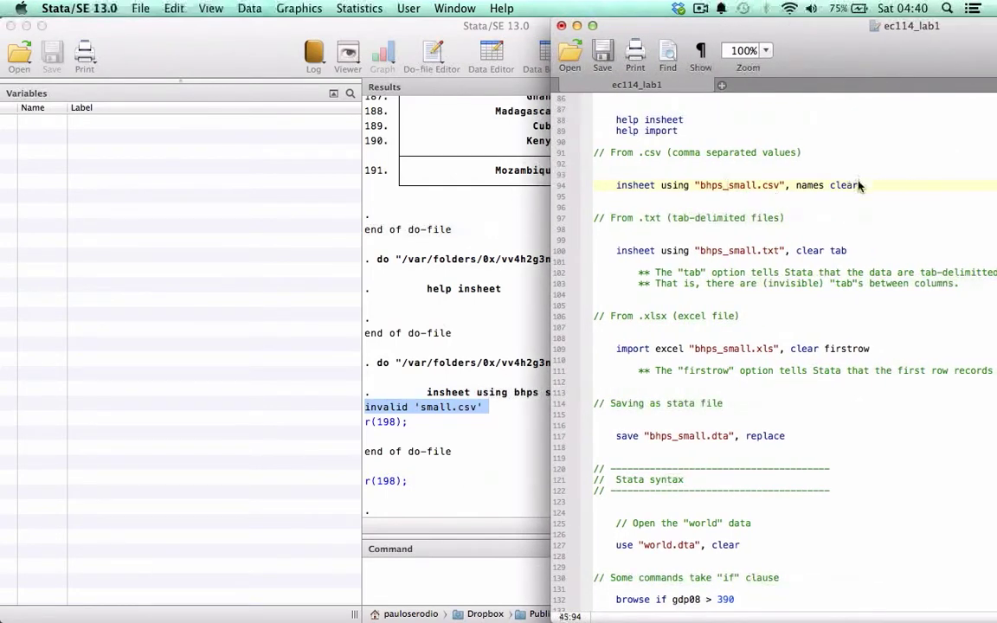
double_click(807, 187)
left_click(868, 186)
key("shift+super+Left")
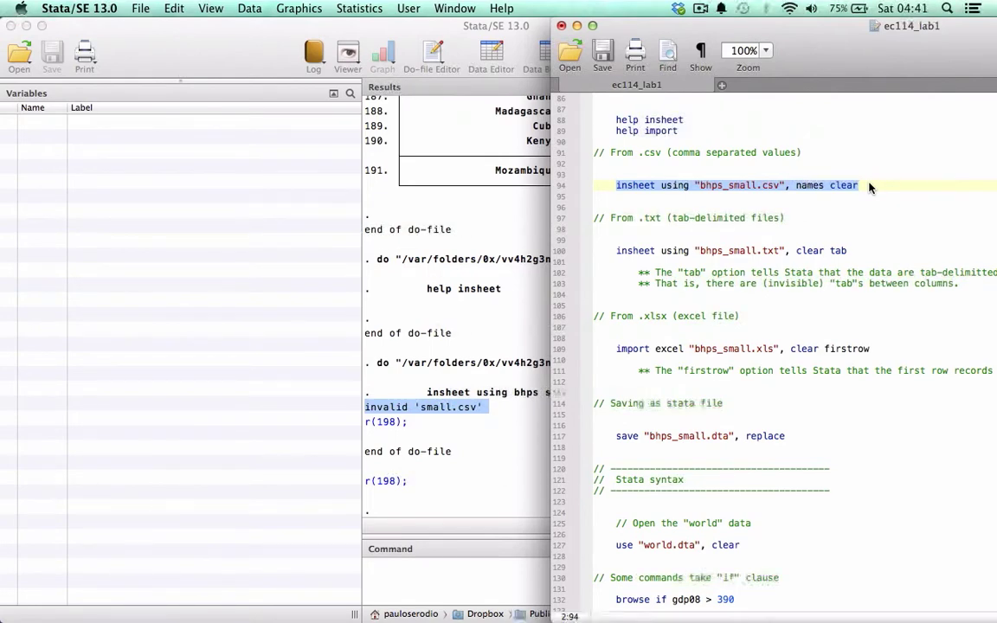
key("super+shift+d")
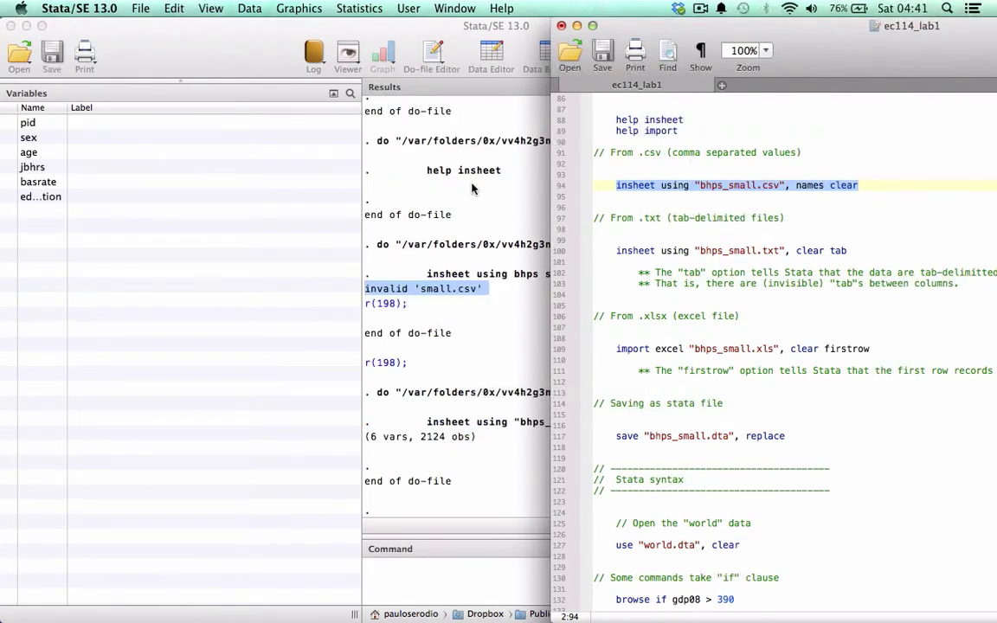
left_click(488, 208)
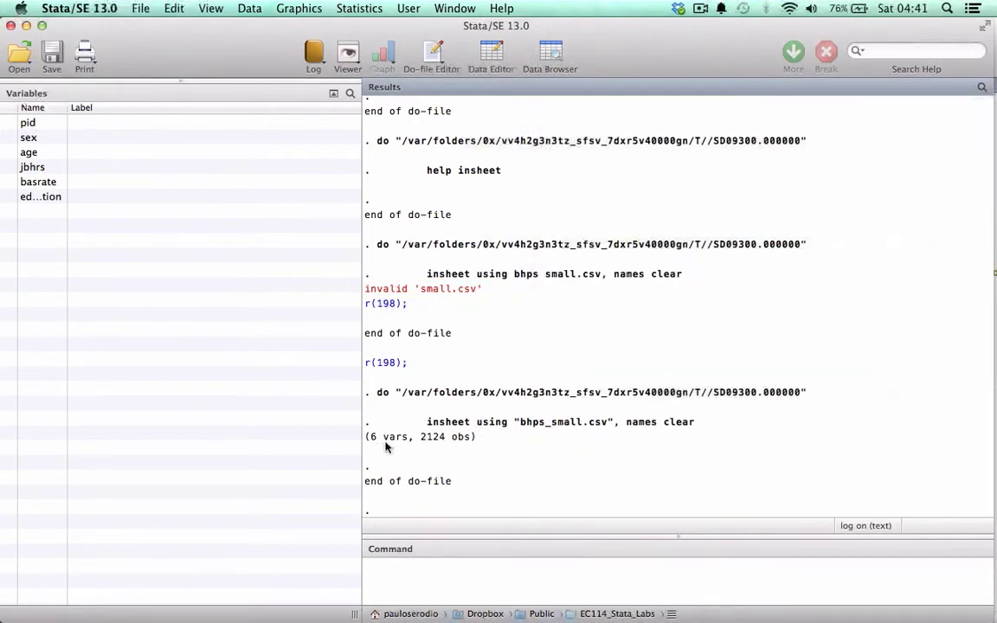
left_click_drag(368, 438, 446, 439)
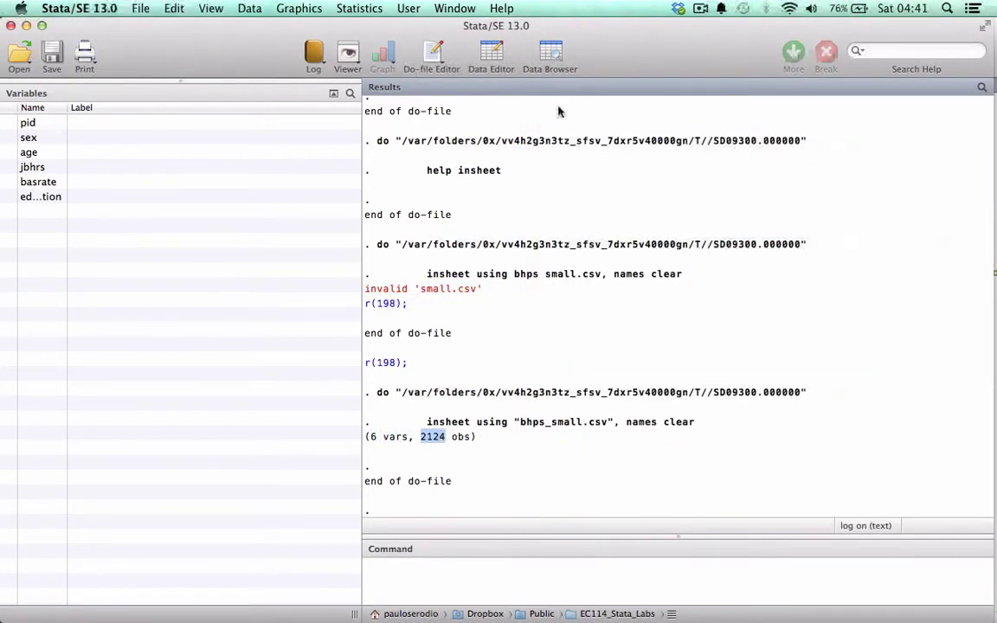
Open the imported dataset in the Data Browser and enlarge the table text
left_click(558, 55)
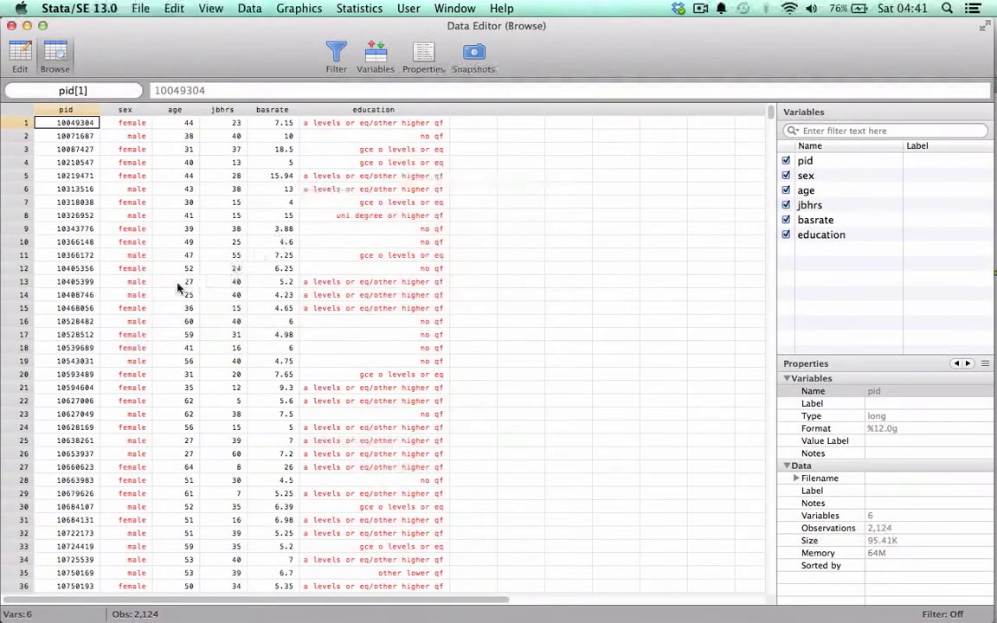
scroll(179, 288, "down", 1)
scroll(178, 288, "up", 1)
key("super+plus")
key("super+plus")
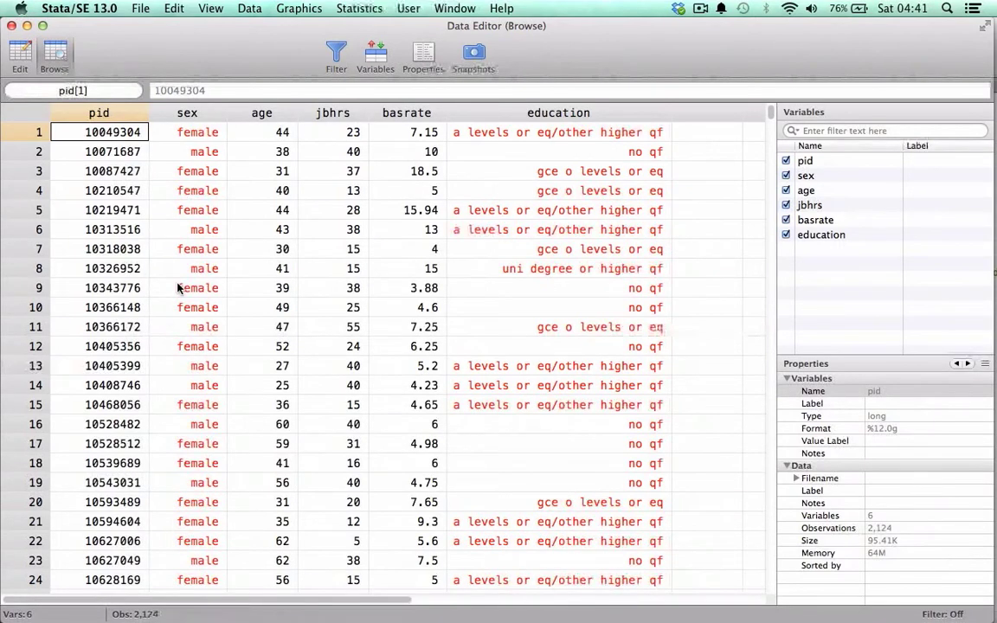
Inspect the first-row values of the numeric variables pid, age, jbhrs and basrate
left_click(128, 170)
left_click(111, 136)
left_click(284, 138)
left_click(343, 136)
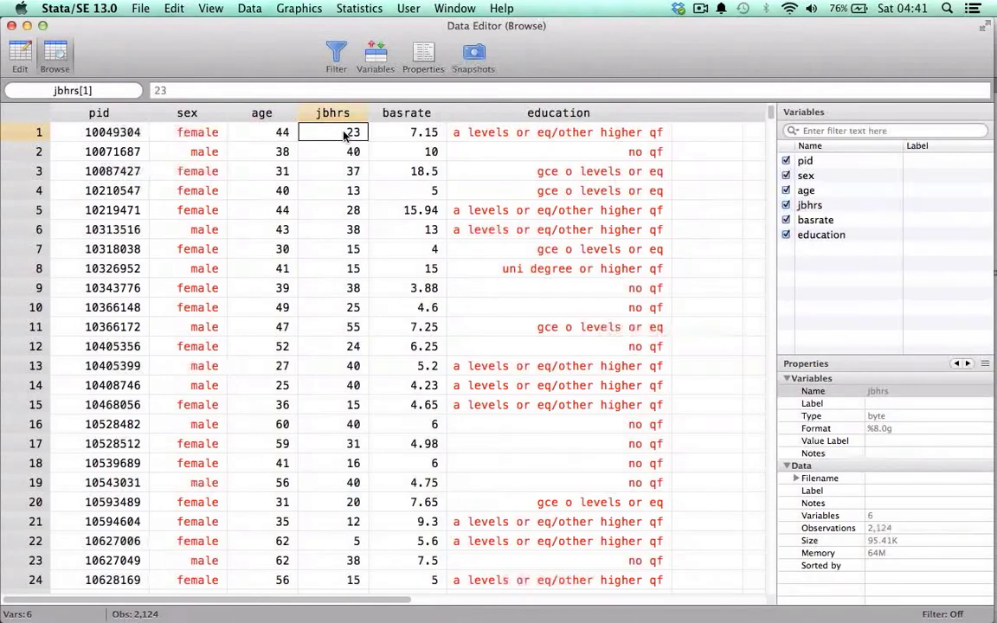
left_click(404, 132)
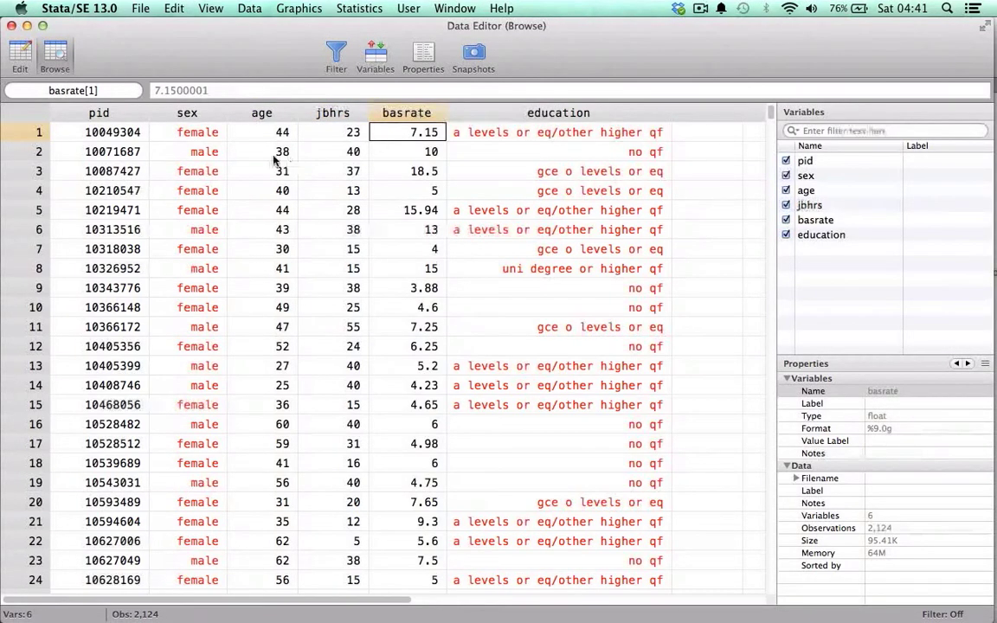
Inspect the values of the text variables sex and education, and close the Data Browser
left_click(189, 136)
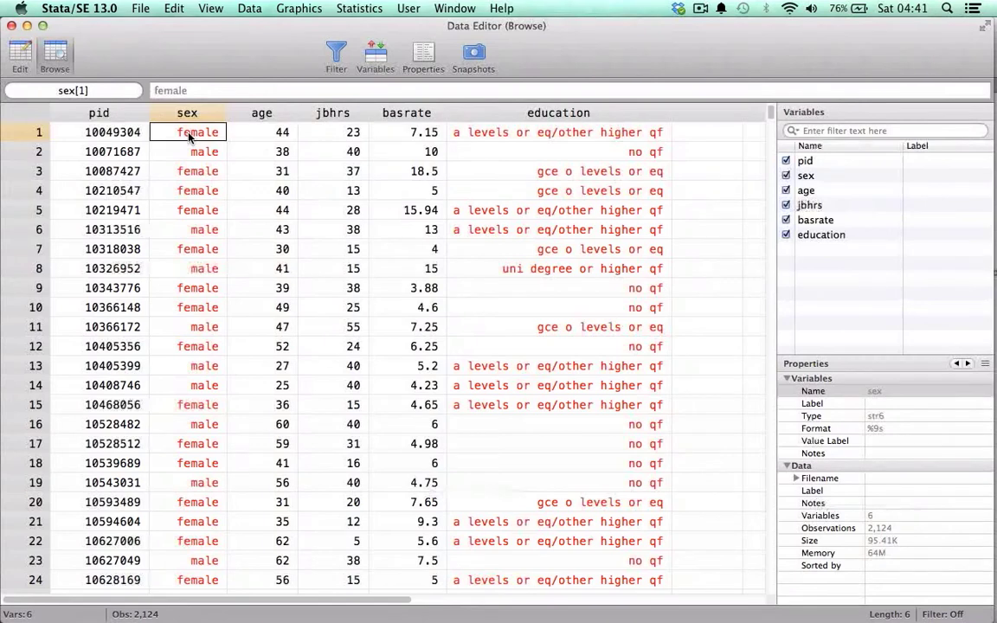
left_click(523, 139, "super")
left_click(523, 186)
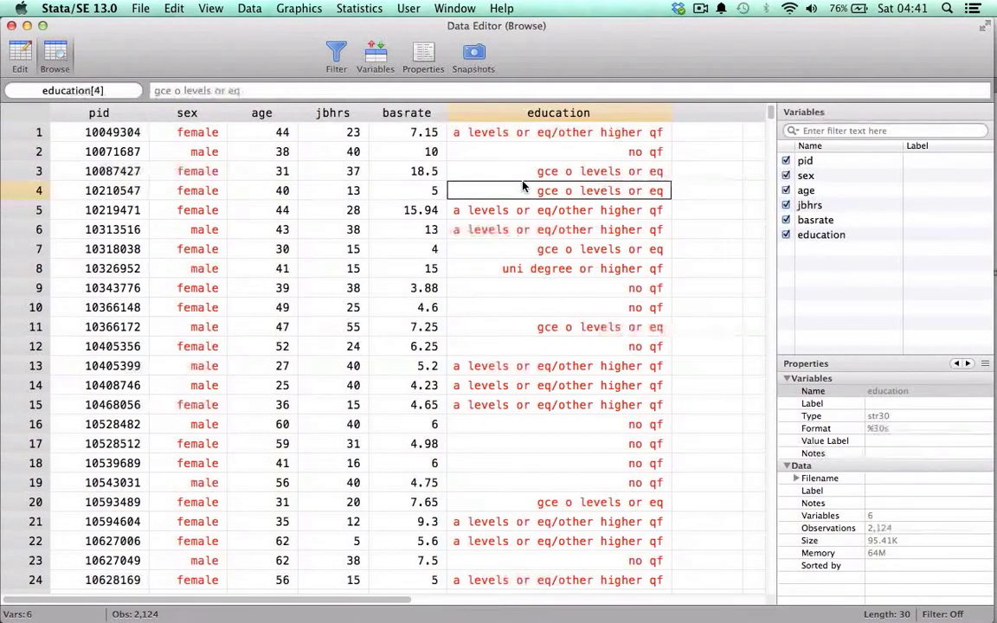
left_click(524, 135)
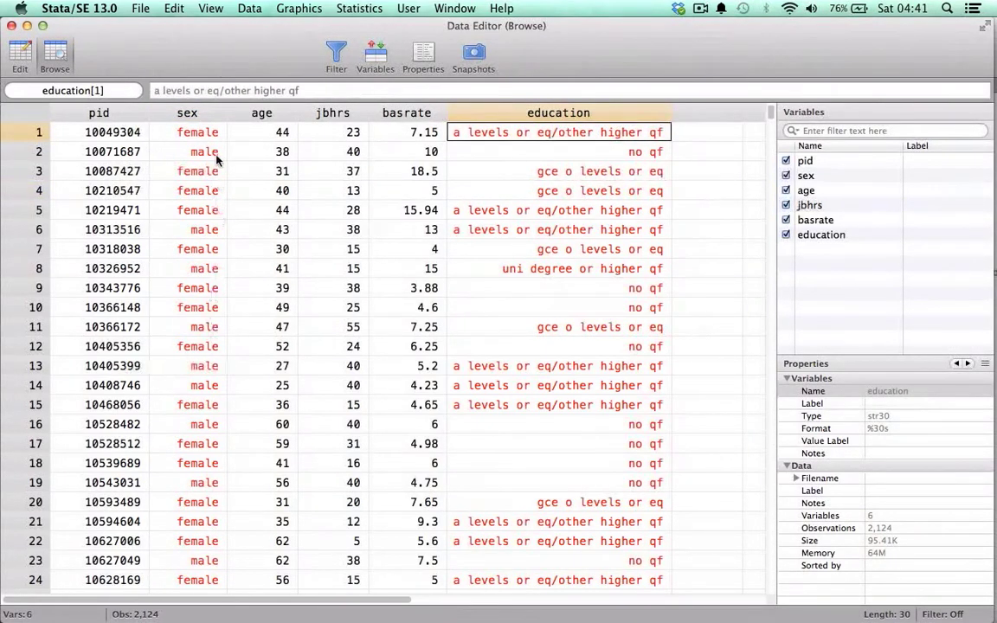
left_click(189, 130)
left_click(554, 173)
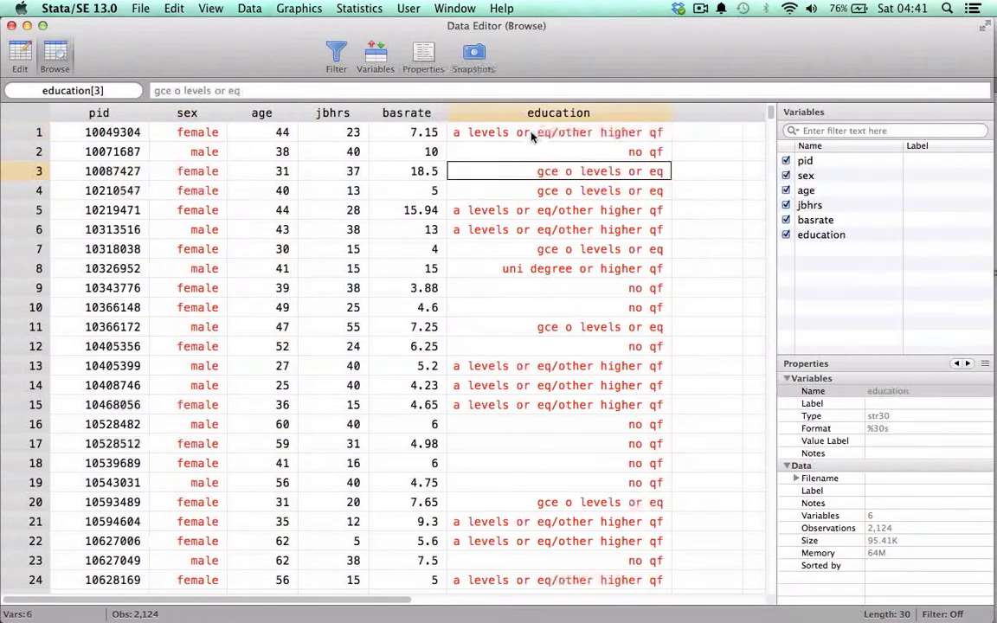
left_click(480, 131)
left_click(11, 26)
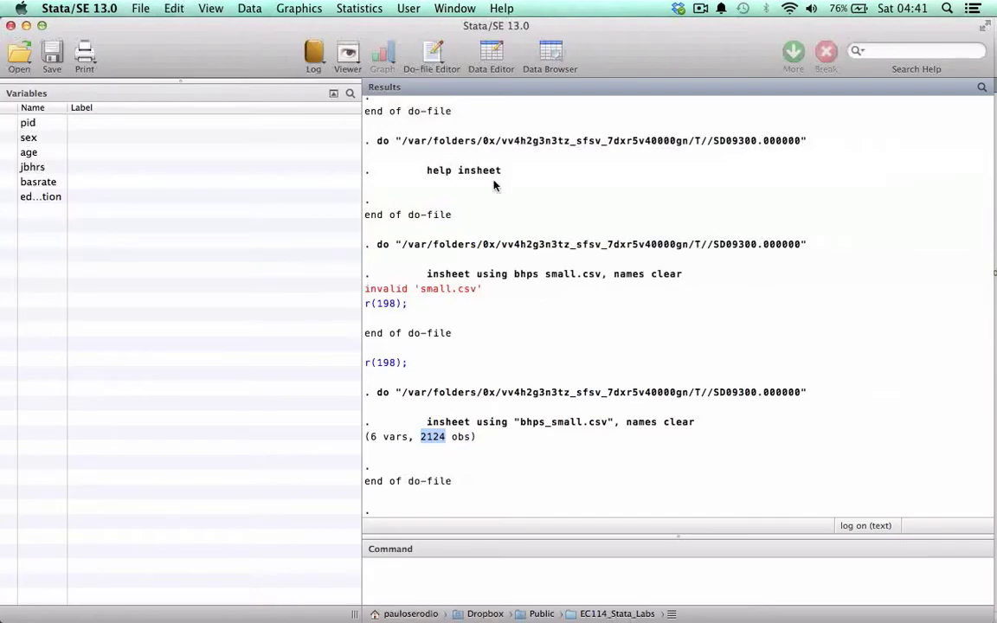
Add the names option before clear in the do-file's insheet command for "bhps_small.txt" on line 100
key("ctrl+Down")
left_click(570, 205)
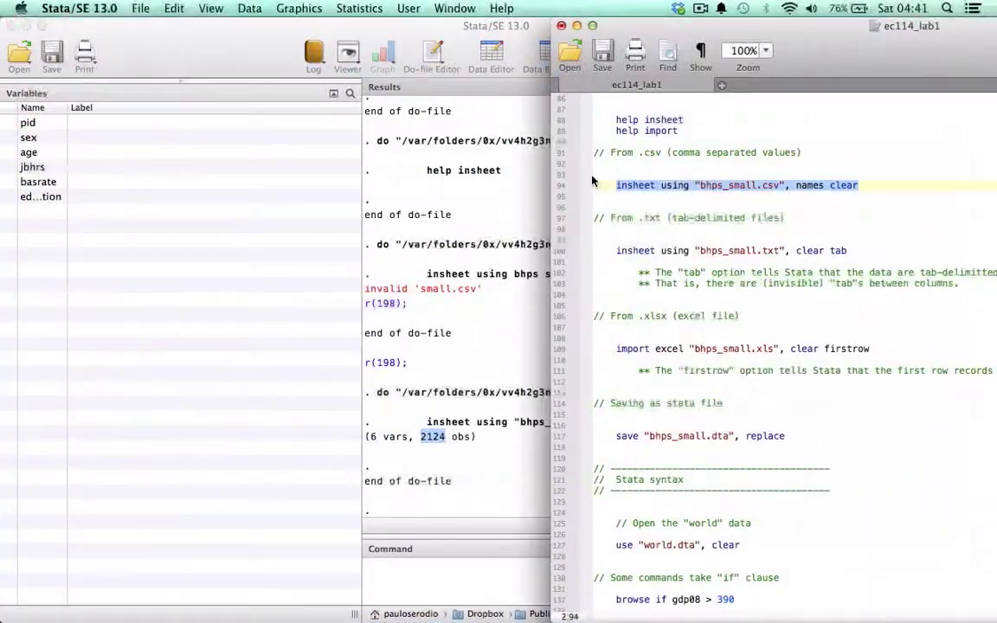
left_click_drag(810, 40, 754, 55)
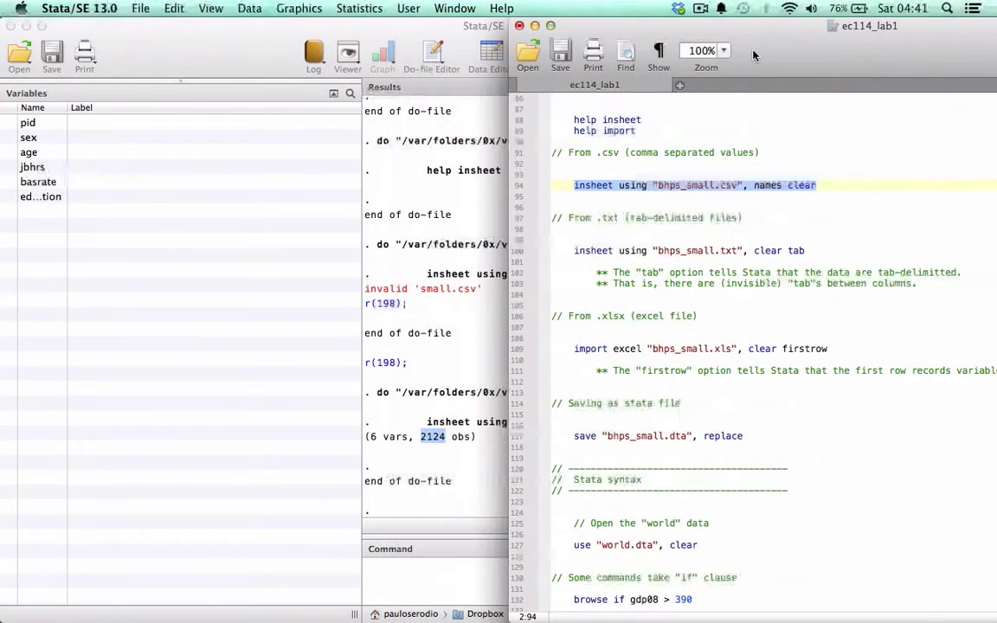
left_click(755, 251)
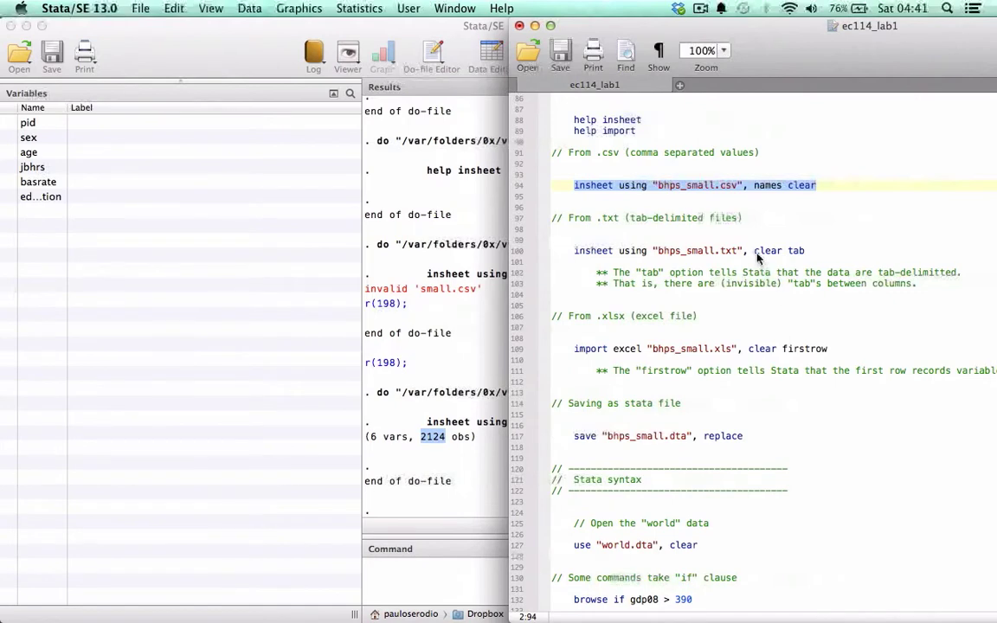
type("names")
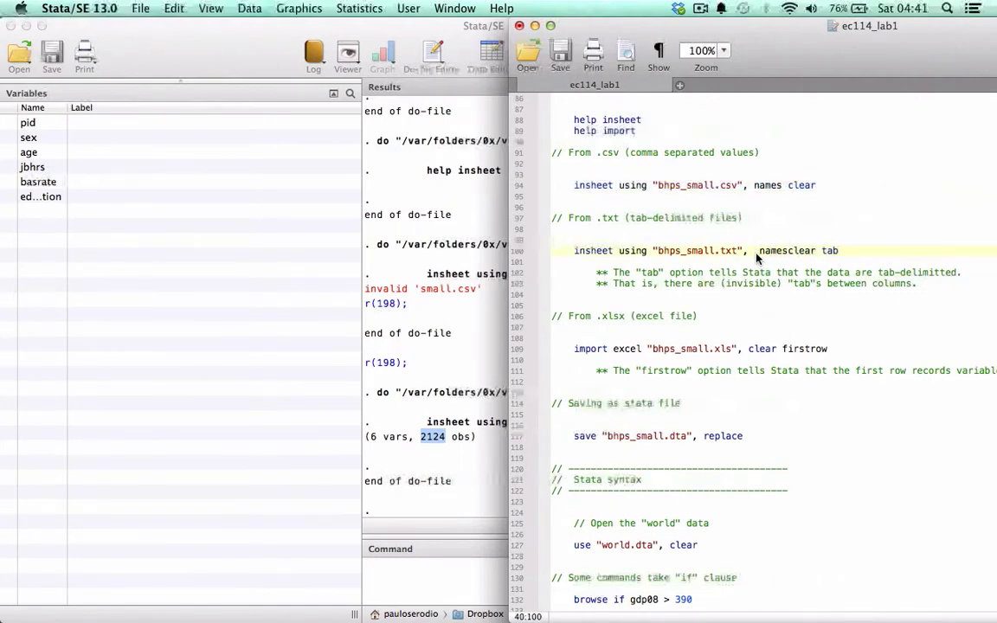
left_click_drag(771, 45, 703, 46)
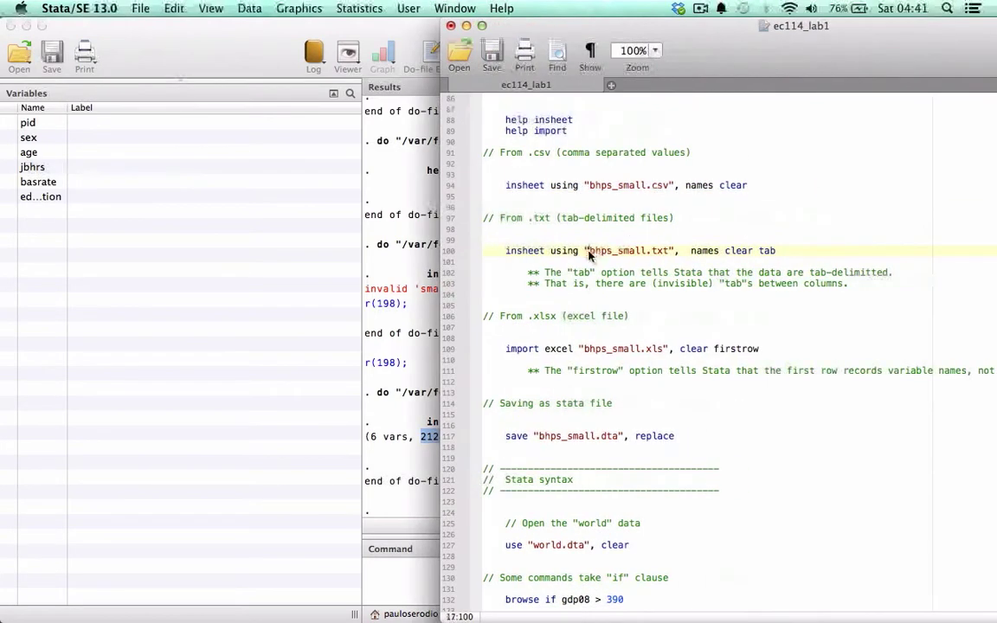
scroll(995, 158, "down", 3)
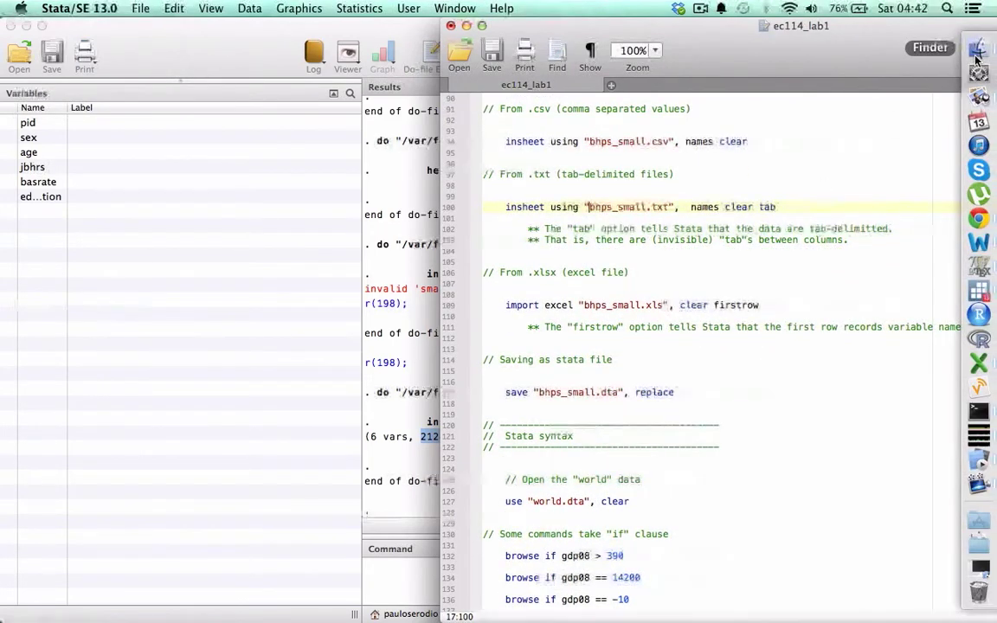
Open bhps_small.xls from the EC114_Stata_Labs folder in Excel and choose Tab Delimited Text (.txt) as the format for saving a copy
left_click(979, 39)
double_click(195, 125)
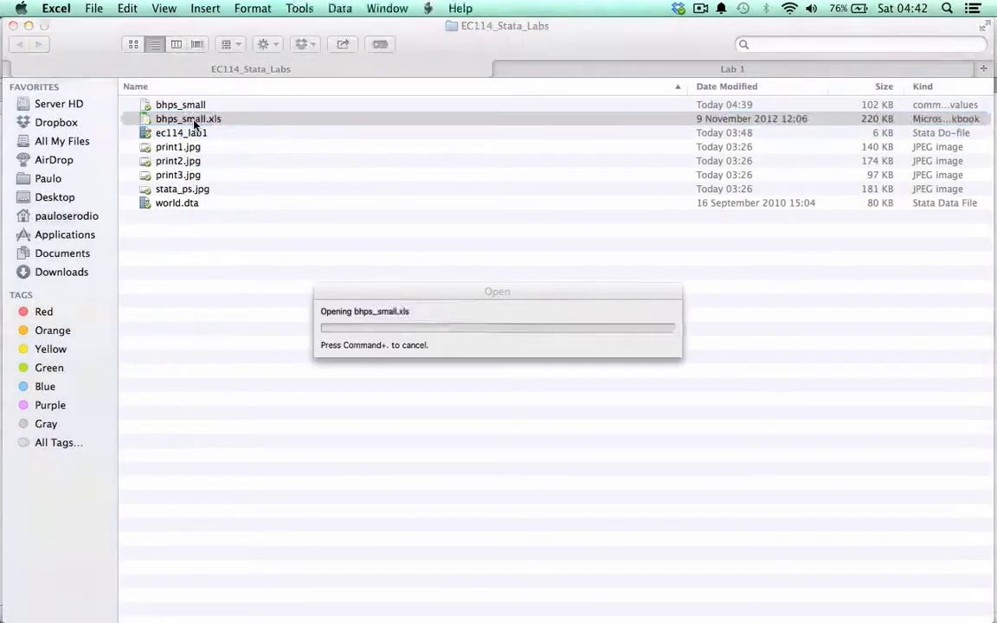
left_click(97, 11)
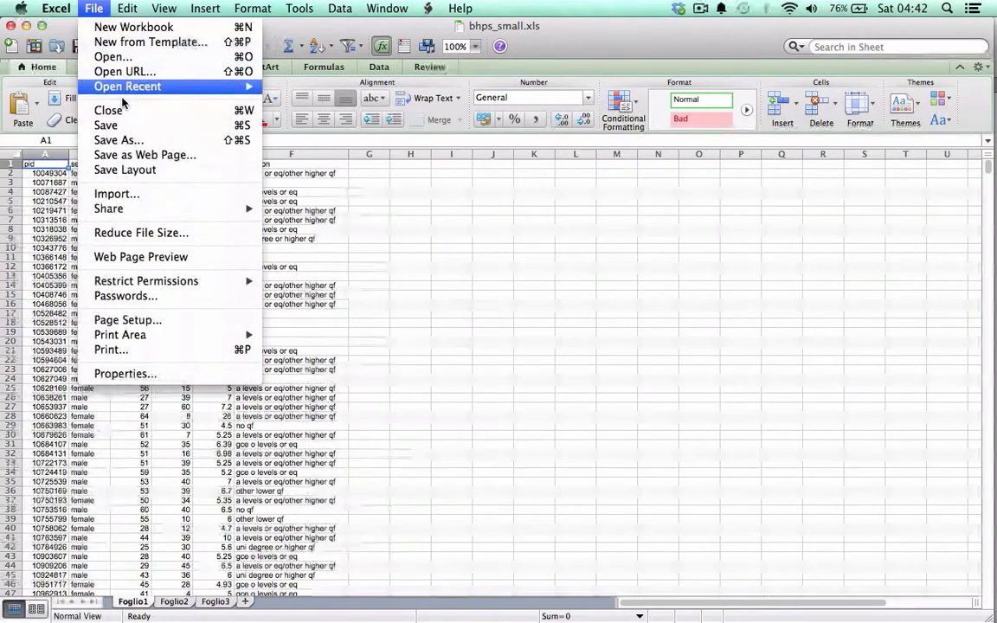
left_click(138, 140)
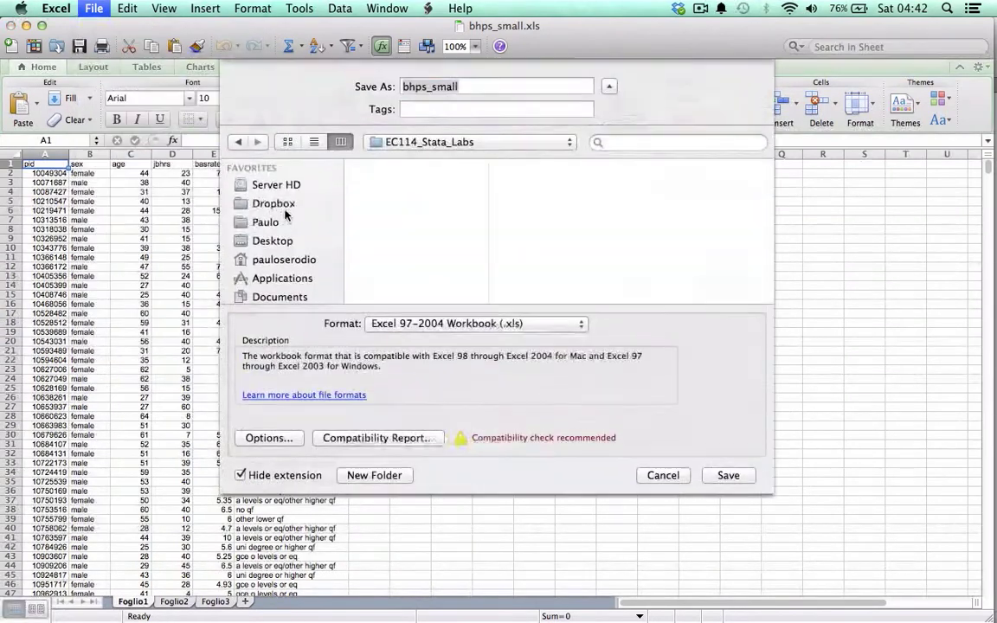
left_click(459, 323)
scroll(482, 485, "down", 2)
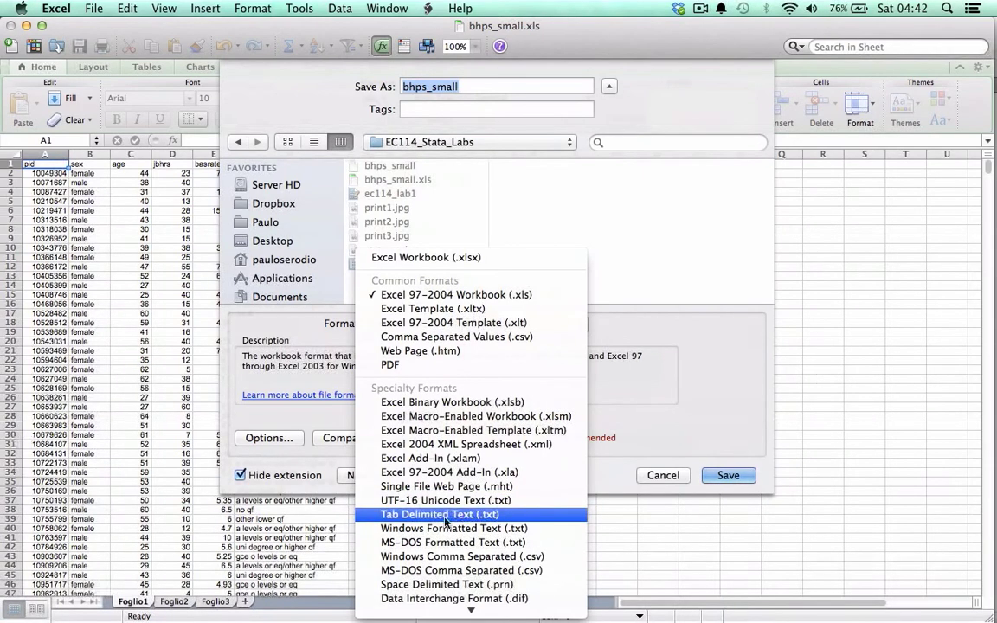
left_click(442, 515)
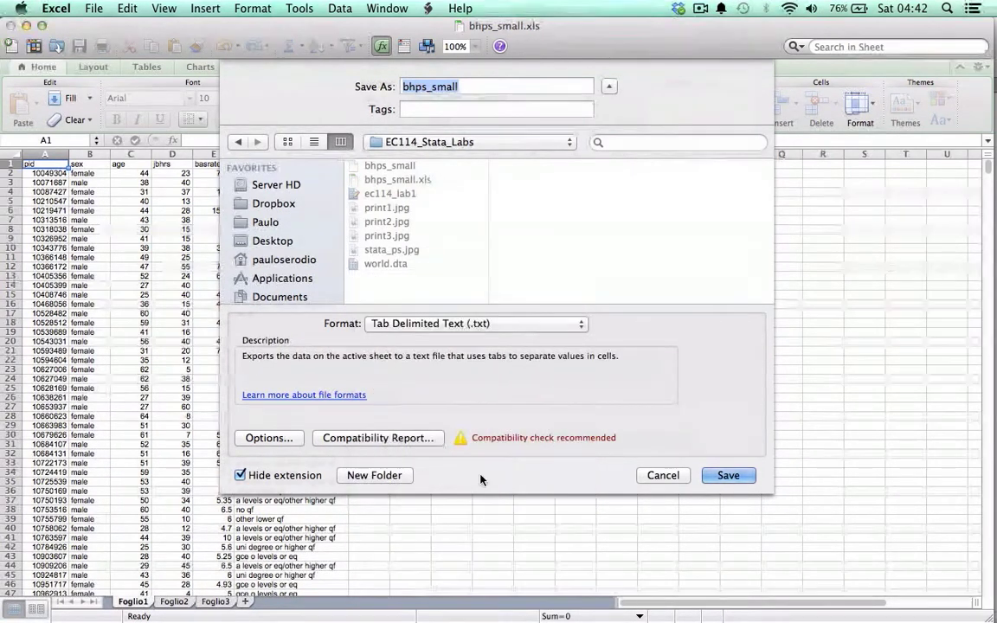
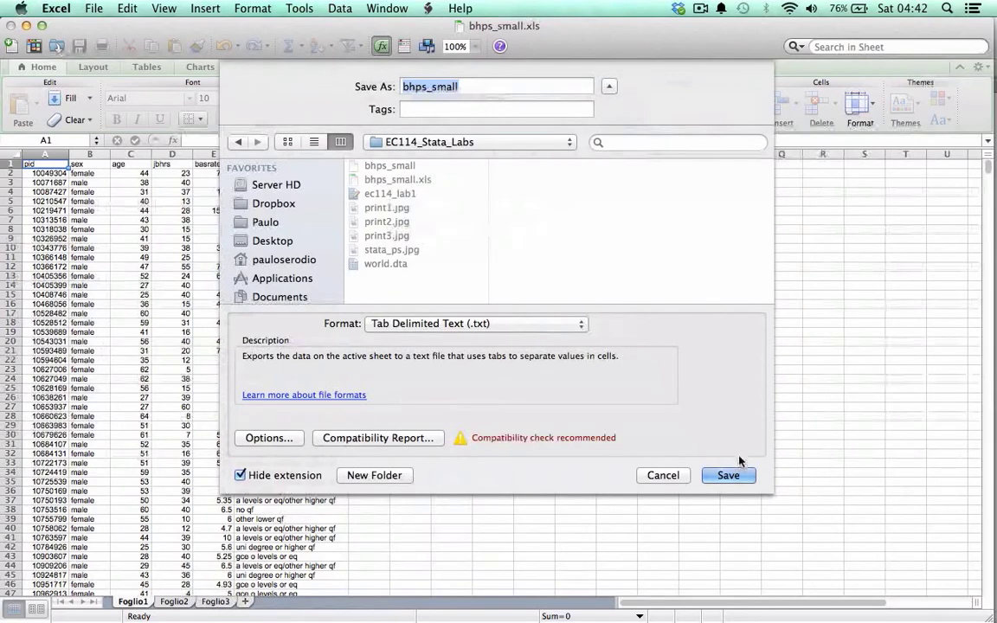
Save only the active sheet as the bhps_small text file, and close the workbook without saving further changes
left_click(732, 476)
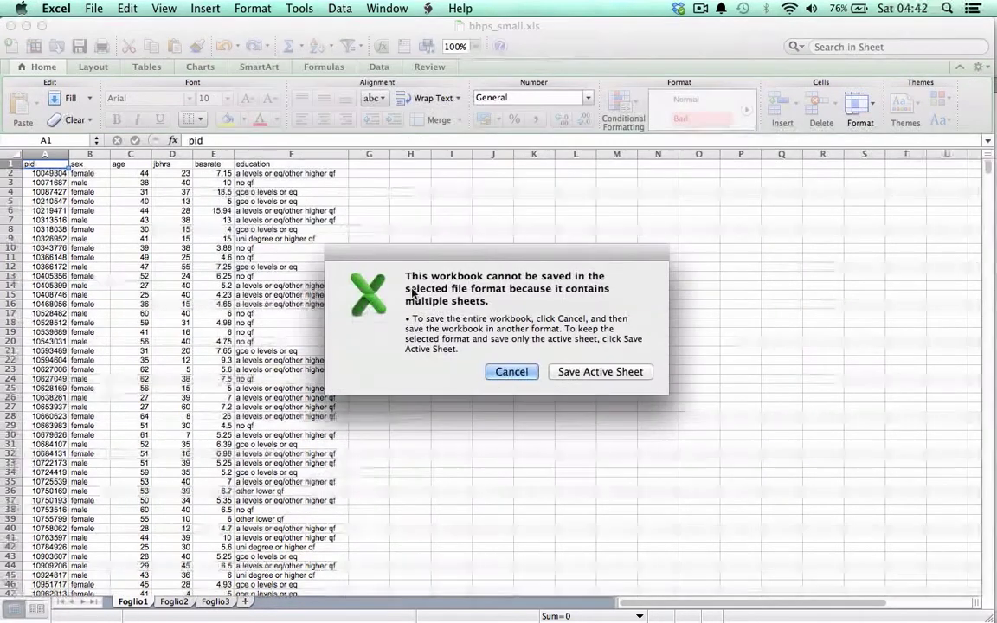
left_click(585, 372)
left_click(611, 378)
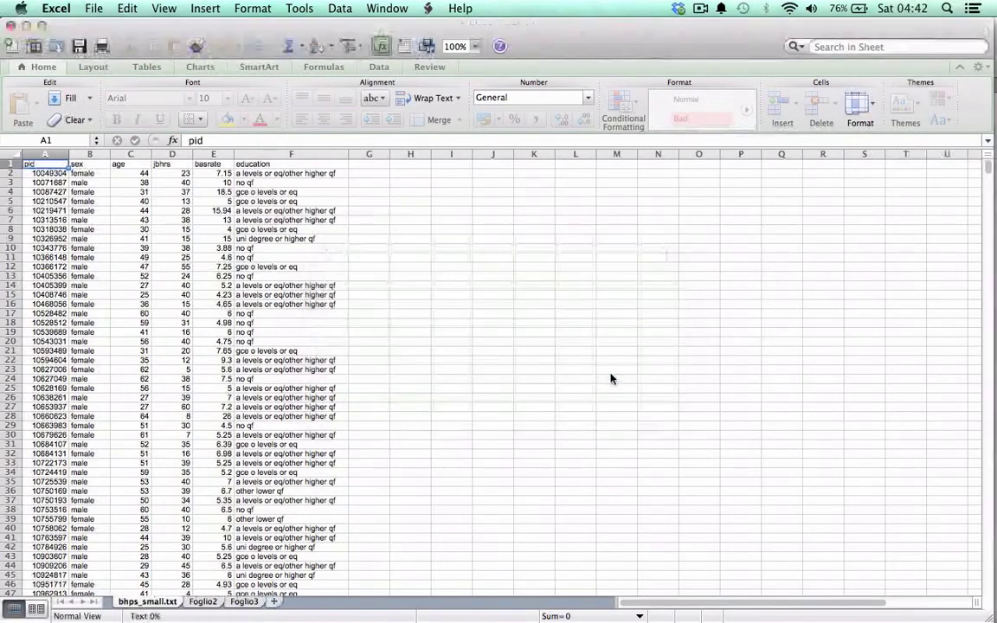
left_click(11, 25)
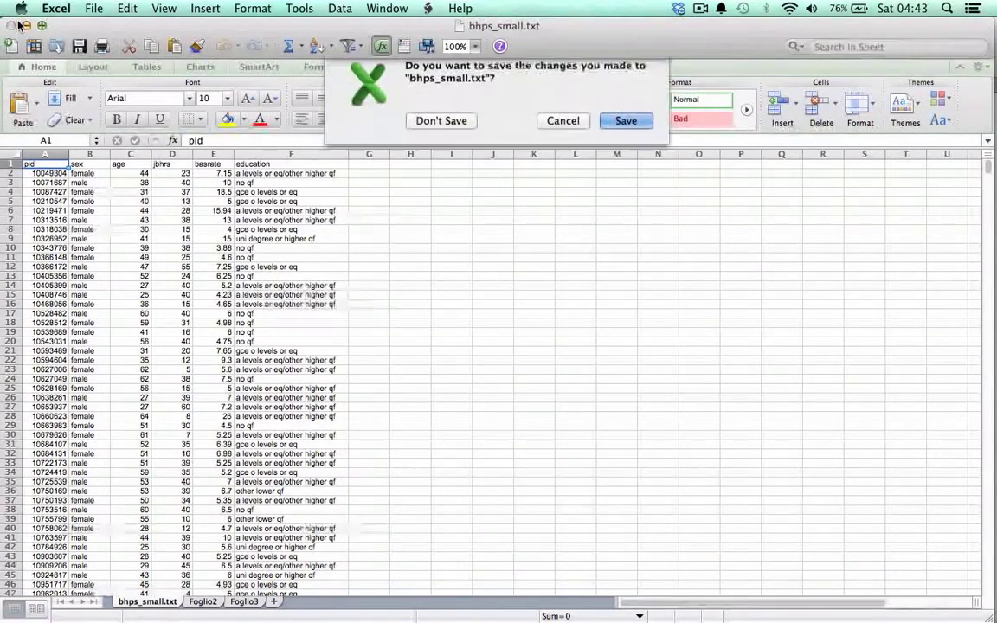
left_click(443, 122)
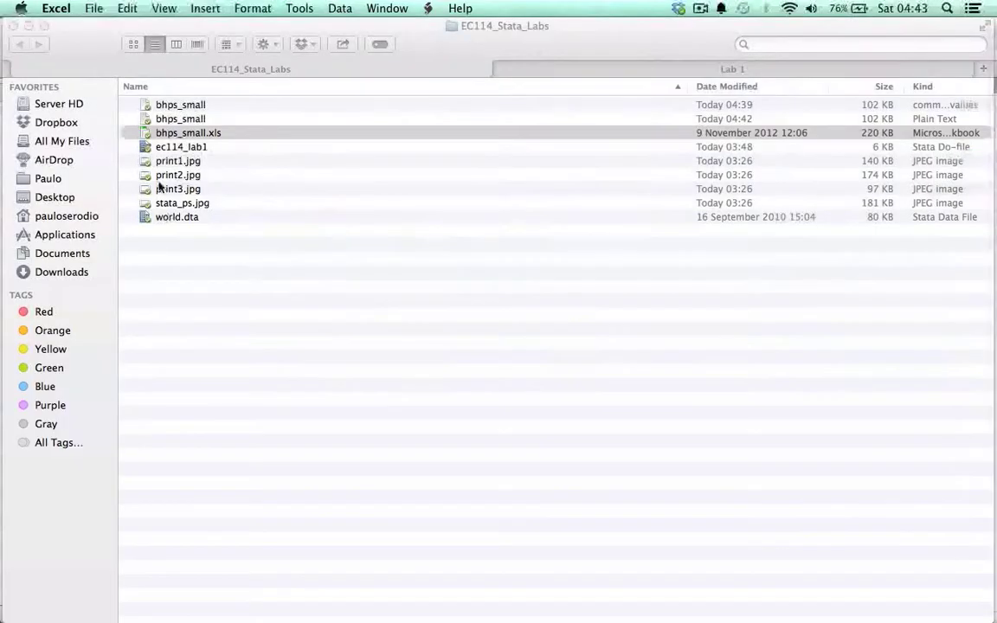
Preview the comma-separated and plain-text versions of bhps_small in the EC114_Stata_Labs folder, and close the preview
left_click(179, 105)
left_click(180, 105)
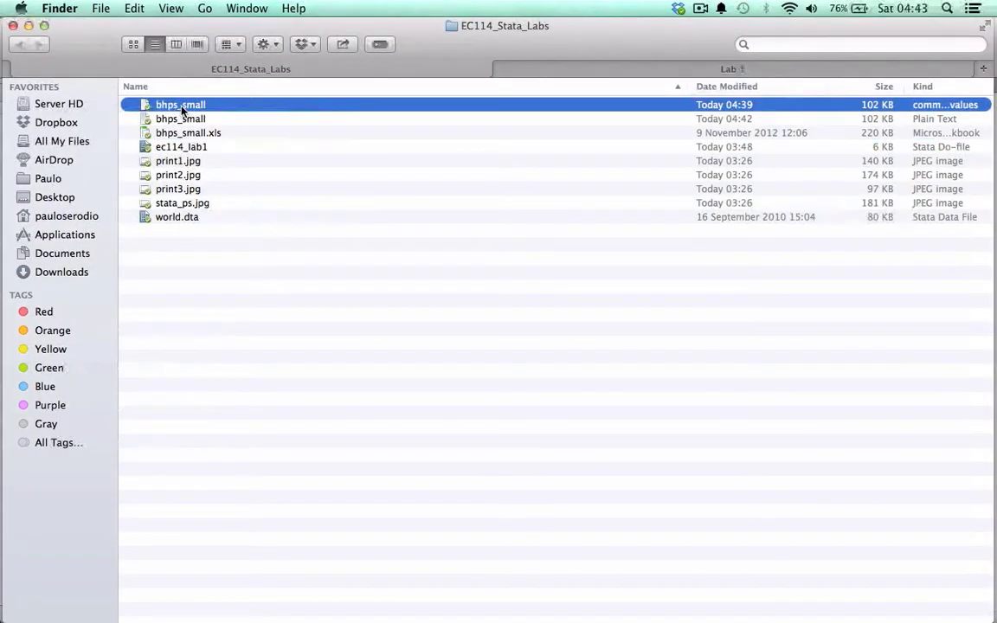
key("space")
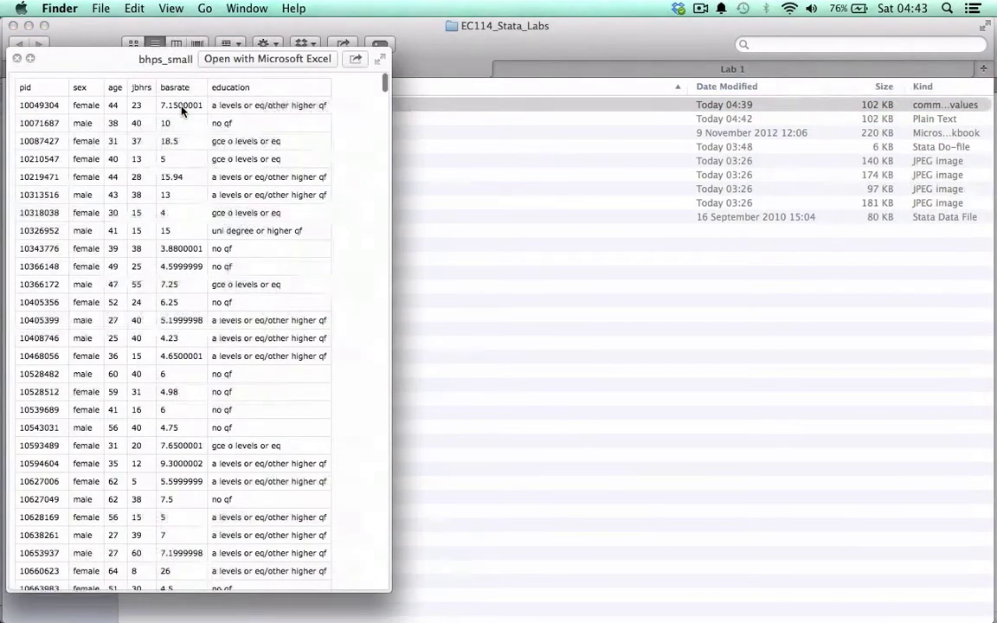
key("space")
left_click(181, 112)
key("space")
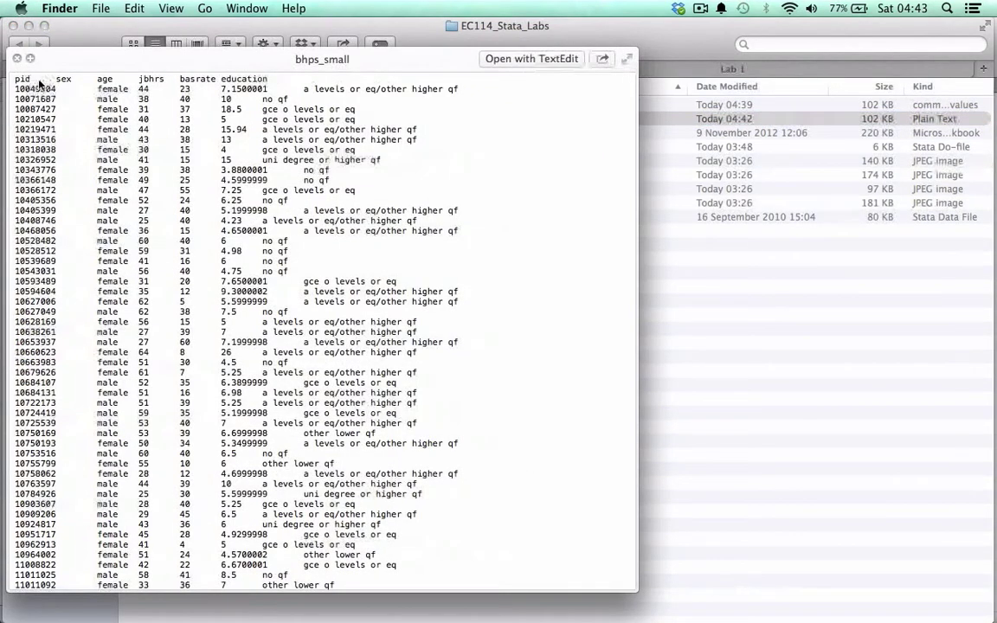
left_click(17, 58)
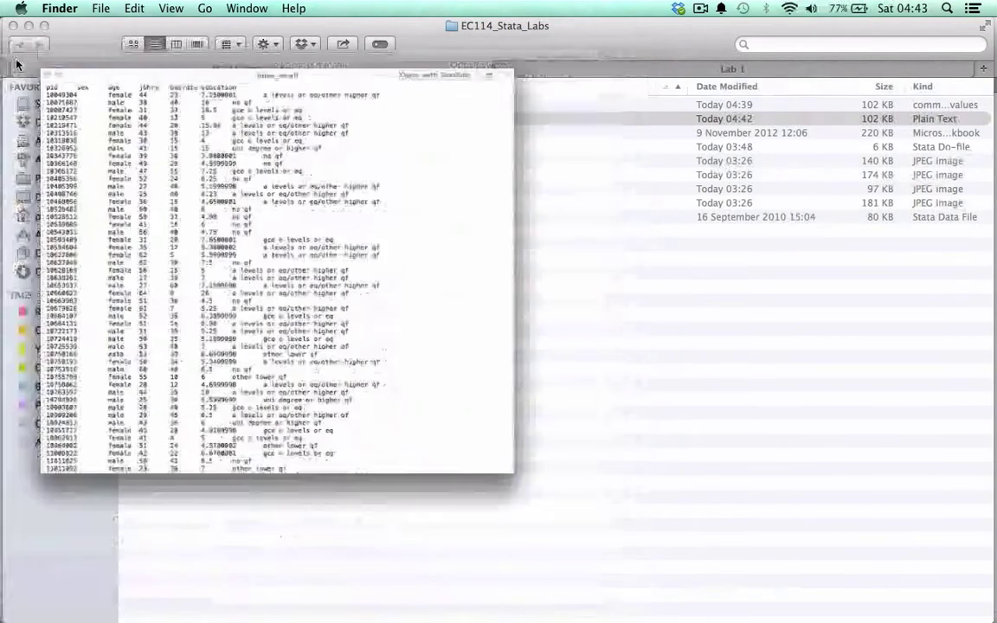
Switch to Stata and run the insheet command for "bhps_small.txt" with the names, clear and tab options on line 100 of the do-file
left_click(980, 289)
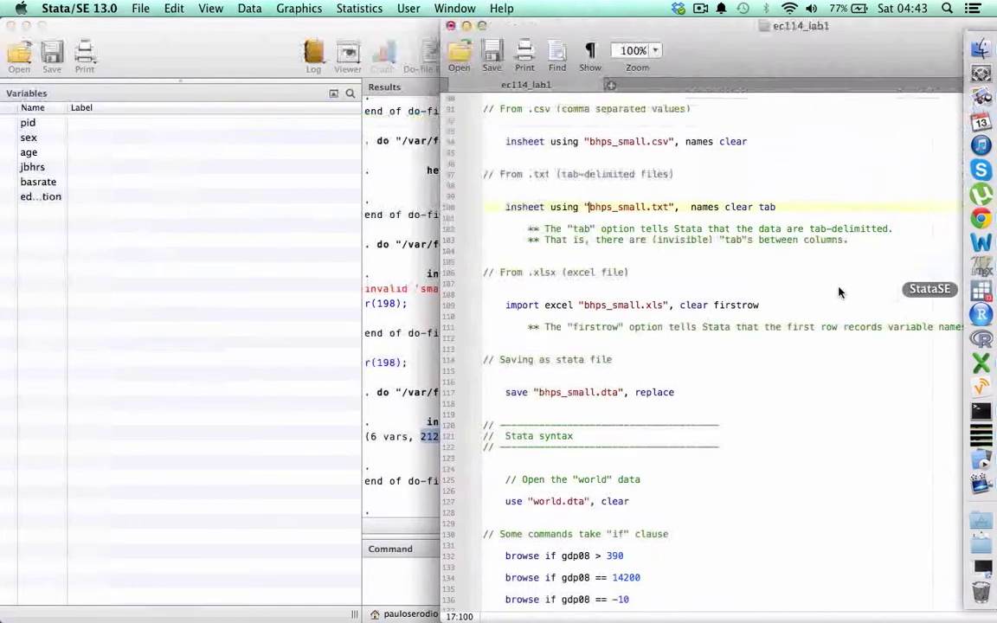
left_click(573, 209)
scroll(516, 185, "down", 3)
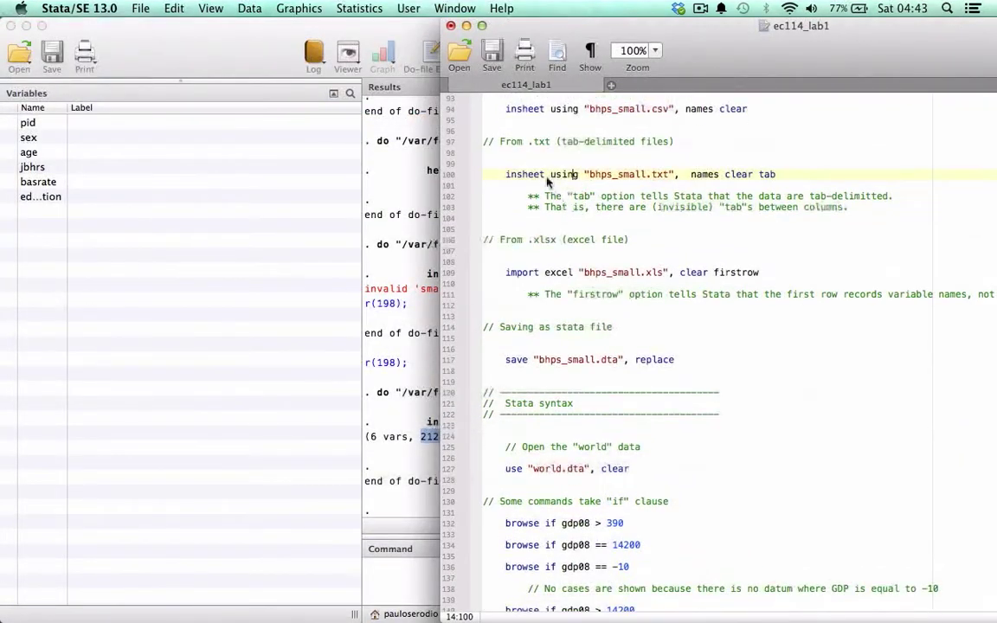
left_click_drag(507, 178, 775, 177)
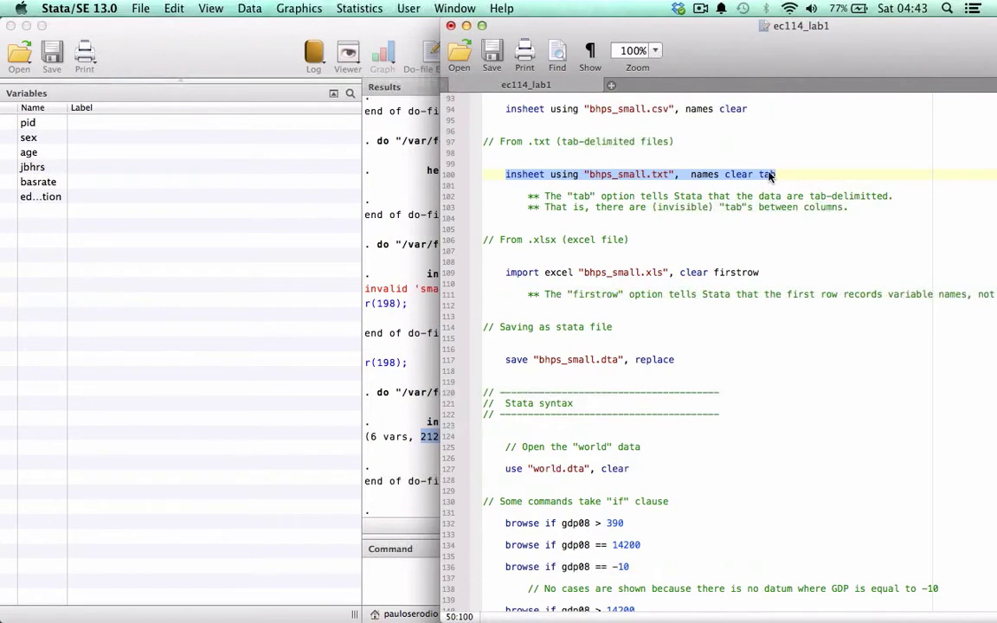
left_click_drag(759, 176, 768, 176)
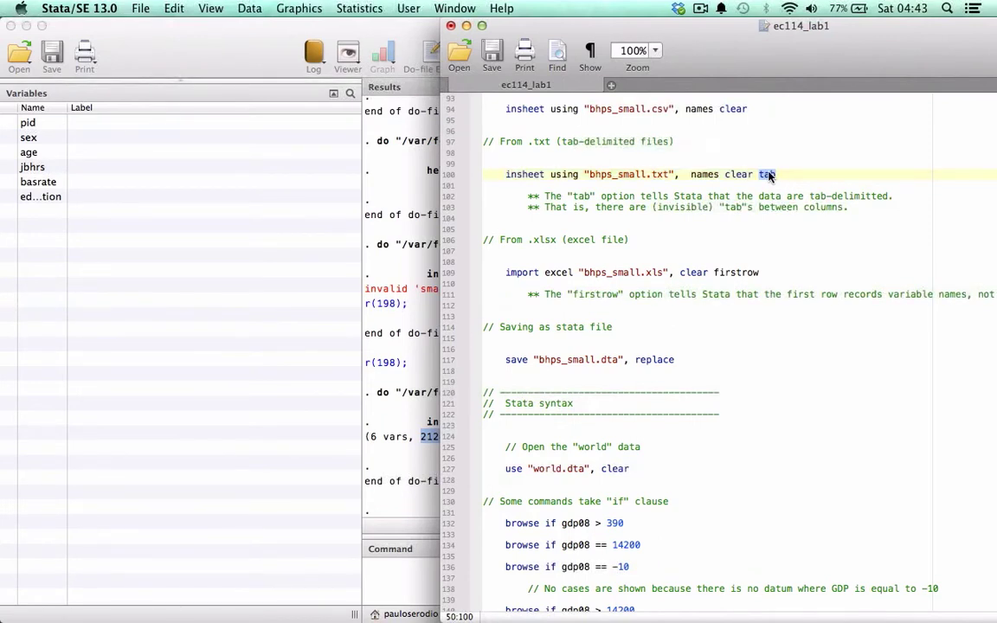
key("super+shift+d")
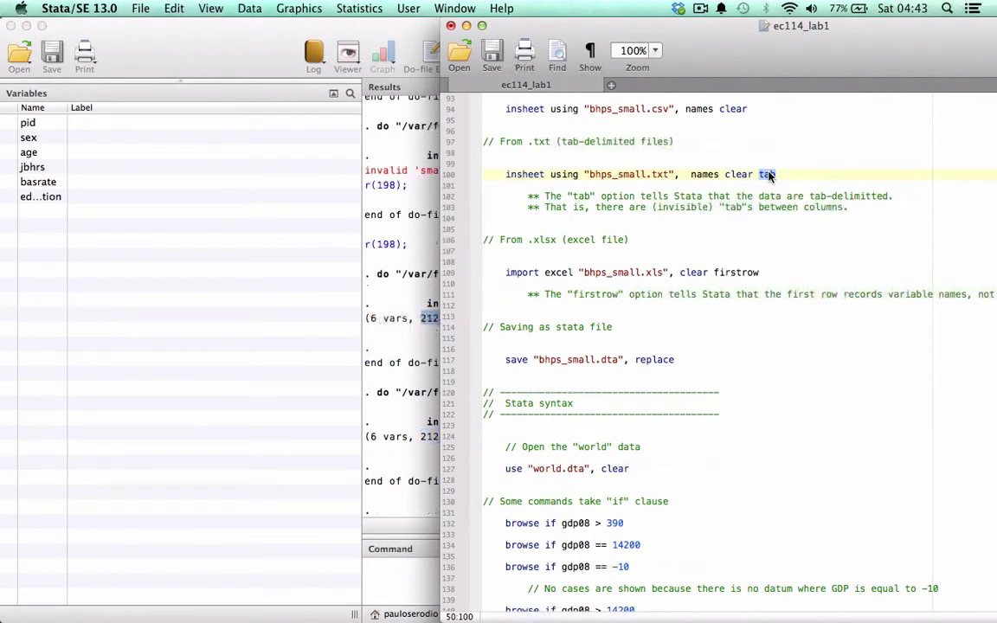
Check the number of variables and observations reported for the text file import in the results, and return to the do-file
left_click(413, 314)
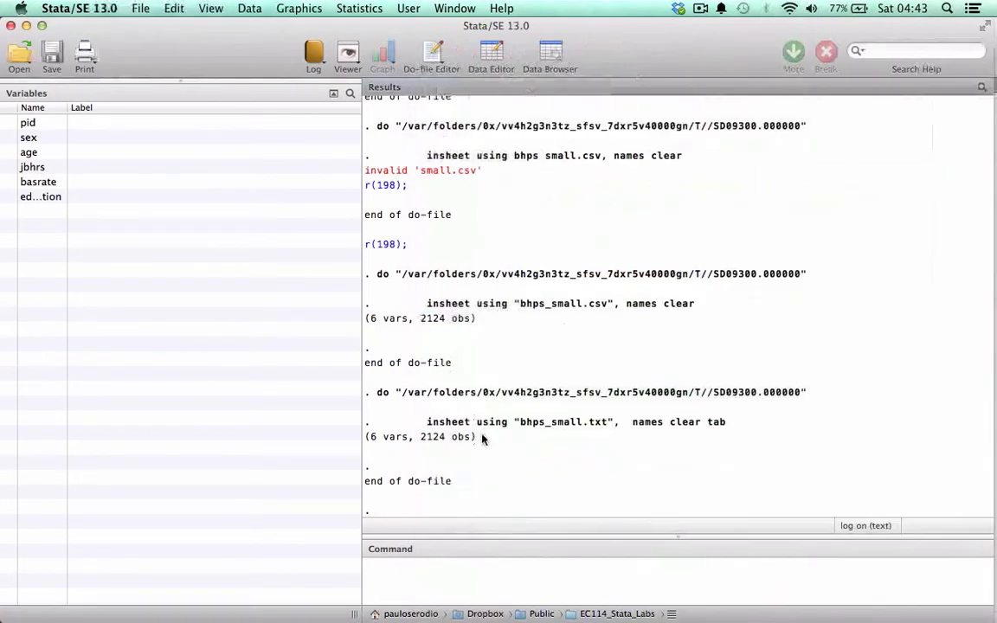
left_click_drag(367, 441, 565, 440)
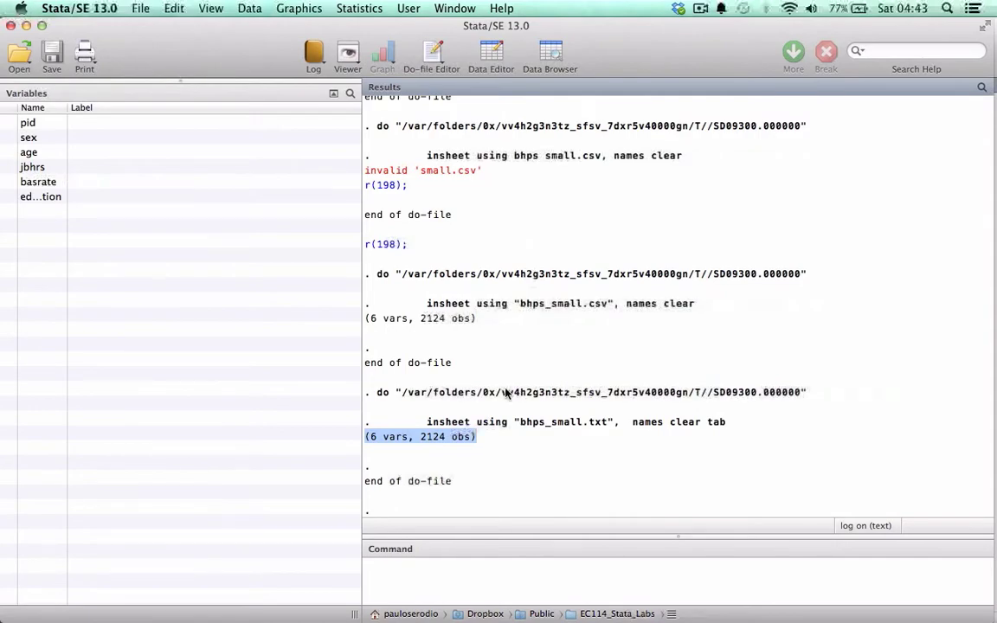
key("ctrl+Down")
left_click(590, 340)
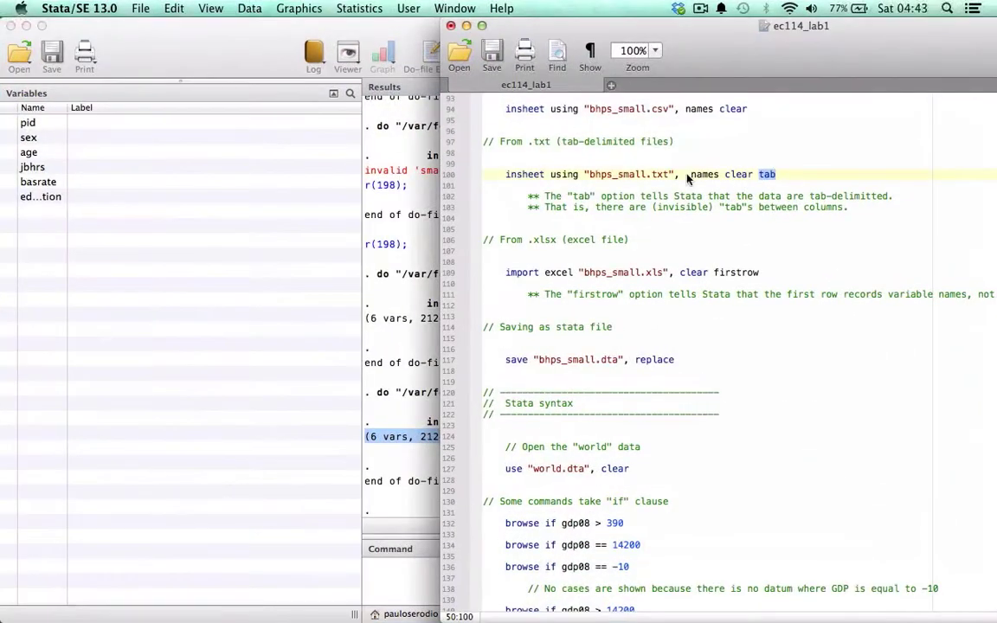
Compare the do-file's insheet commands for the .csv and .txt files with the import excel command on line 109
scroll(634, 189, "down", 1)
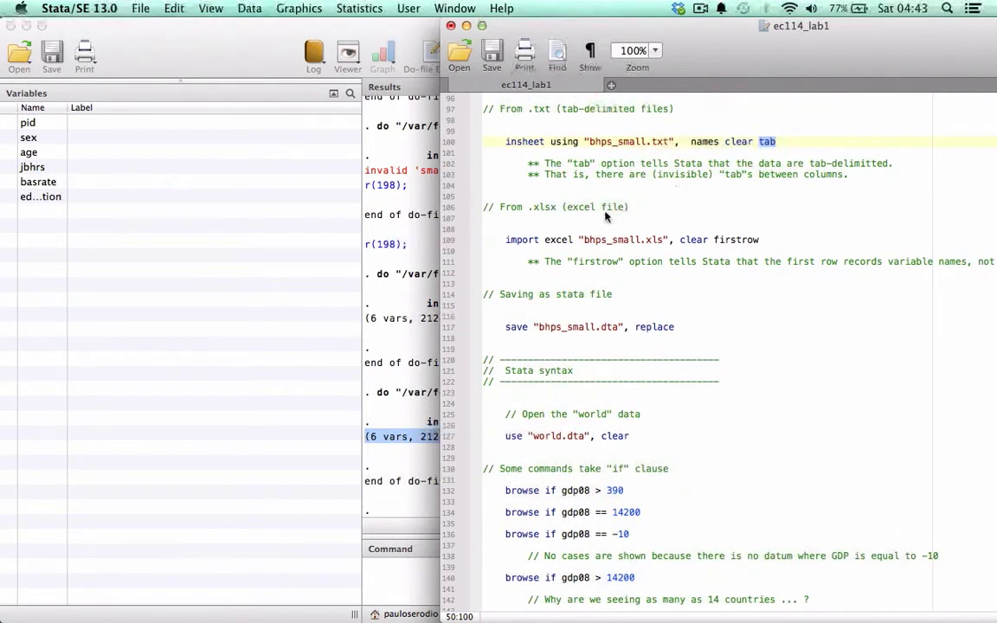
left_click(571, 219)
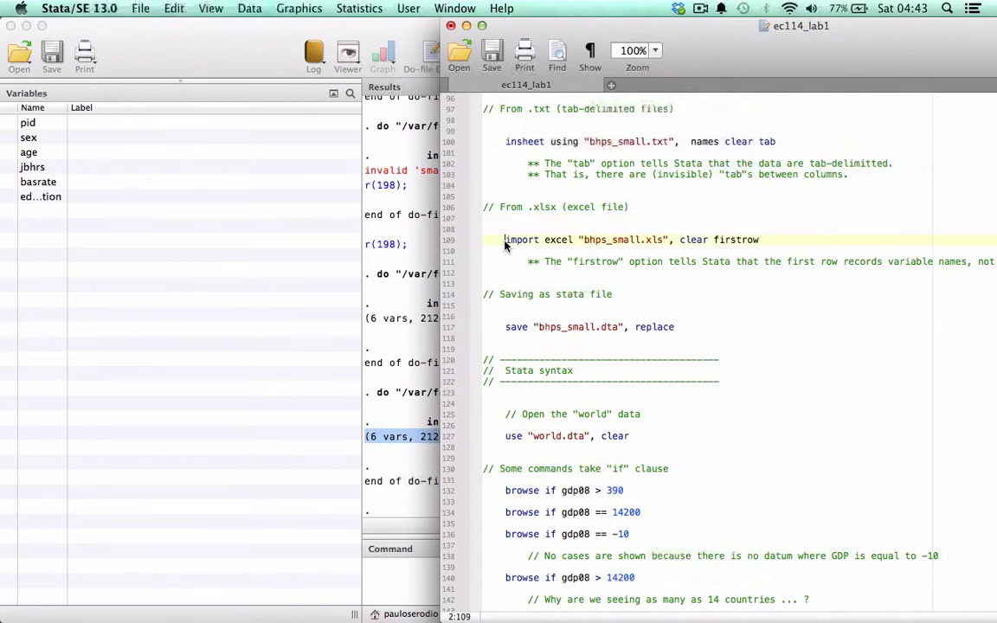
scroll(511, 243, "up", 3)
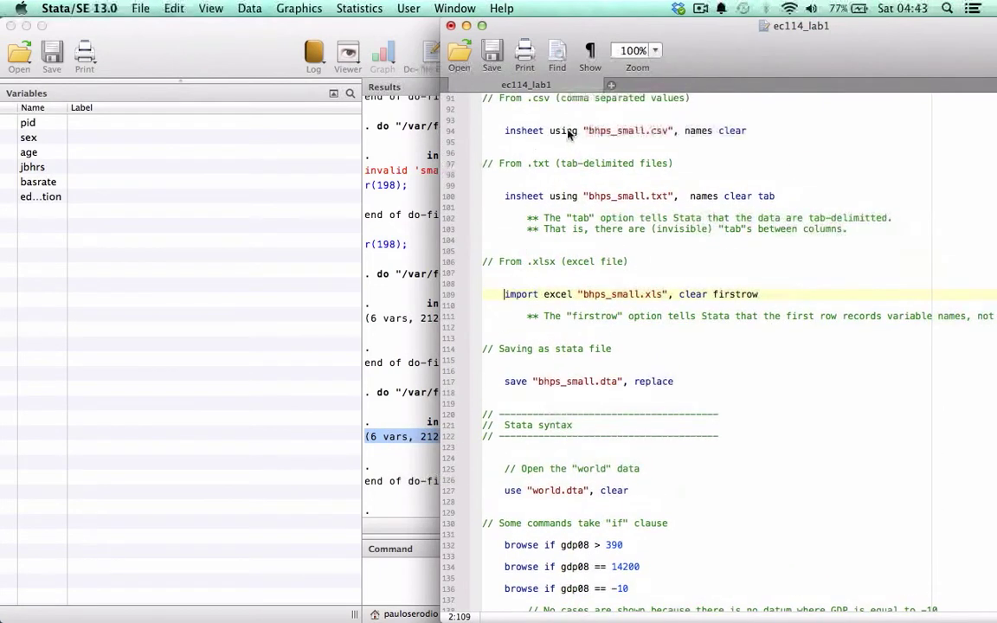
left_click_drag(568, 130, 711, 134)
left_click_drag(607, 195, 679, 196)
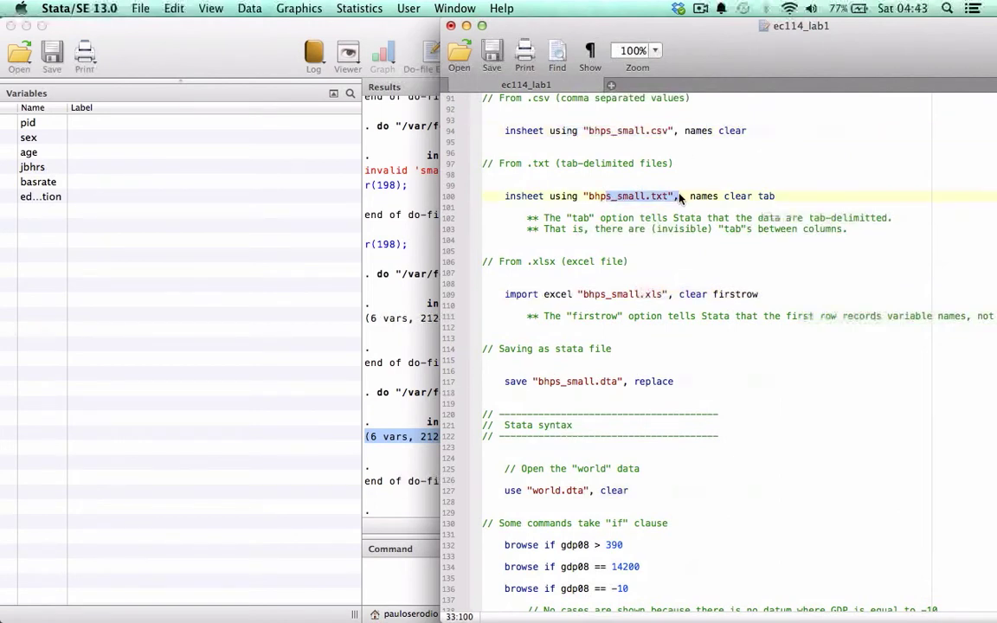
left_click_drag(504, 294, 756, 296)
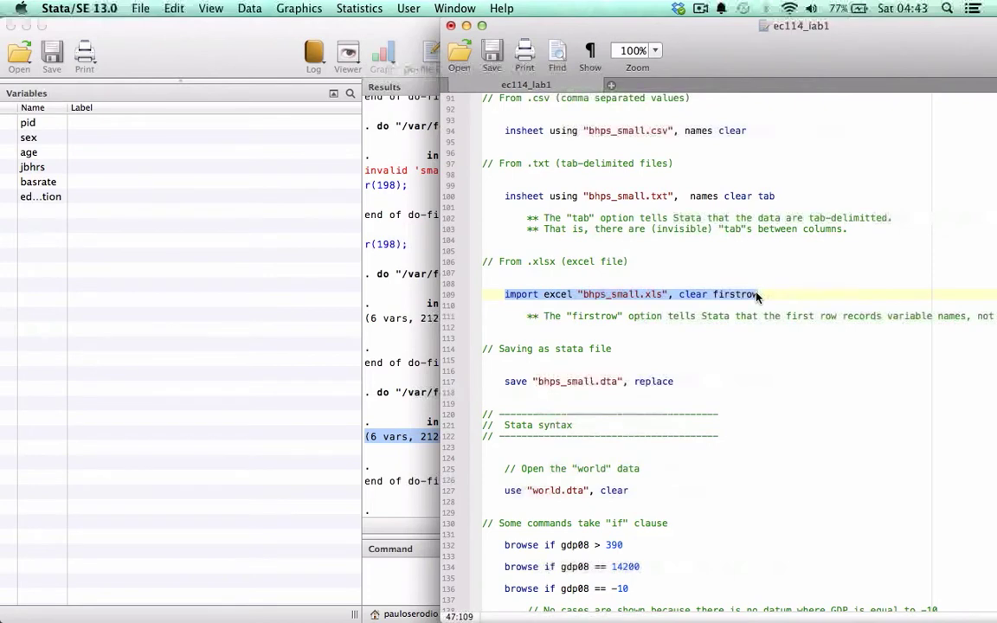
scroll(612, 312, "down", 1)
left_click(518, 289)
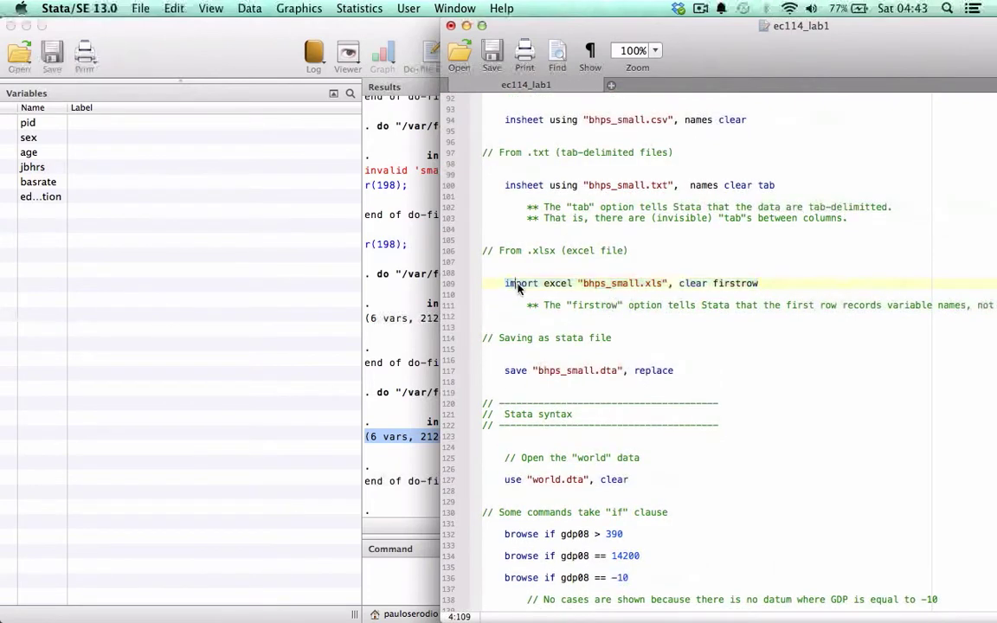
Run the help import command on line 89 of the do-file
scroll(518, 288, "up", 5)
left_click(570, 175)
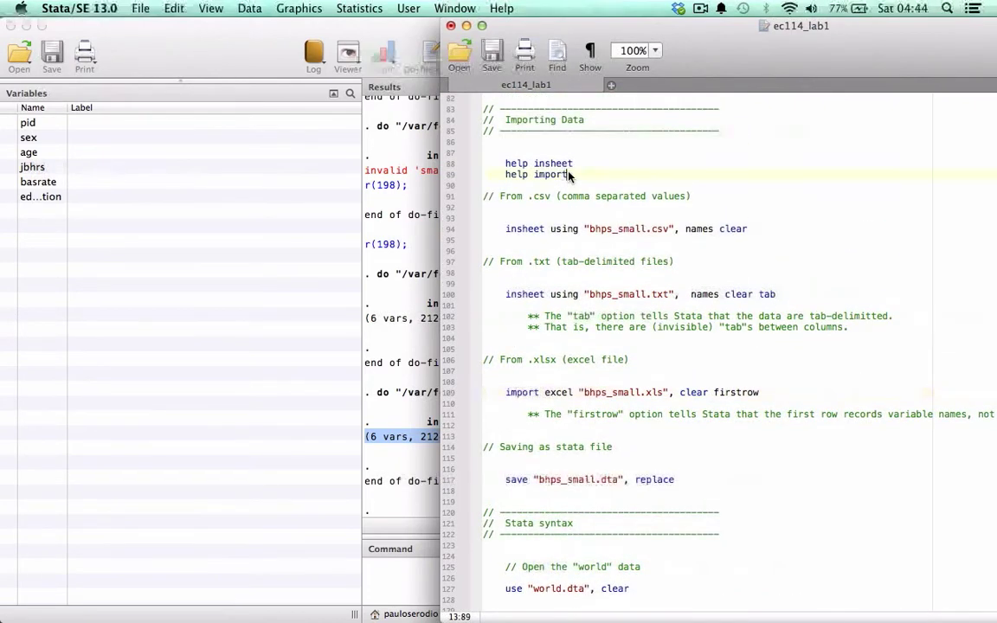
key("shift+super+Left")
key("super+shift+d")
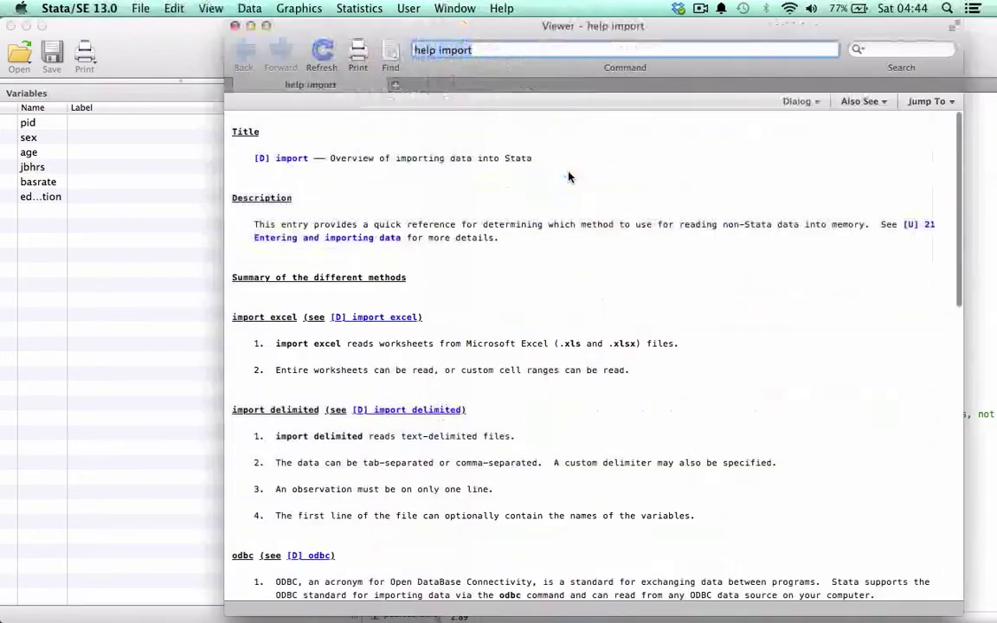
Read through the summary of import methods in the import help page, from import excel to the infix section
scroll(501, 323, "down", 1)
scroll(500, 323, "down", 3)
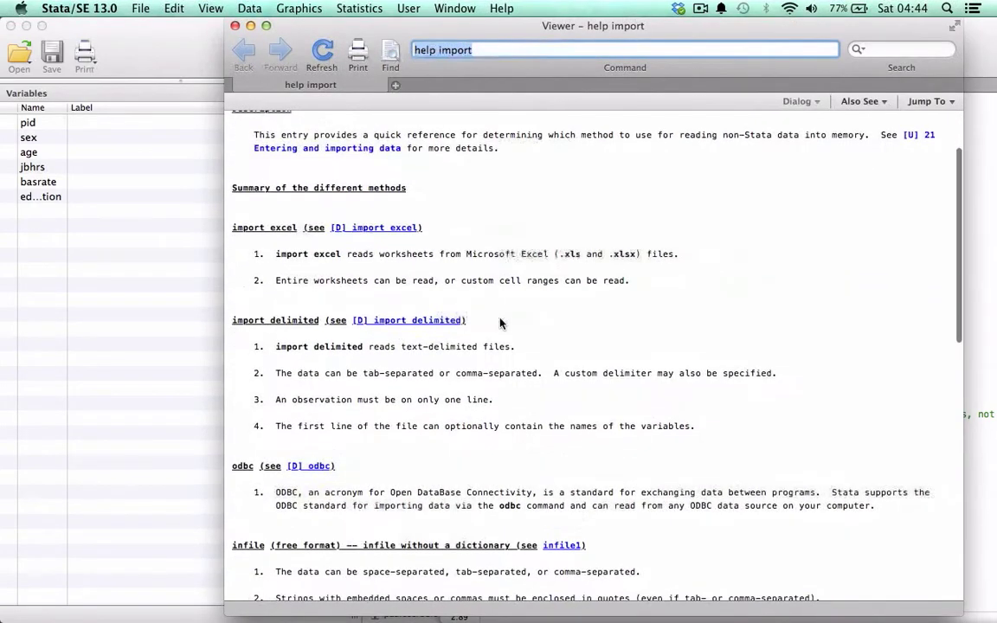
scroll(388, 277, "up", 3)
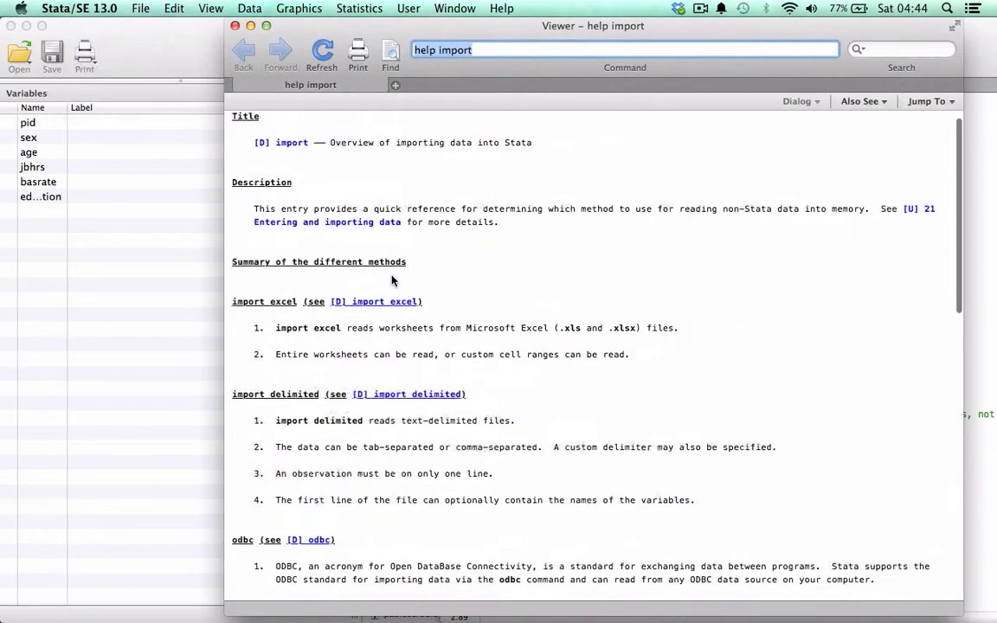
scroll(391, 280, "down", 1)
scroll(391, 280, "down", 1)
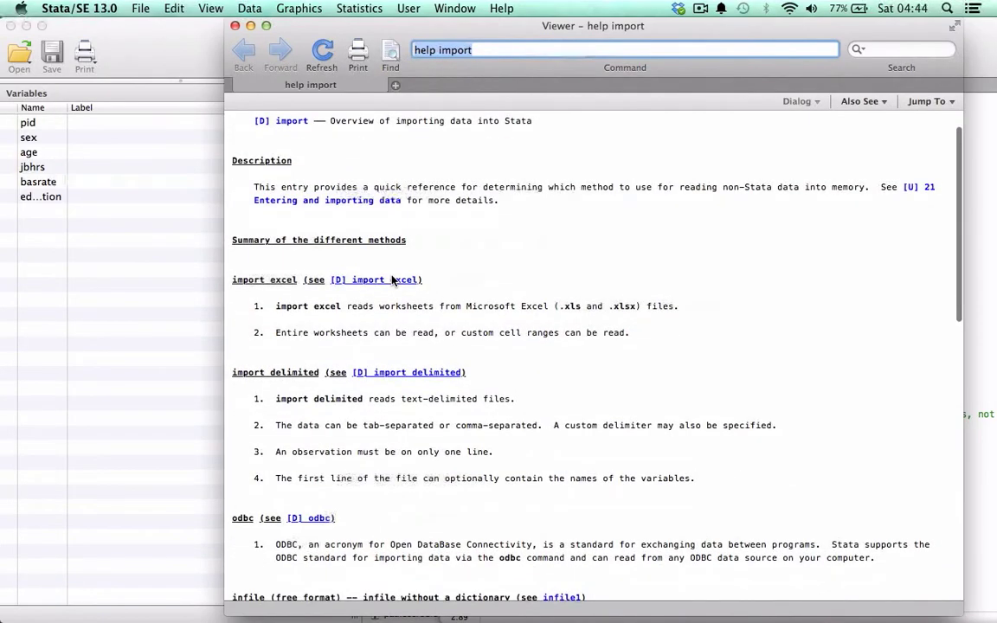
scroll(391, 280, "down", 10)
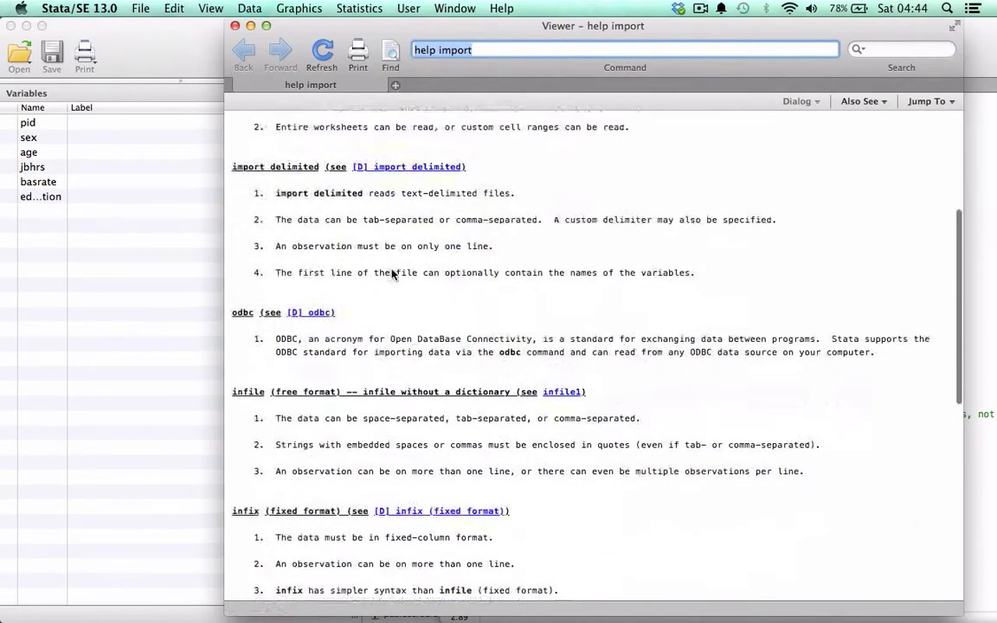
scroll(391, 275, "down", 5)
scroll(392, 274, "up", 10)
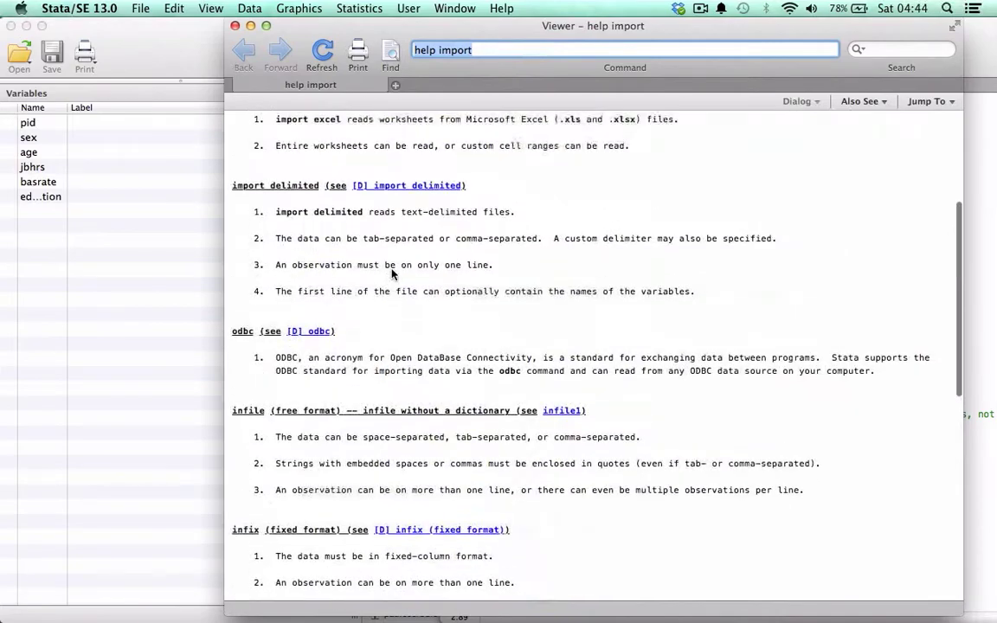
Look over the rest of the import help page through the xmluse section, with the page moved aside to reveal the do-file
scroll(391, 275, "up", 3)
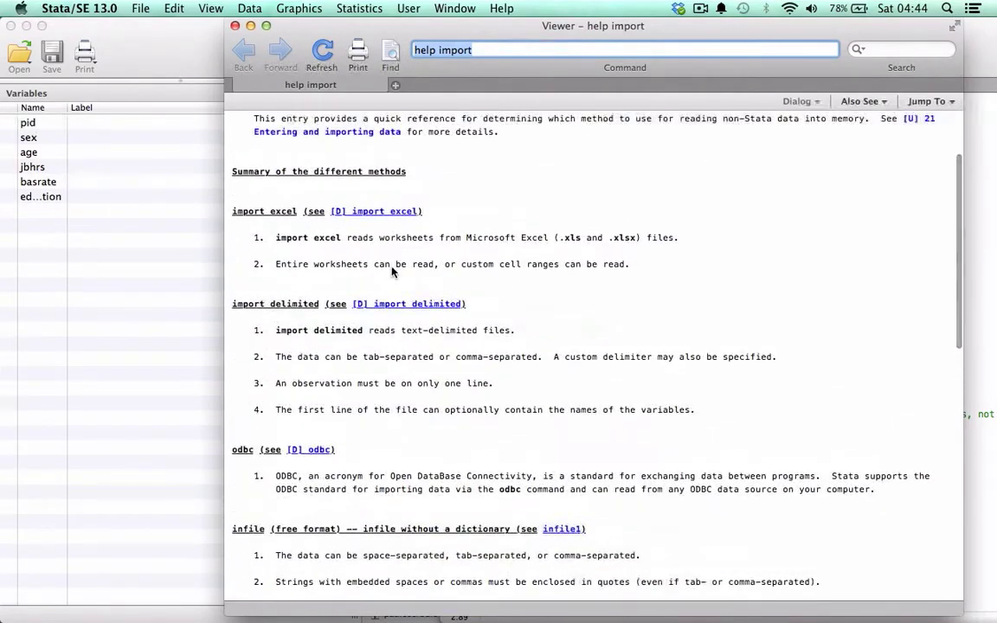
left_click_drag(264, 26, 743, 86)
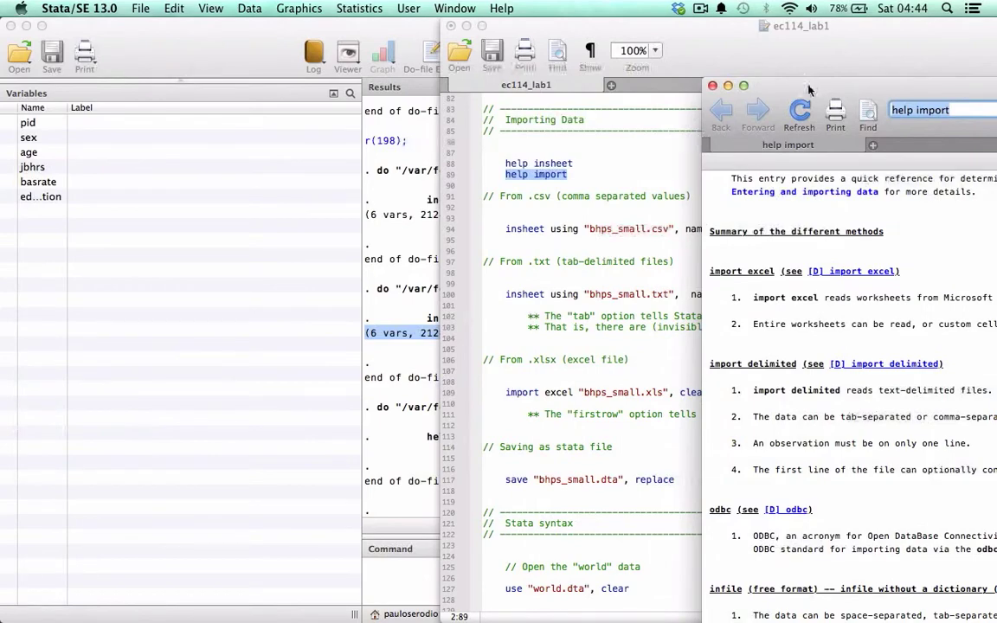
left_click_drag(809, 90, 754, 30)
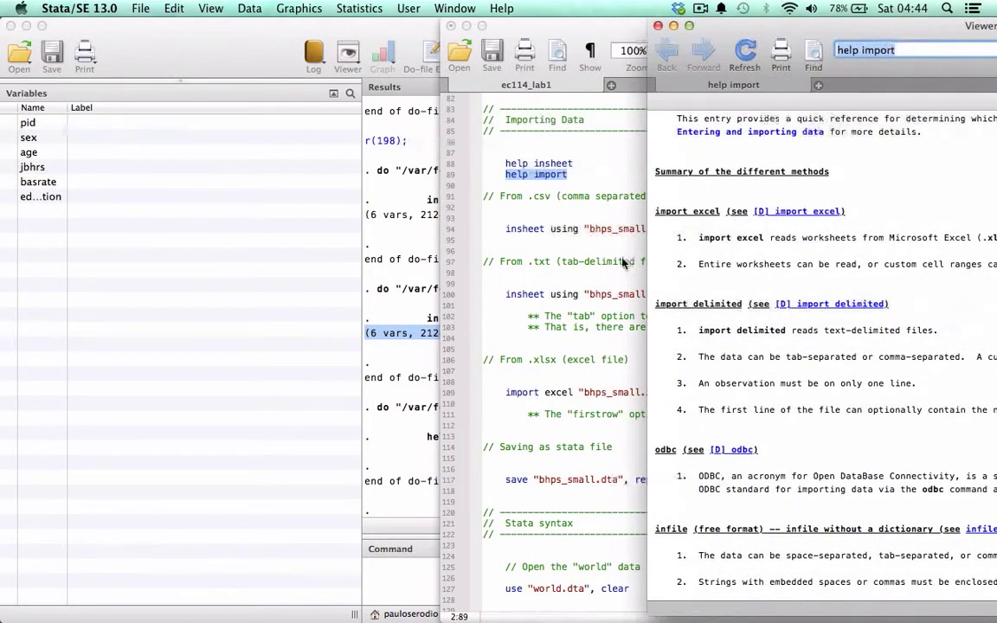
scroll(774, 357, "down", 15)
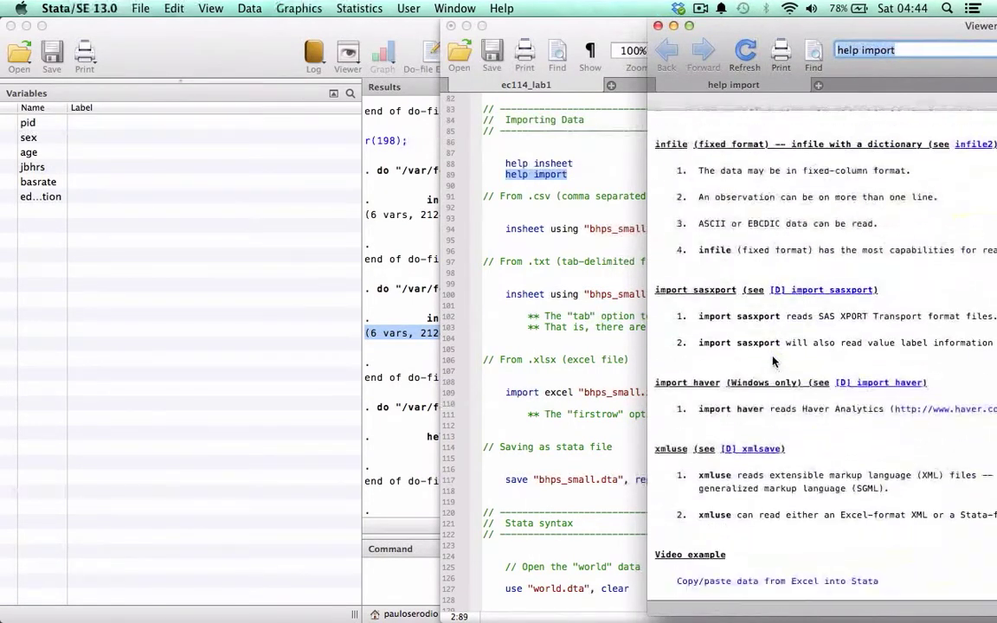
Return to the do-file and examine the file name and the clear and firstrow options of the import excel command on line 109
left_click(593, 362)
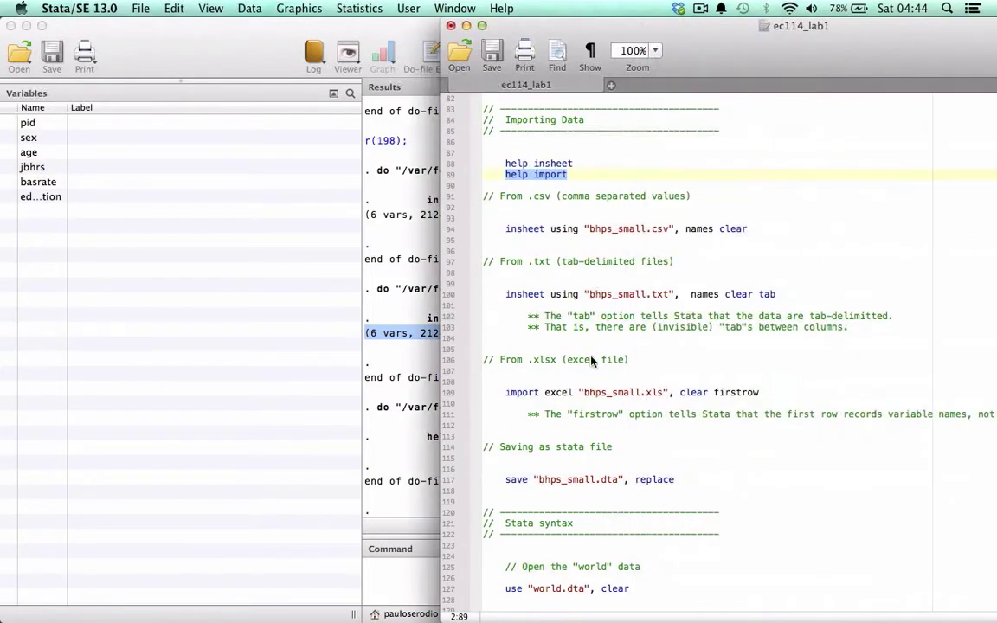
left_click(592, 362)
left_click(581, 394)
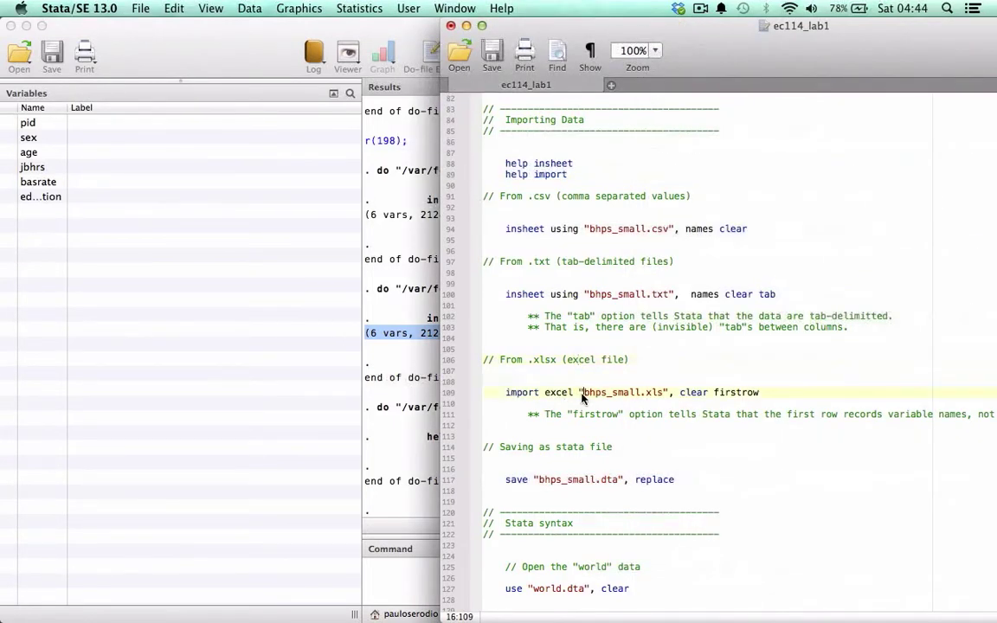
left_click_drag(581, 394, 668, 394)
left_click(737, 394)
double_click(698, 394)
double_click(729, 395)
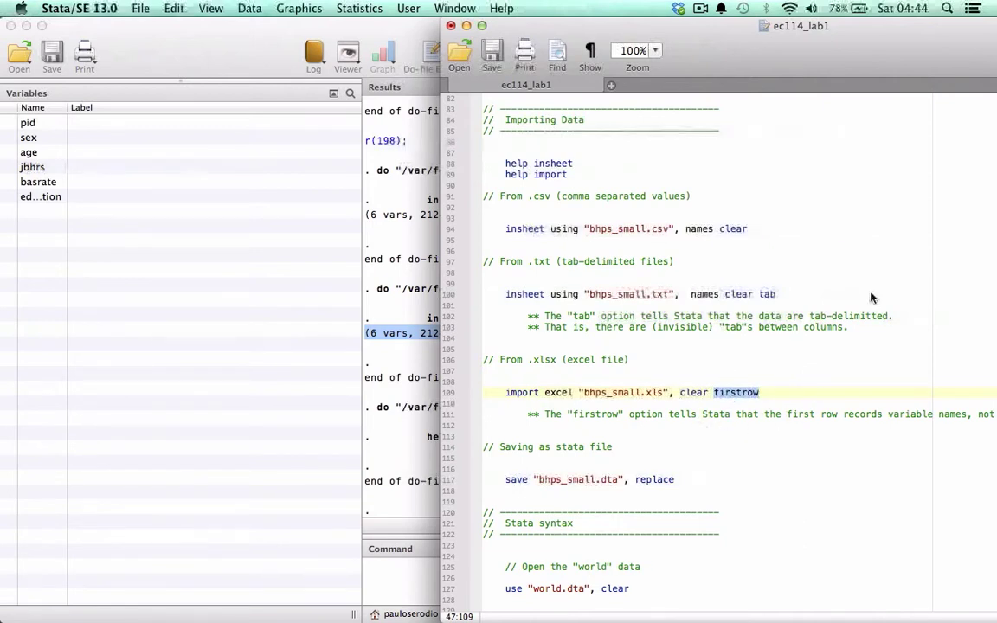
Compare the firstrow option with the names option in the insheet commands on lines 94 and 100
left_click_drag(707, 44, 597, 44)
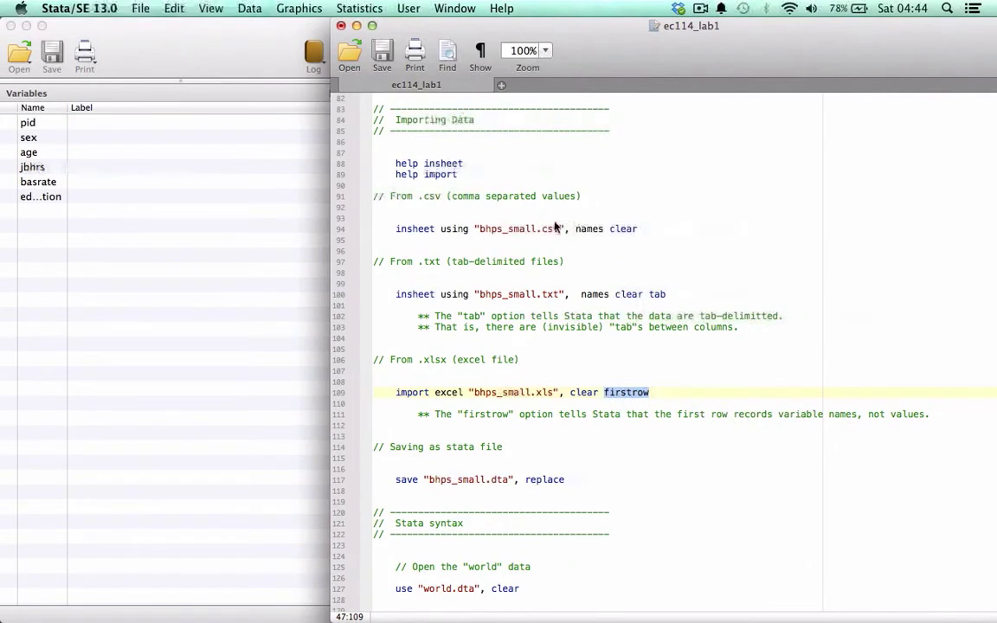
double_click(588, 228)
double_click(595, 294)
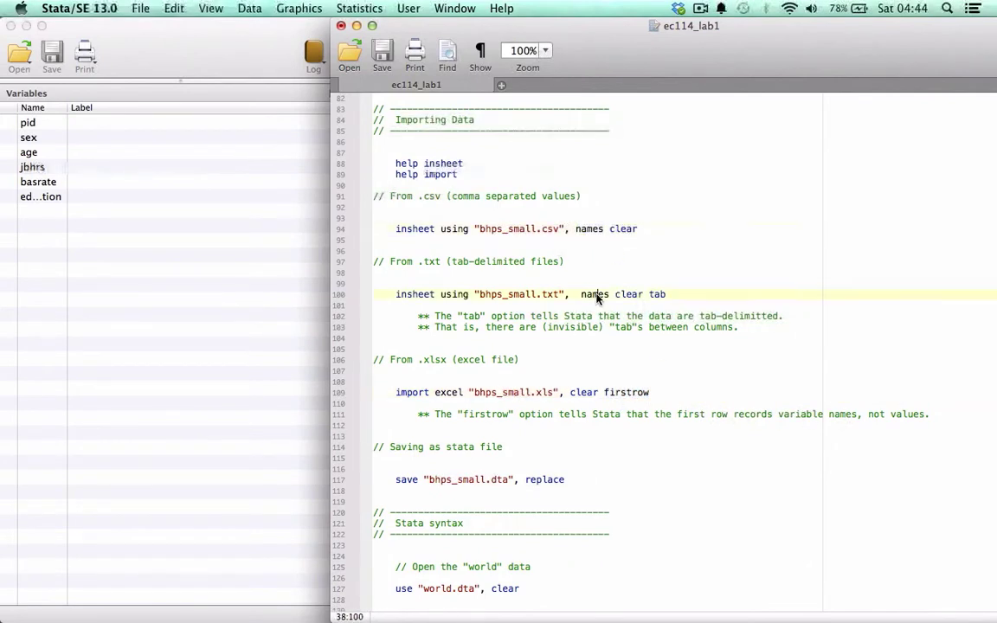
Run the import excel command for bhps_small.xls on line 109 with the Results window in view
triple_click(653, 393)
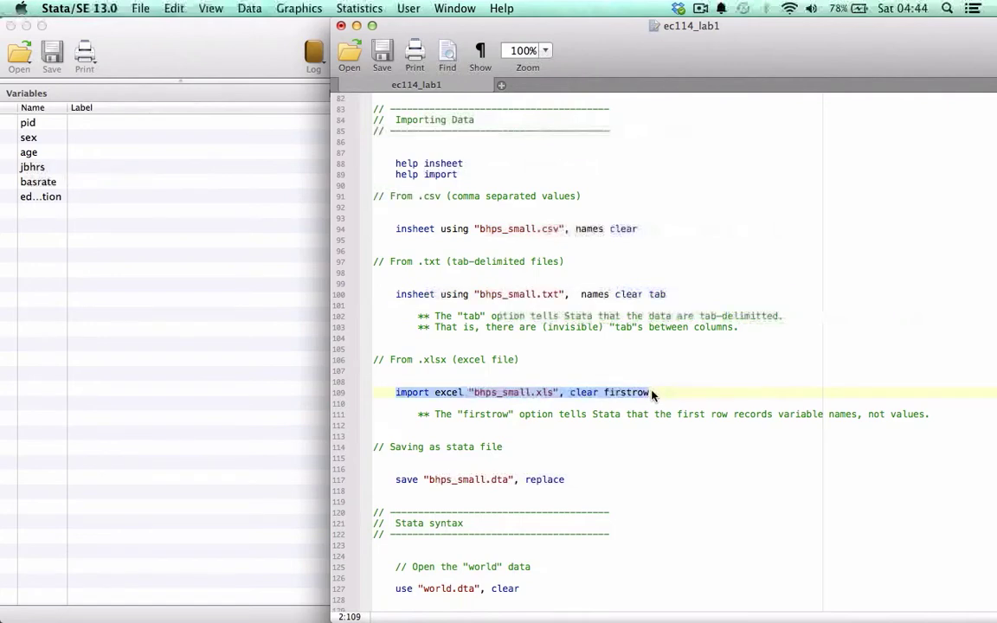
left_click_drag(377, 27, 621, 27)
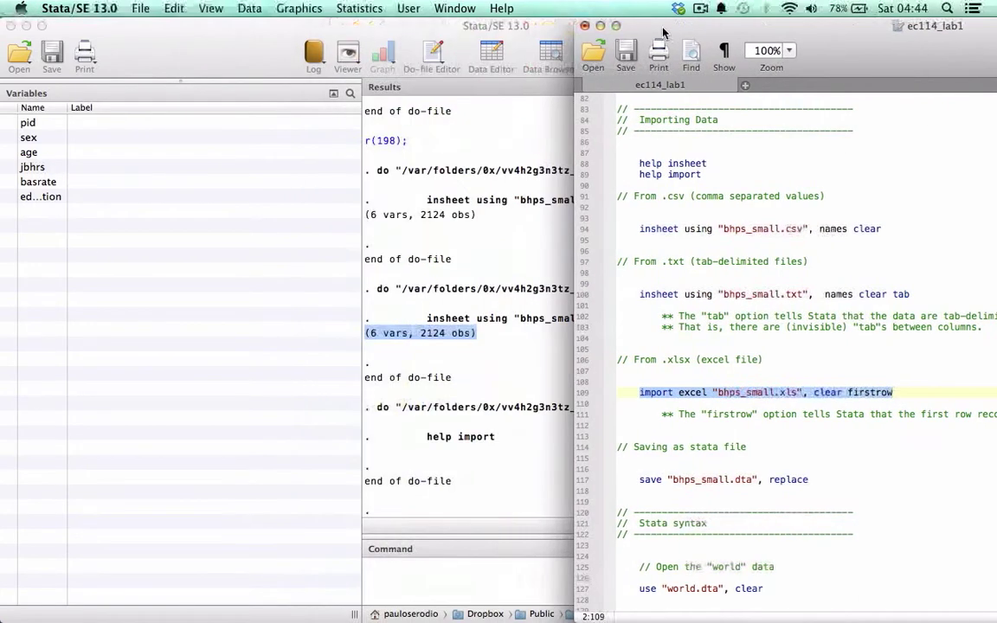
key("super+shift+d")
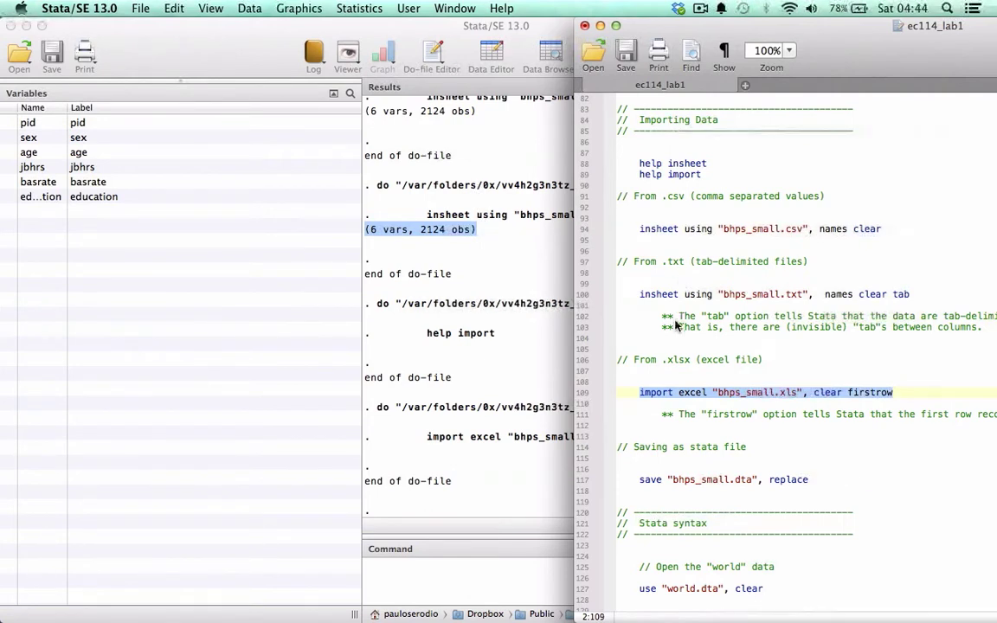
Rerun the insheet command for bhps_small.txt on line 100 and inspect the labels of the imported variables
left_click_drag(641, 297, 912, 297)
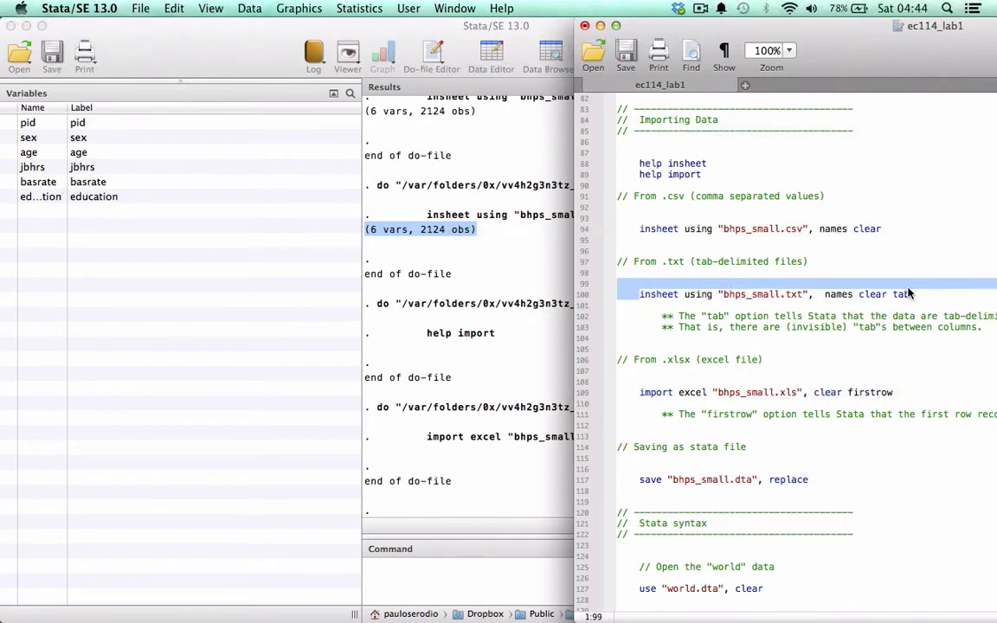
key("super+shift+d")
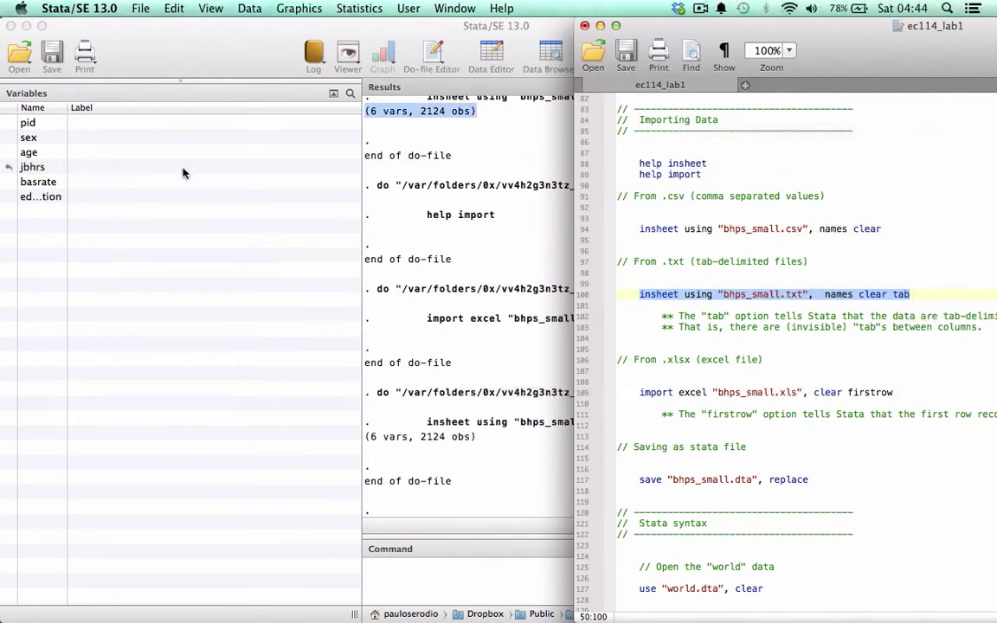
left_click(125, 125)
left_click(122, 167)
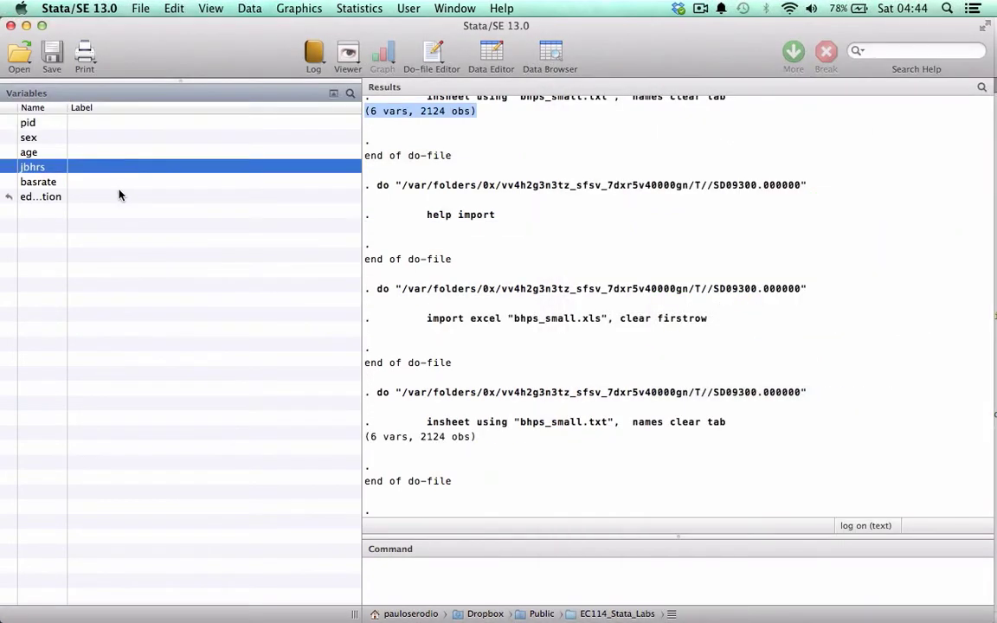
left_click(120, 195)
Widen the Name column of the variable list and sort the variables by label
left_click_drag(68, 107, 184, 109)
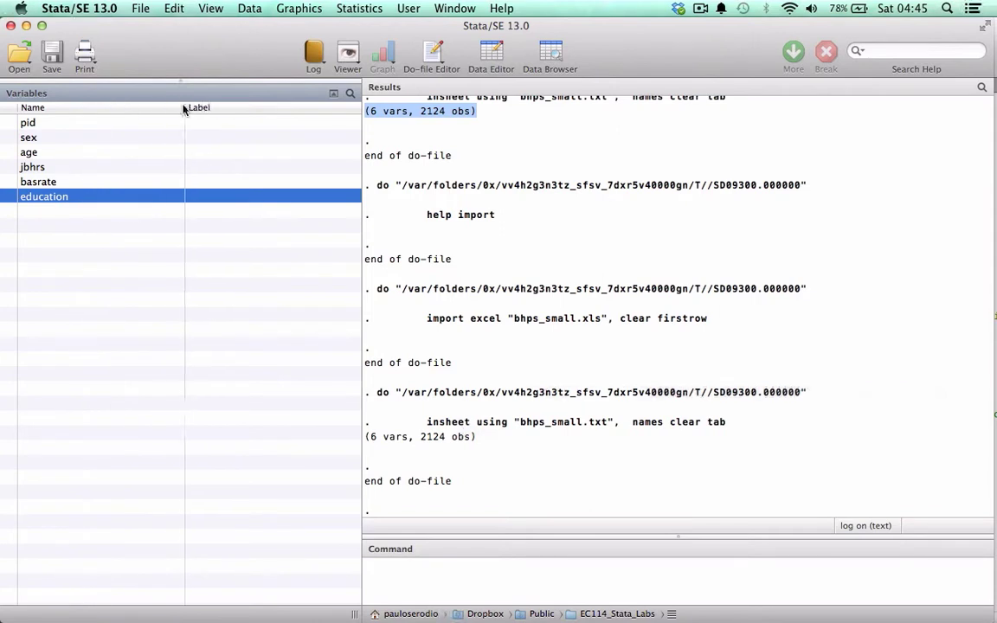
left_click(237, 108)
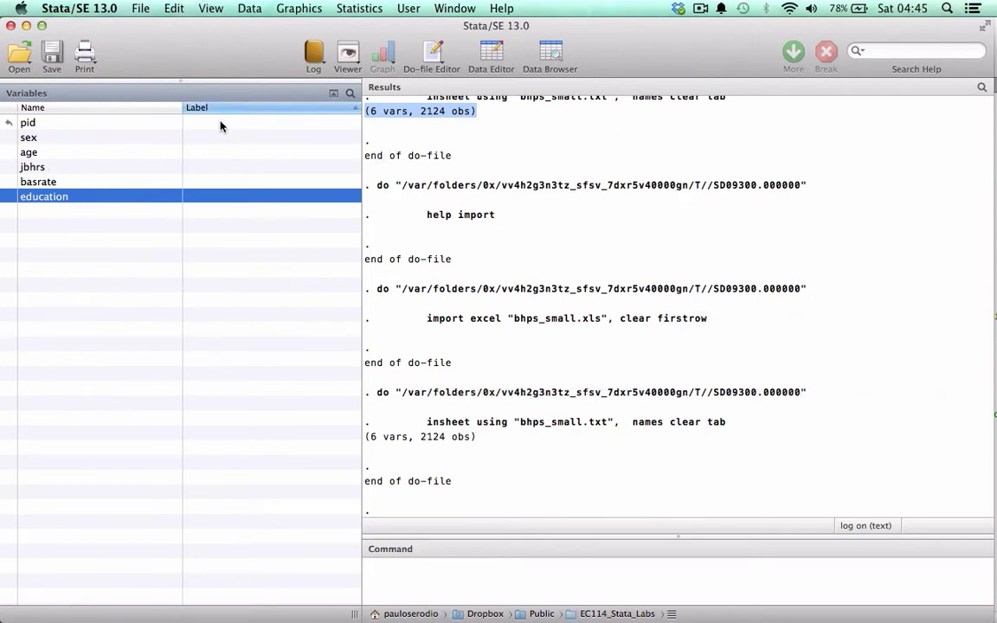
left_click(220, 126)
left_click(200, 170)
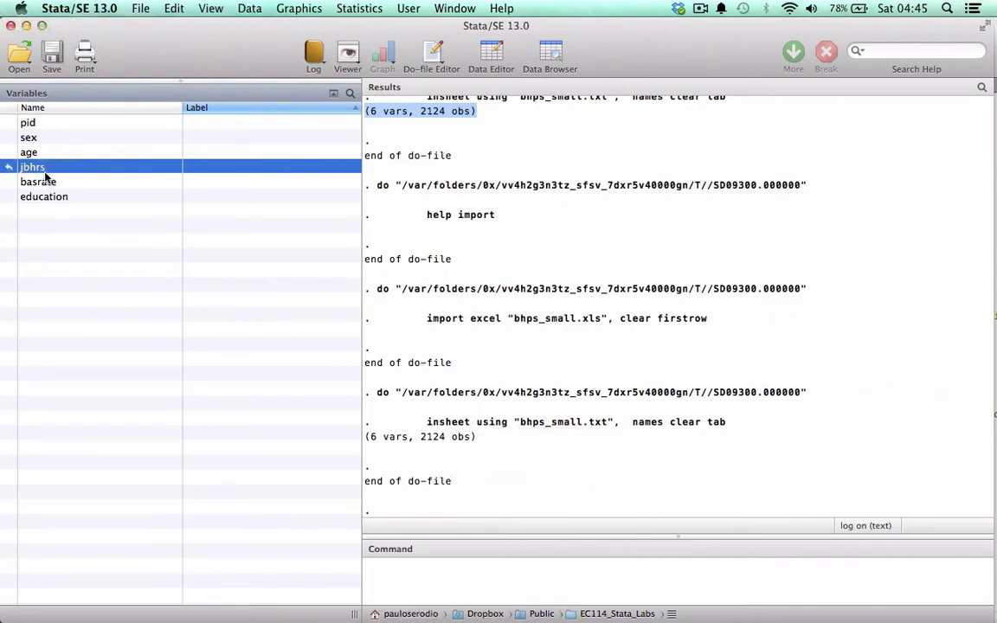
Run the import excel command on line 109 again and check the label of the jbhrs variable
key("ctrl+Up")
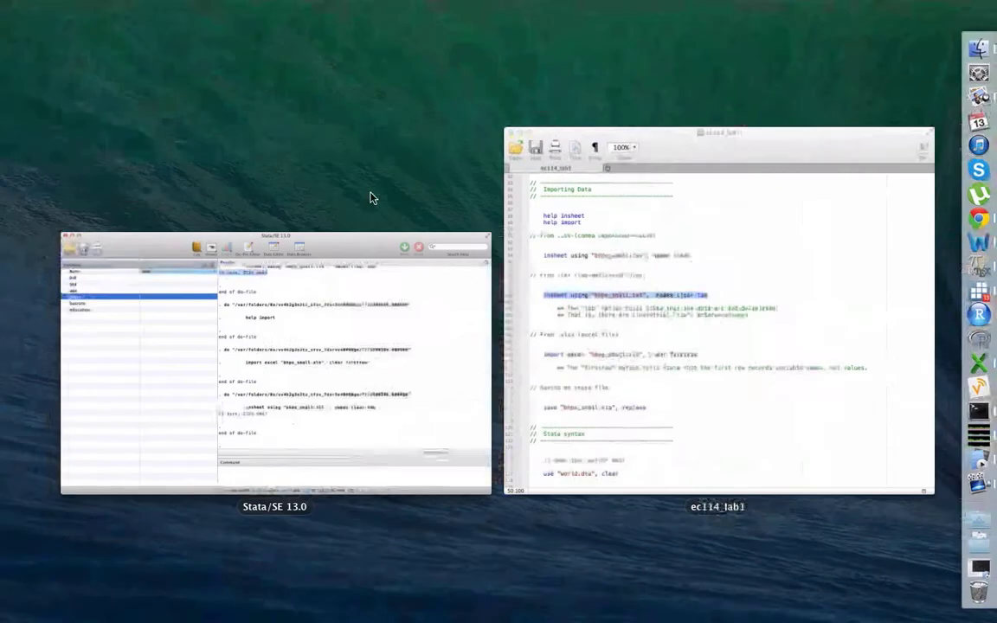
left_click(681, 415)
left_click_drag(678, 392, 829, 395)
key("super+shift+d")
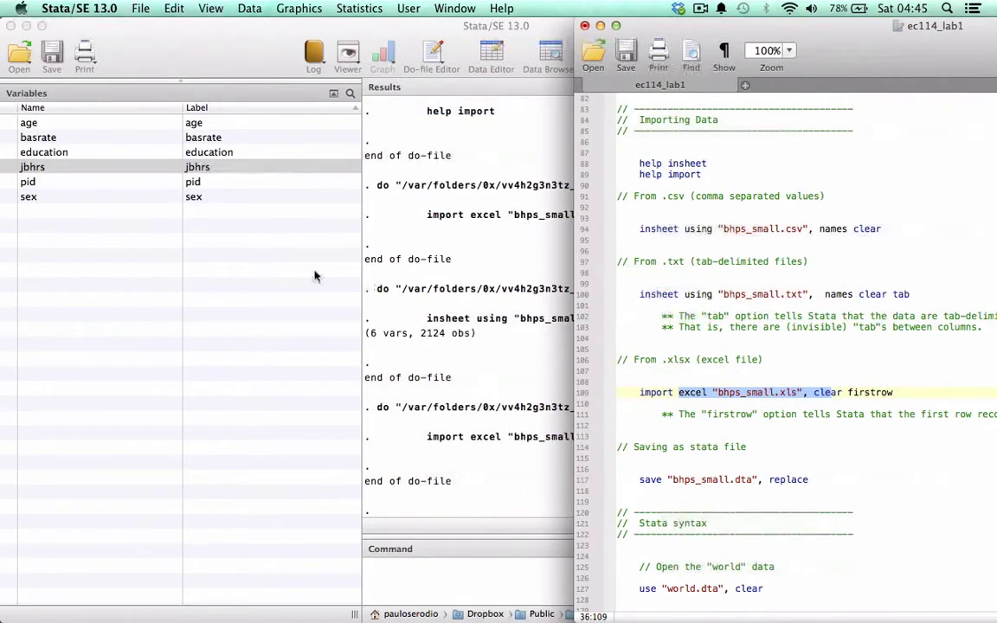
left_click(210, 172)
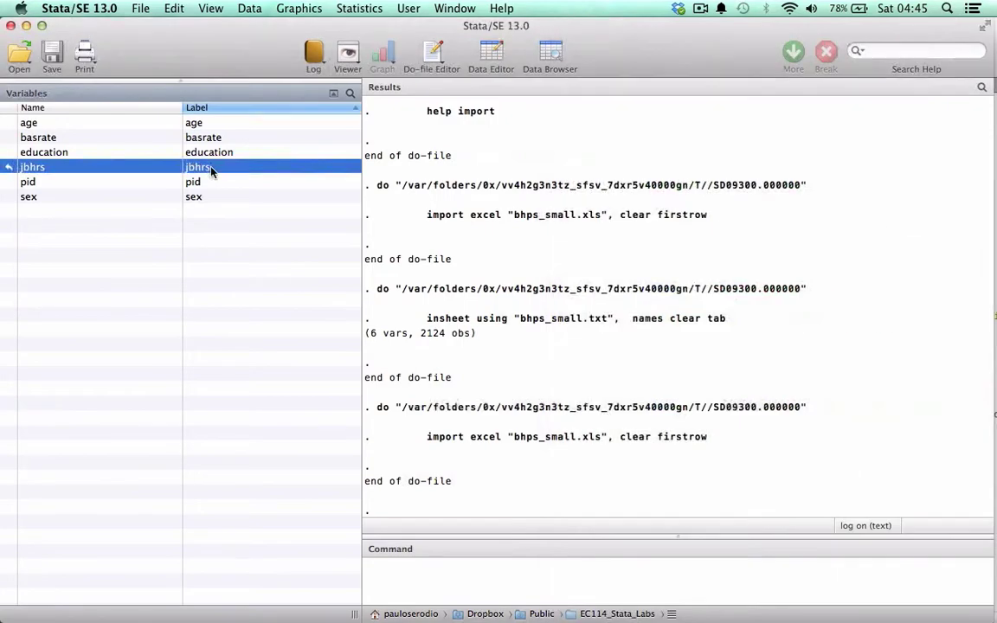
Add the command label var jbhrs "Wage per hour" on line 111, below the import excel command in the do-file
key("ctrl+Up")
left_click(922, 384)
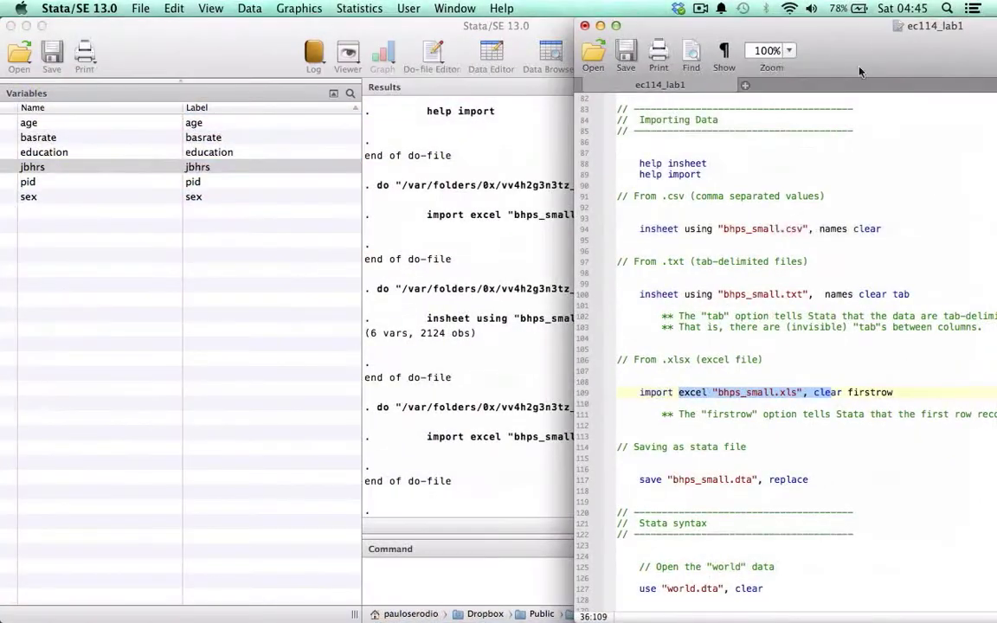
left_click_drag(772, 59, 657, 59)
left_click(789, 392)
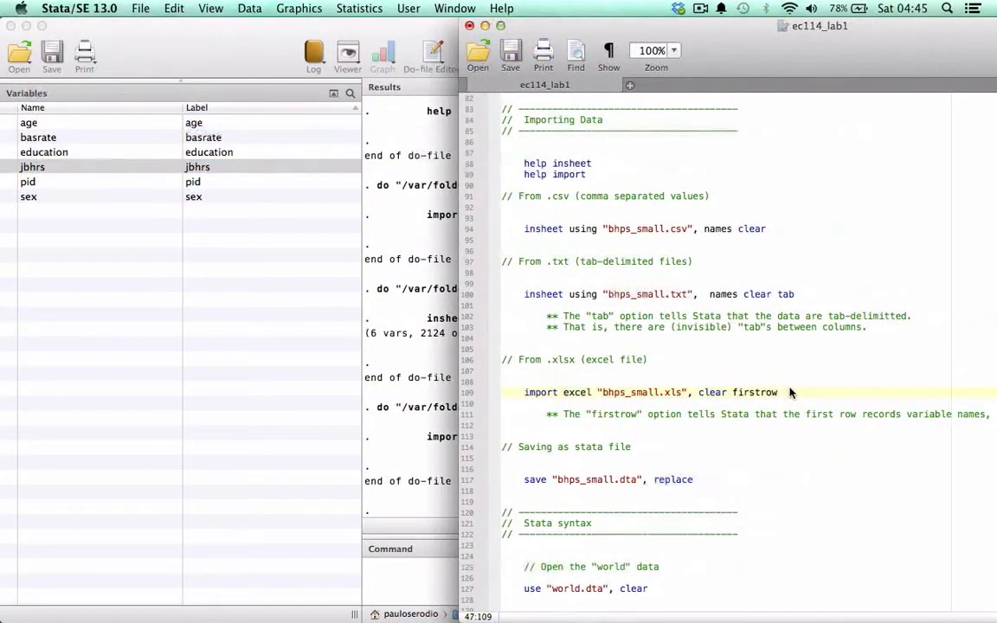
key("Return")
key("Return")
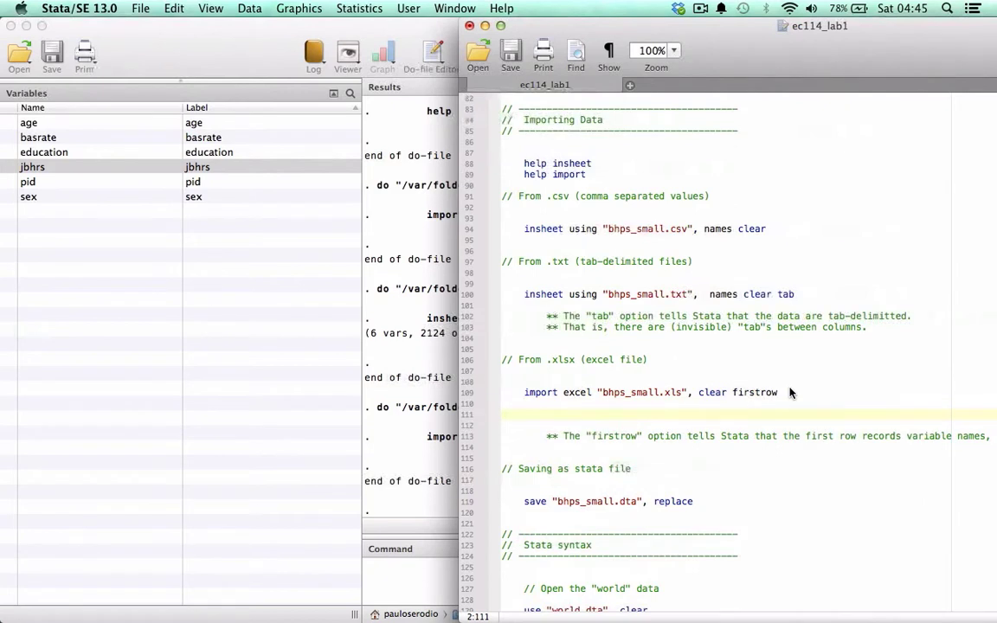
type("label var")
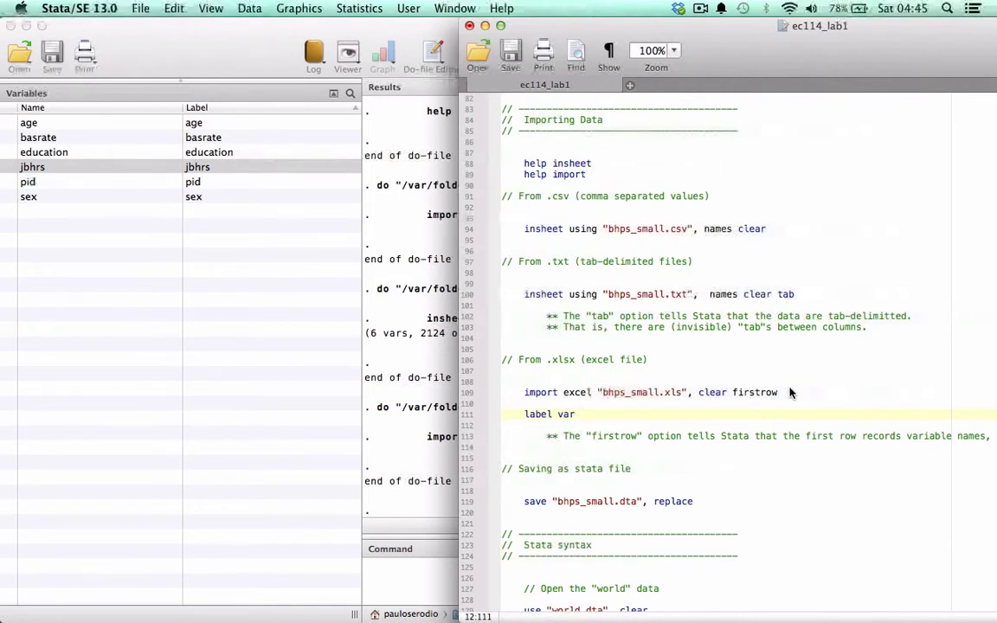
type(" jbhrs \"Wage ")
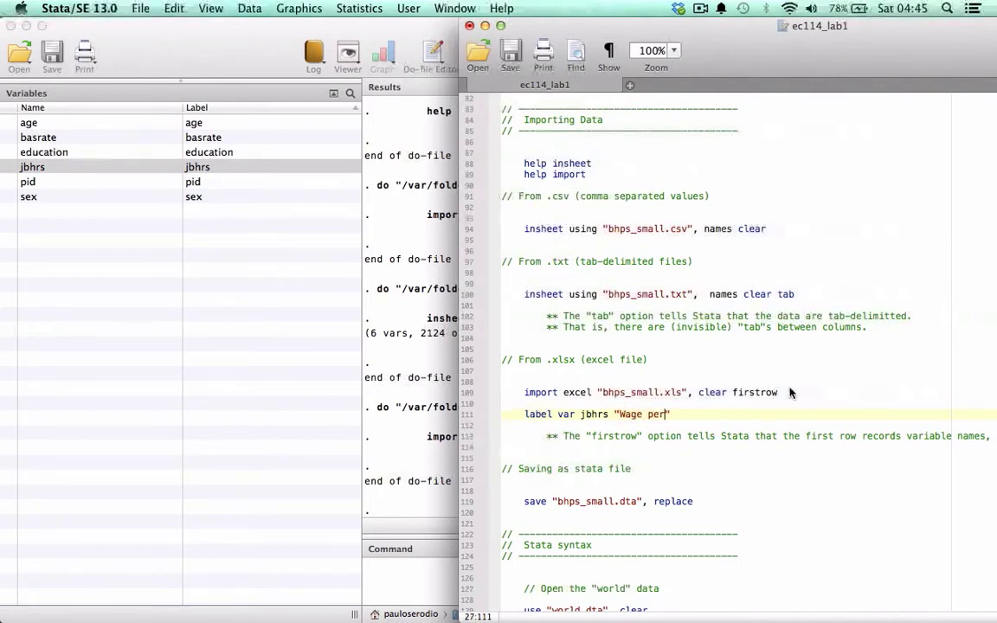
type("per hour")
Copy the new label command on line 111 and run it to label jbhrs
key("super+shift+Left")
key("super+c")
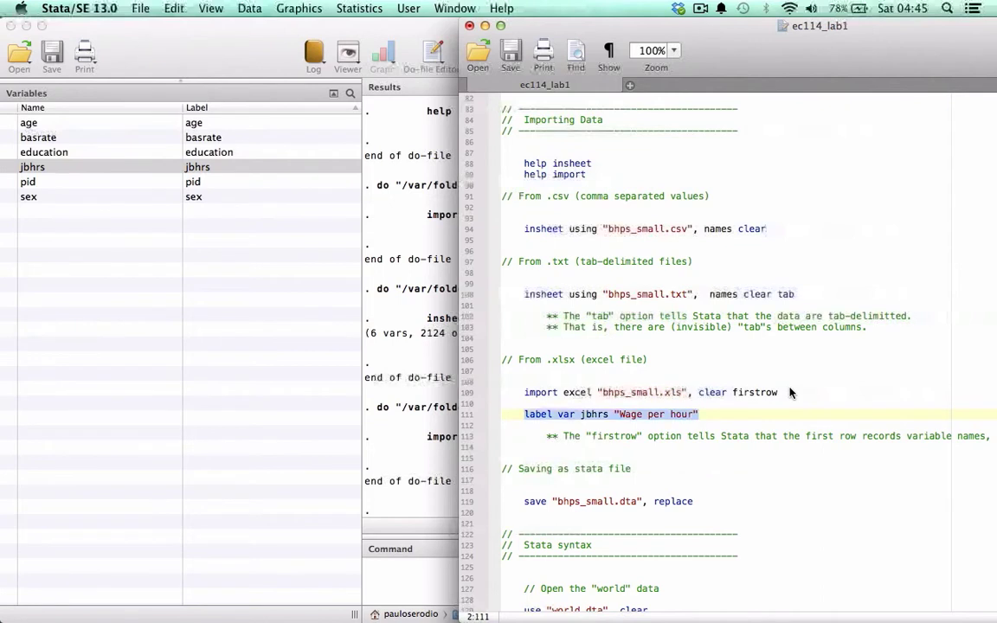
key("super+shift+d")
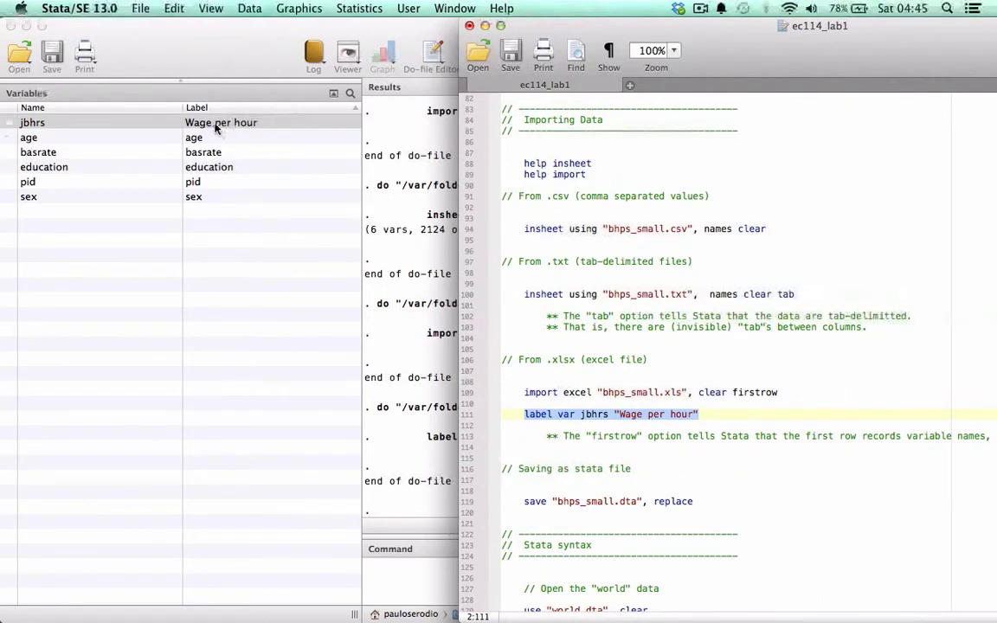
Paste three copies of the jbhrs label command on the lines directly below it
left_click(708, 414)
key("Return")
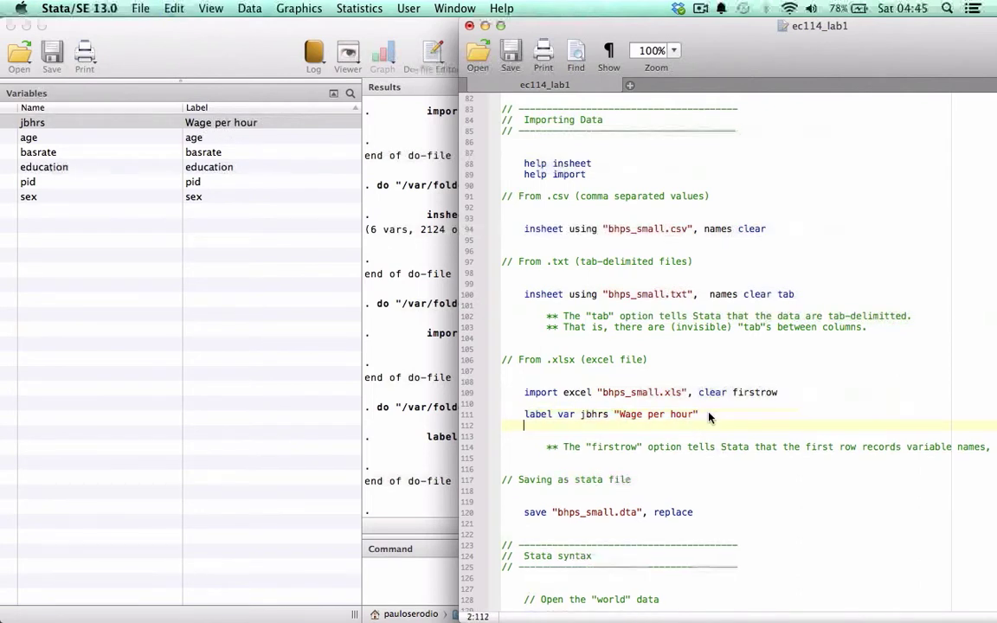
key("super+v")
key("super+v")
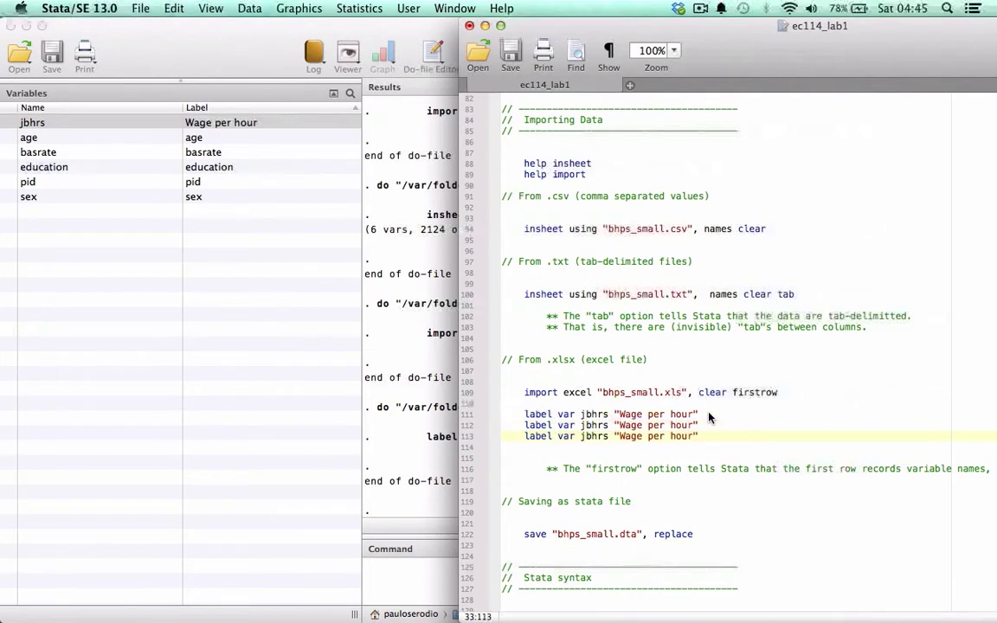
key("Return")
key("super+v")
Change the variable names in the three copied label commands to basrate, age and pid
left_click(587, 425)
double_click(588, 426)
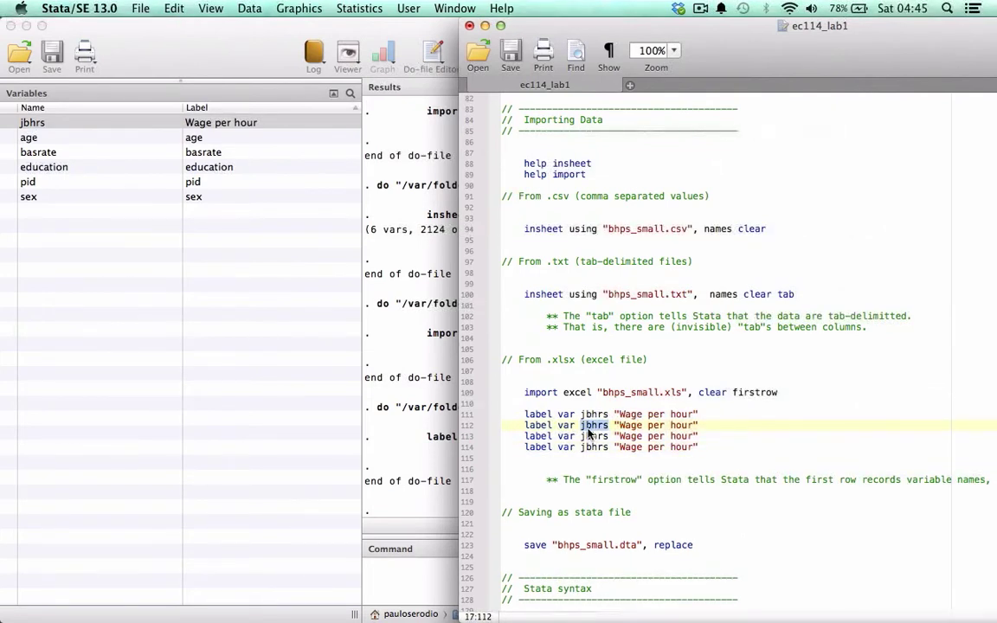
type("basrate")
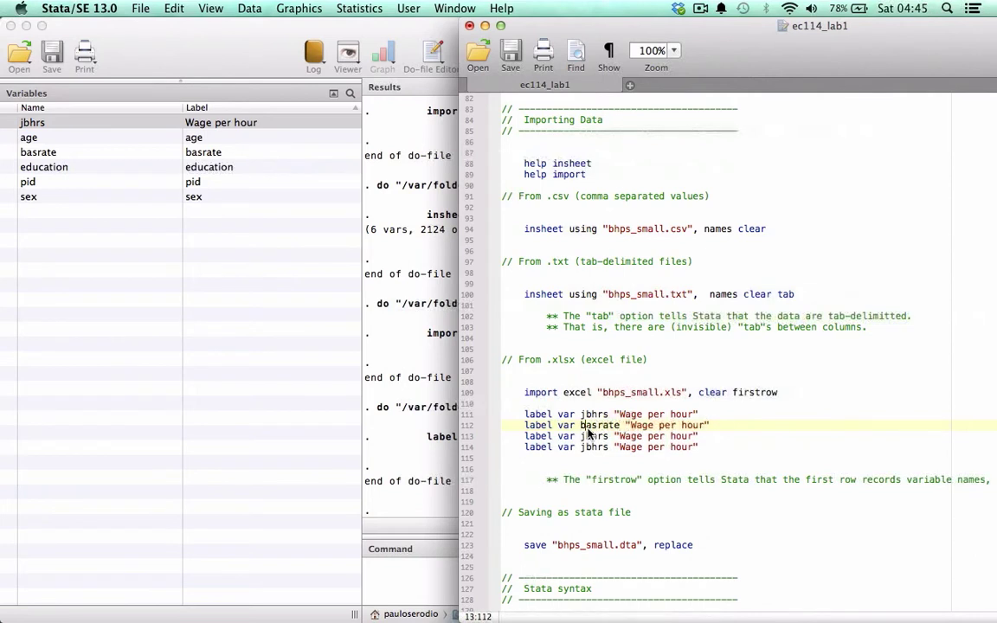
double_click(587, 436)
type("age")
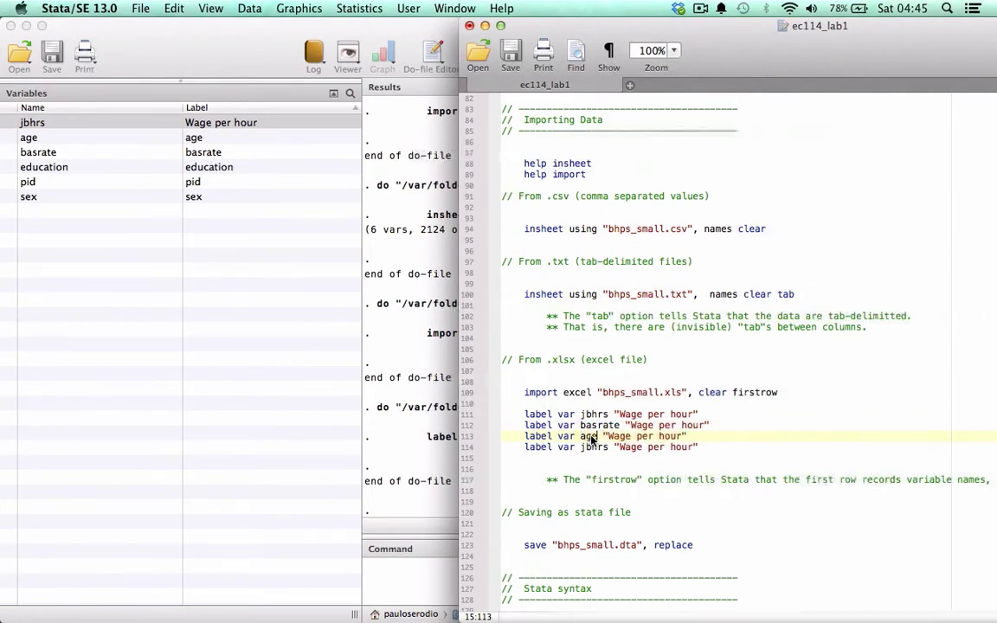
double_click(593, 448)
type("pid")
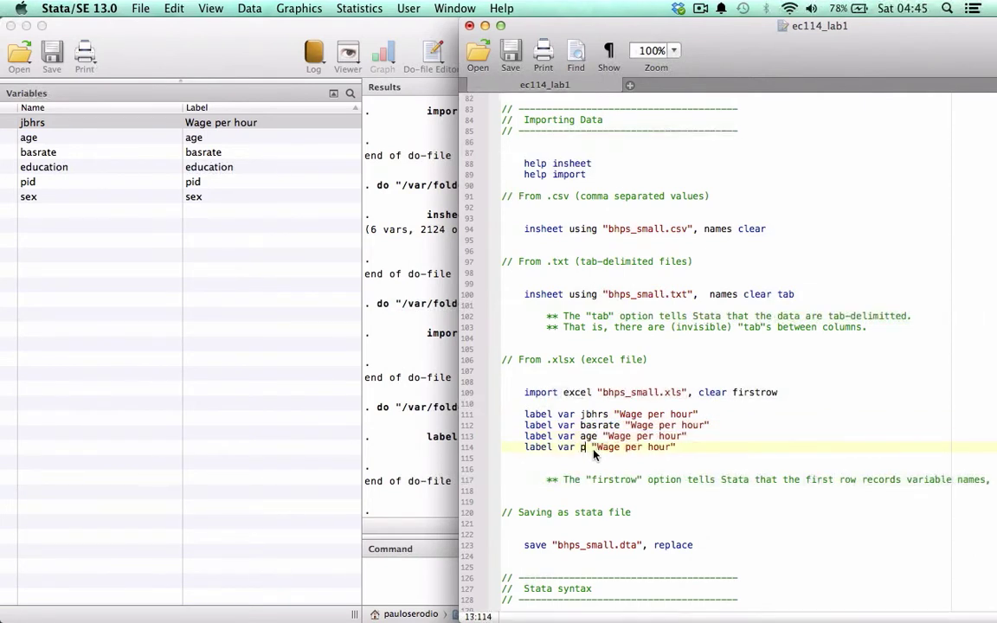
Change the label text to "Numbers of hours worked" for jbhrs and "Wage per hour in £" for basrate in the do-file
left_click_drag(631, 425, 675, 426)
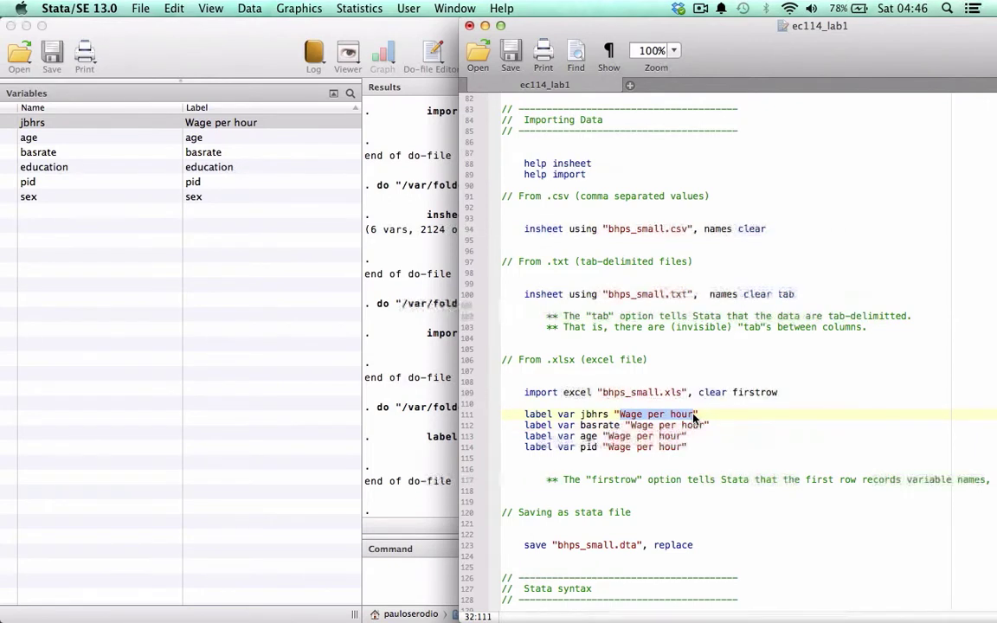
type("Numbers of H")
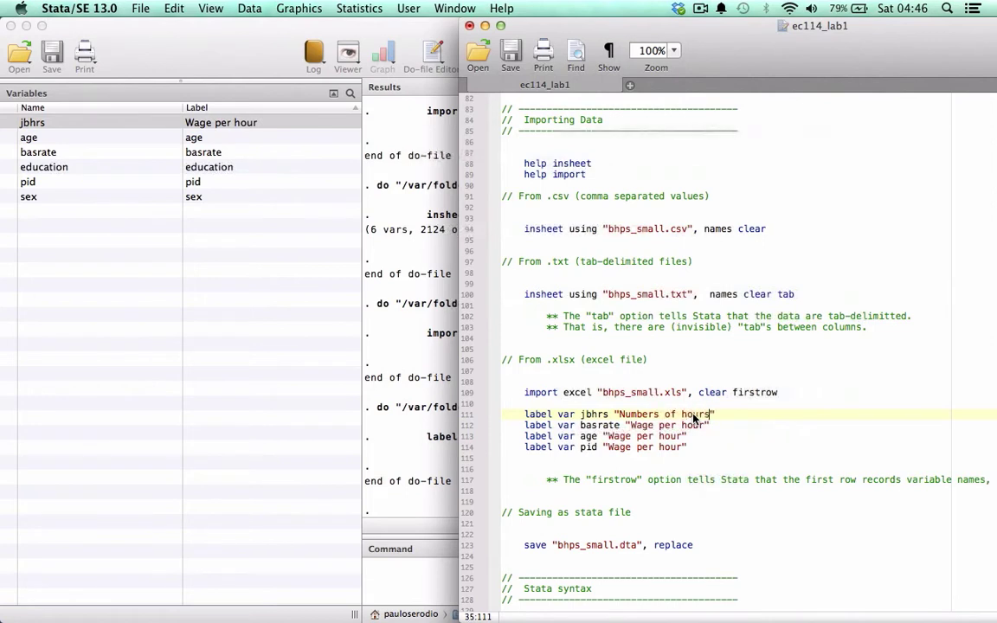
left_click_drag(631, 425, 699, 426)
left_click_drag(699, 426, 704, 428)
type("Wa")
type("ur in €")
Change the label text to "Age of respondent" for age and "ID of respondent" for pid in the do-file
left_click_drag(608, 436, 681, 440)
type("Age of ")
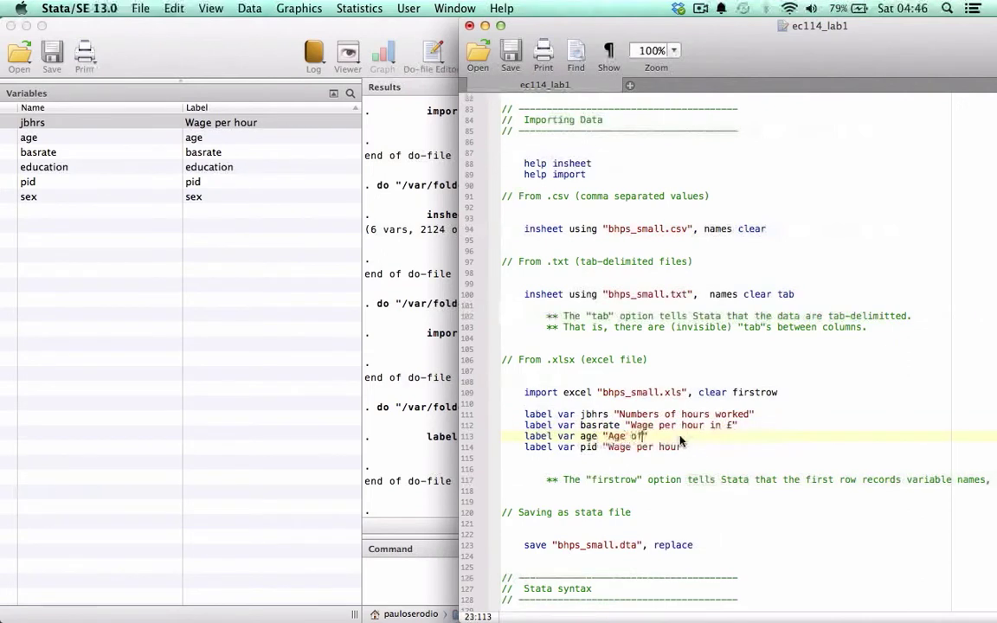
type("respondent")
left_click_drag(608, 449, 681, 450)
type("ID o")
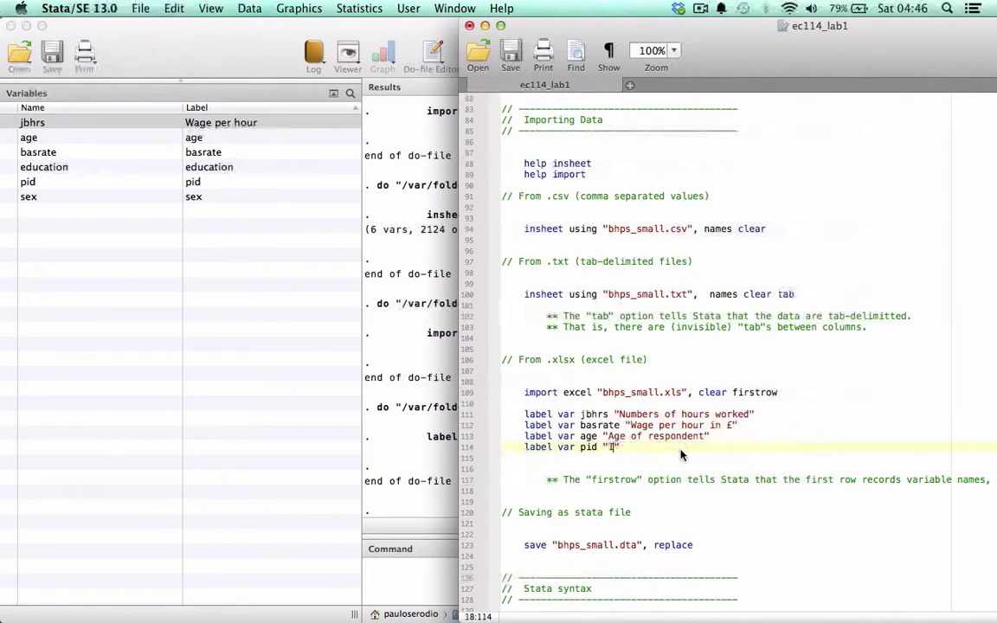
type("f respondent")
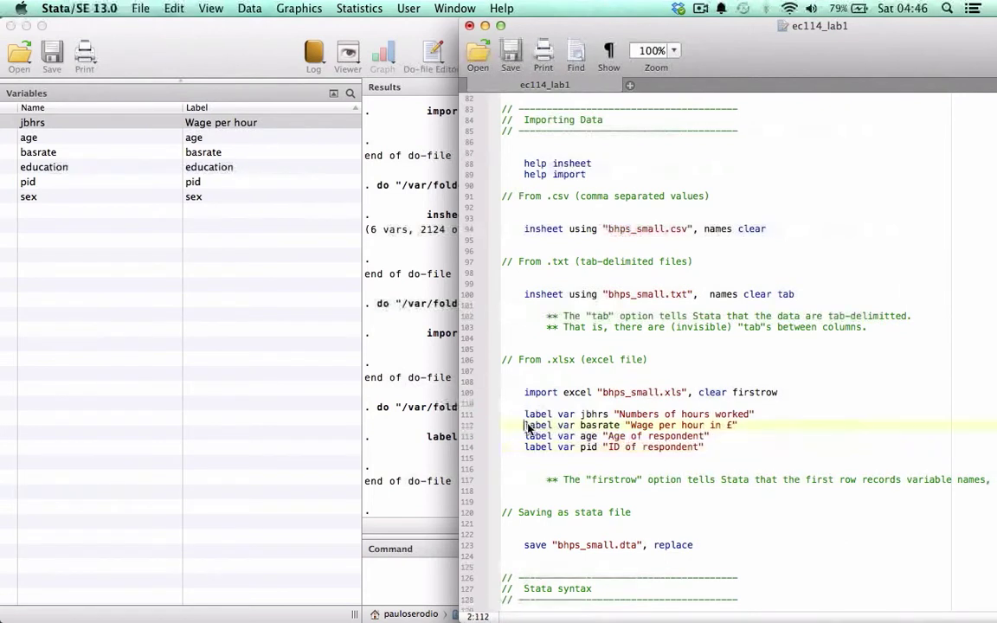
Run the three label commands for basrate, age and pid on lines 112 to 114
left_click_drag(526, 425, 709, 448)
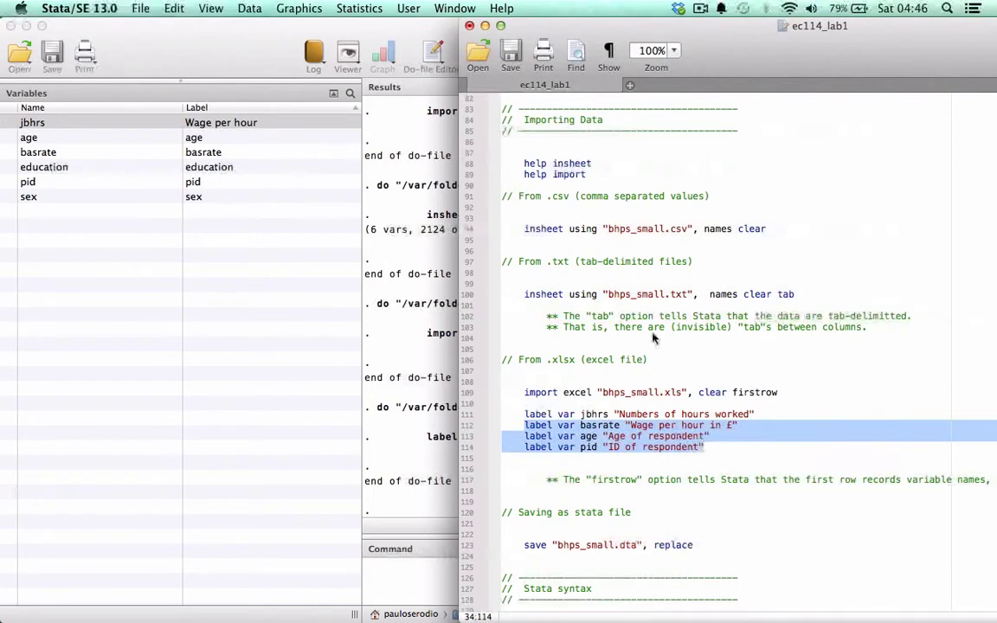
left_click_drag(606, 44, 658, 33)
key("super+shift+d")
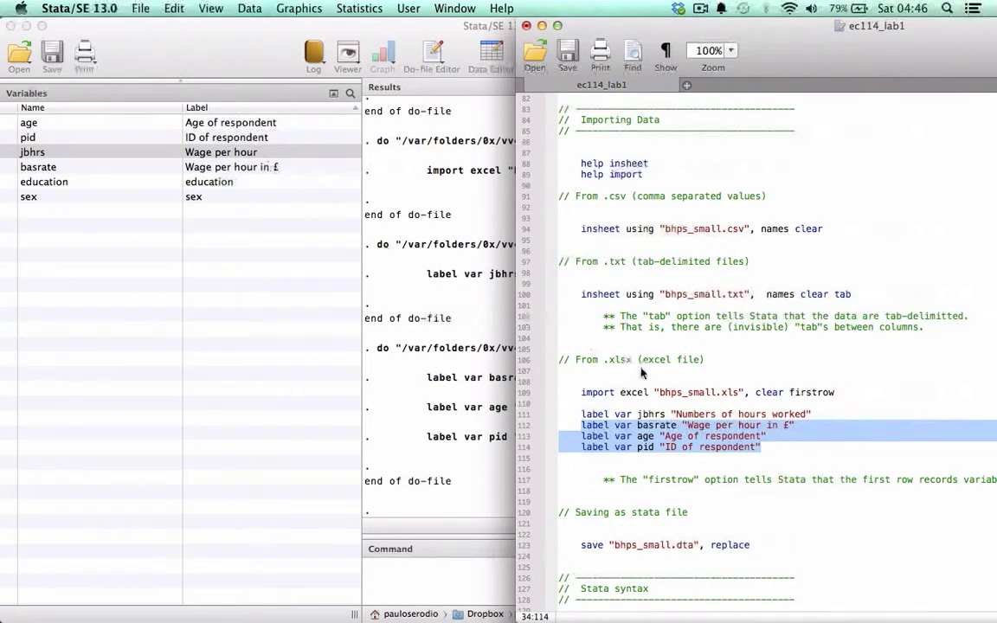
Examine the save command under "Saving as stata file", including its .dta file name and the replace option
scroll(640, 381, "down", 4)
scroll(640, 381, "down", 2)
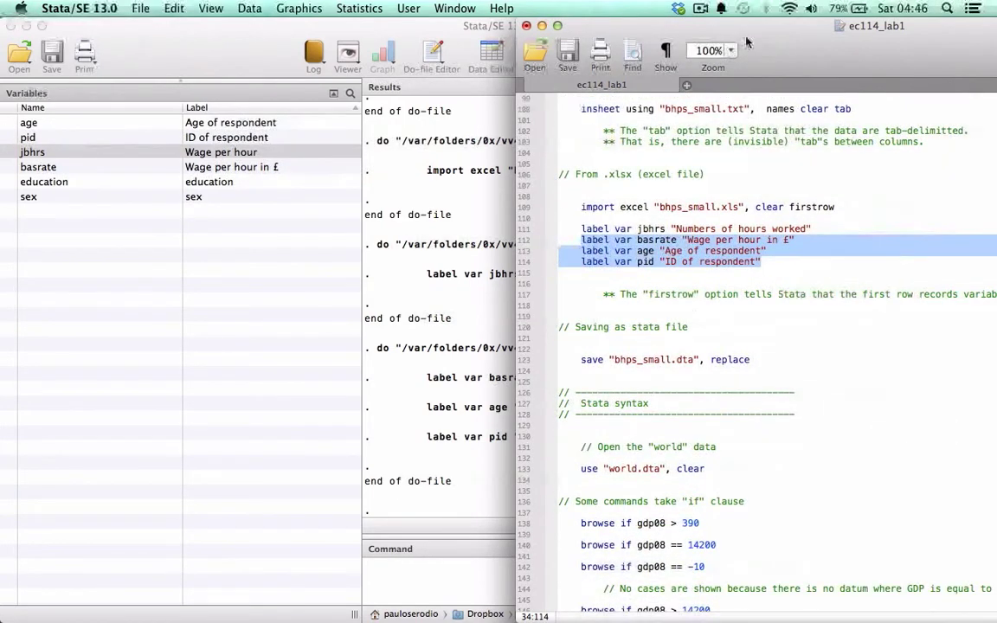
left_click_drag(767, 39, 680, 39)
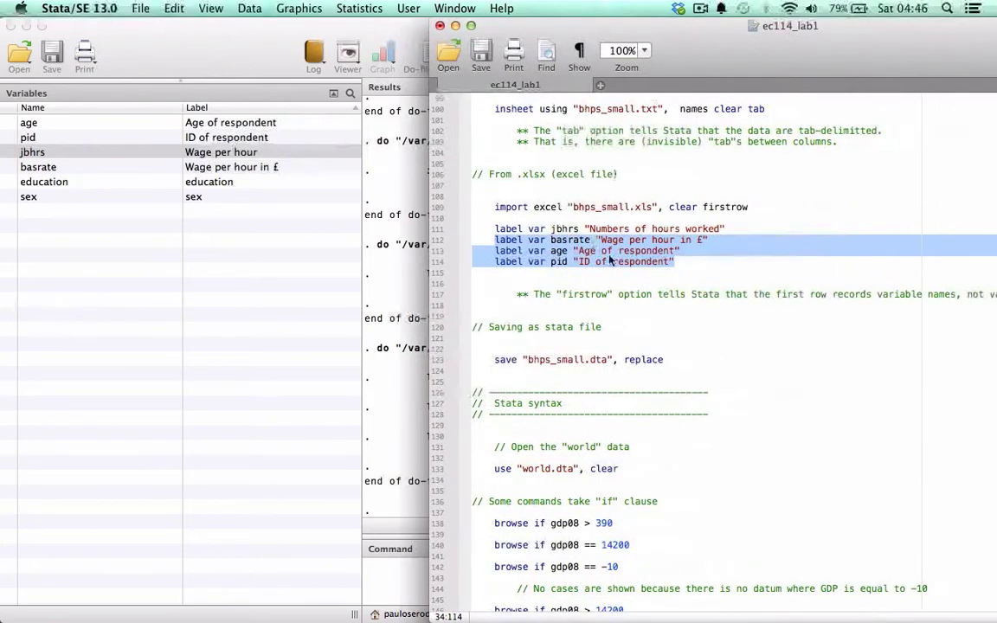
scroll(541, 353, "down", 1)
left_click_drag(494, 349, 664, 350)
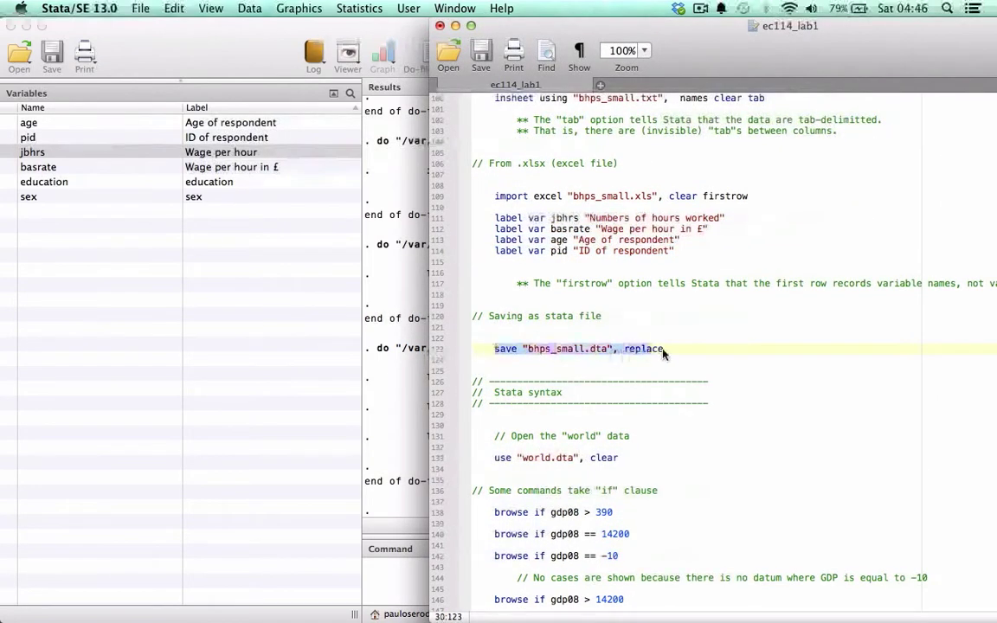
double_click(600, 350)
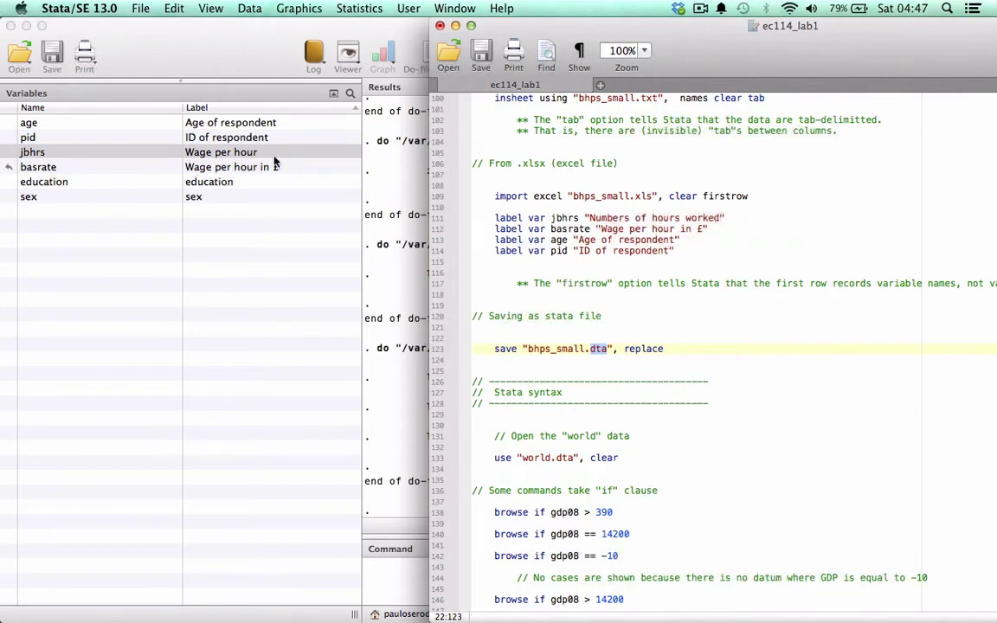
double_click(504, 350)
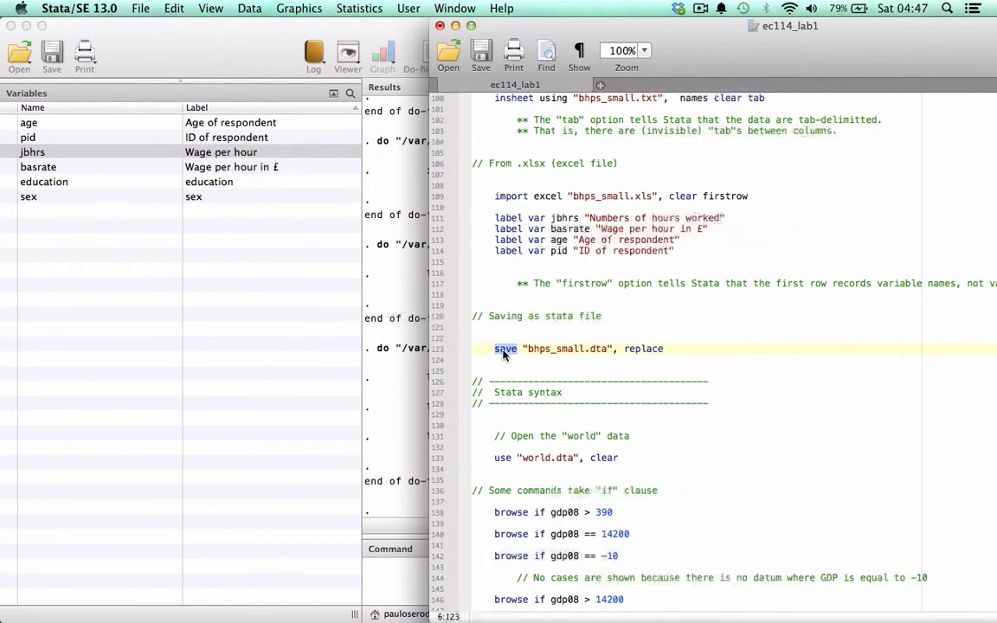
left_click_drag(528, 349, 610, 355)
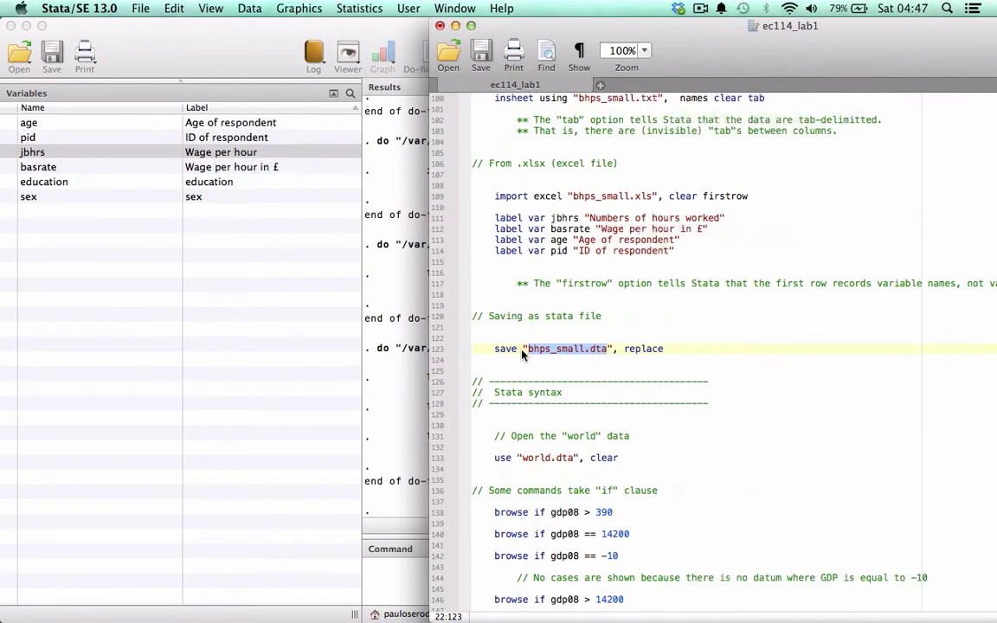
left_click(614, 349)
double_click(634, 348)
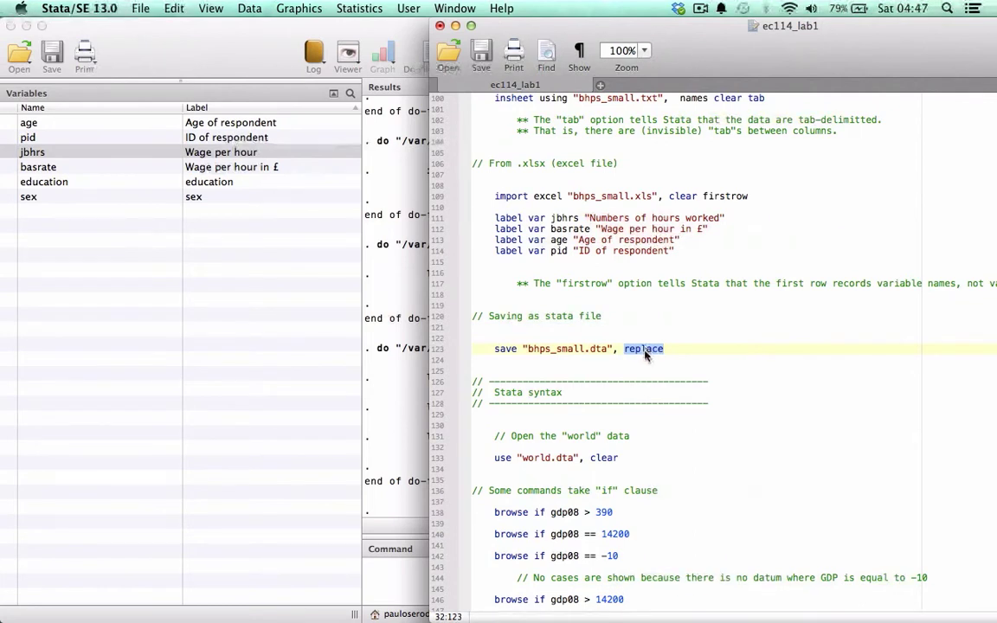
left_click(645, 364)
double_click(643, 350)
Run the command save "bhps_small.dta", replace on line 123 of the do-file
left_click(671, 349)
key("shift+super+Left")
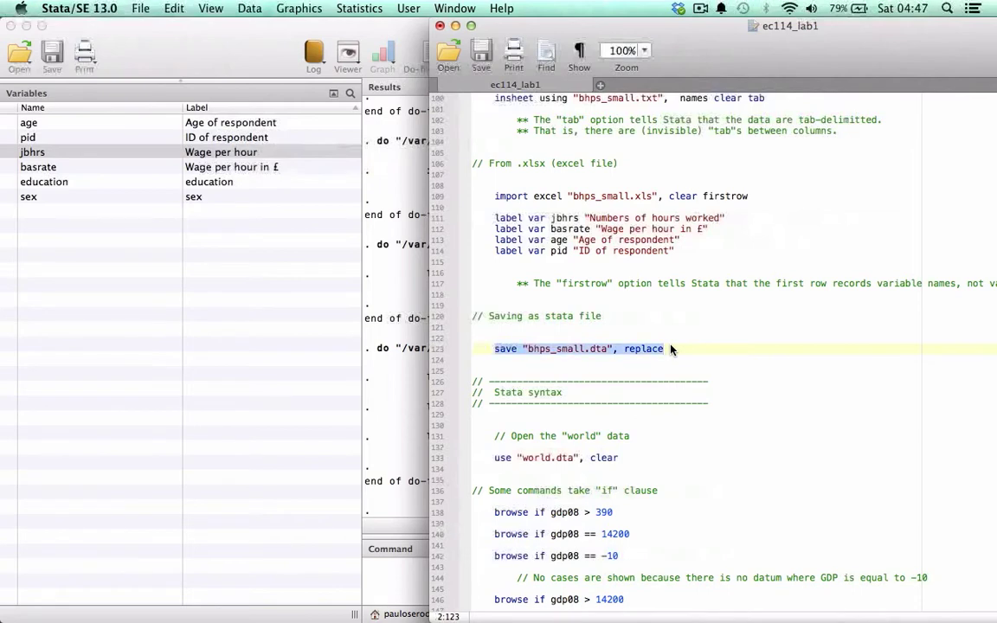
left_click_drag(551, 28, 750, 27)
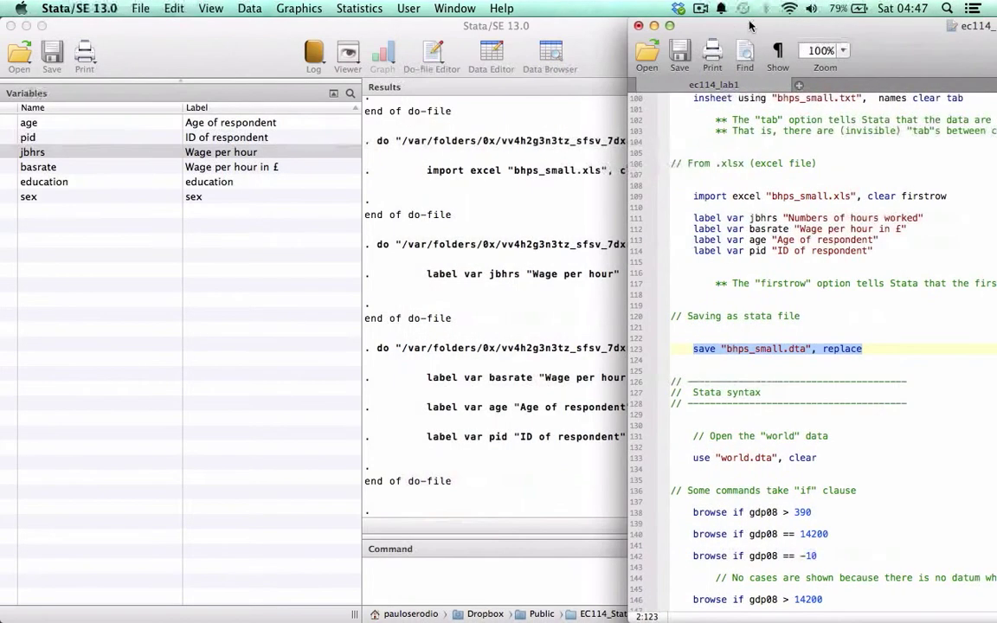
key("shift+super+d")
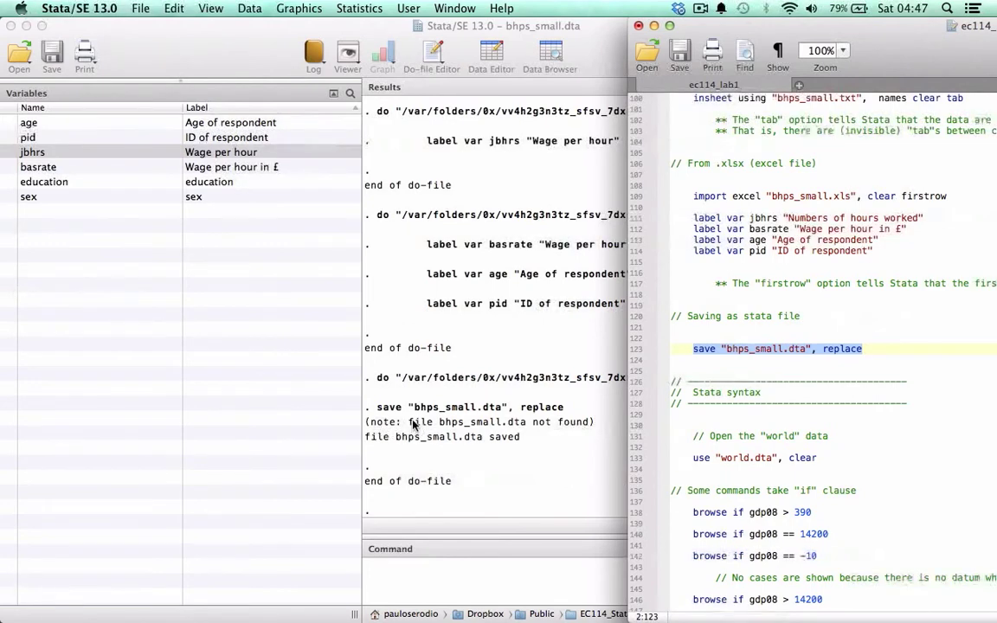
Check the file note in the results and run the save command on line 123 again to overwrite bhps_small.dta
left_click_drag(444, 423, 533, 427)
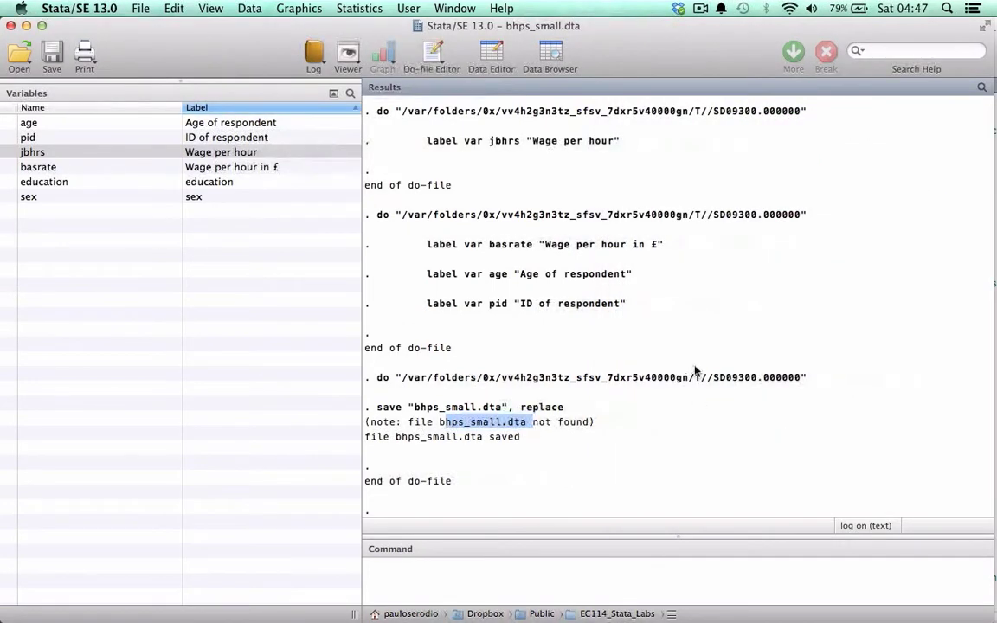
key("ctrl+Down")
left_click(735, 230)
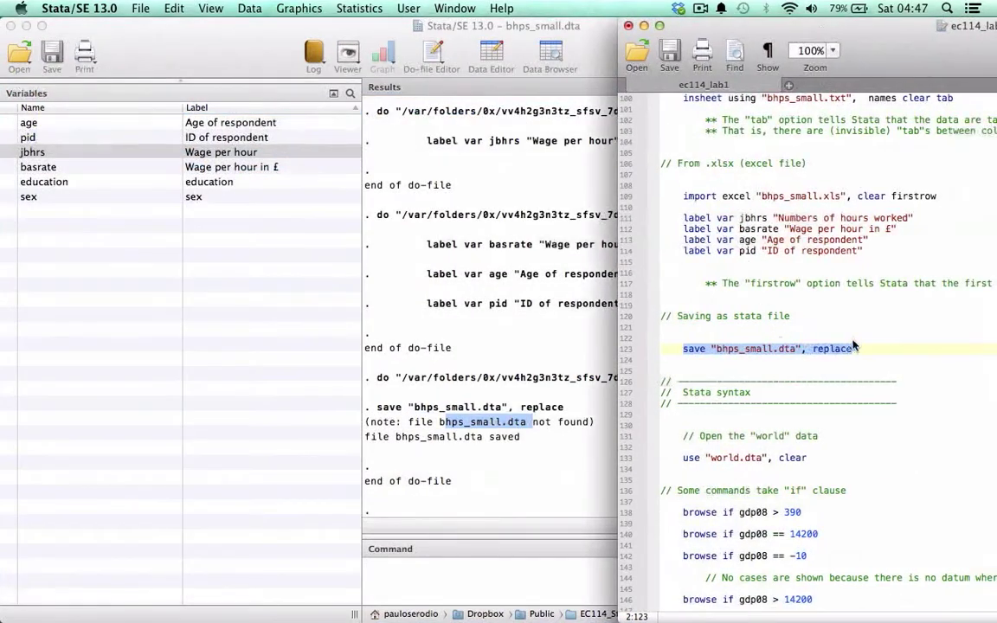
left_click(856, 347)
key("shift+super+Left")
key("super+shift+d")
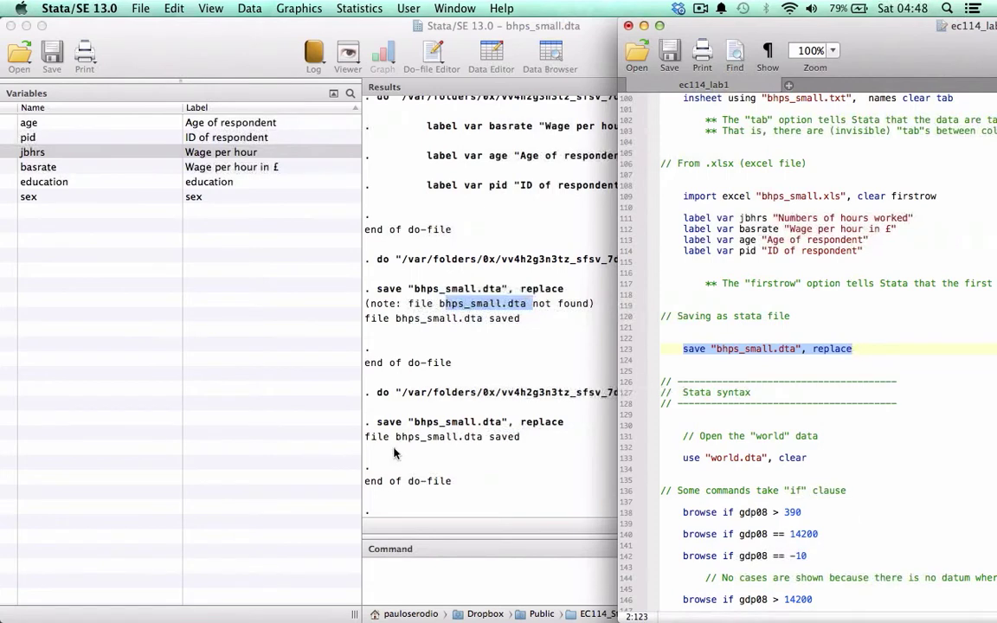
Add a clear command on line 126, below the save command, and run it to empty the data in memory
left_click(866, 349)
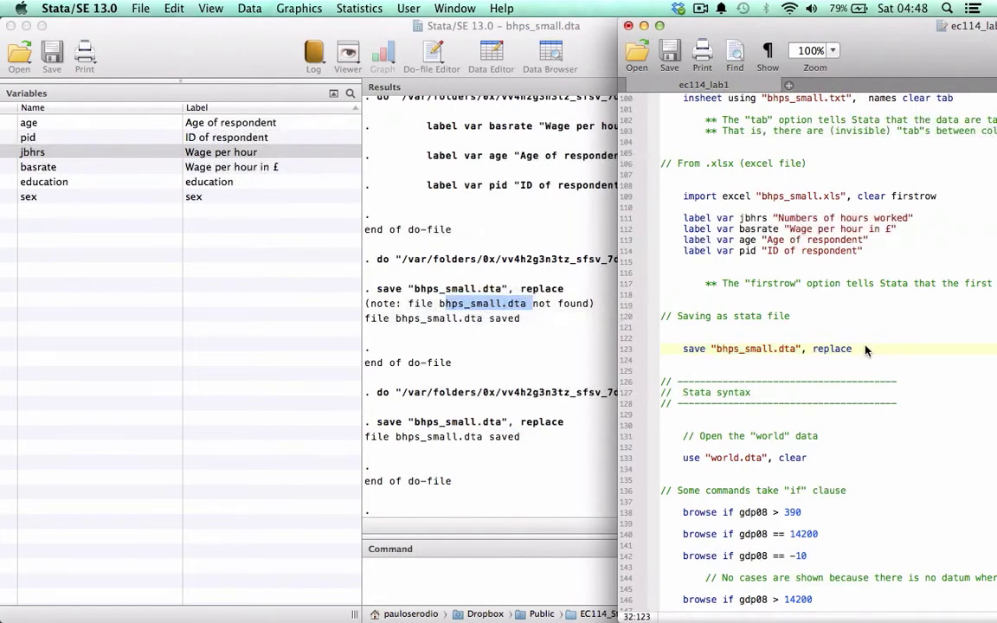
key("Return")
key("Return")
key("Return")
type("clear")
key("shift+Home")
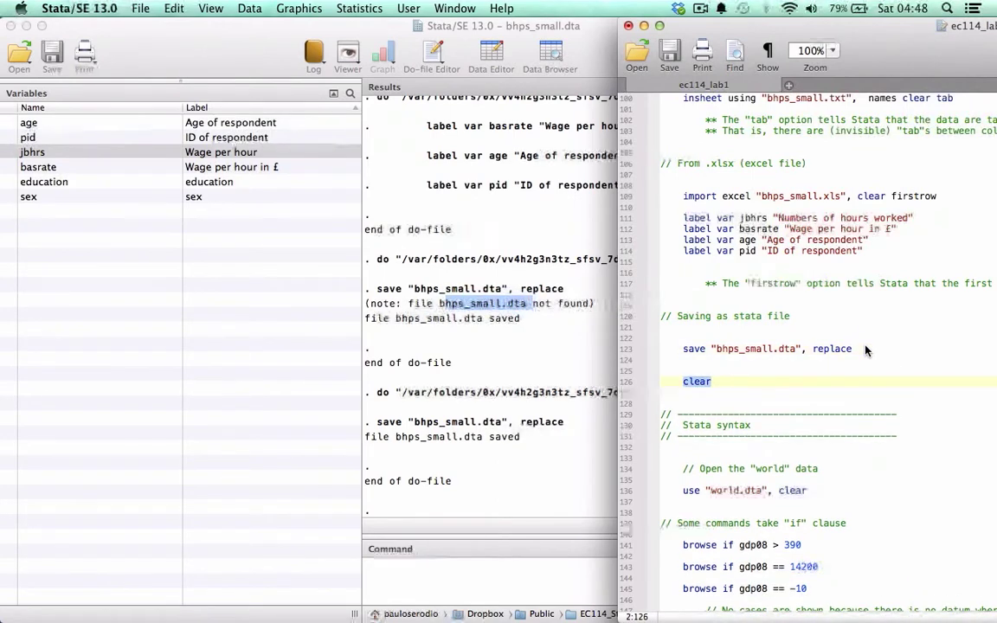
key("super+shift+d")
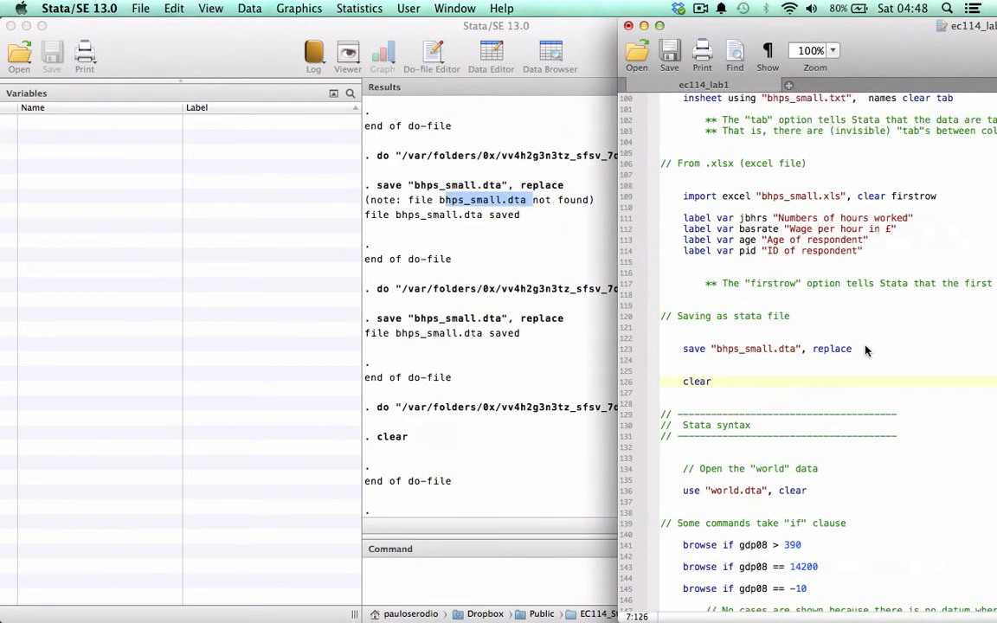
Add the command use "bhps_small.dta" on line 129, below the clear command, and run it to reload the saved dataset
key("Return")
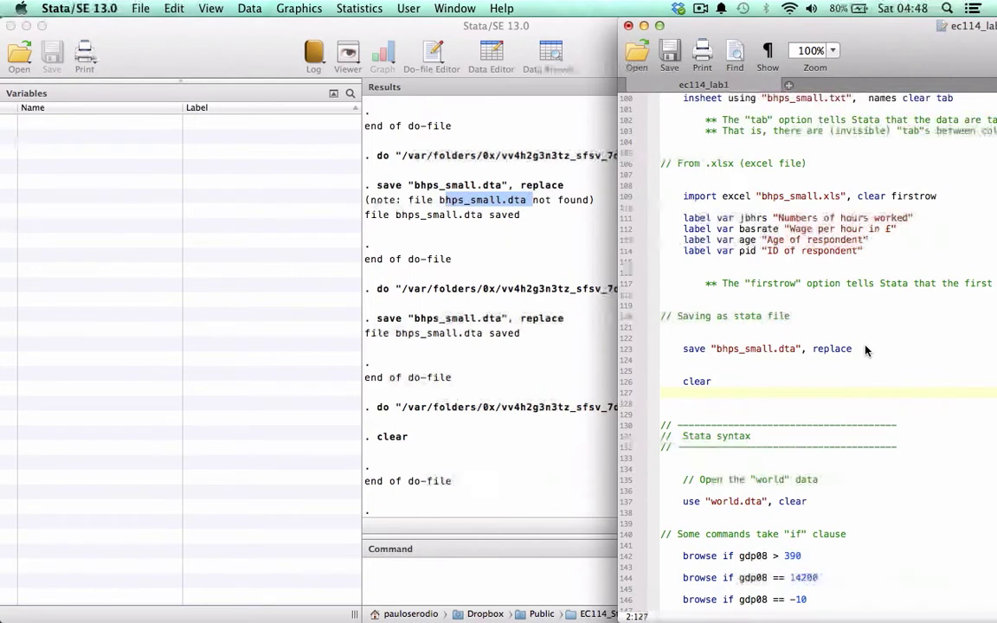
double_click(758, 349)
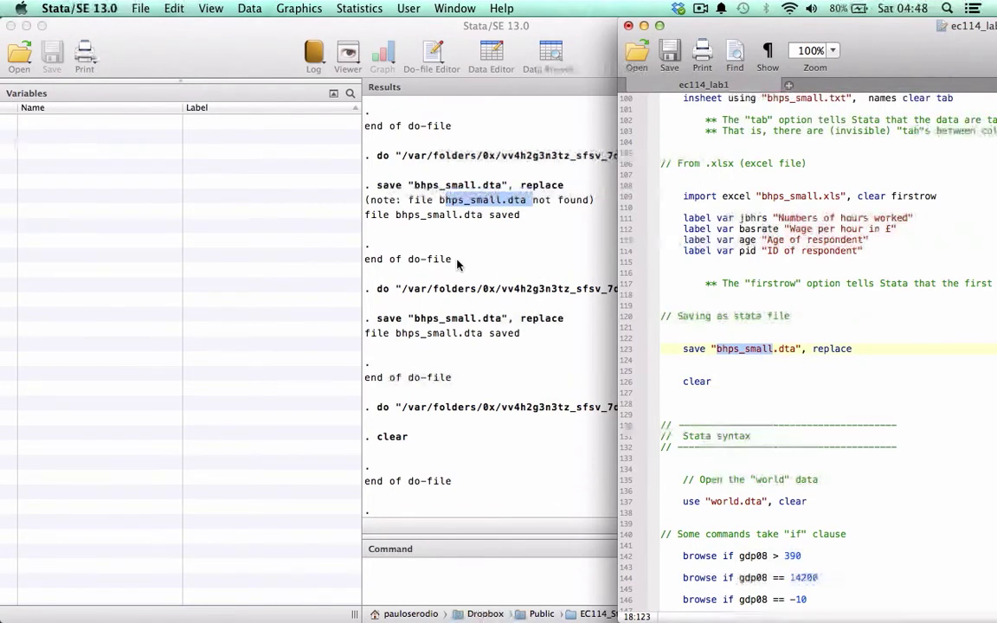
left_click(725, 394)
key("Return")
key("Return")
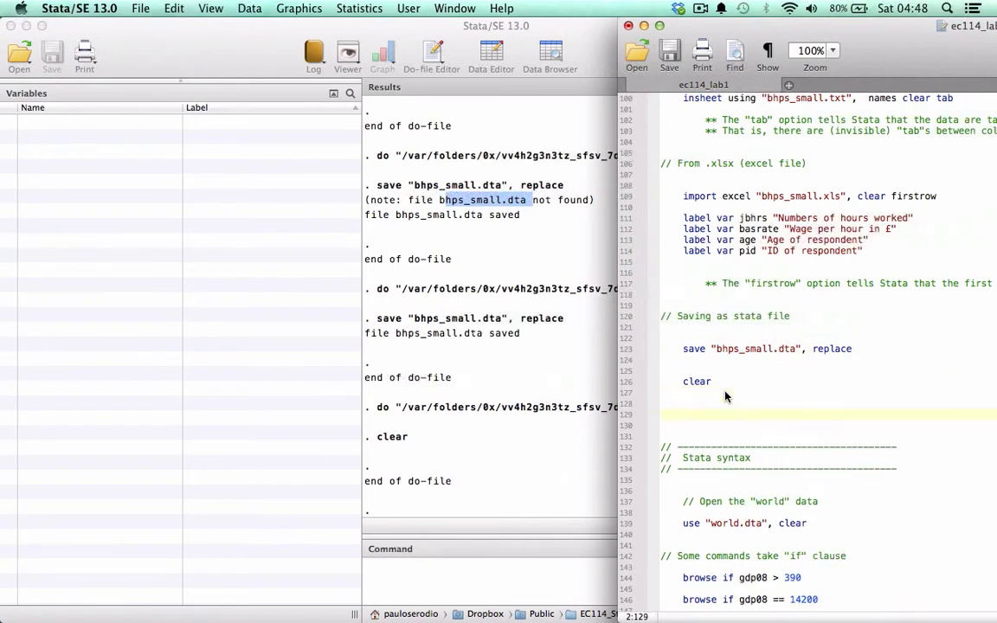
type("use bh")
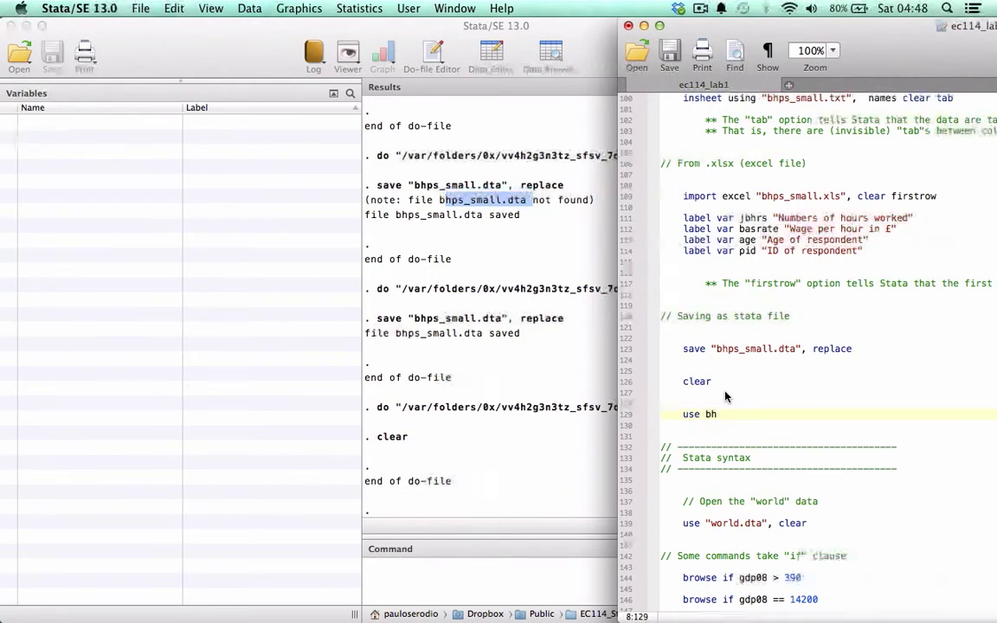
type("ps_small.dt")
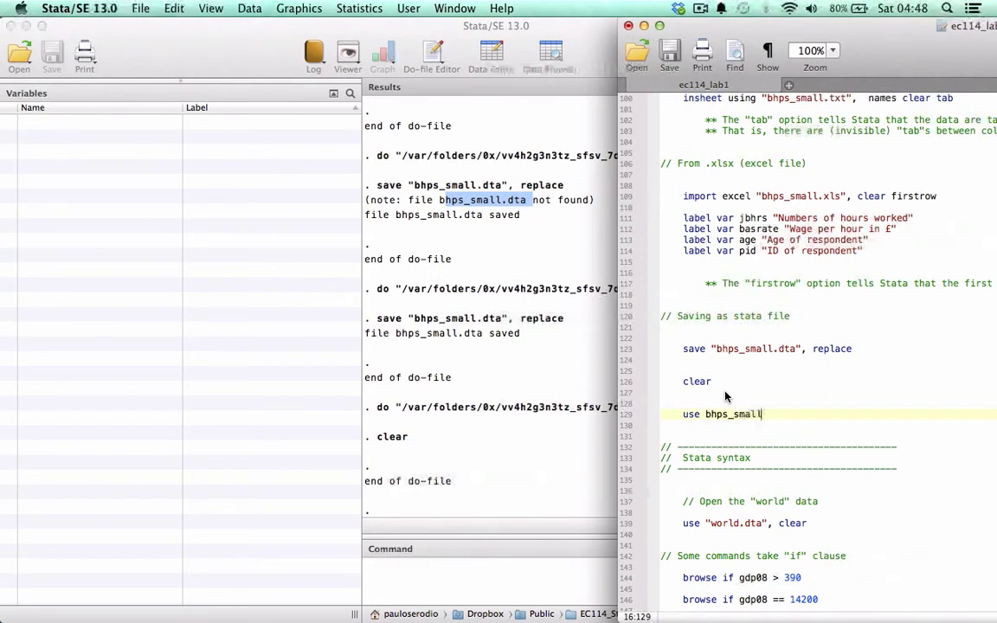
key("Left")
key("Left")
key("Left")
key("Left")
key("Left")
key("Left")
key("Left")
key("Left")
key("Left")
key("Left")
key("Left")
key("Left")
key("Left")
key("Left")
key("Left")
key("Left")
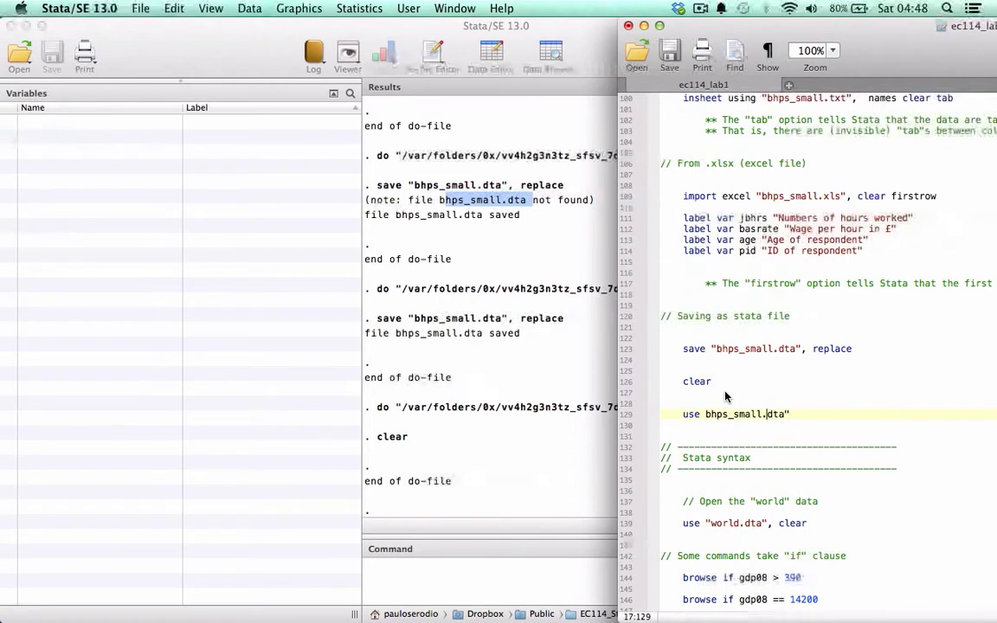
type("\"")
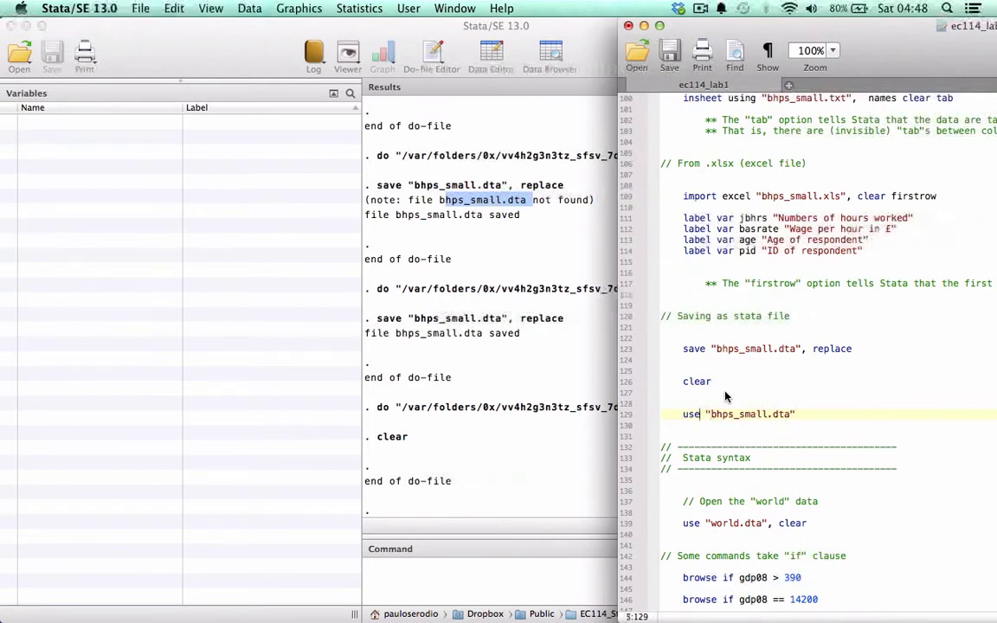
key("shift+End")
key("super+shift+d")
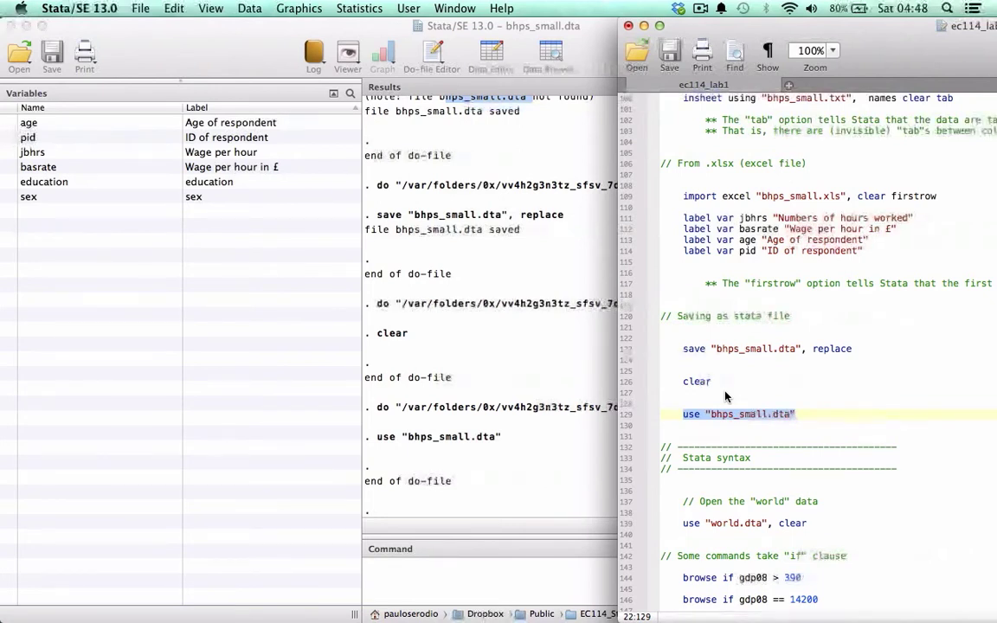
left_click_drag(711, 413, 740, 416)
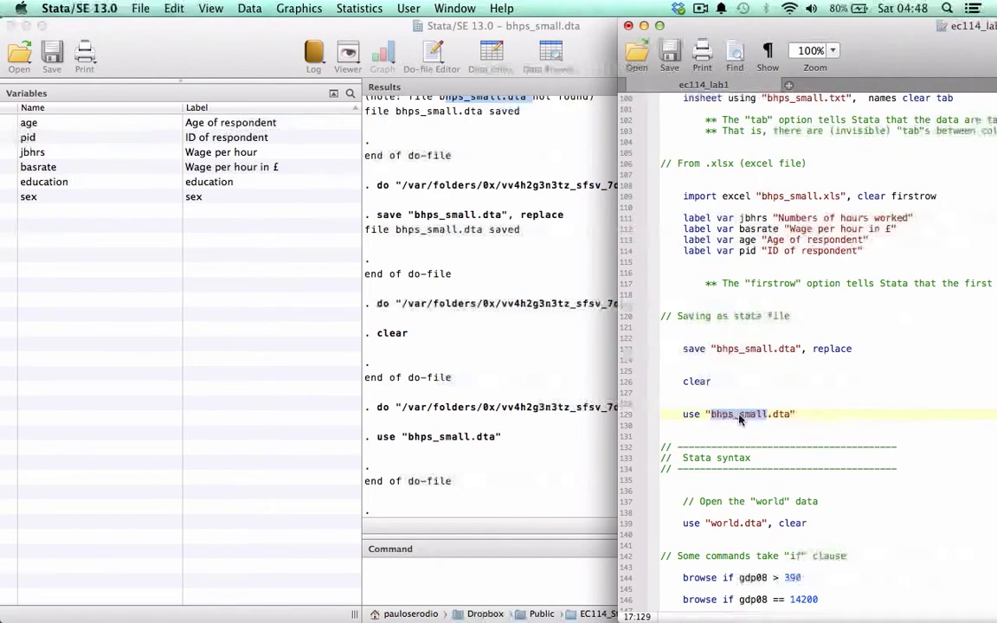
left_click(534, 573)
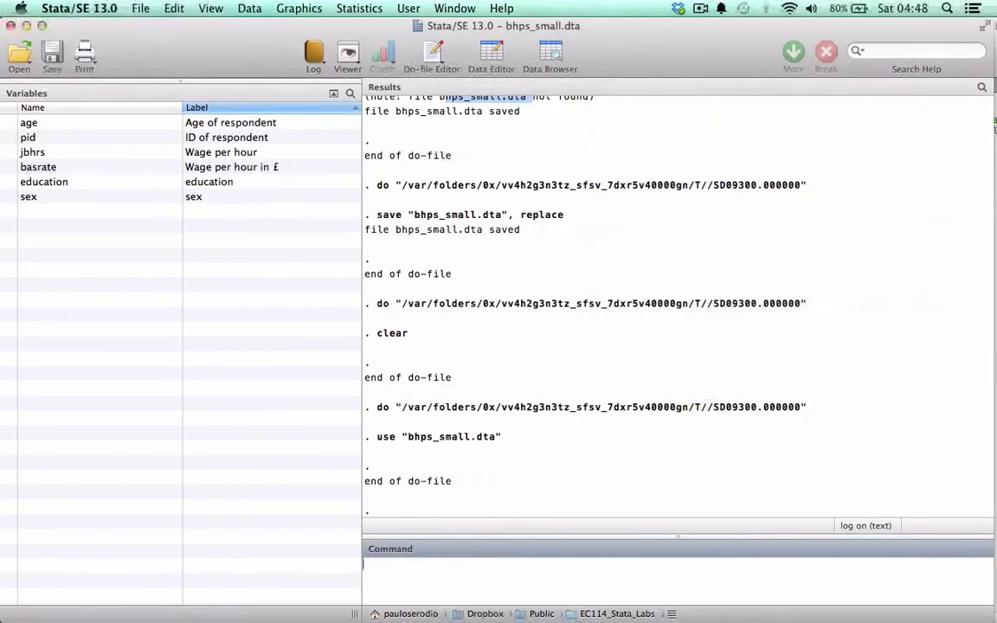
key("ctrl+Down")
left_click(757, 351)
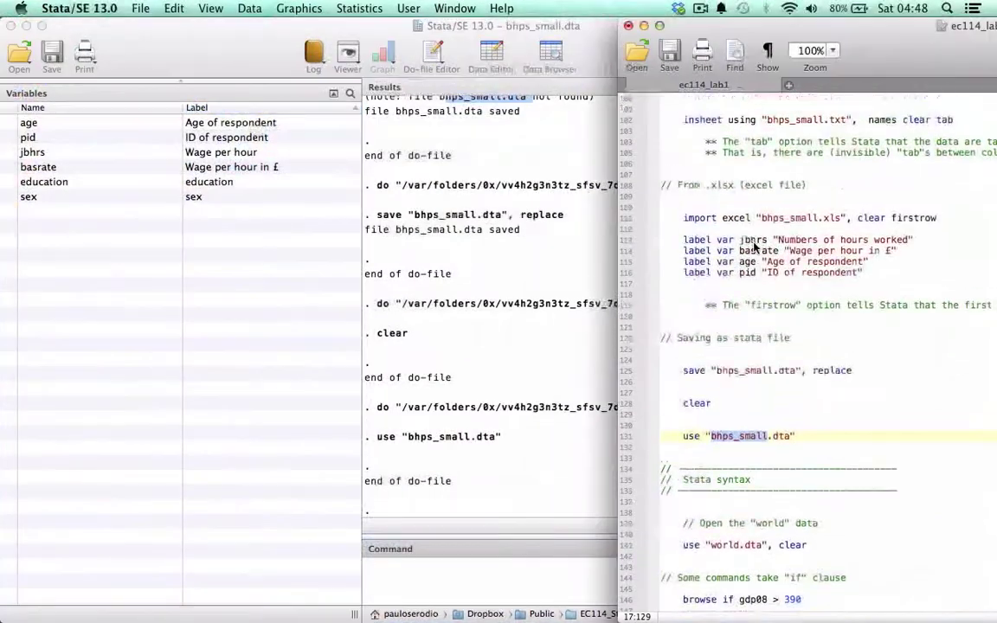
scroll(755, 250, "up", 2)
scroll(755, 251, "down", 2)
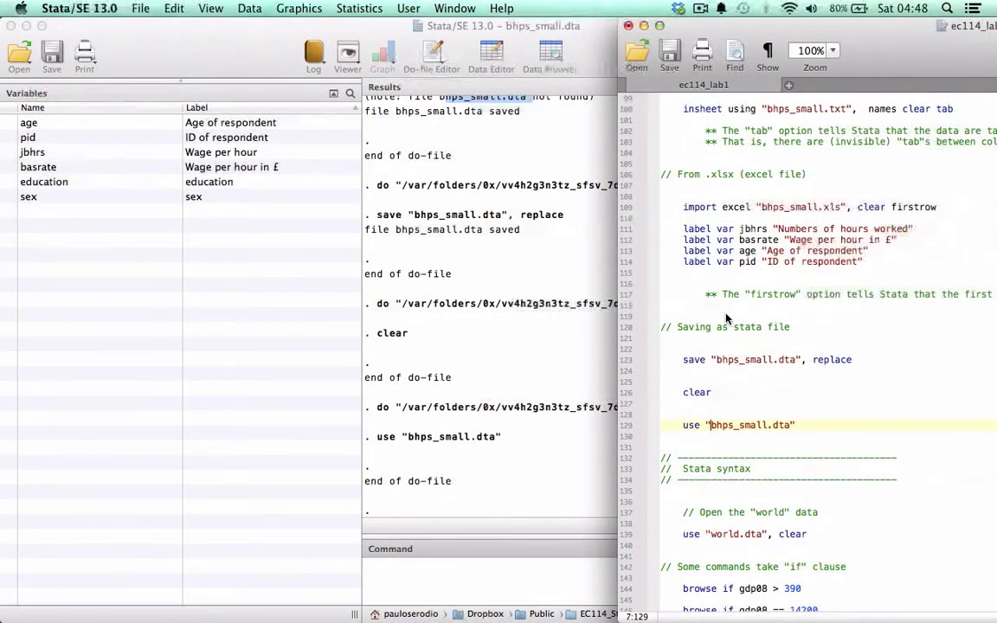
Compare the working directory set by the cd command on line 56 with the file name in the use command on line 129
scroll(727, 318, "up", 3)
scroll(727, 318, "up", 10)
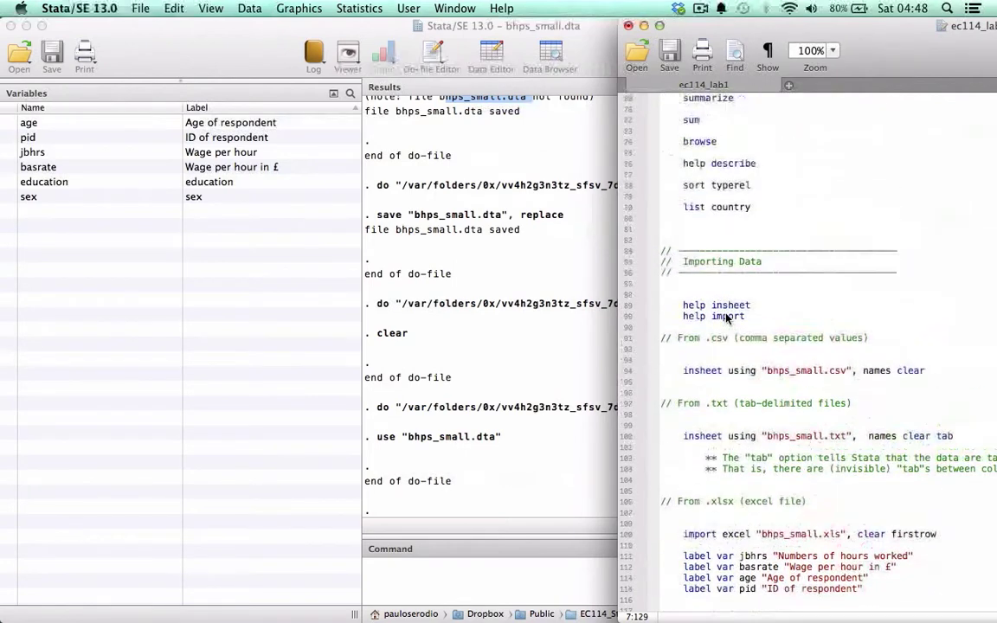
scroll(726, 318, "up", 5)
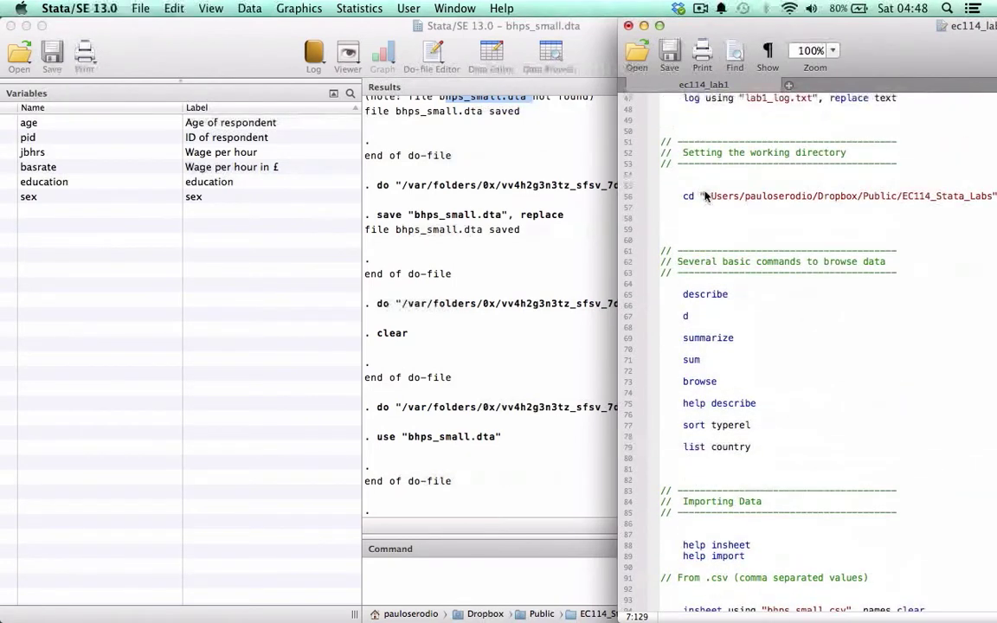
triple_click(705, 198)
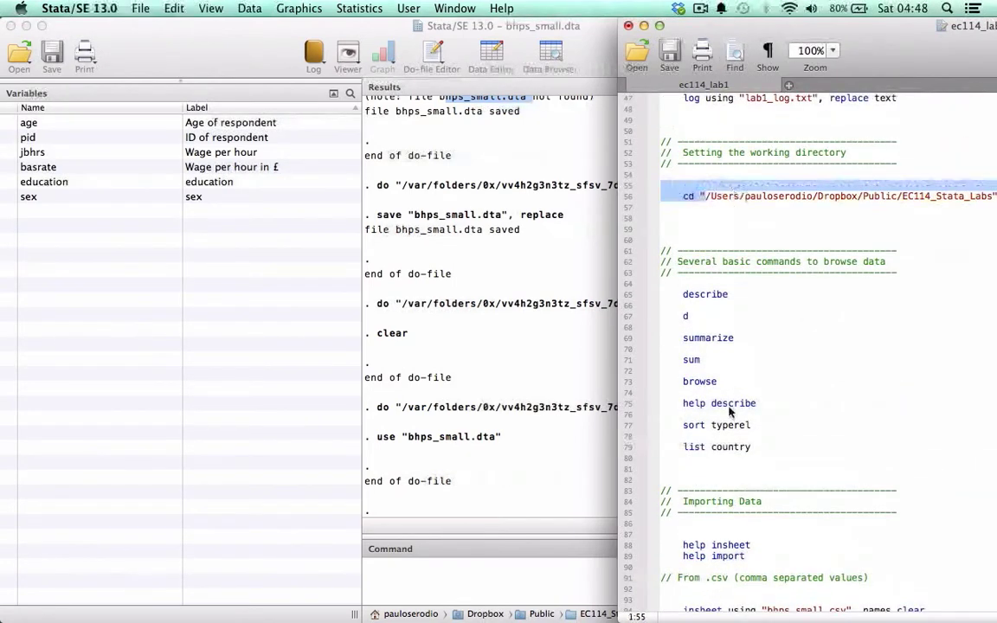
scroll(729, 416, "down", 12)
scroll(729, 416, "down", 4)
left_click(711, 273)
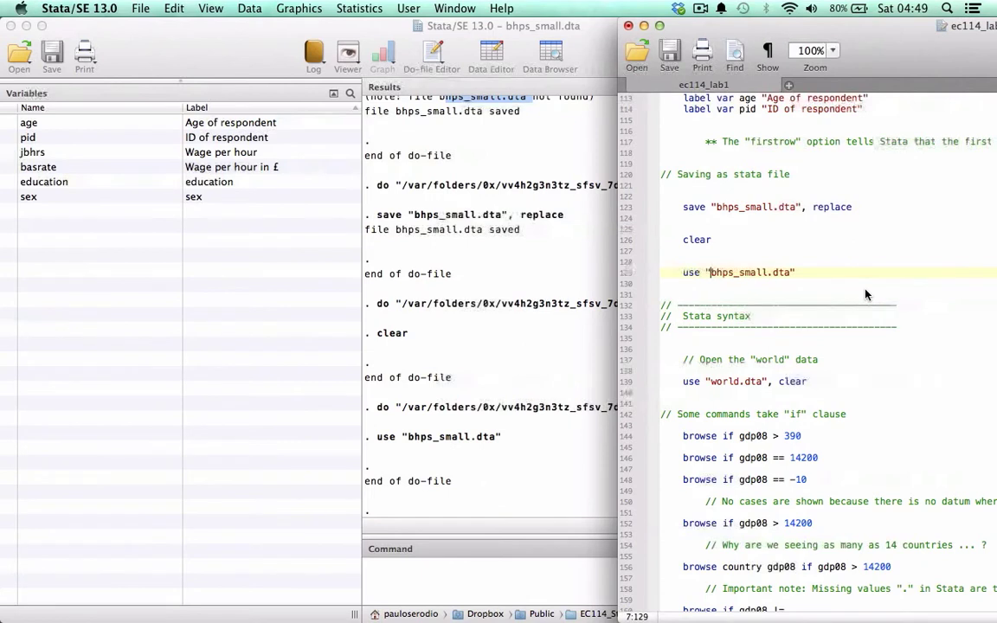
double_click(735, 273)
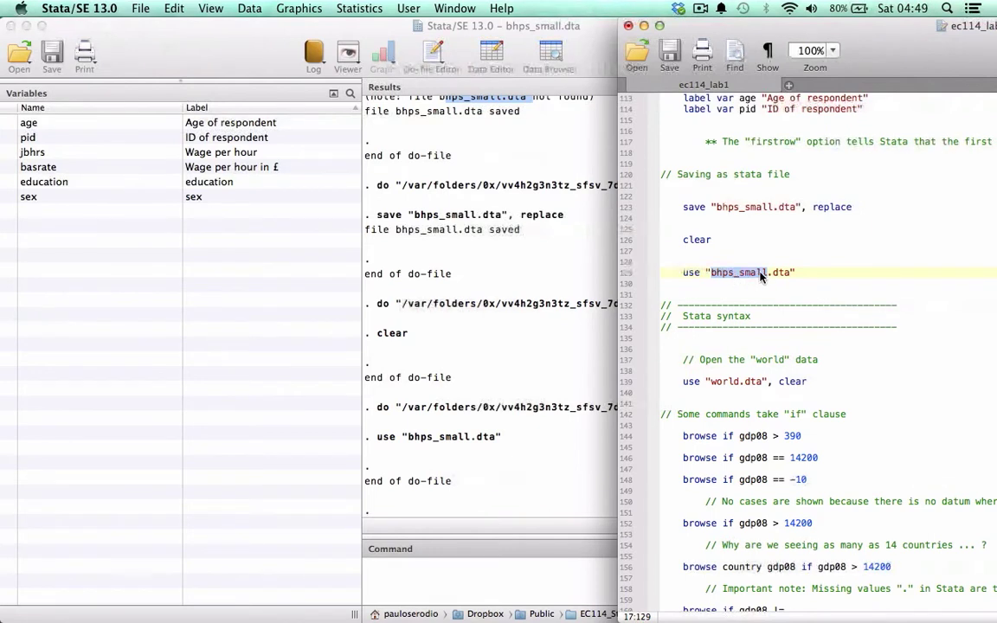
scroll(807, 236, "down", 1)
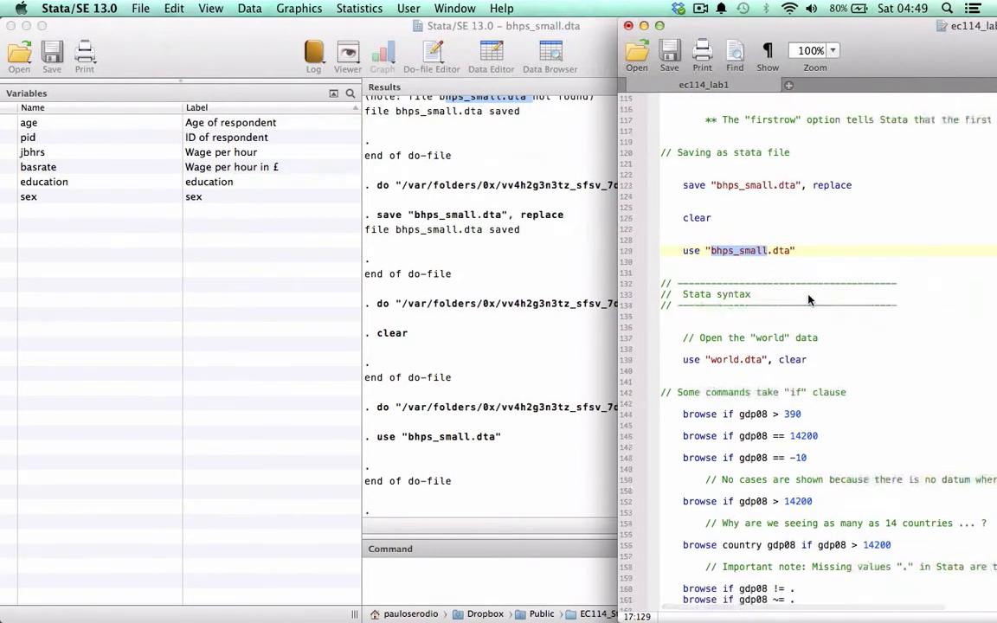
Review the dataset notes, log file and working directory sections of the do-file, moving its window so the full lines show
scroll(809, 299, "up", 2)
scroll(809, 299, "up", 15)
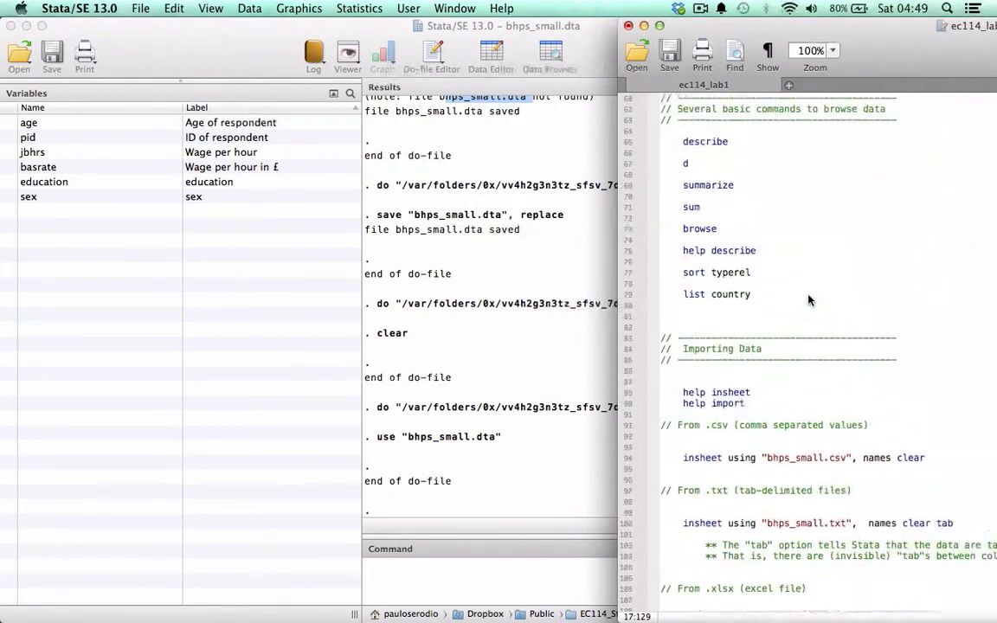
scroll(810, 299, "up", 4)
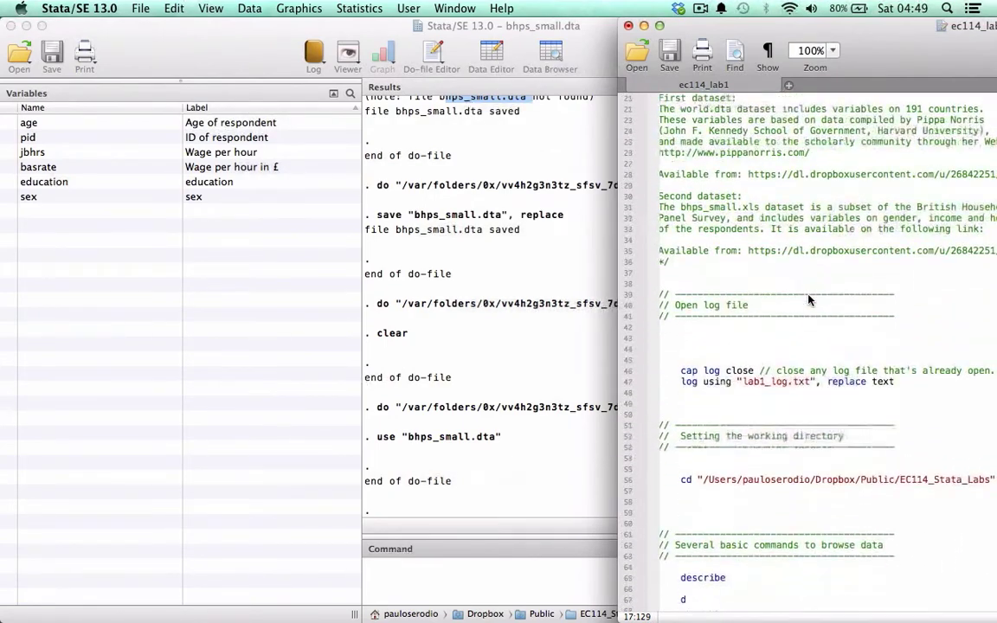
left_click_drag(839, 24, 609, 22)
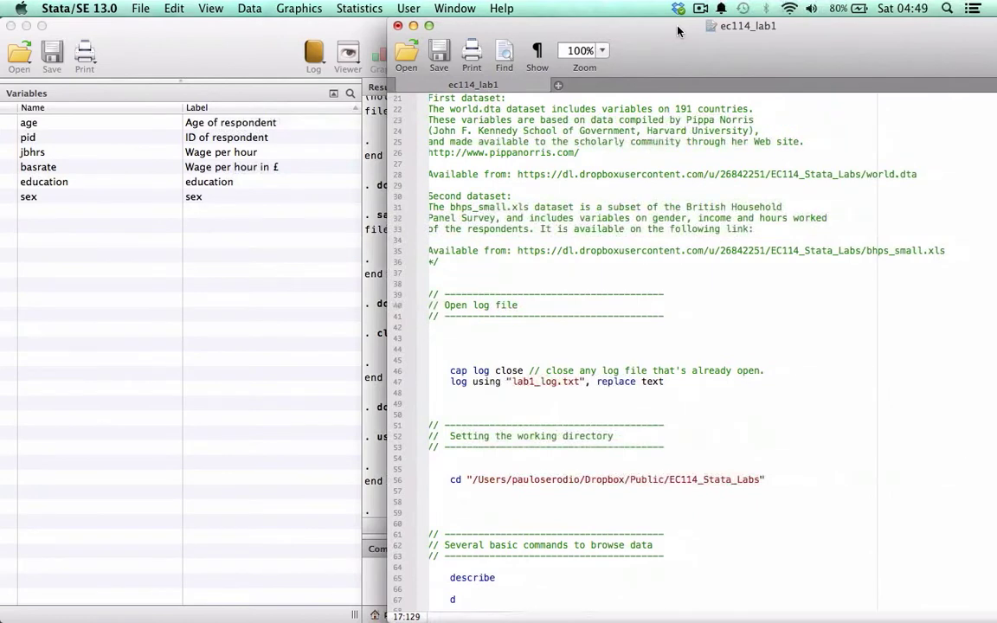
scroll(669, 287, "down", 3)
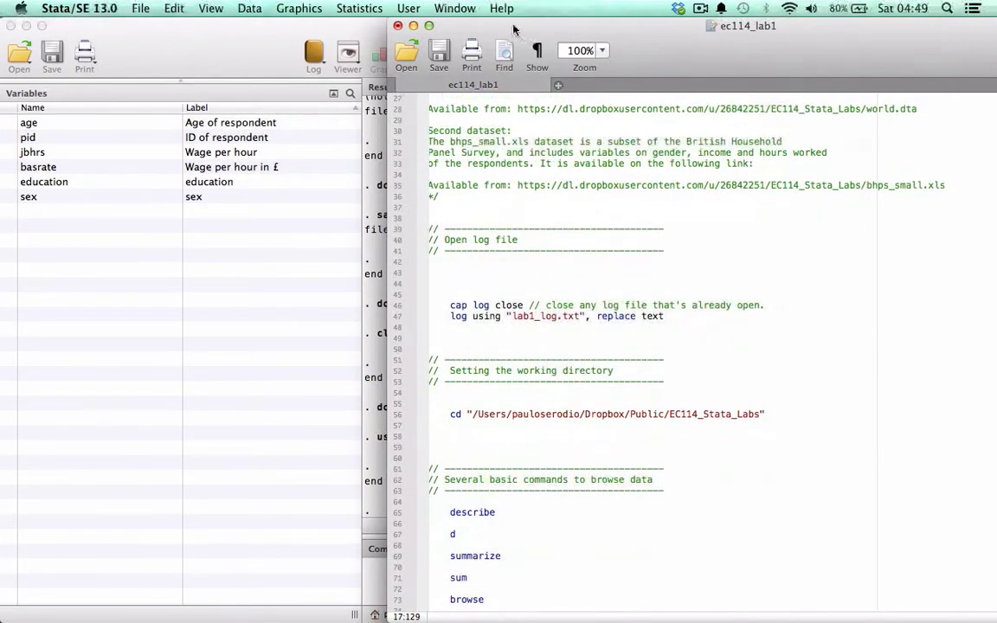
left_click_drag(513, 28, 606, 27)
Bring the main Stata window forward and shrink the command area to give the results more height
left_click(382, 38)
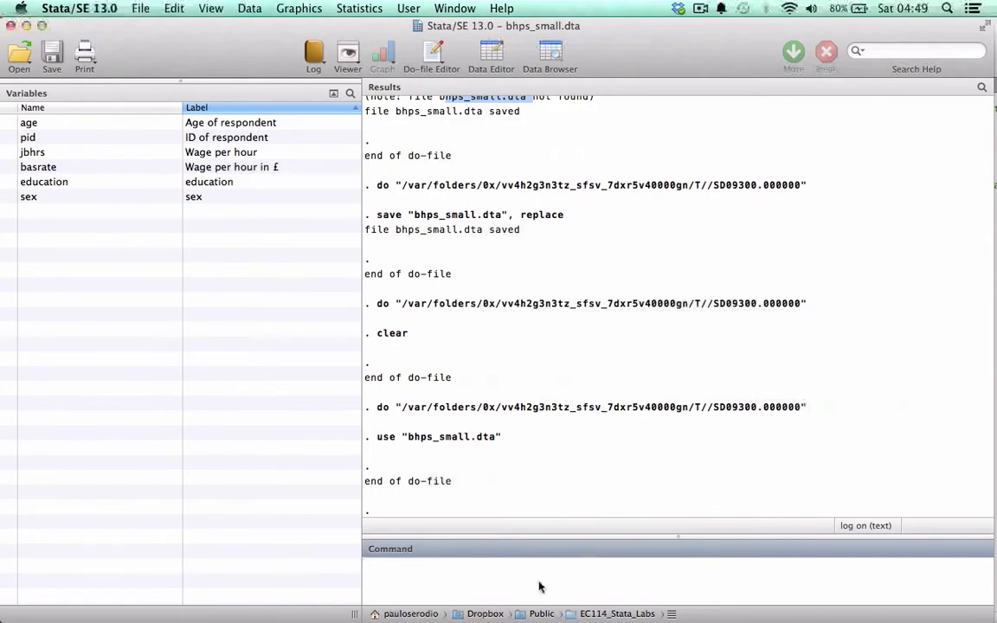
left_click_drag(679, 541, 679, 573)
Return to the ec114_lab1 do-file, save it with the added clear and use commands, and close its window
key("ctrl+Up")
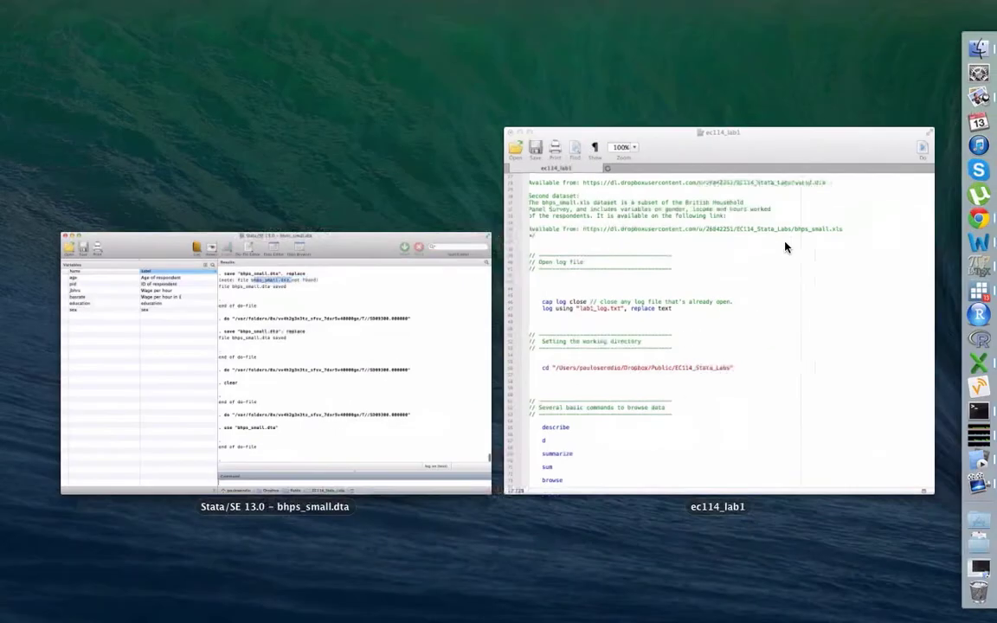
left_click(783, 245)
scroll(668, 356, "down", 15)
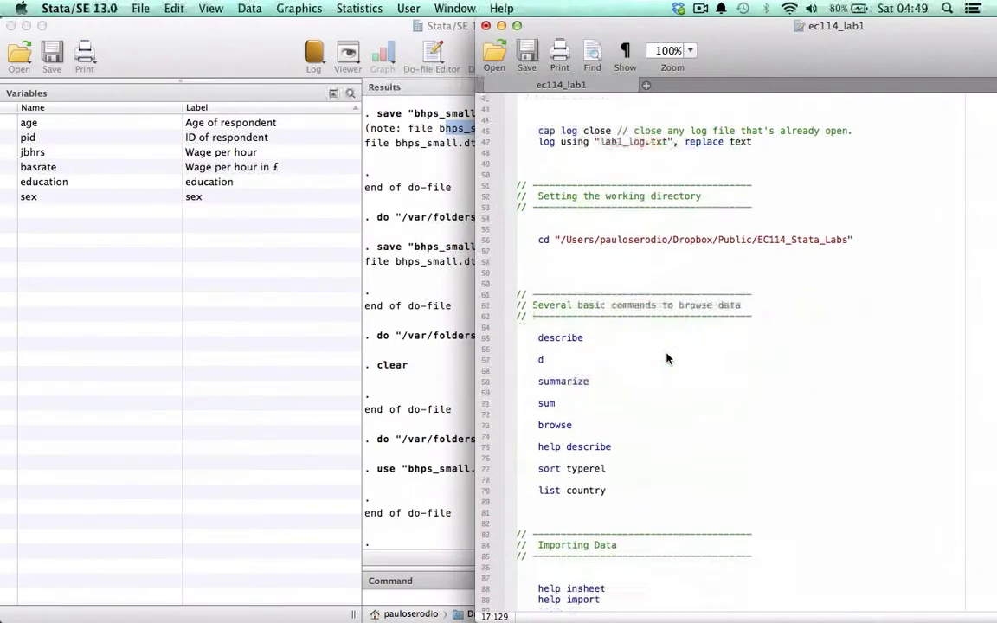
scroll(667, 356, "down", 5)
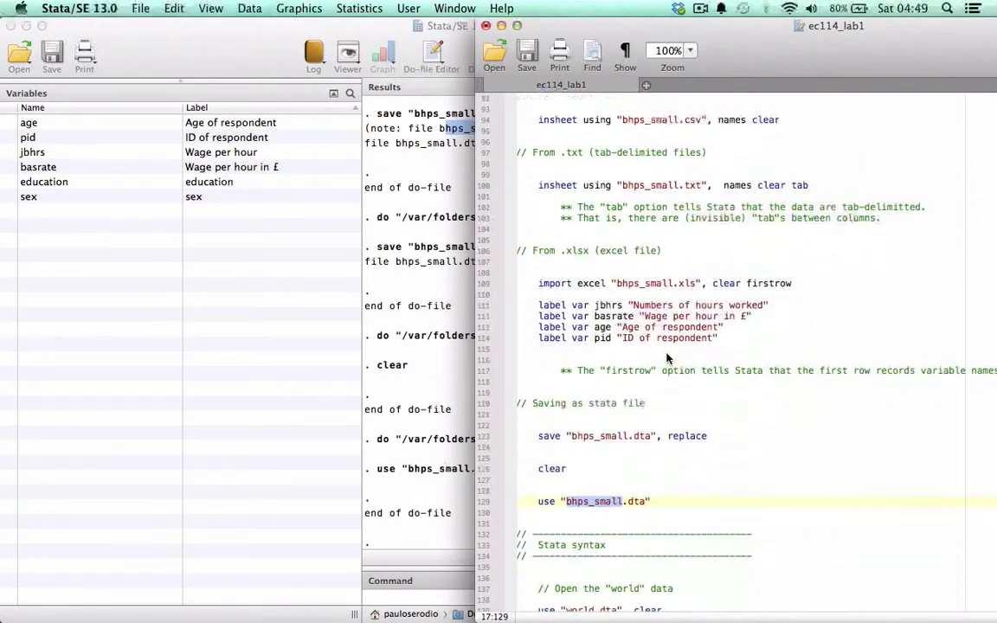
scroll(664, 415, "up", 1)
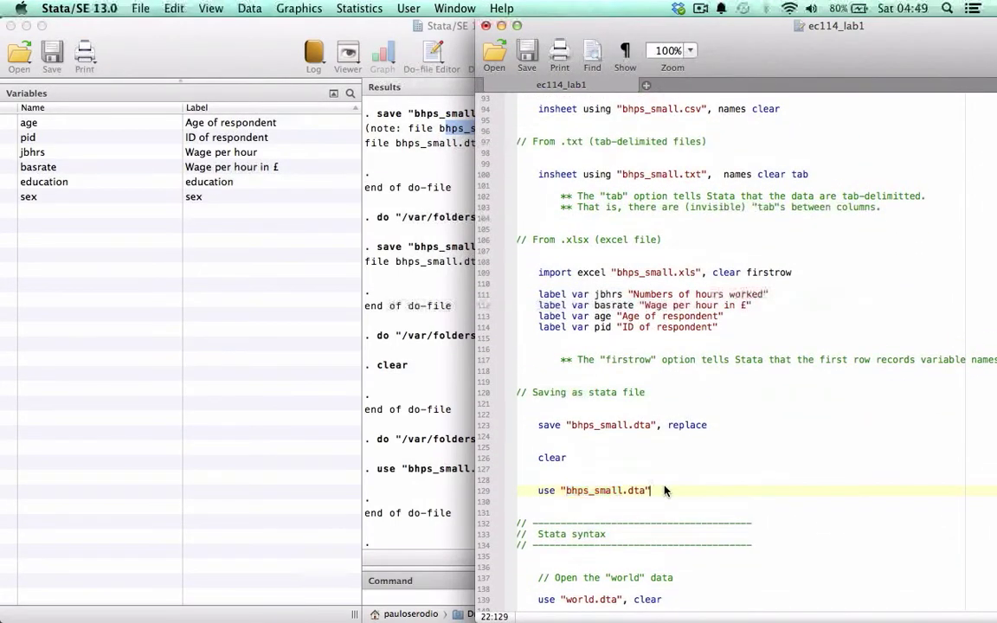
left_click(663, 490)
left_click(530, 54)
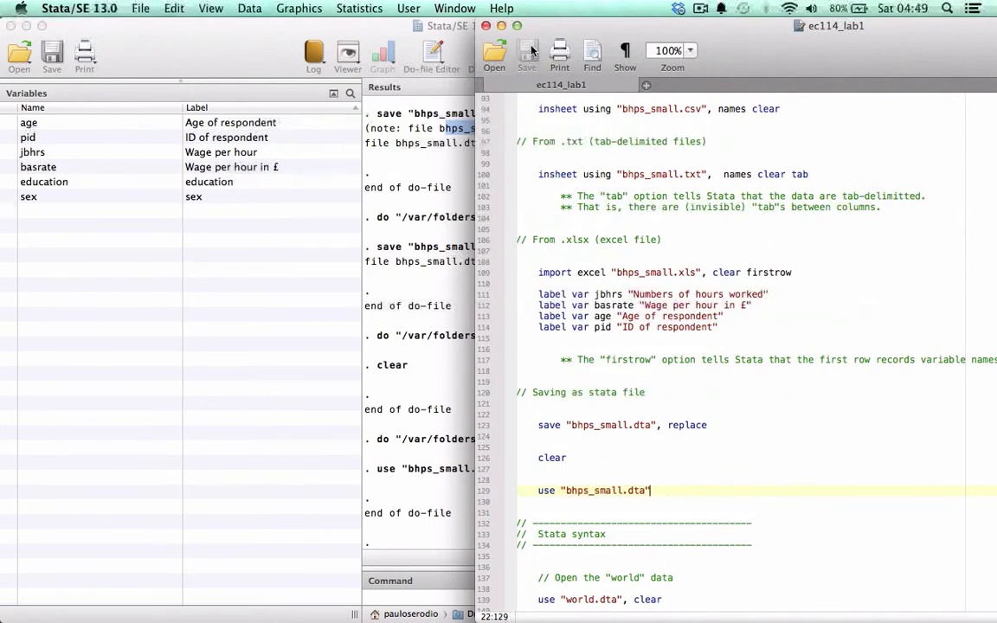
left_click(486, 26)
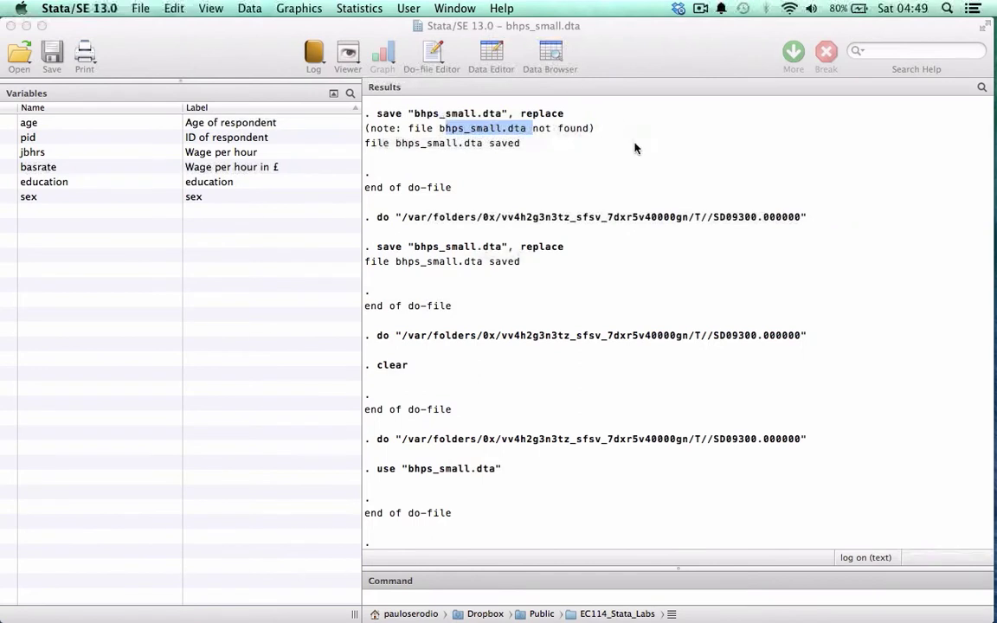